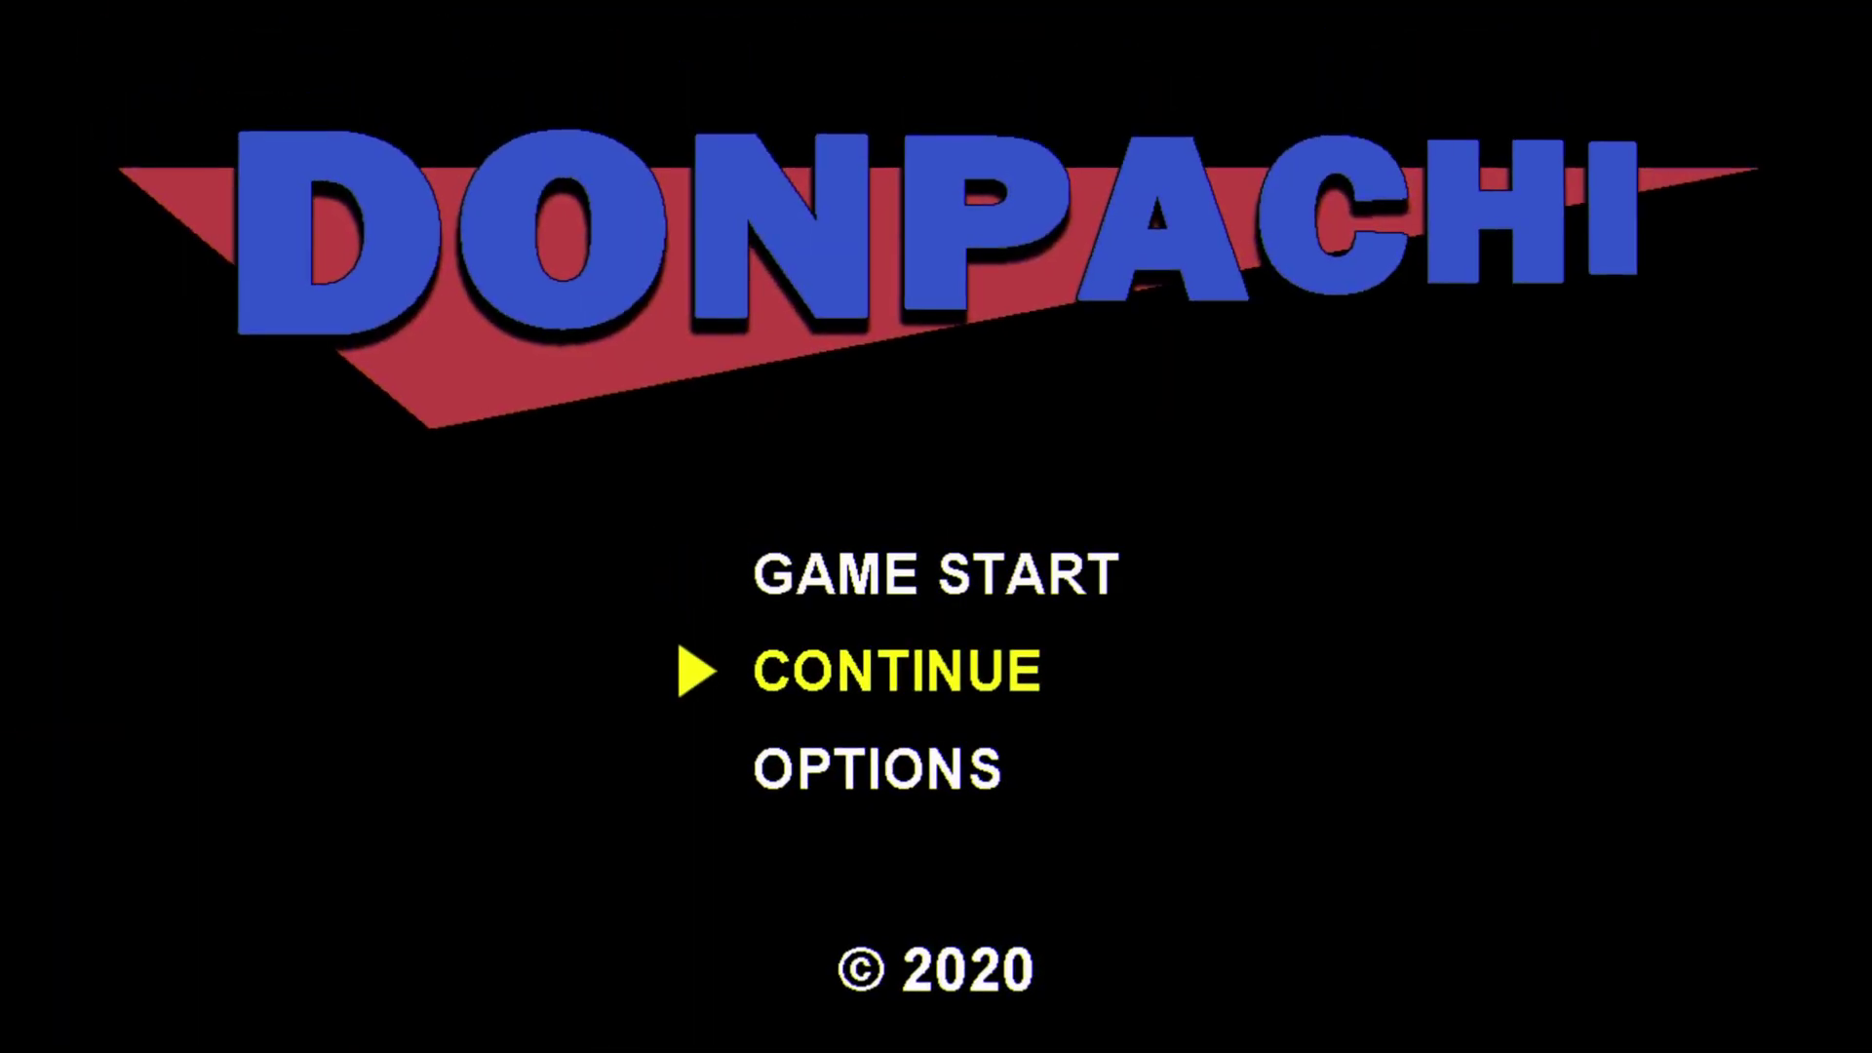
Open the YouTube Control FPS project on SampleScene, holding only Main Camera and Directional Light
{"action": "key", "text": "Up"}
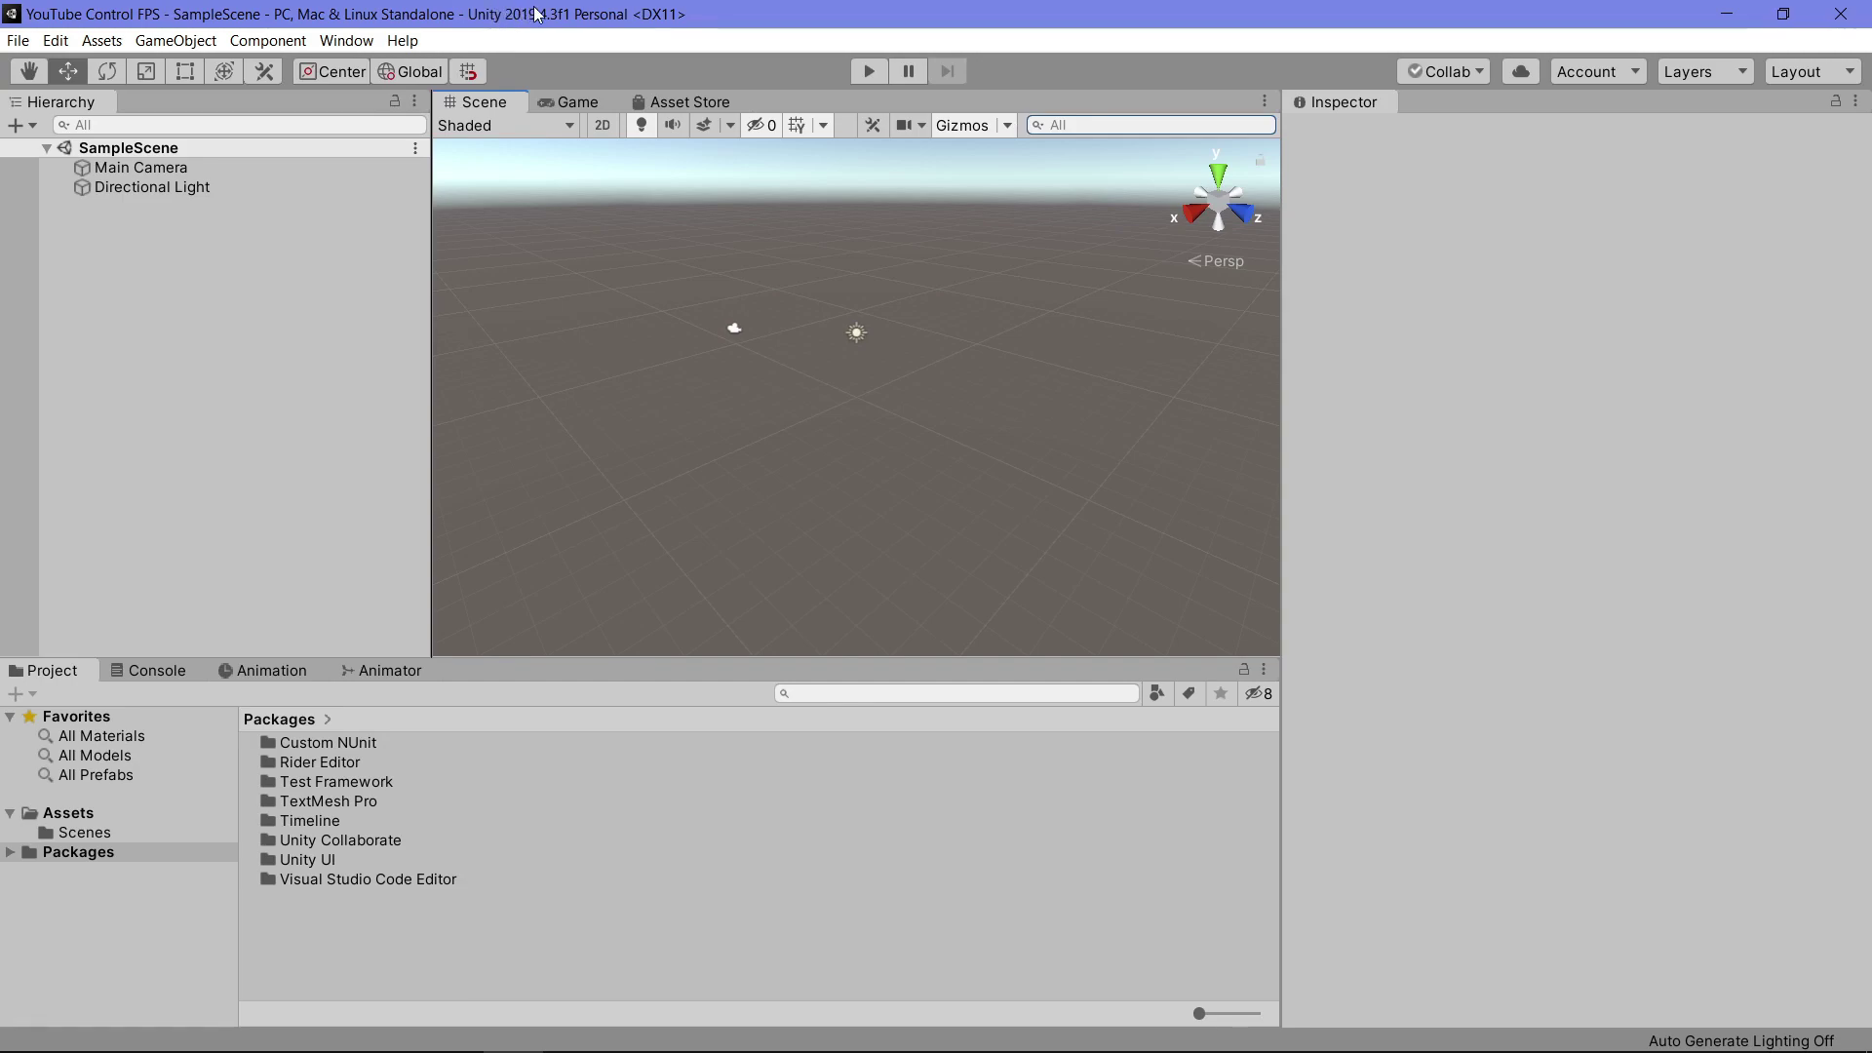
Open the Asset Store window and rerun the 'standard assets' search
{"action": "left_click", "coordinate": [342, 42]}
{"action": "double_click", "coordinate": [345, 39]}
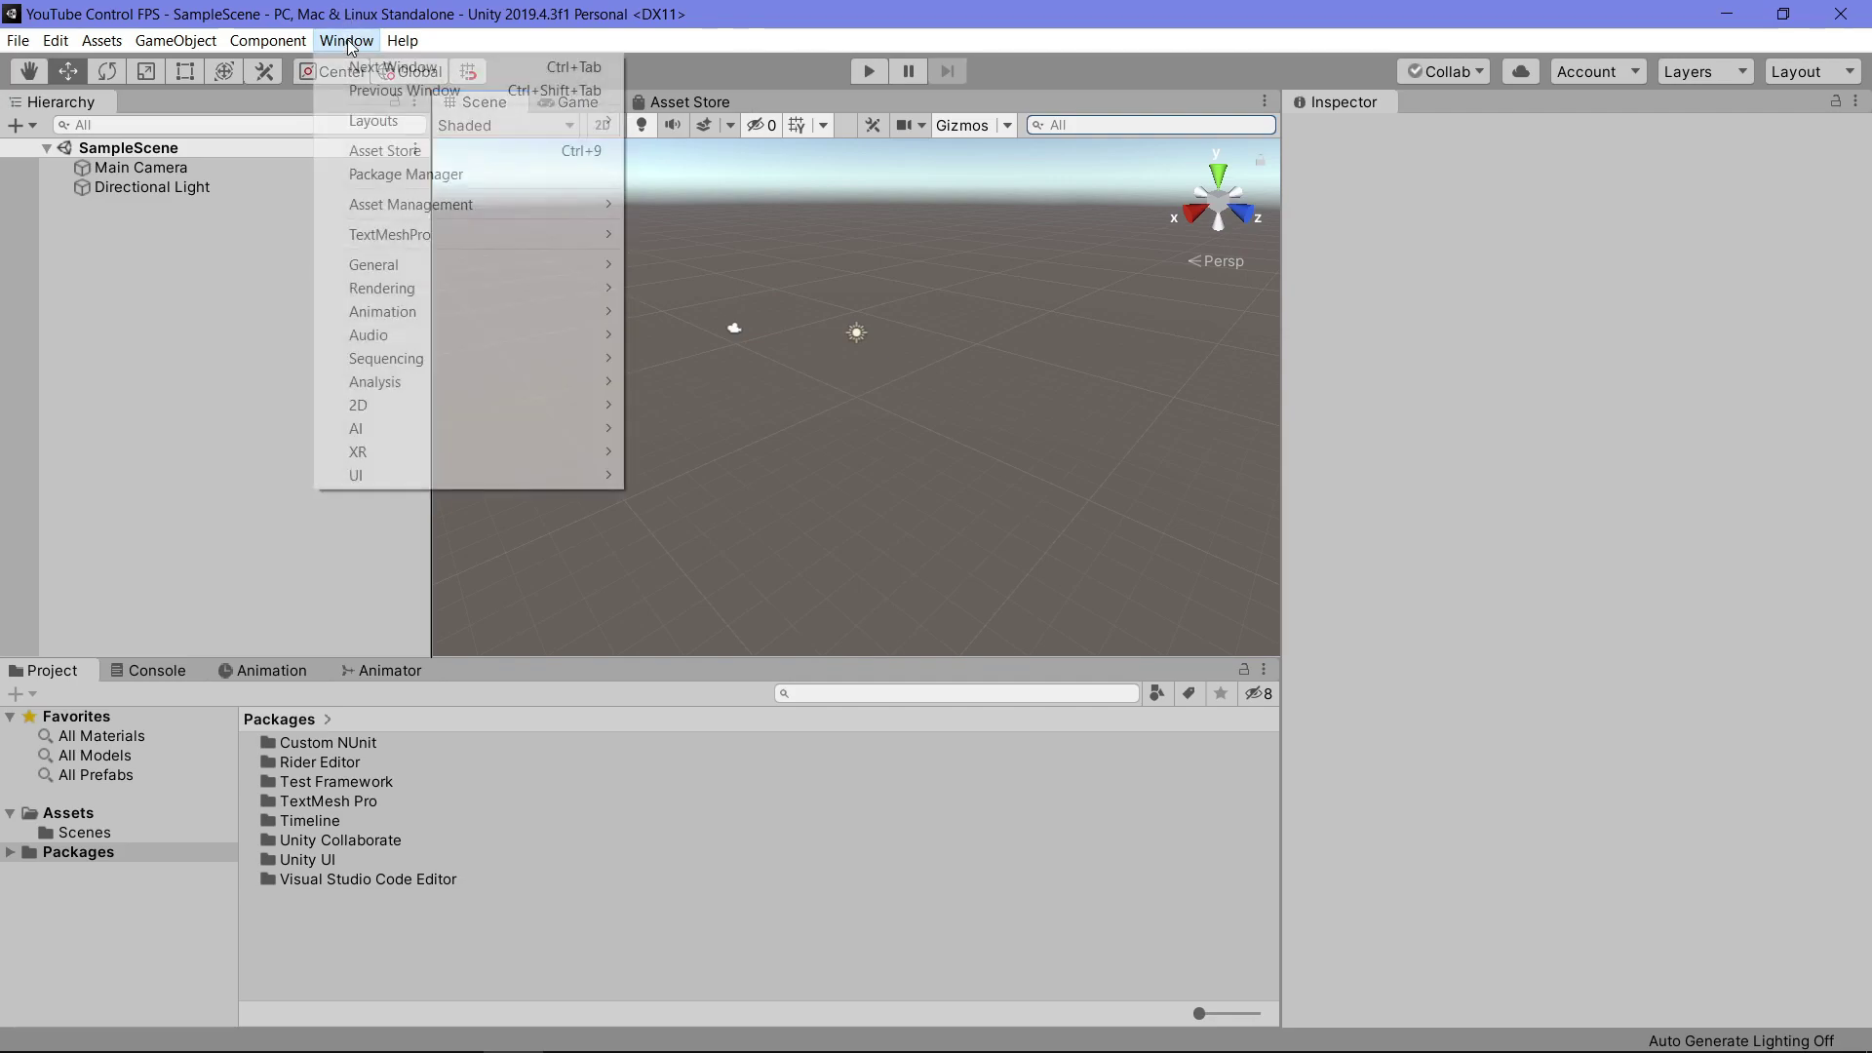
{"action": "left_click", "coordinate": [411, 152]}
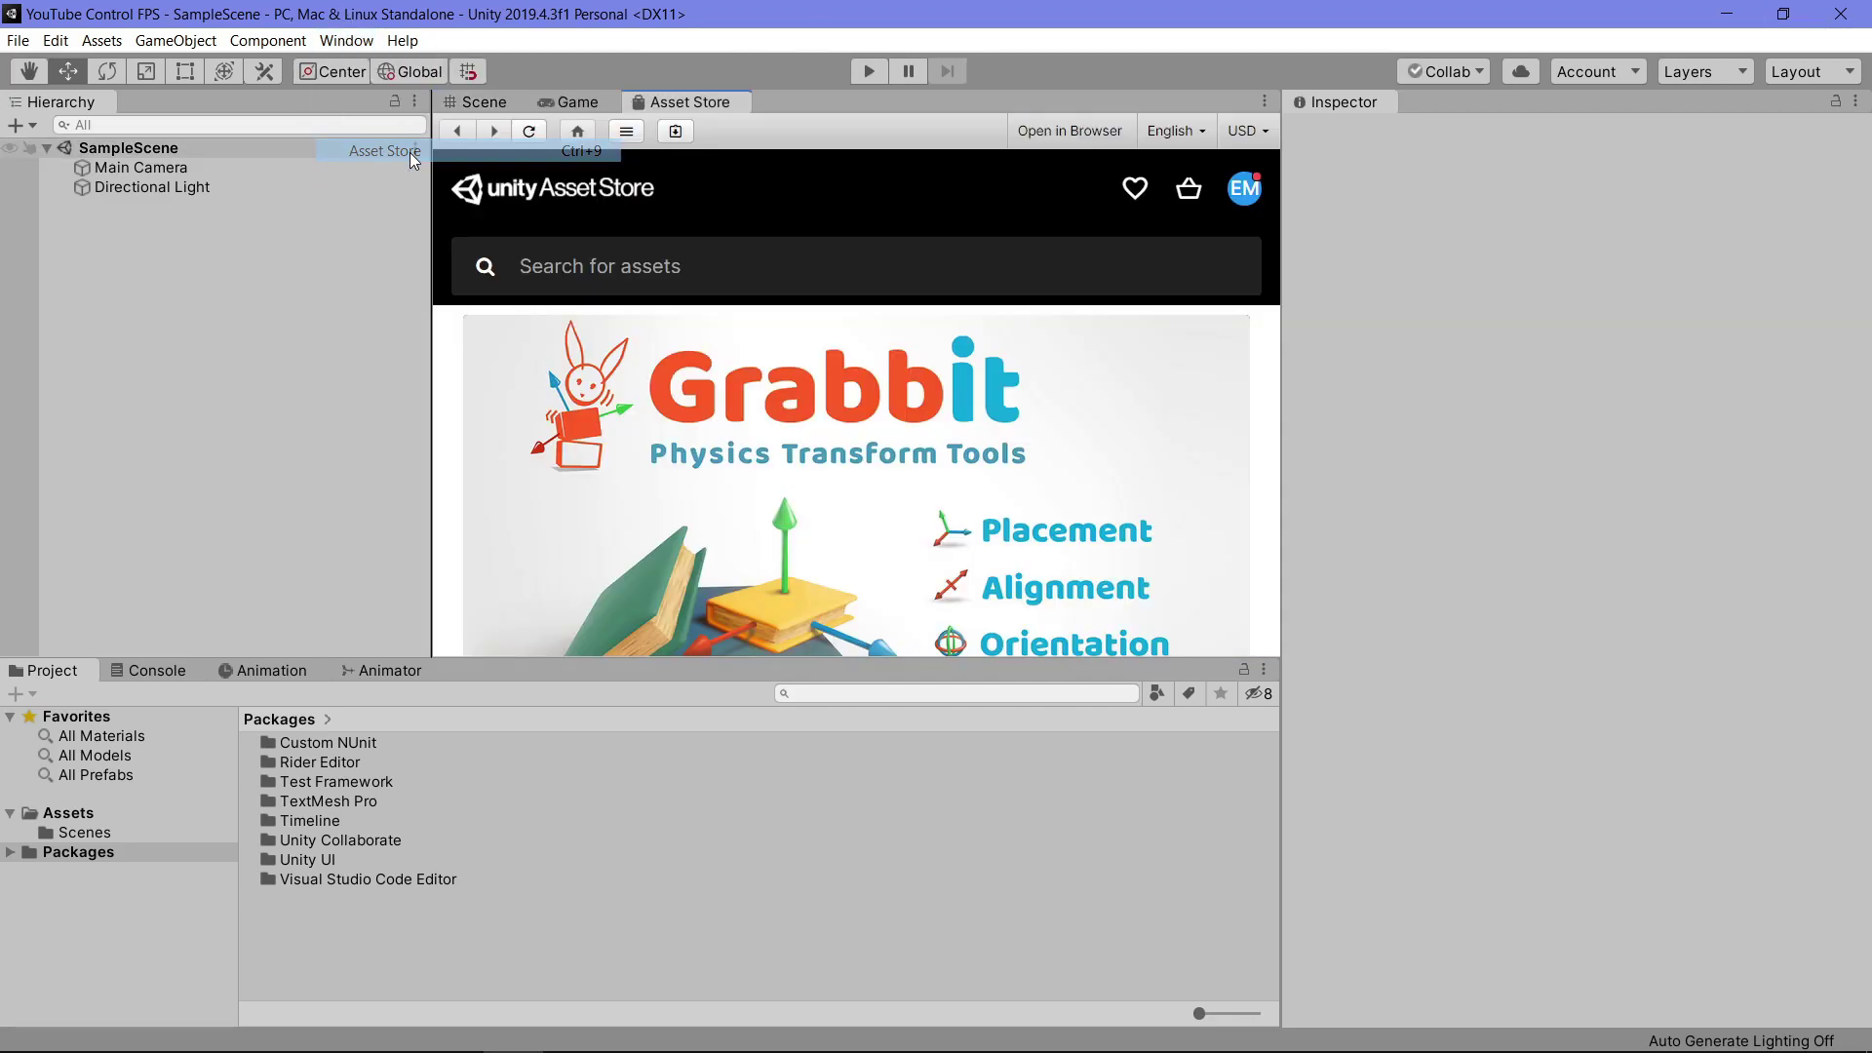
{"action": "left_click", "coordinate": [600, 276]}
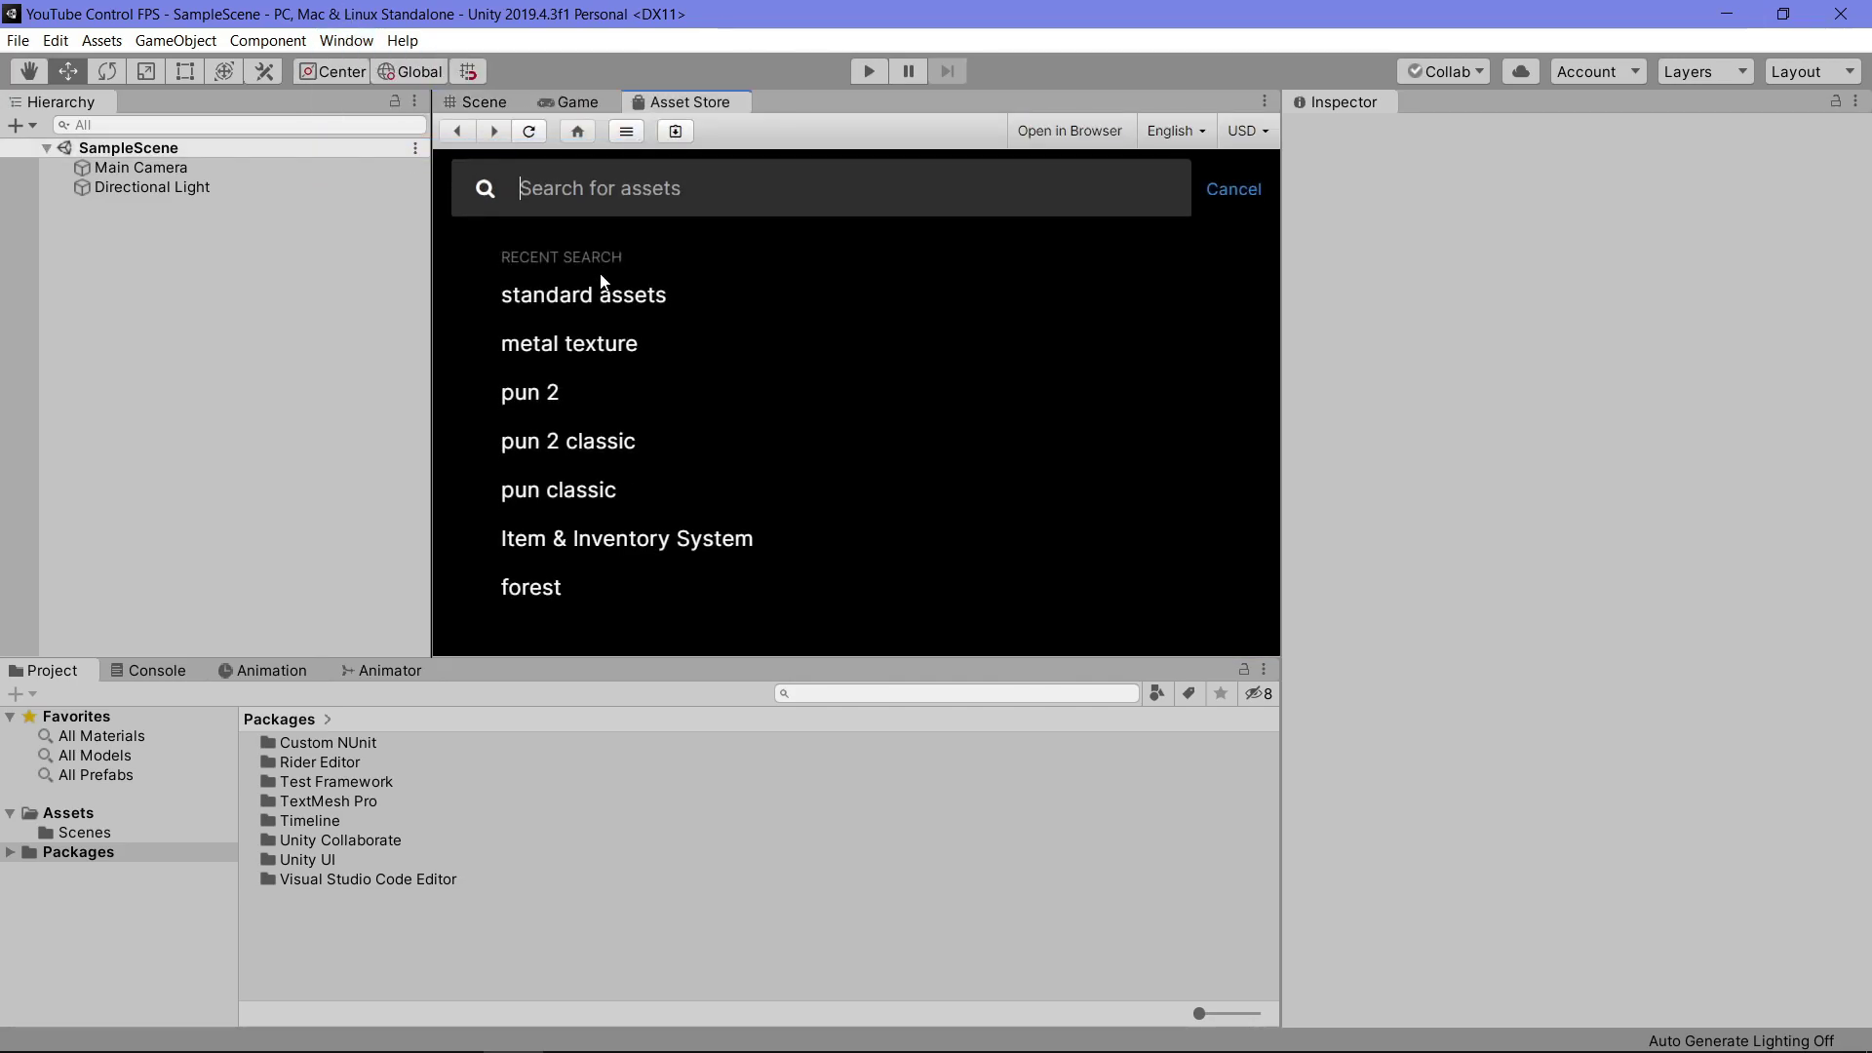
{"action": "left_click", "coordinate": [634, 296]}
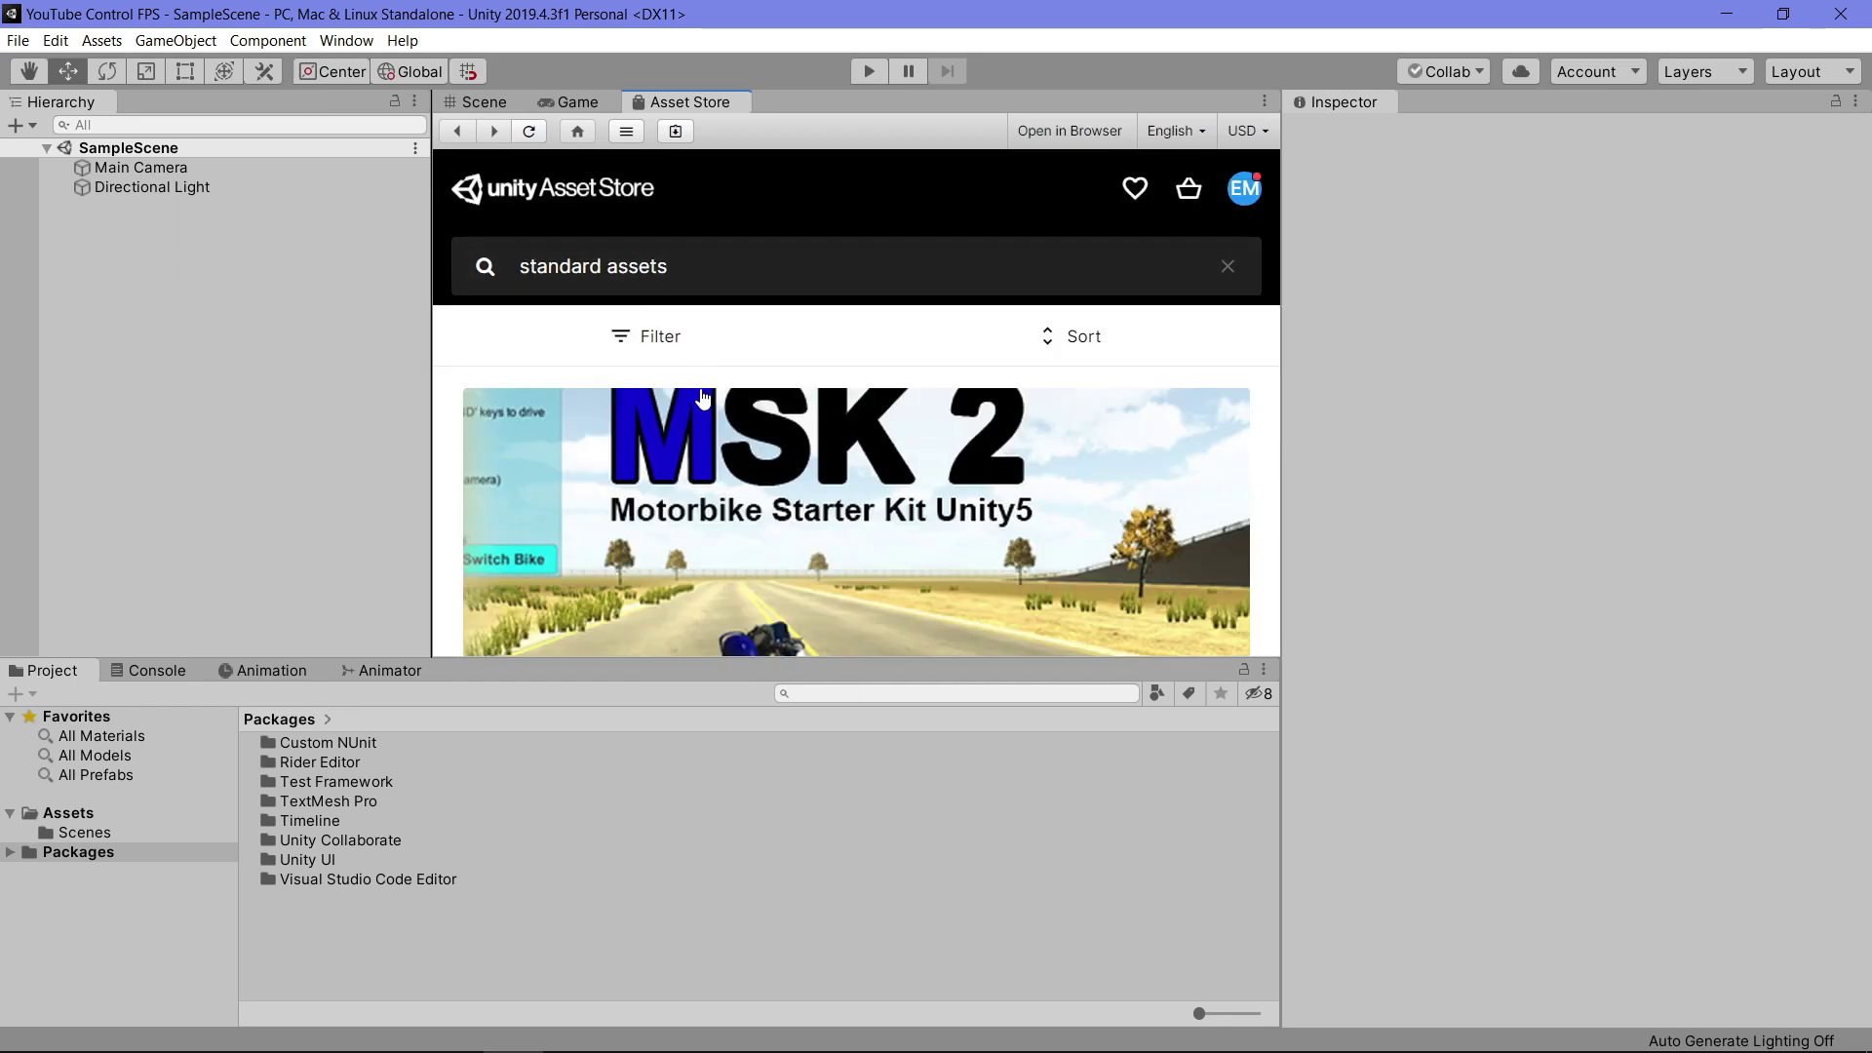
{"action": "scroll", "coordinate": [698, 348], "scroll_direction": "down", "scroll_amount": 2}
{"action": "scroll", "coordinate": [698, 348], "scroll_direction": "down", "scroll_amount": 3}
{"action": "scroll", "coordinate": [832, 380], "scroll_direction": "down", "scroll_amount": 2}
{"action": "scroll", "coordinate": [654, 390], "scroll_direction": "down", "scroll_amount": 1}
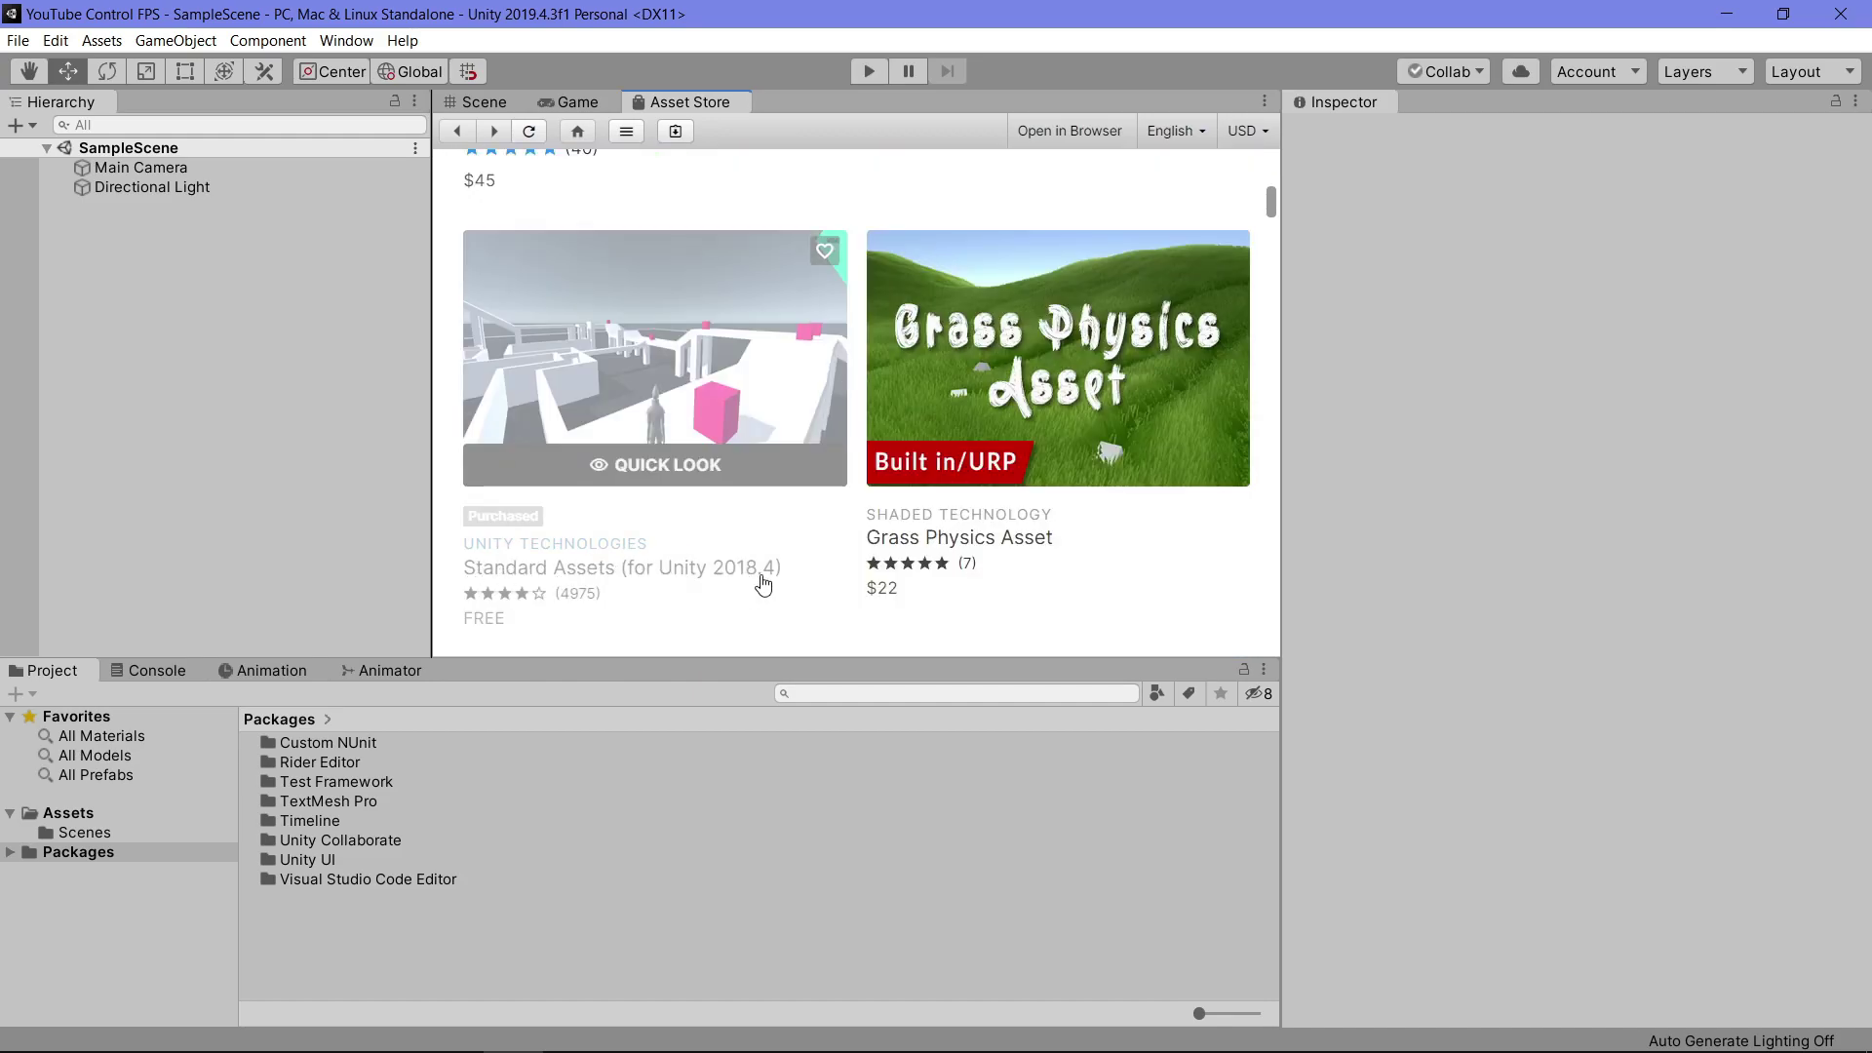
Open the free Standard Assets (for Unity 2018.4) listing and scroll to its Import button
{"action": "left_click", "coordinate": [685, 351]}
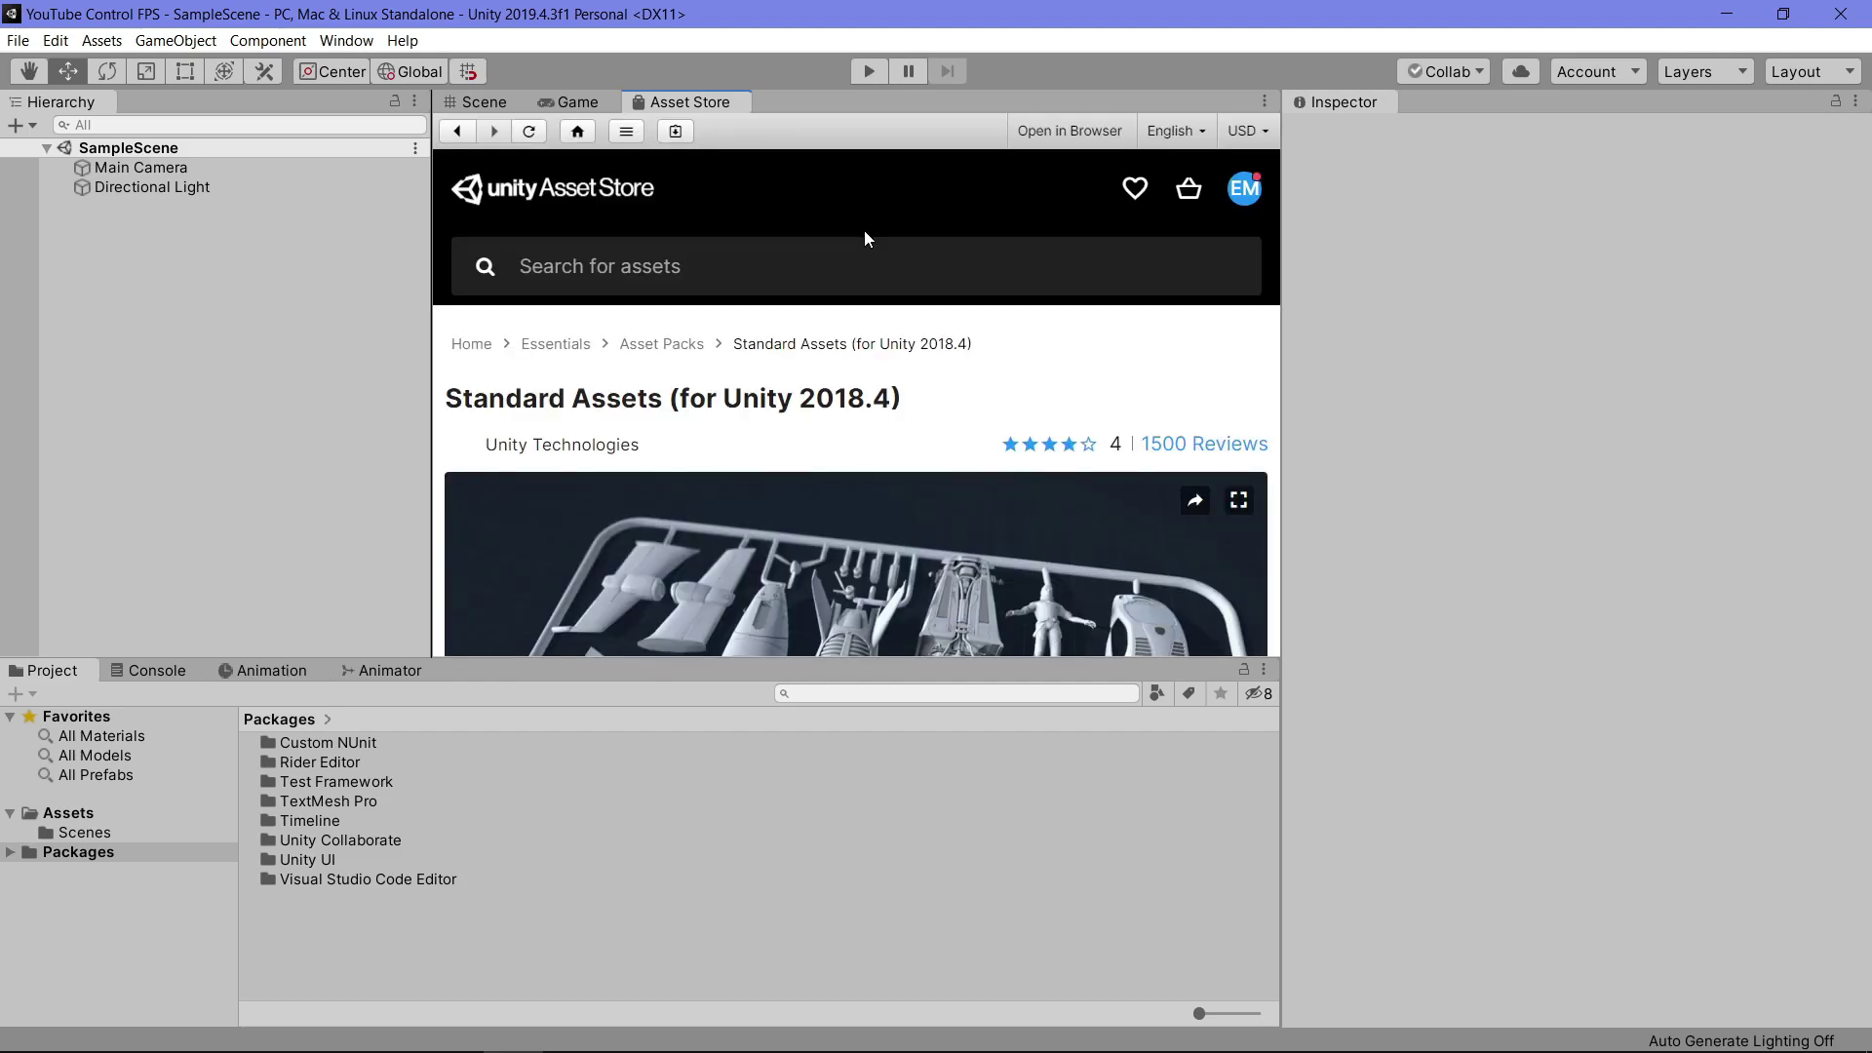
{"action": "scroll", "coordinate": [827, 424], "scroll_direction": "down", "scroll_amount": 1}
{"action": "scroll", "coordinate": [834, 410], "scroll_direction": "down", "scroll_amount": 5}
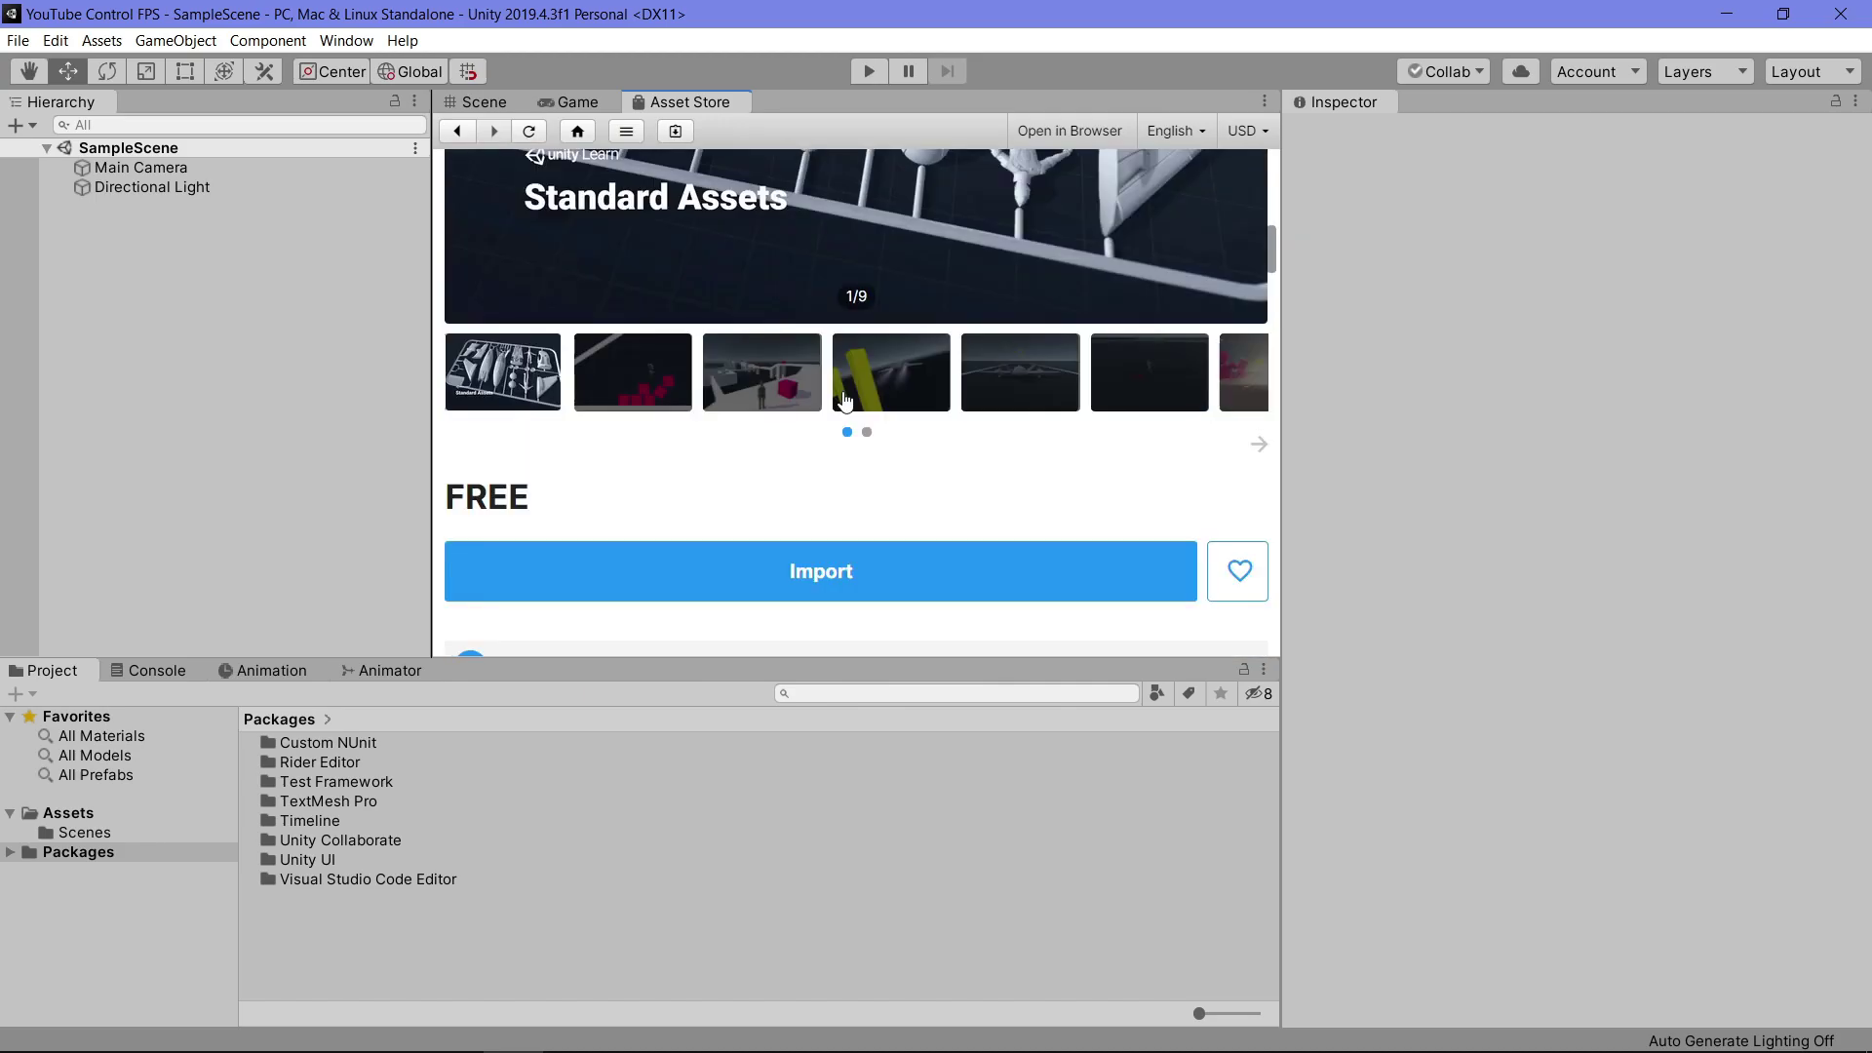
{"action": "scroll", "coordinate": [845, 388], "scroll_direction": "down", "scroll_amount": 5}
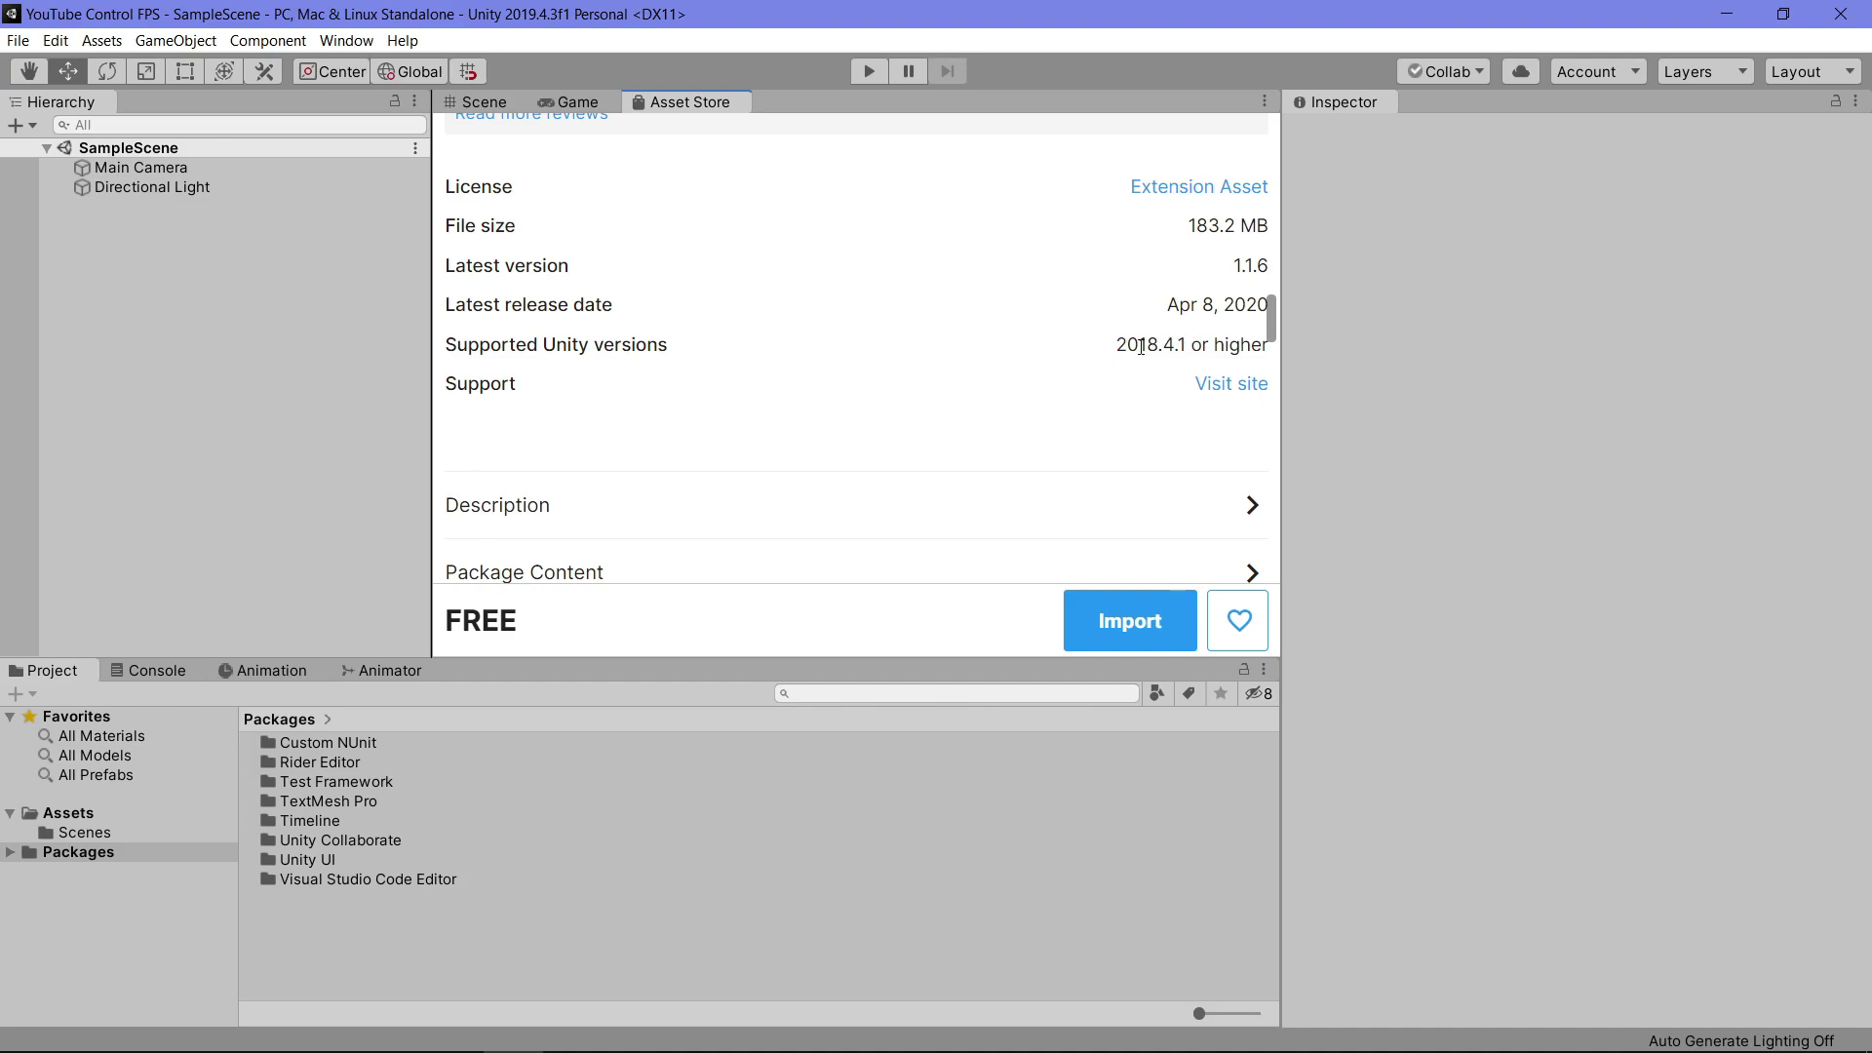
{"action": "scroll", "coordinate": [1053, 370], "scroll_direction": "up", "scroll_amount": 5}
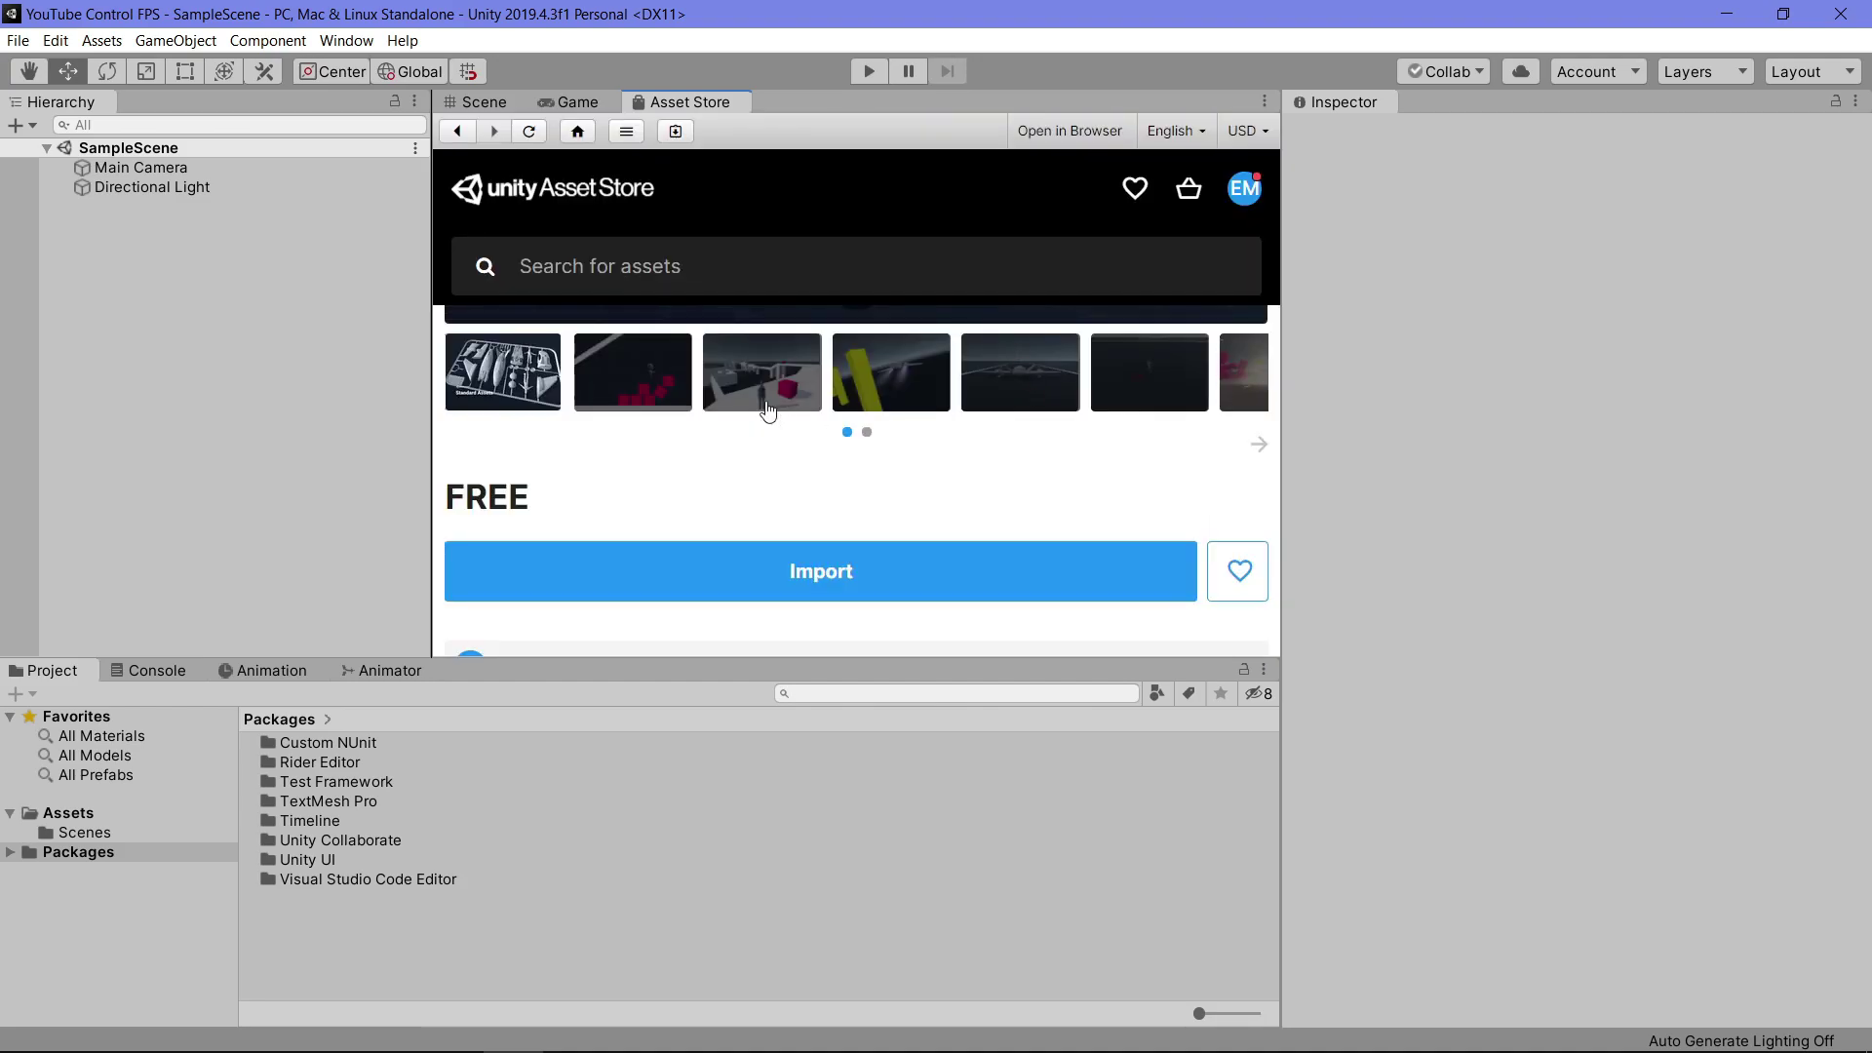
{"action": "scroll", "coordinate": [763, 390], "scroll_direction": "up", "scroll_amount": 1}
{"action": "scroll", "coordinate": [761, 384], "scroll_direction": "down", "scroll_amount": 2}
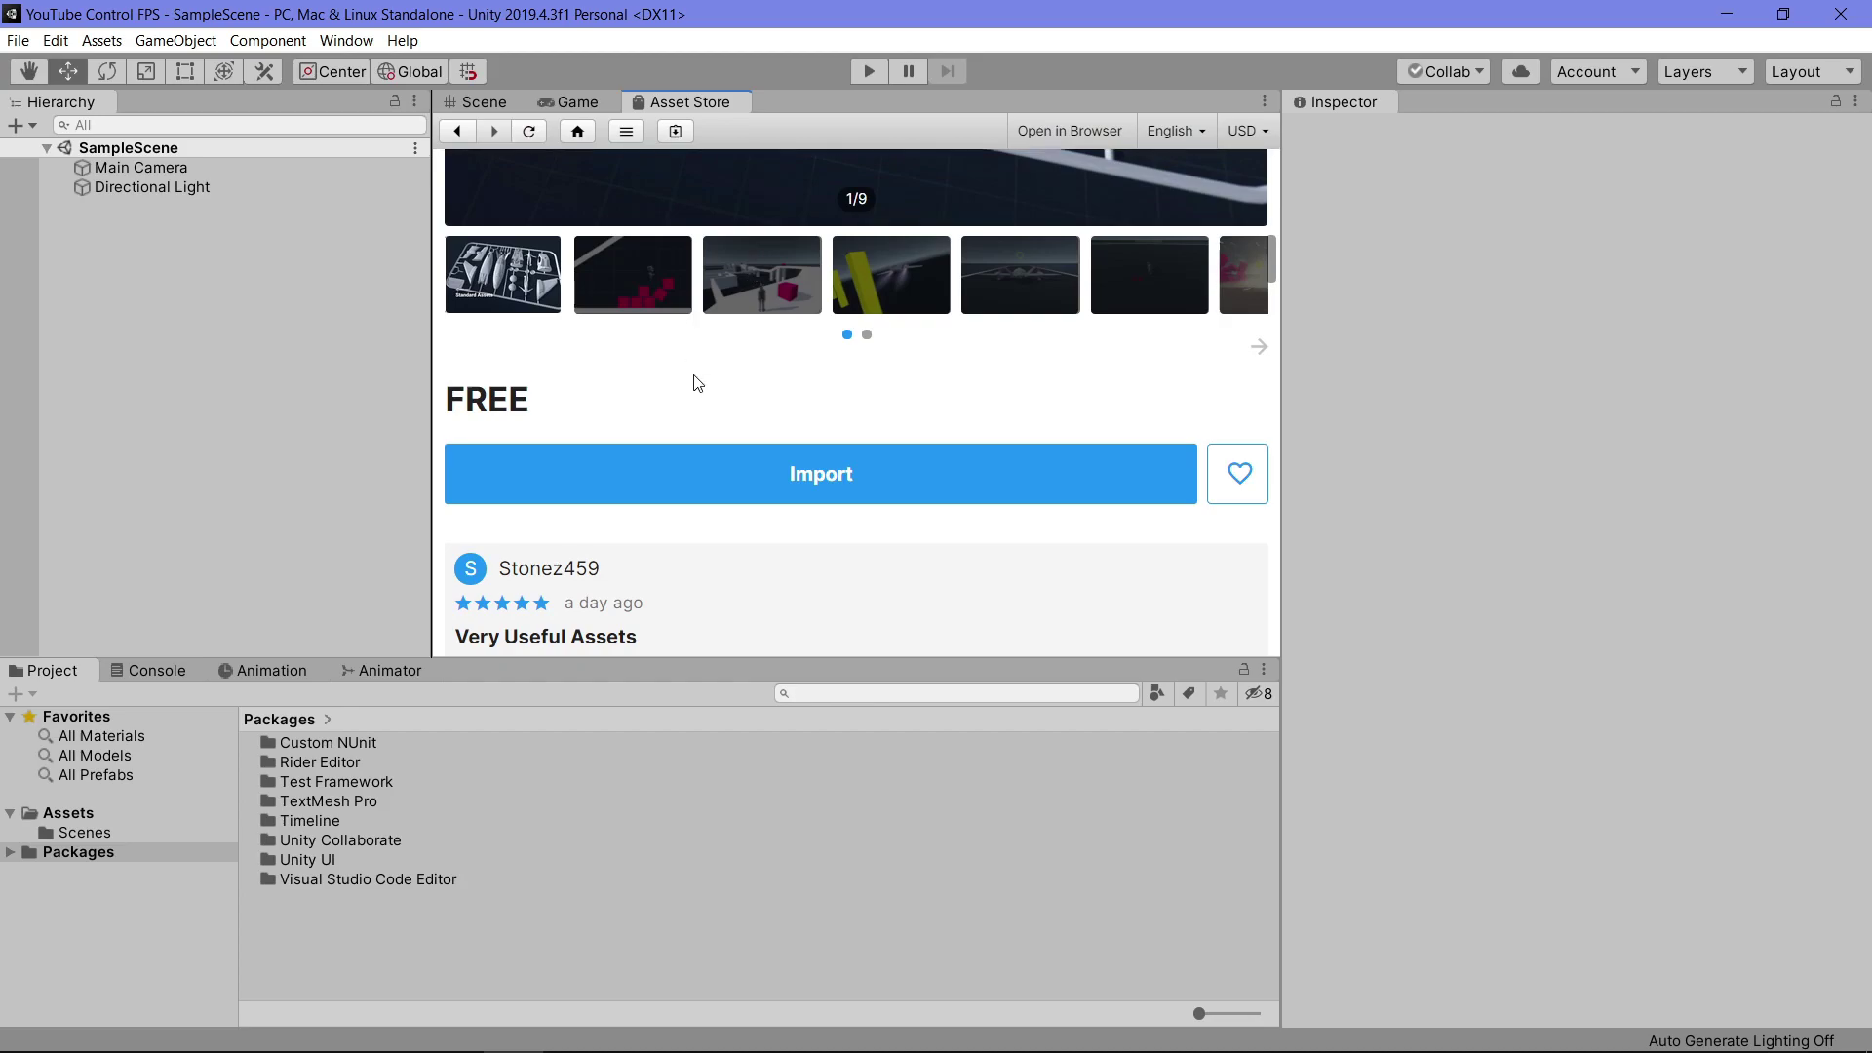
Import the Standard Assets package with every item in the package list checked
{"action": "left_click", "coordinate": [734, 473]}
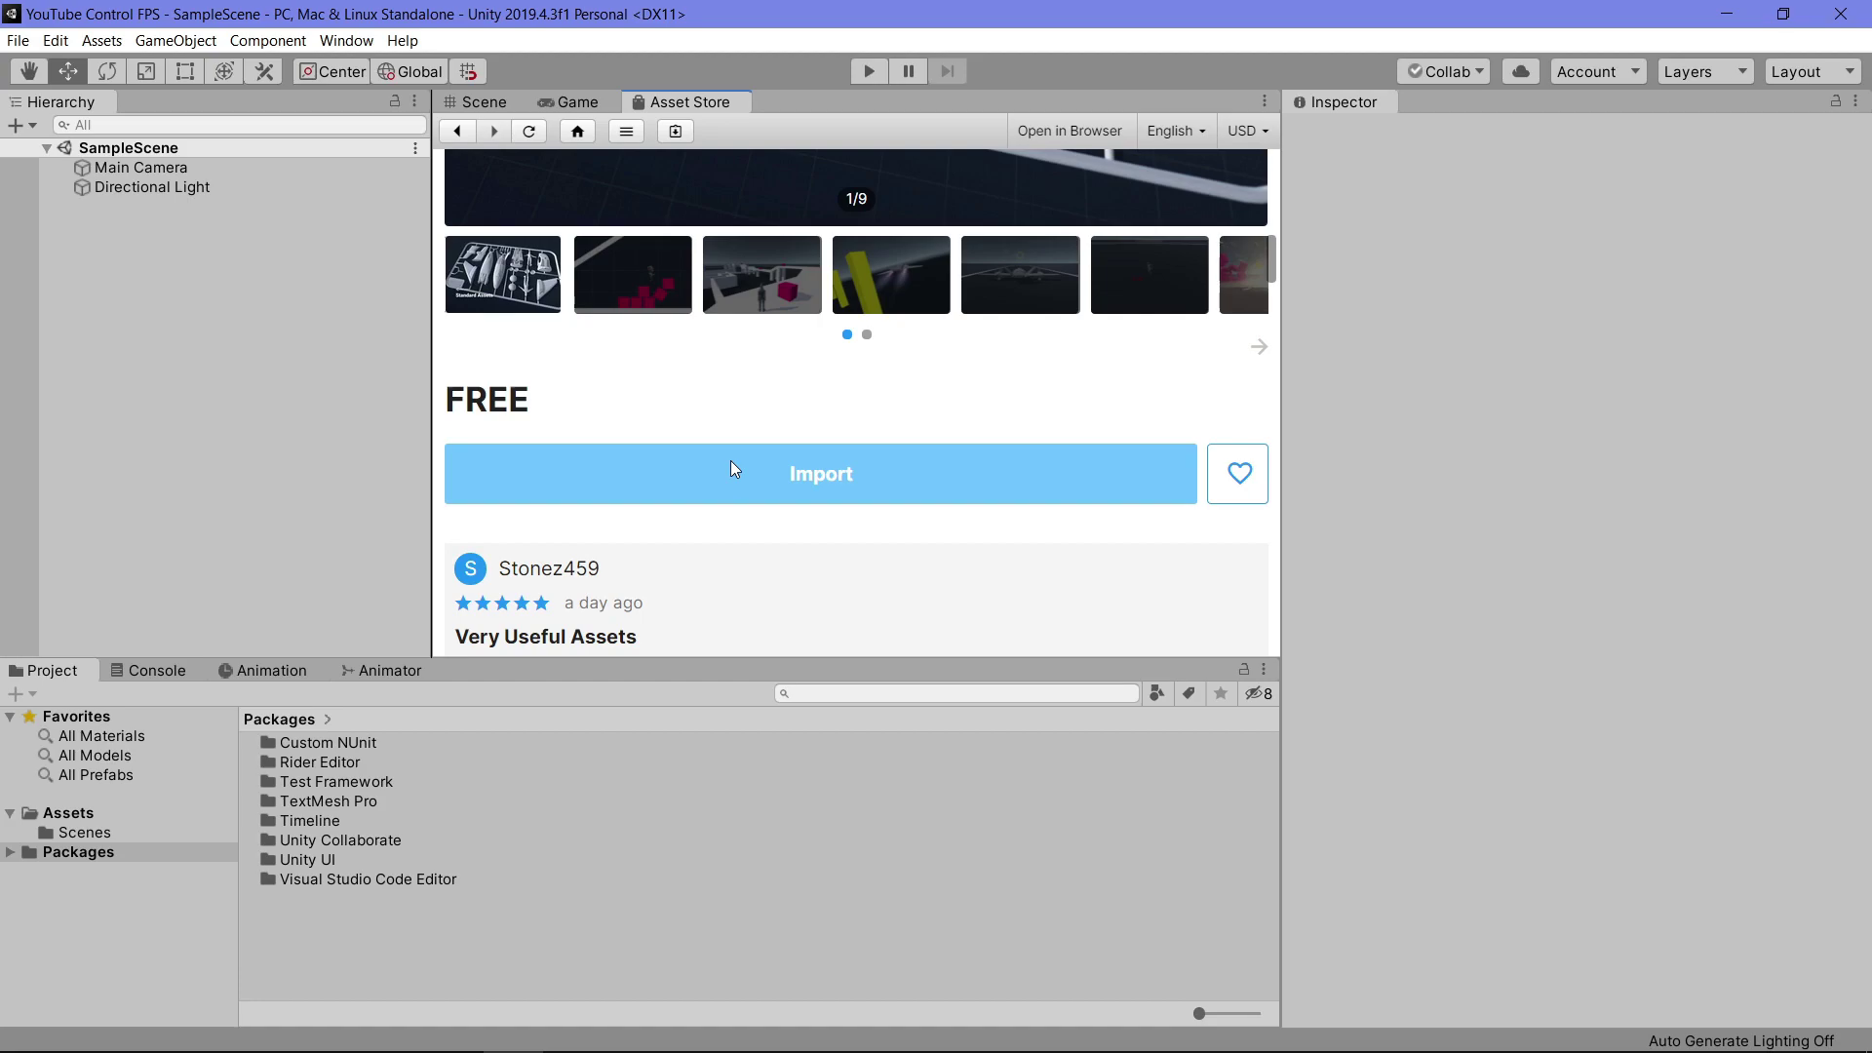
{"action": "left_click", "coordinate": [841, 476]}
{"action": "left_click", "coordinate": [785, 468]}
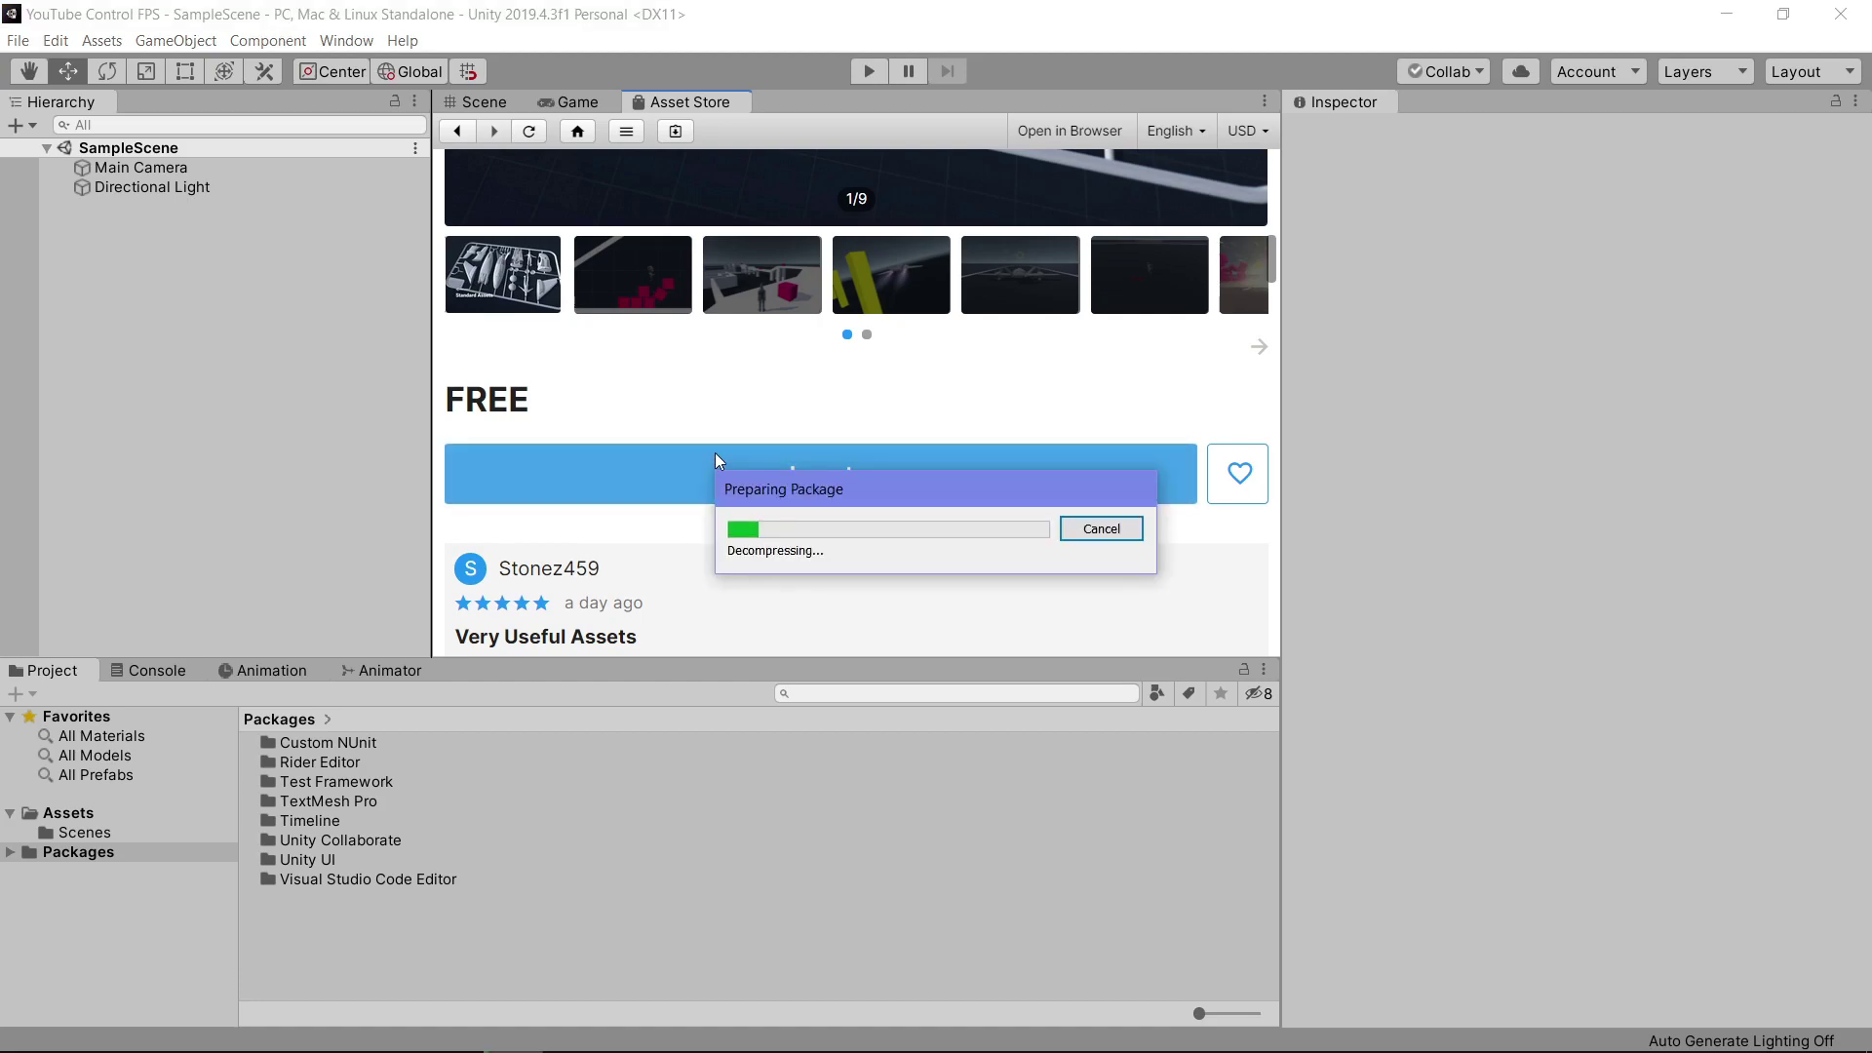
{"action": "left_click_drag", "start_coordinate": [598, 155], "coordinate": [582, 98]}
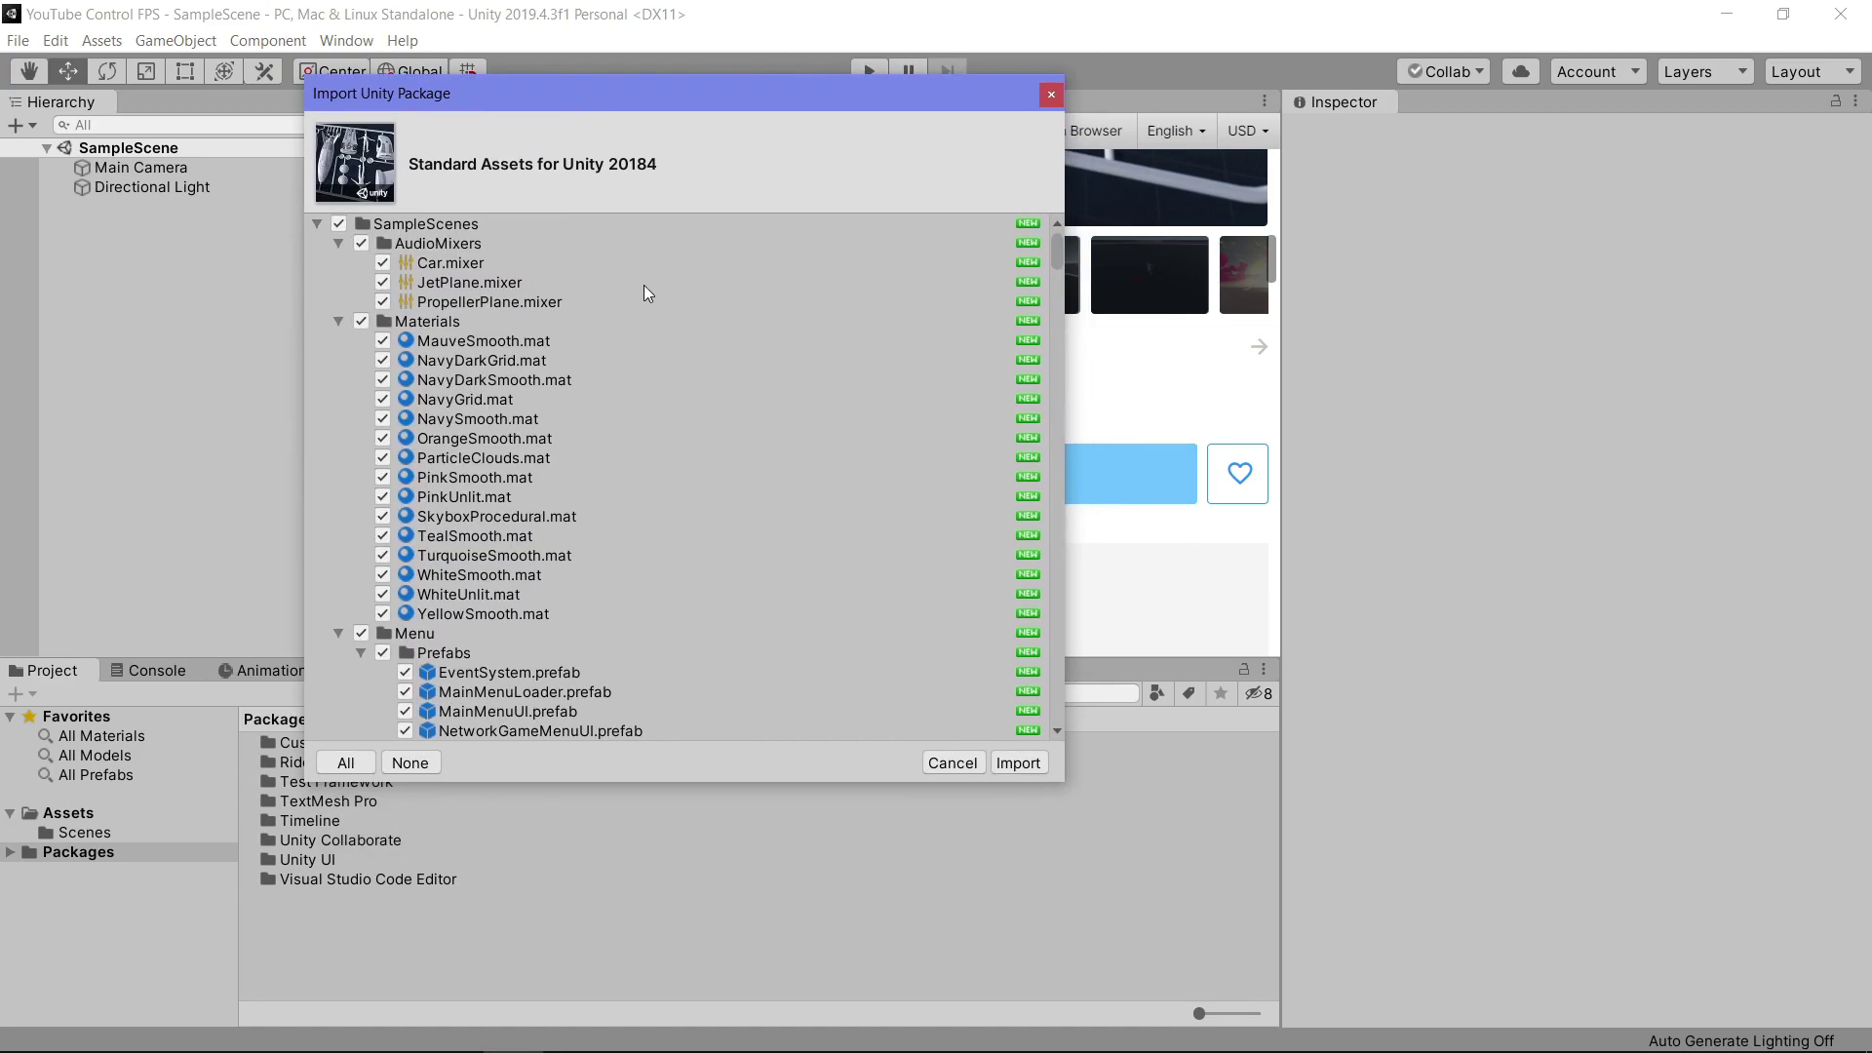
{"action": "scroll", "coordinate": [624, 371], "scroll_direction": "down", "scroll_amount": 5}
{"action": "scroll", "coordinate": [585, 390], "scroll_direction": "down", "scroll_amount": 8}
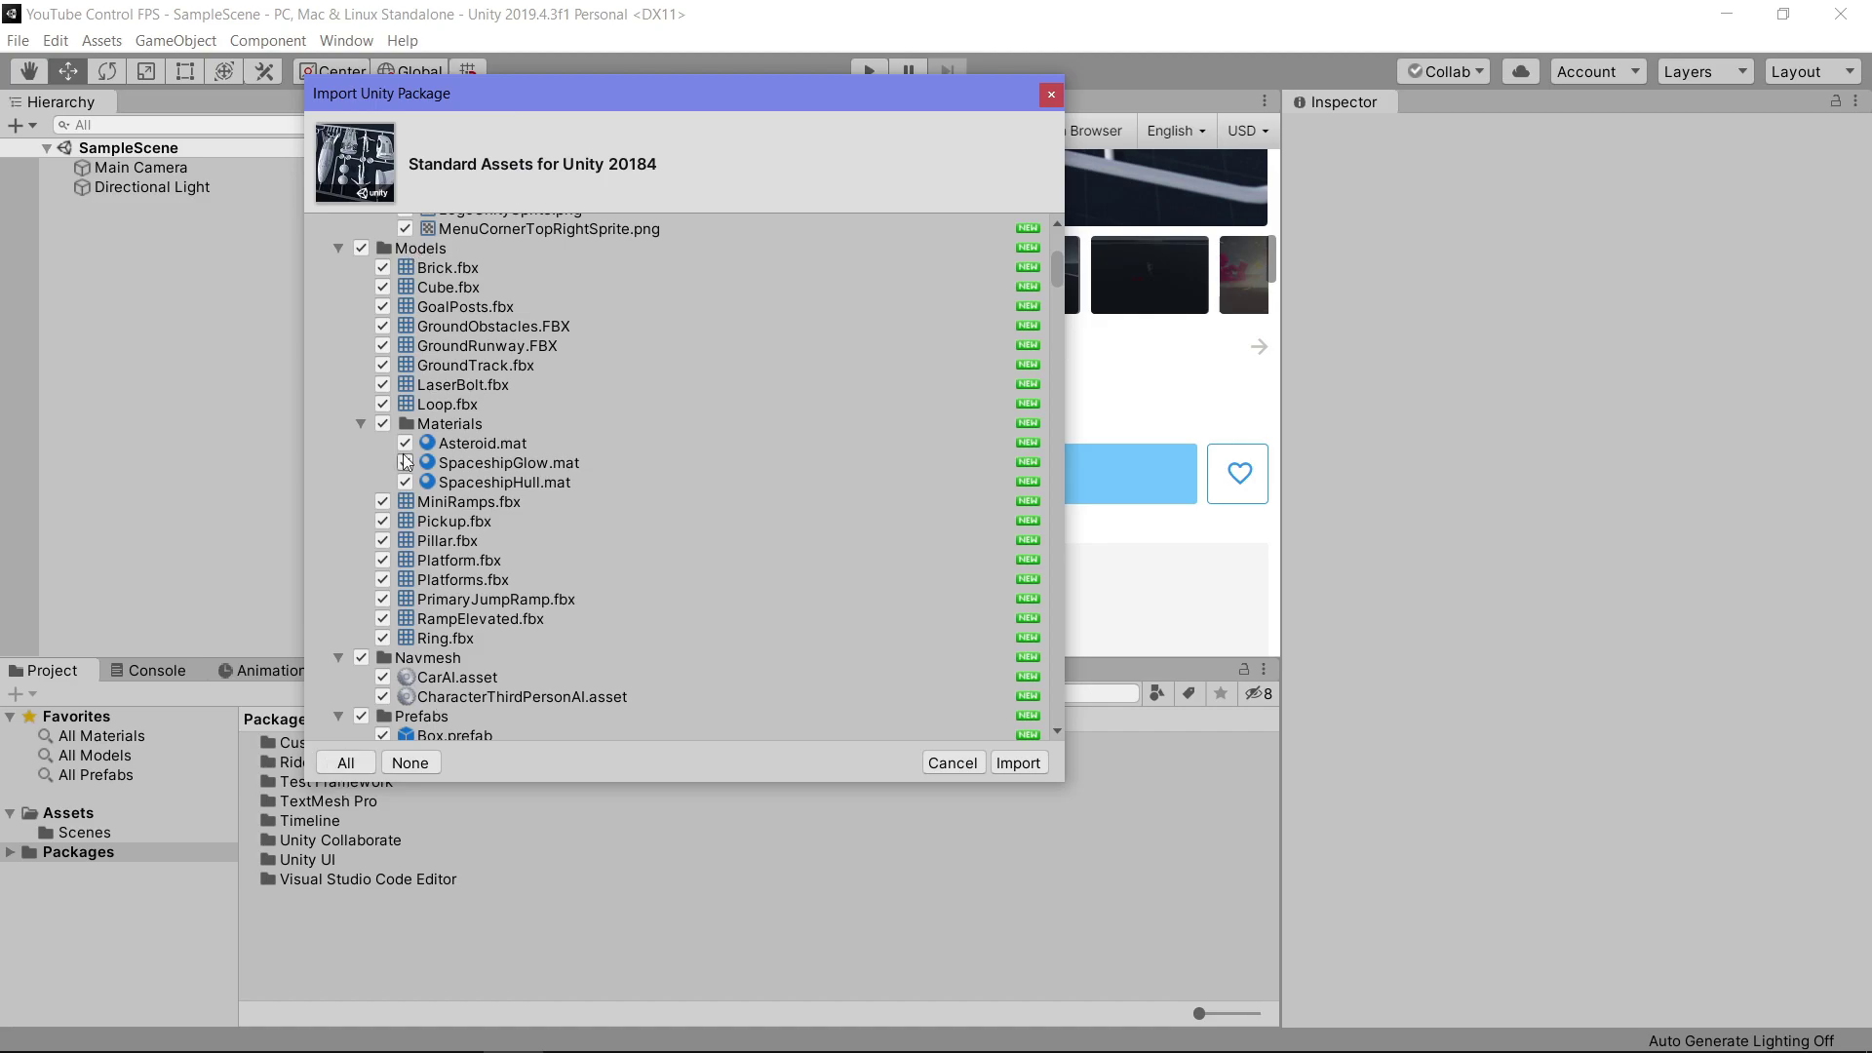
{"action": "scroll", "coordinate": [585, 585], "scroll_direction": "up", "scroll_amount": 10}
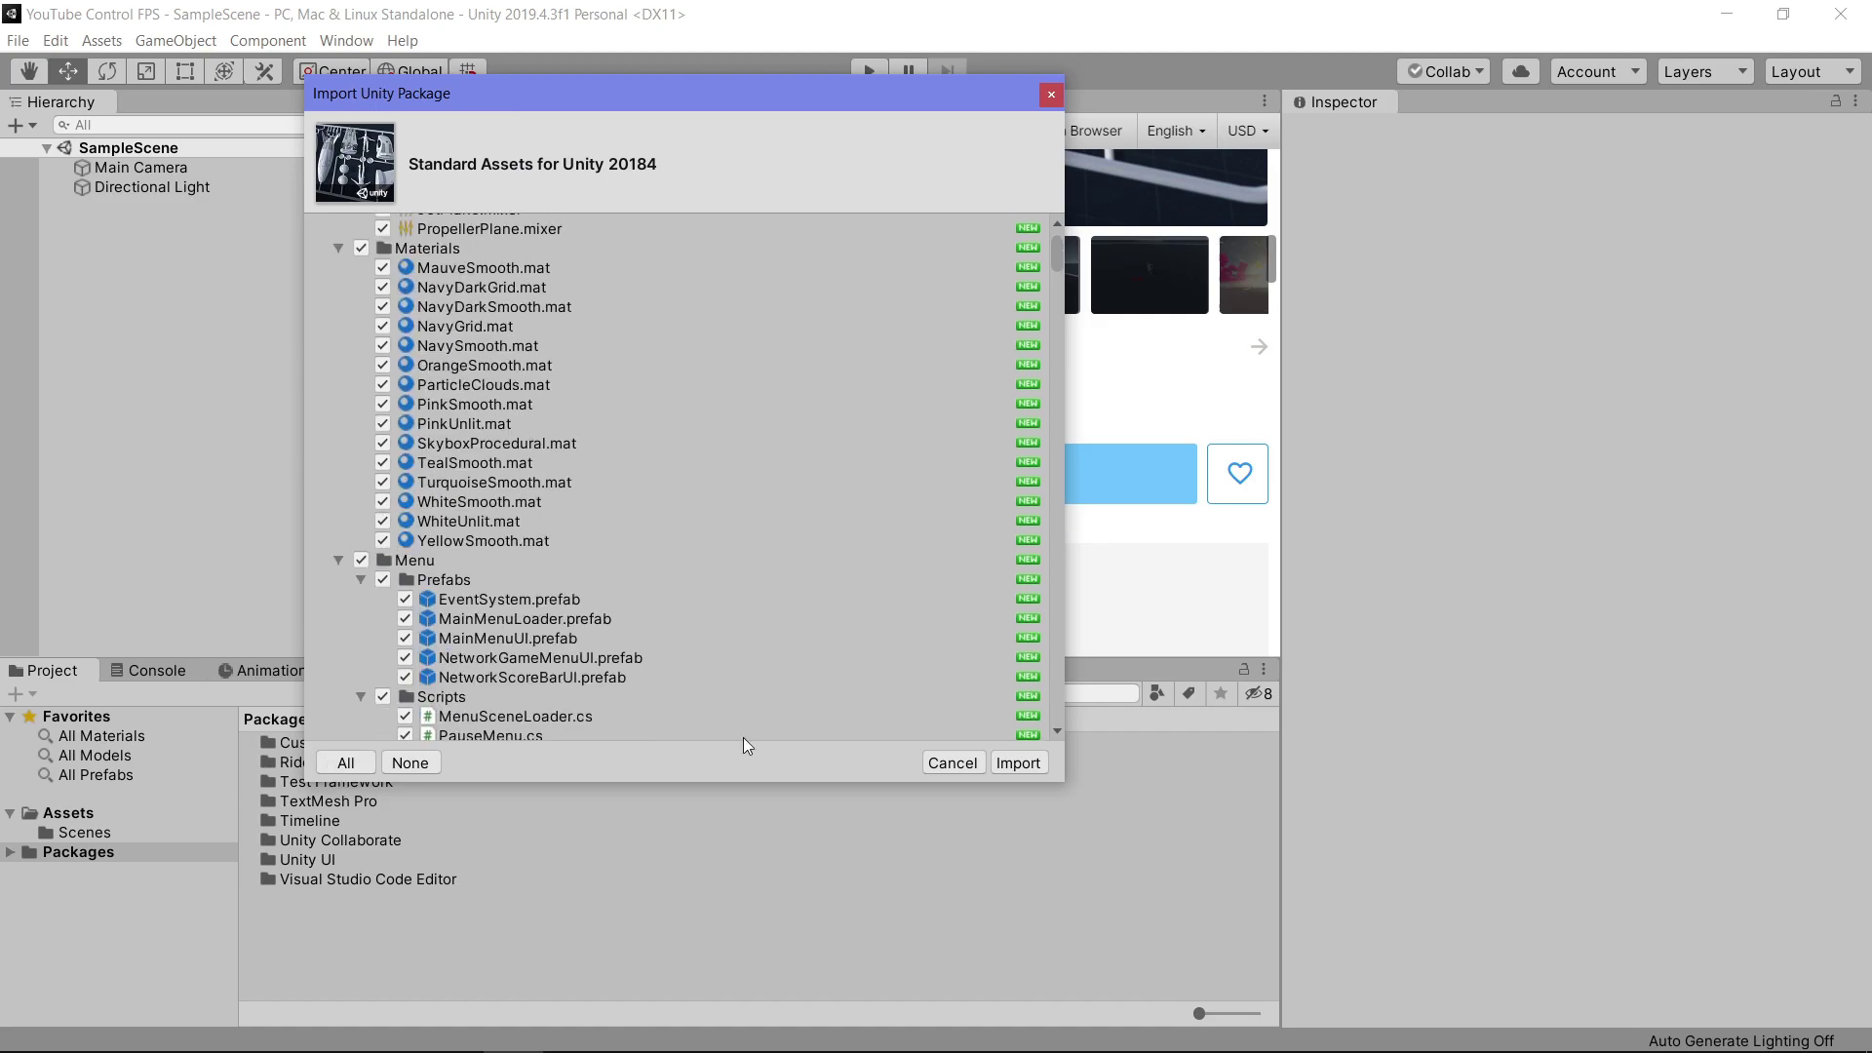
{"action": "left_click", "coordinate": [1032, 764]}
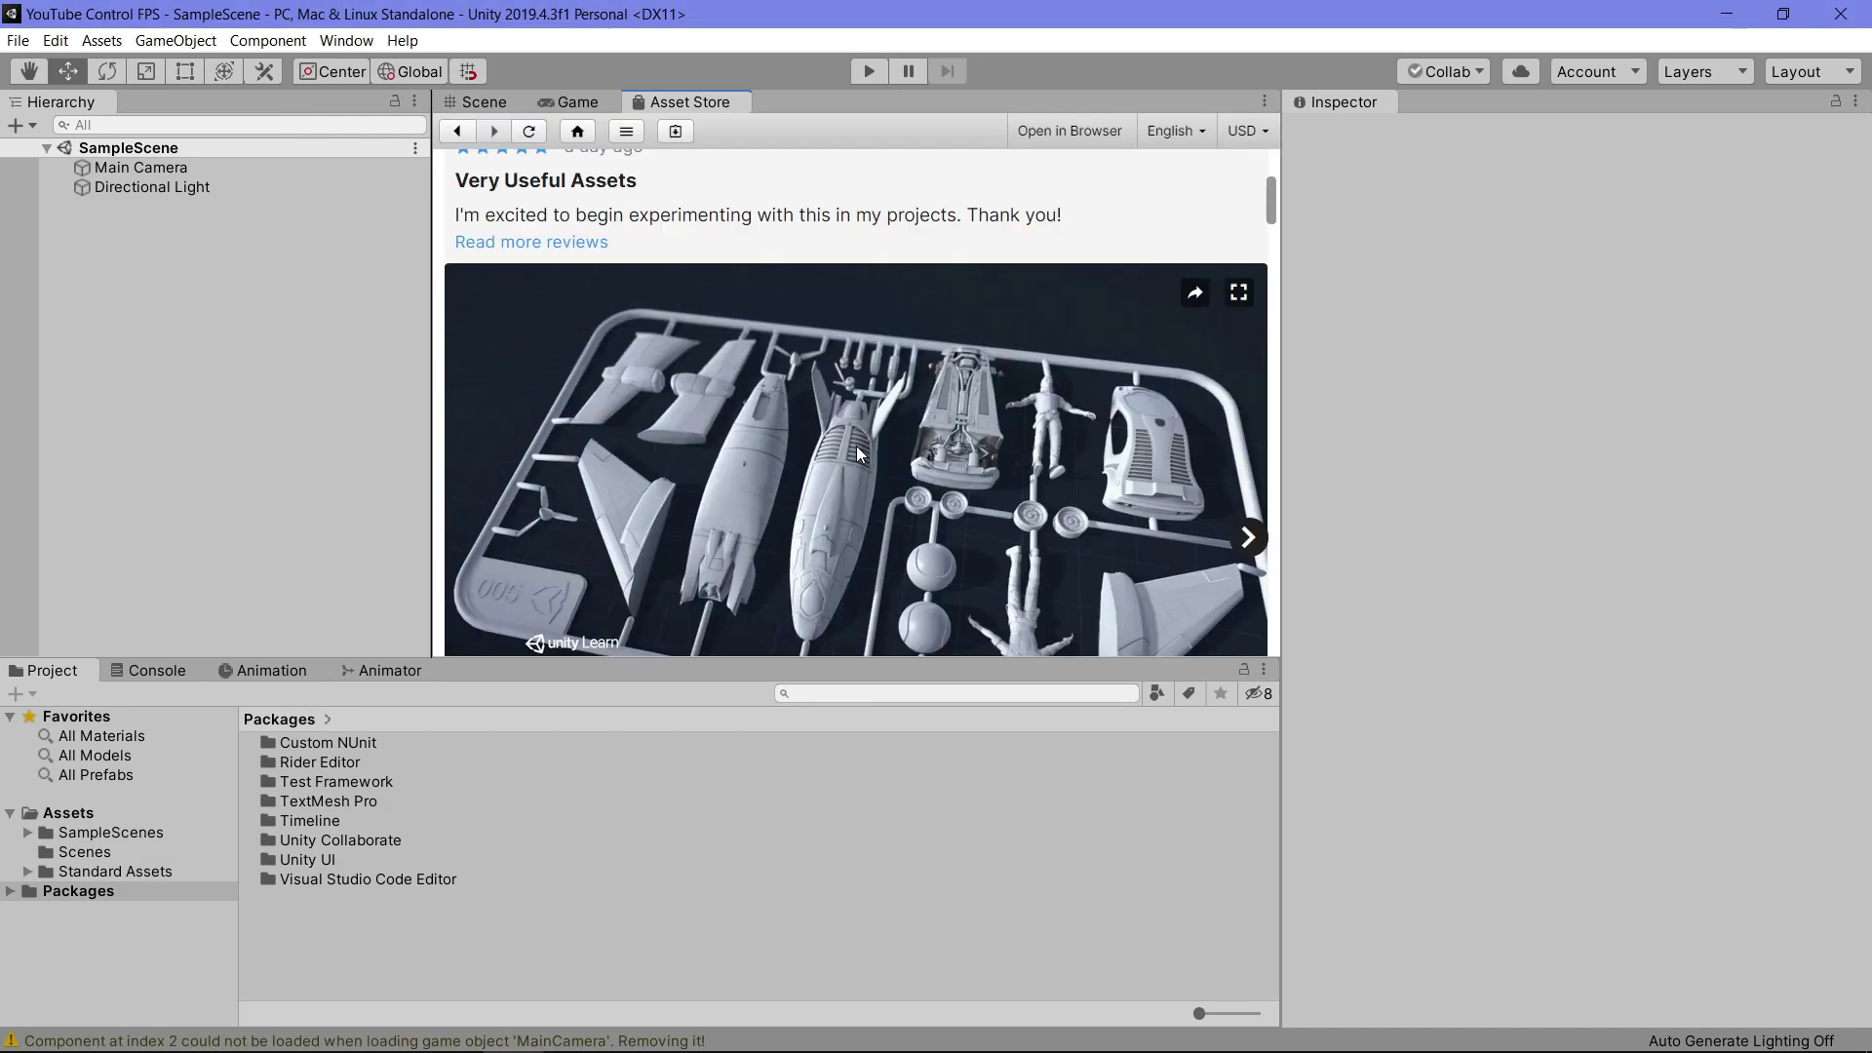
Open SimpleActivatorMenu.cs in Visual Studio from the CS0619 GUIText obsolete error in the Console
{"action": "left_click", "coordinate": [151, 673]}
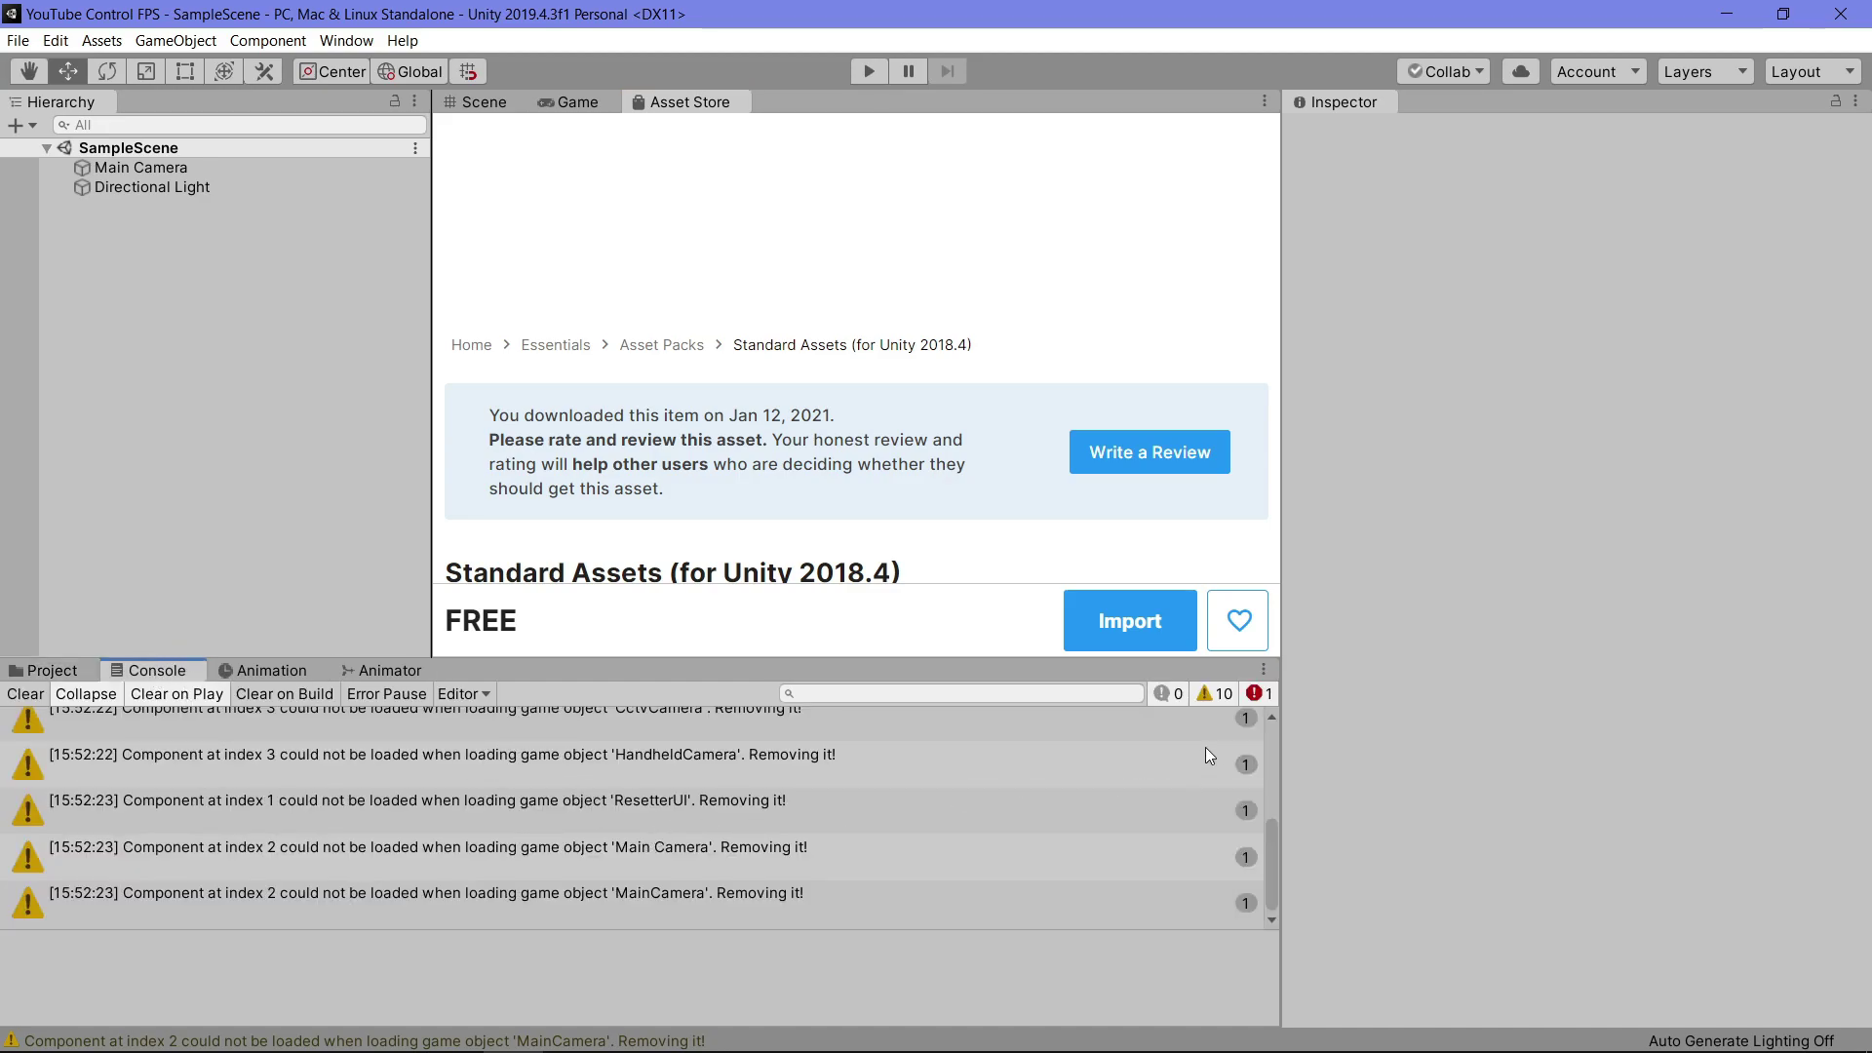
{"action": "scroll", "coordinate": [616, 844], "scroll_direction": "up", "scroll_amount": 5}
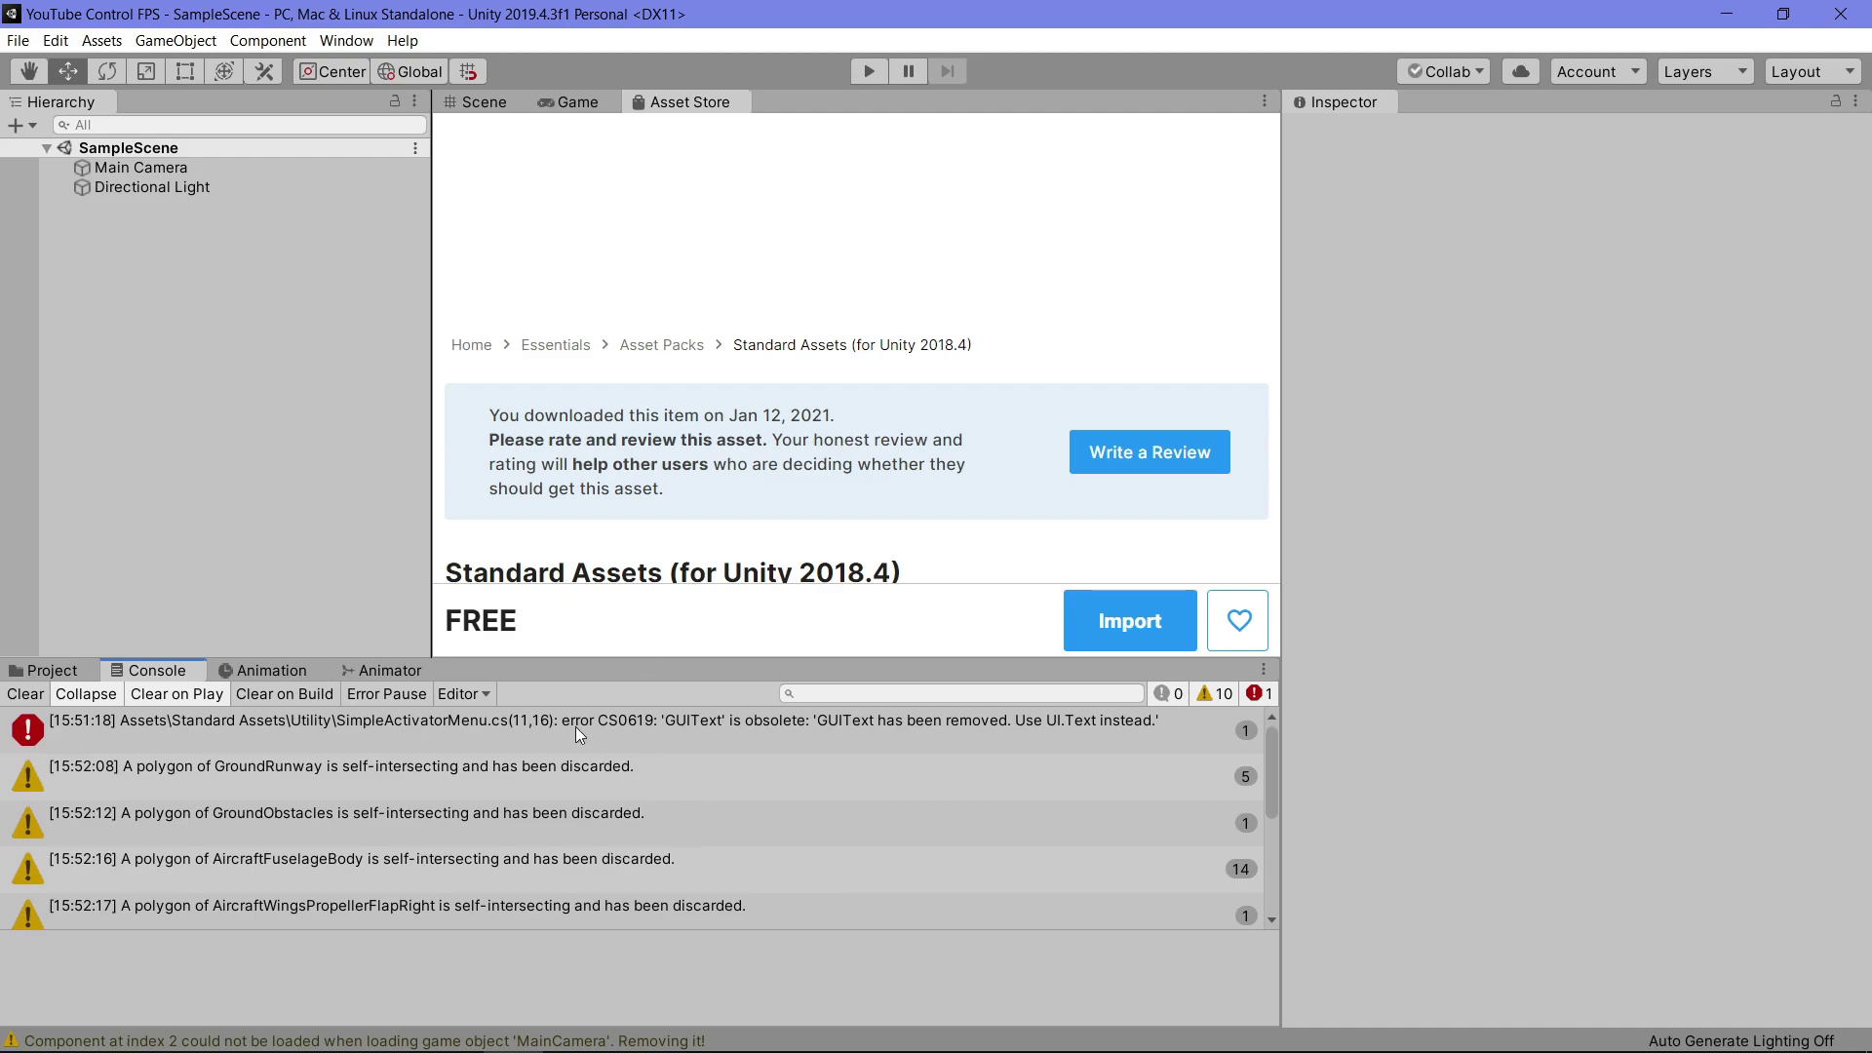
{"action": "left_click", "coordinate": [571, 720]}
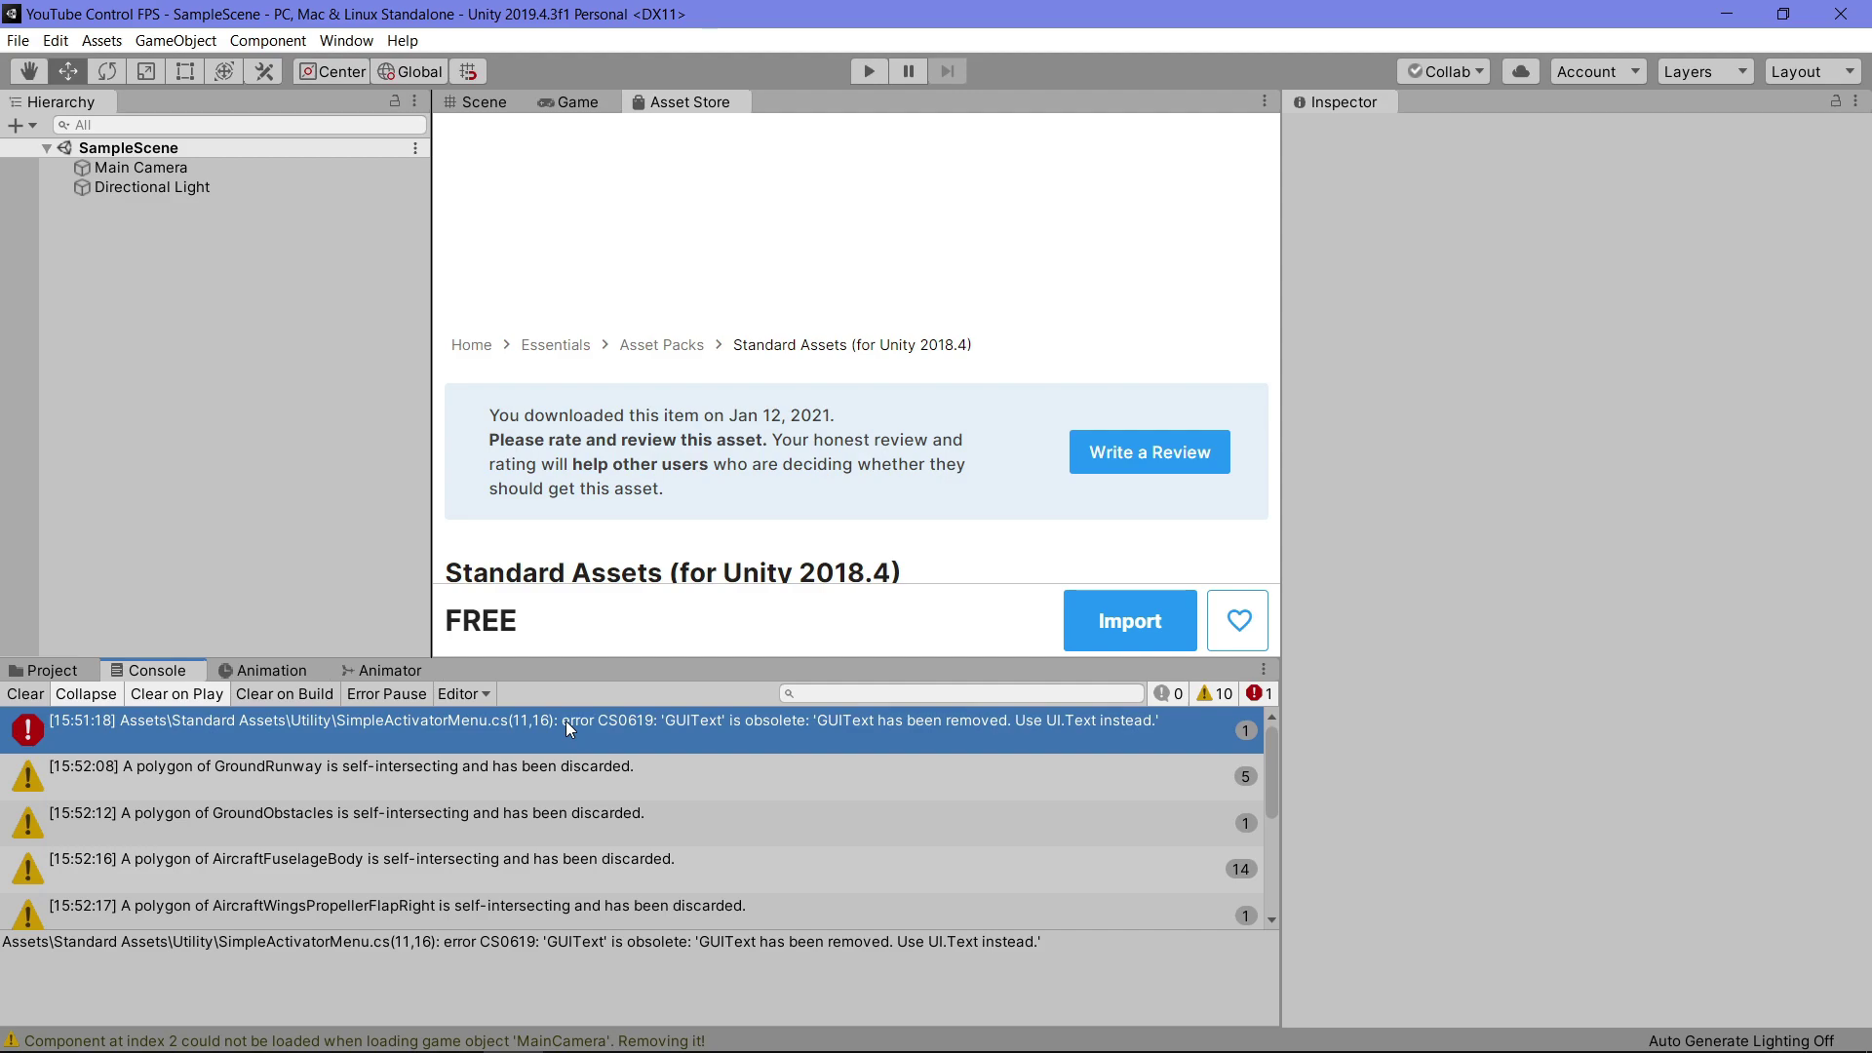
{"action": "double_click", "coordinate": [566, 722]}
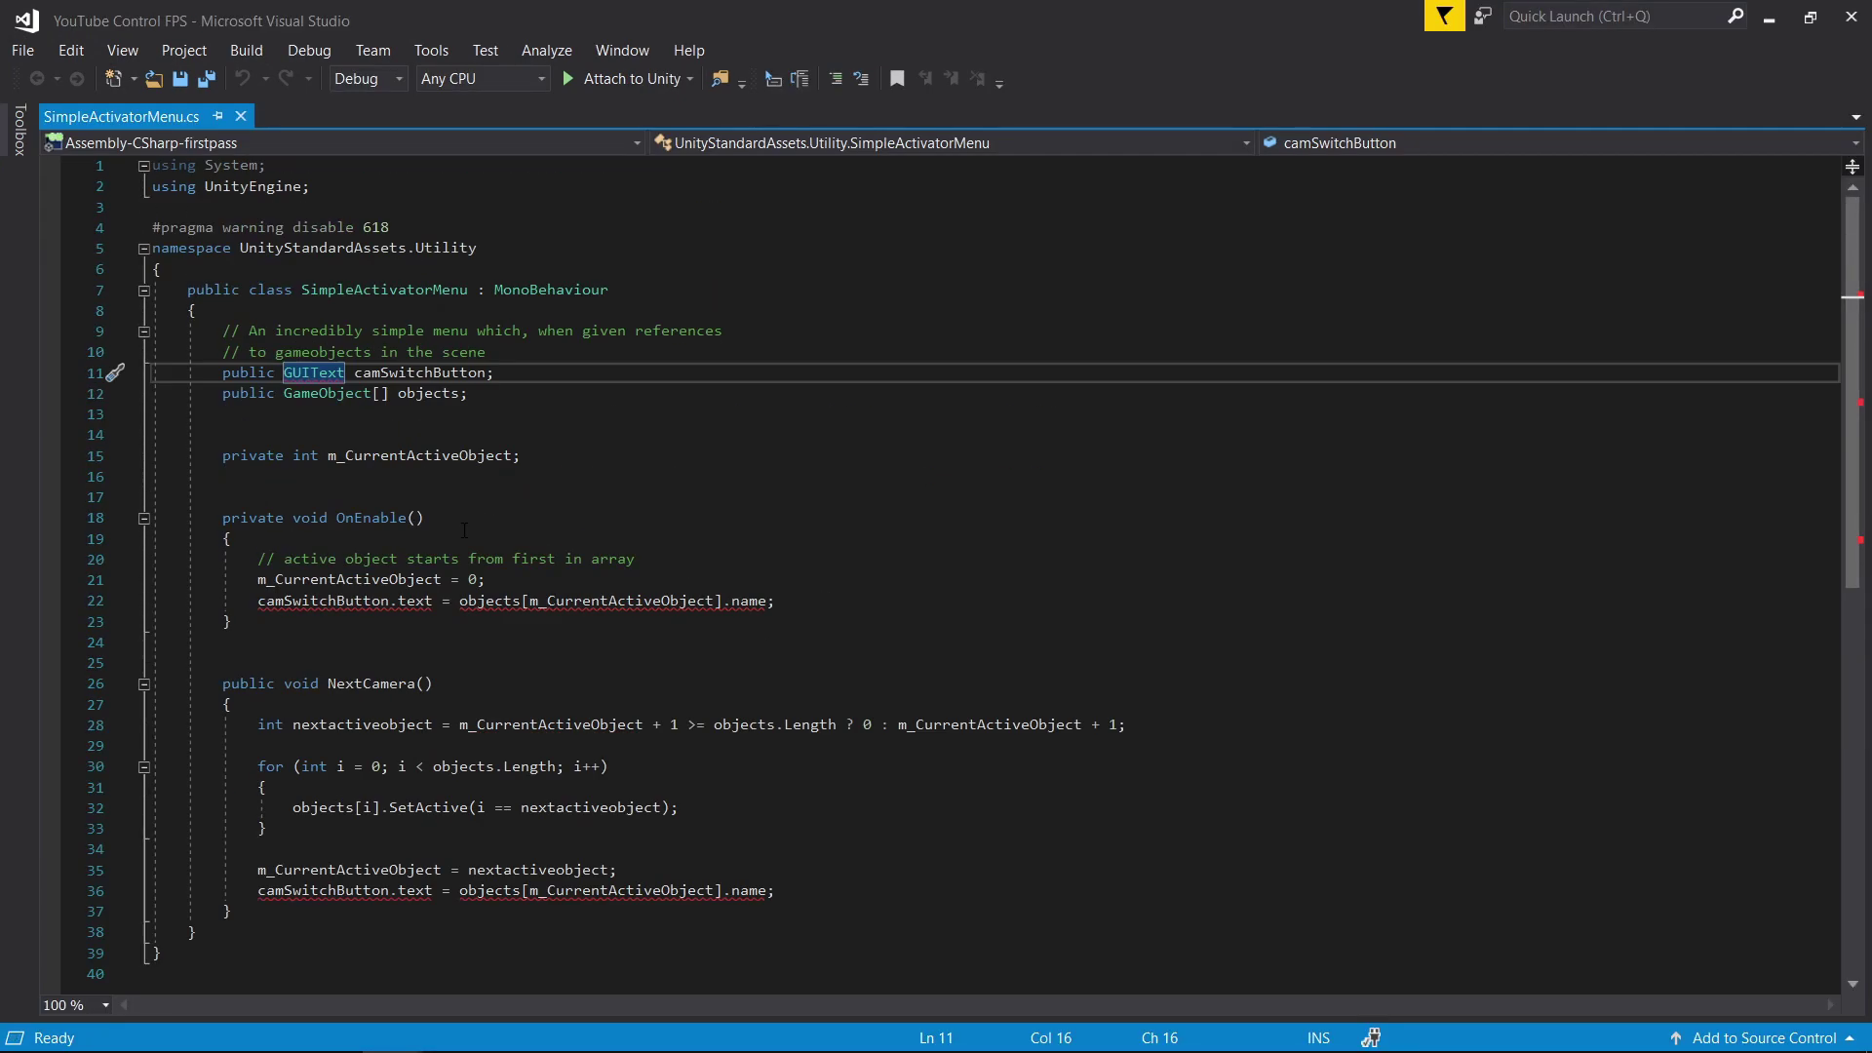
Add a 'using UnityEngine.UI;' directive below the existing using UnityEngine line
{"action": "left_click", "coordinate": [486, 471]}
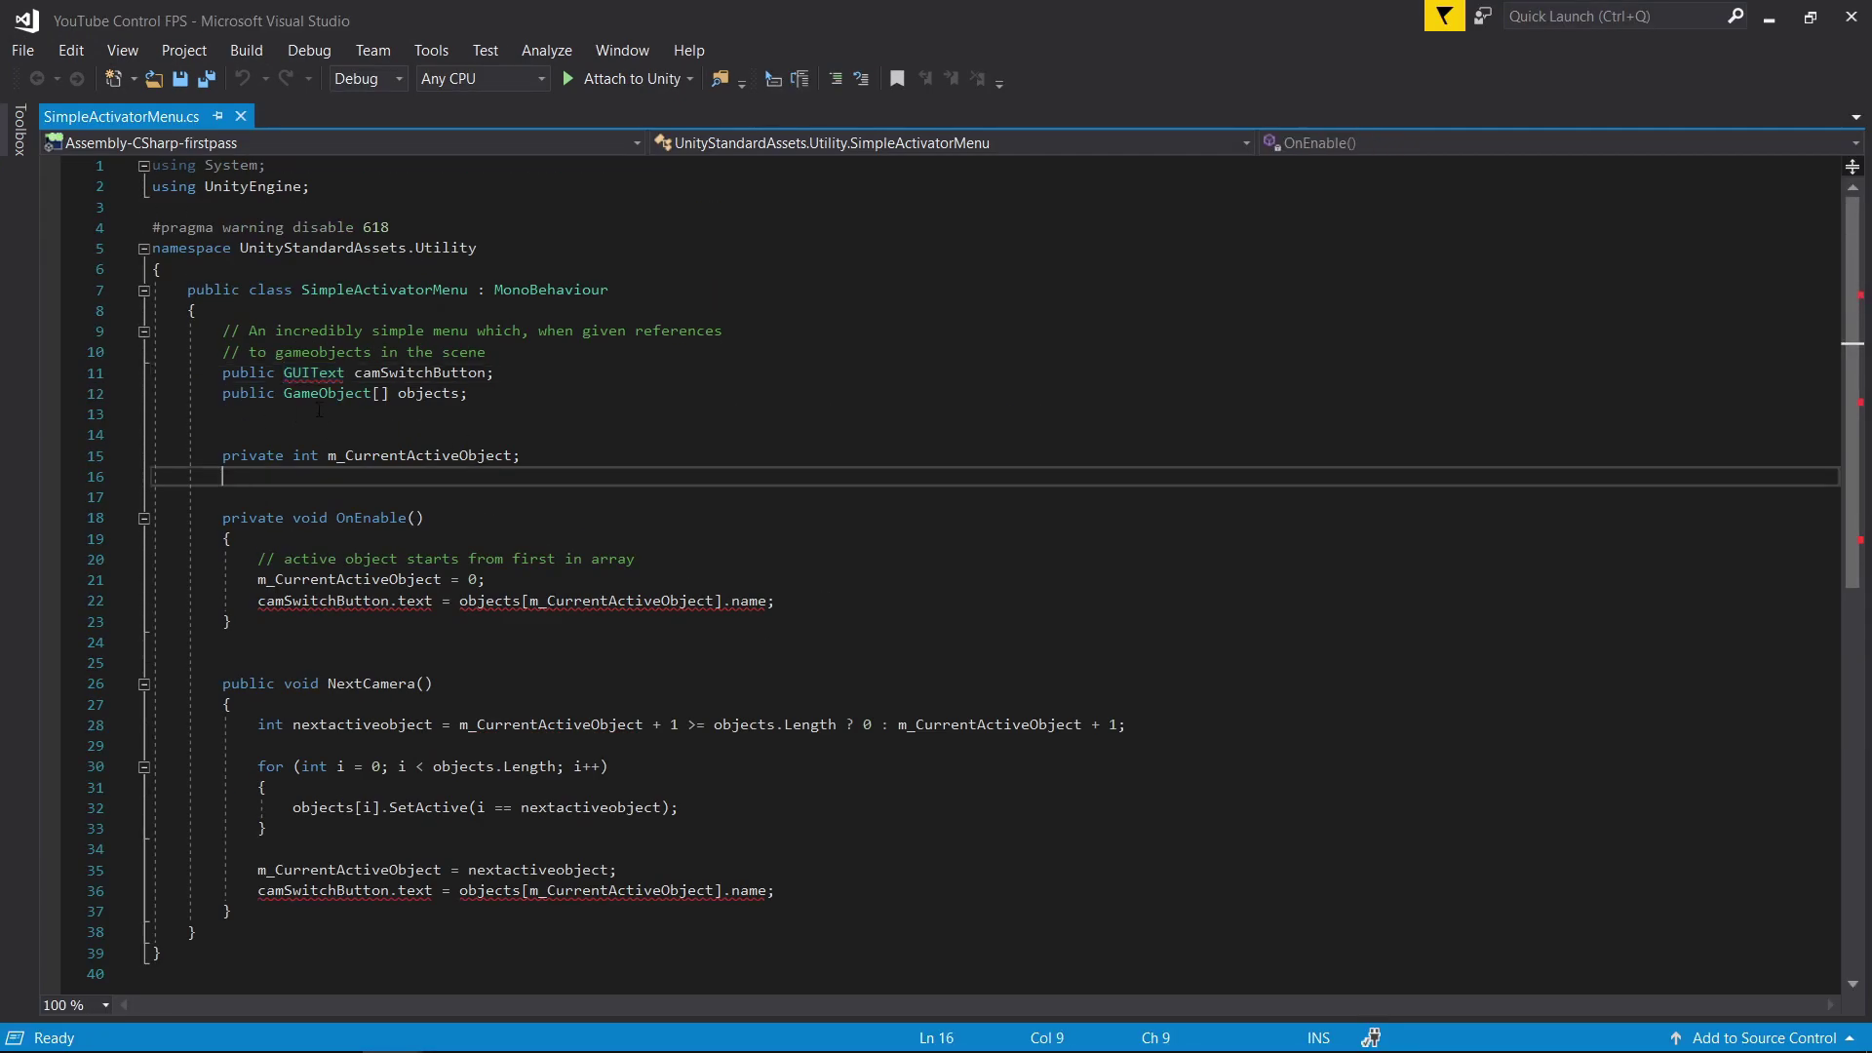
{"action": "left_click", "coordinate": [292, 373]}
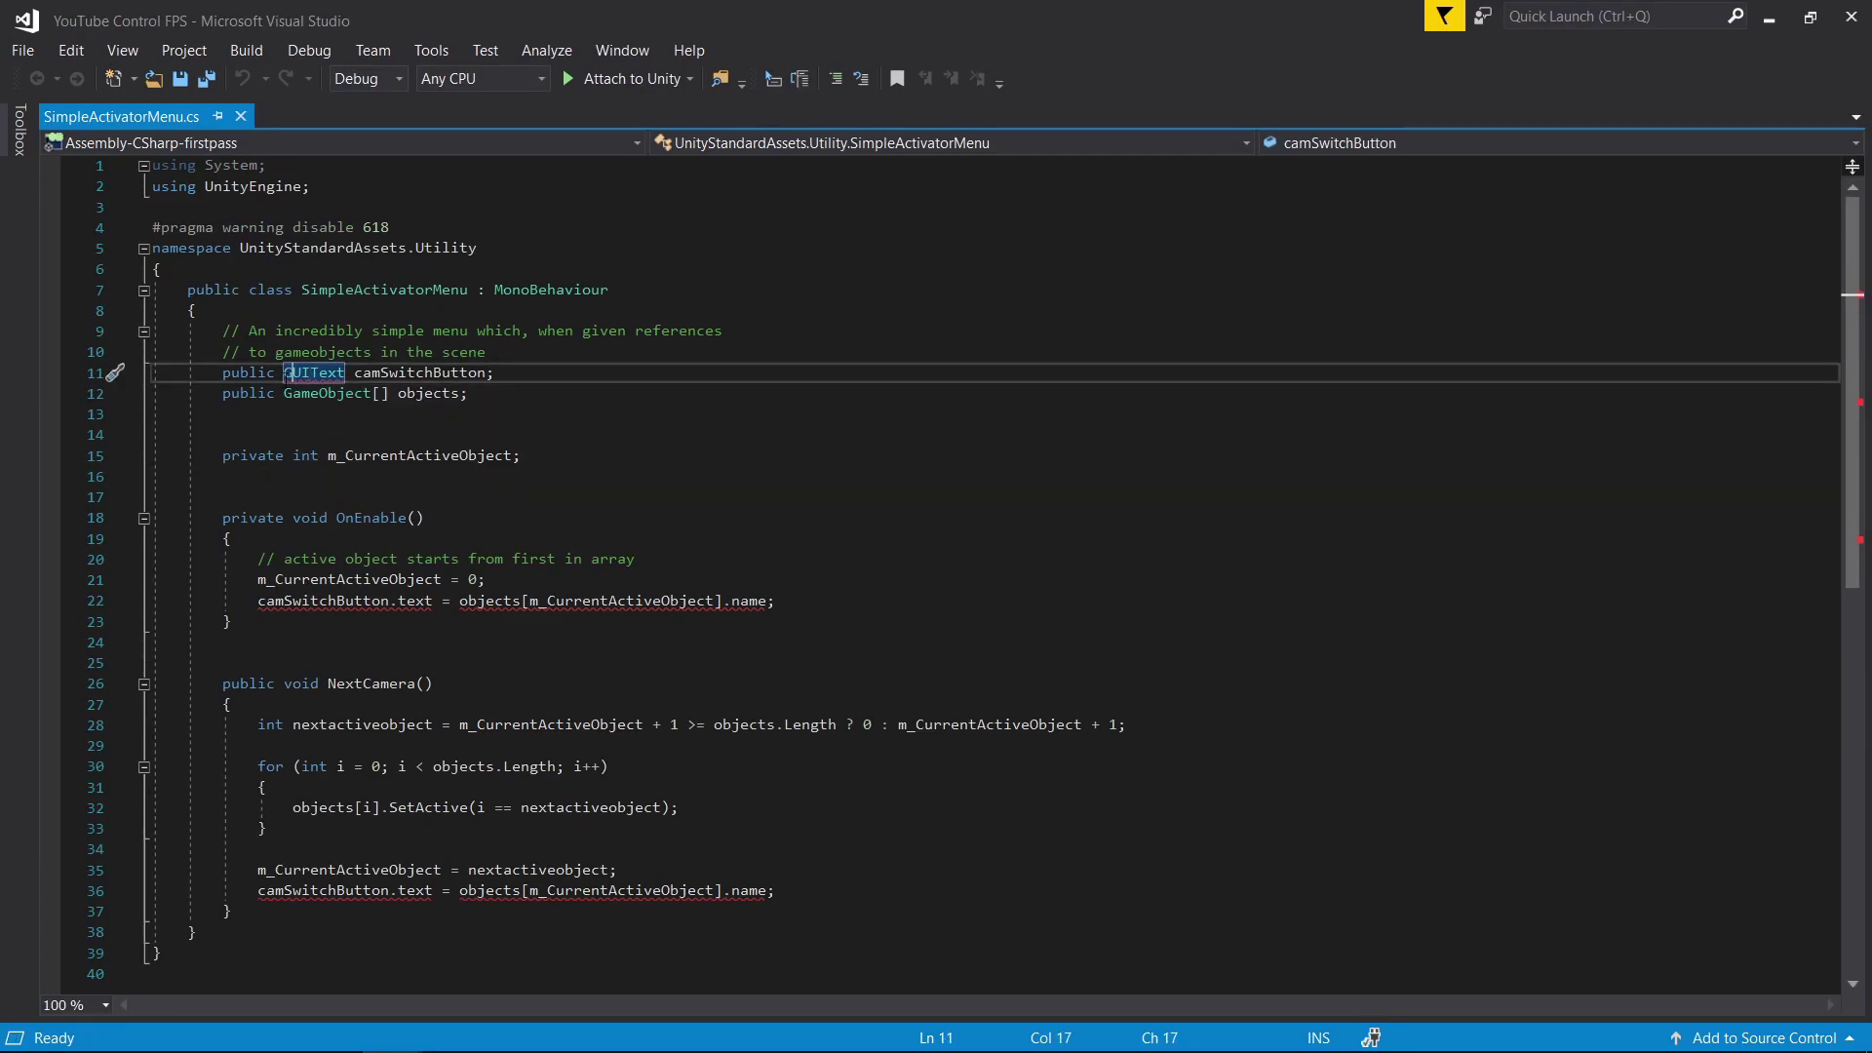
{"action": "mouse_move", "coordinate": [293, 372]}
{"action": "left_click", "coordinate": [336, 188]}
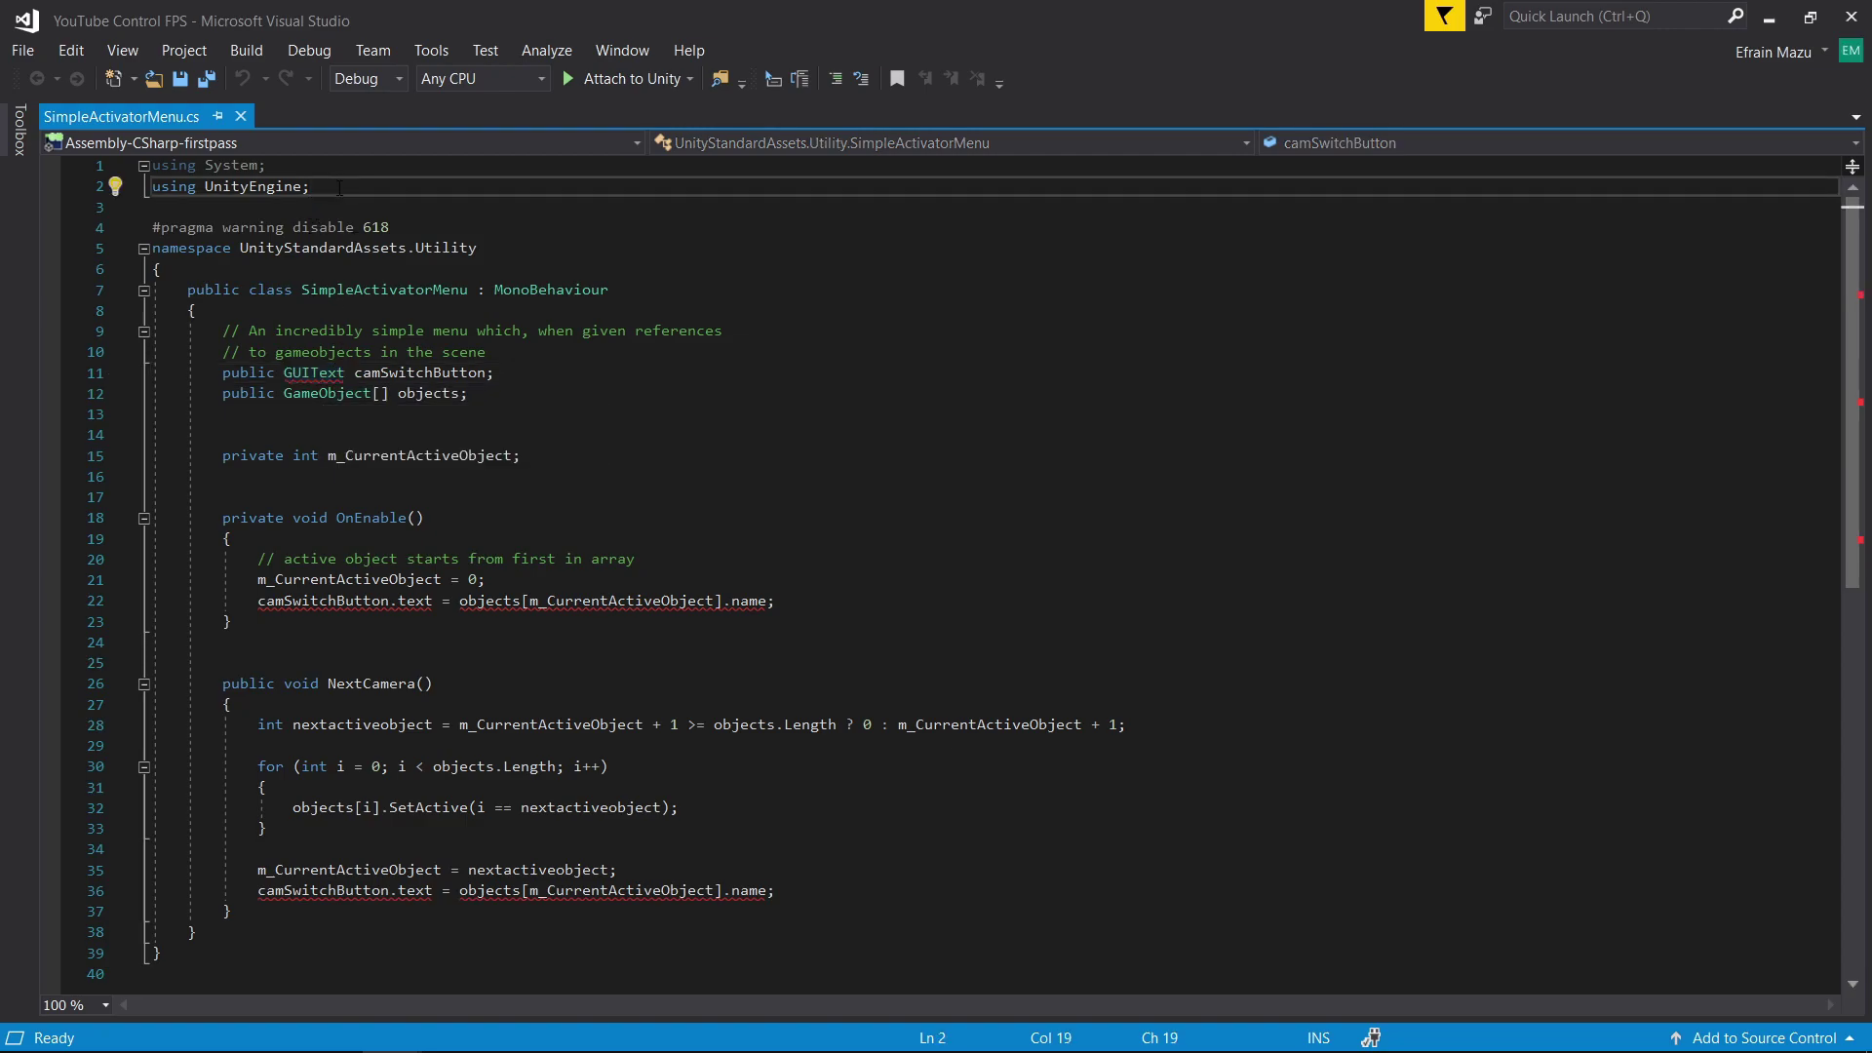
{"action": "key", "text": "Return"}
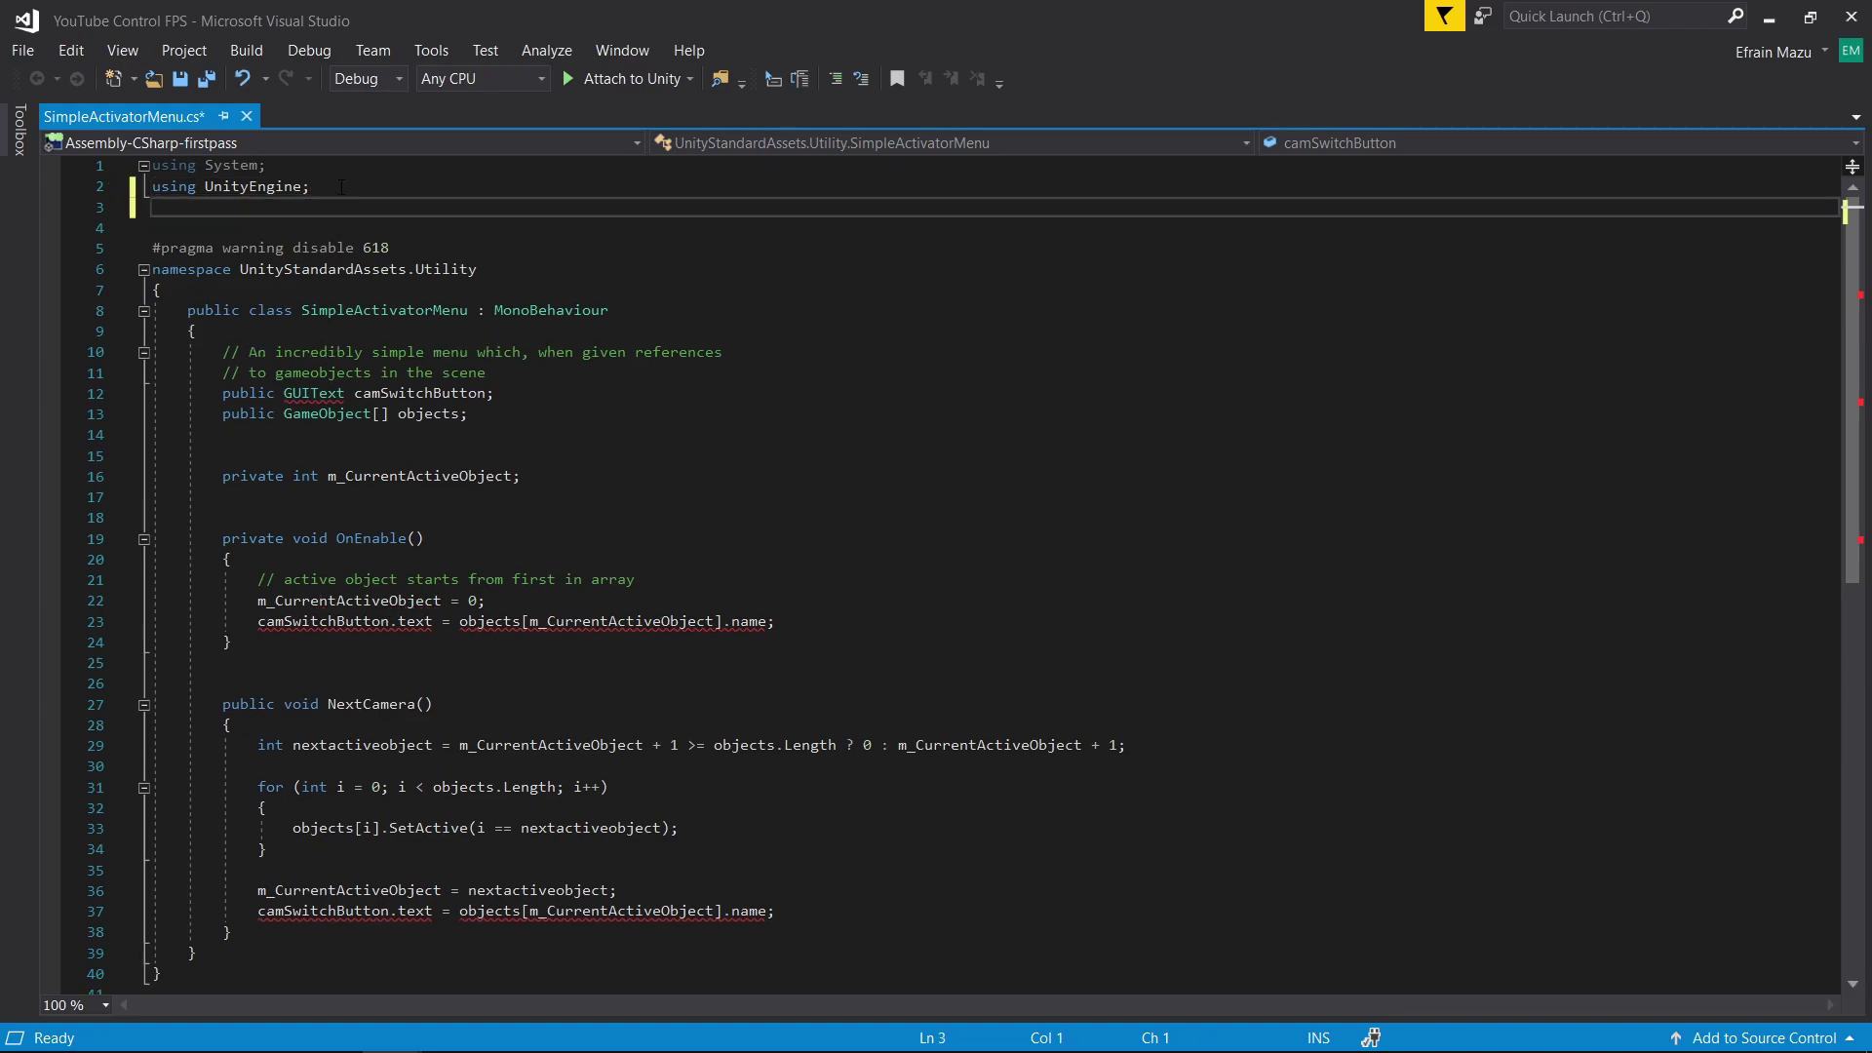
{"action": "type", "text": "using Uni"}
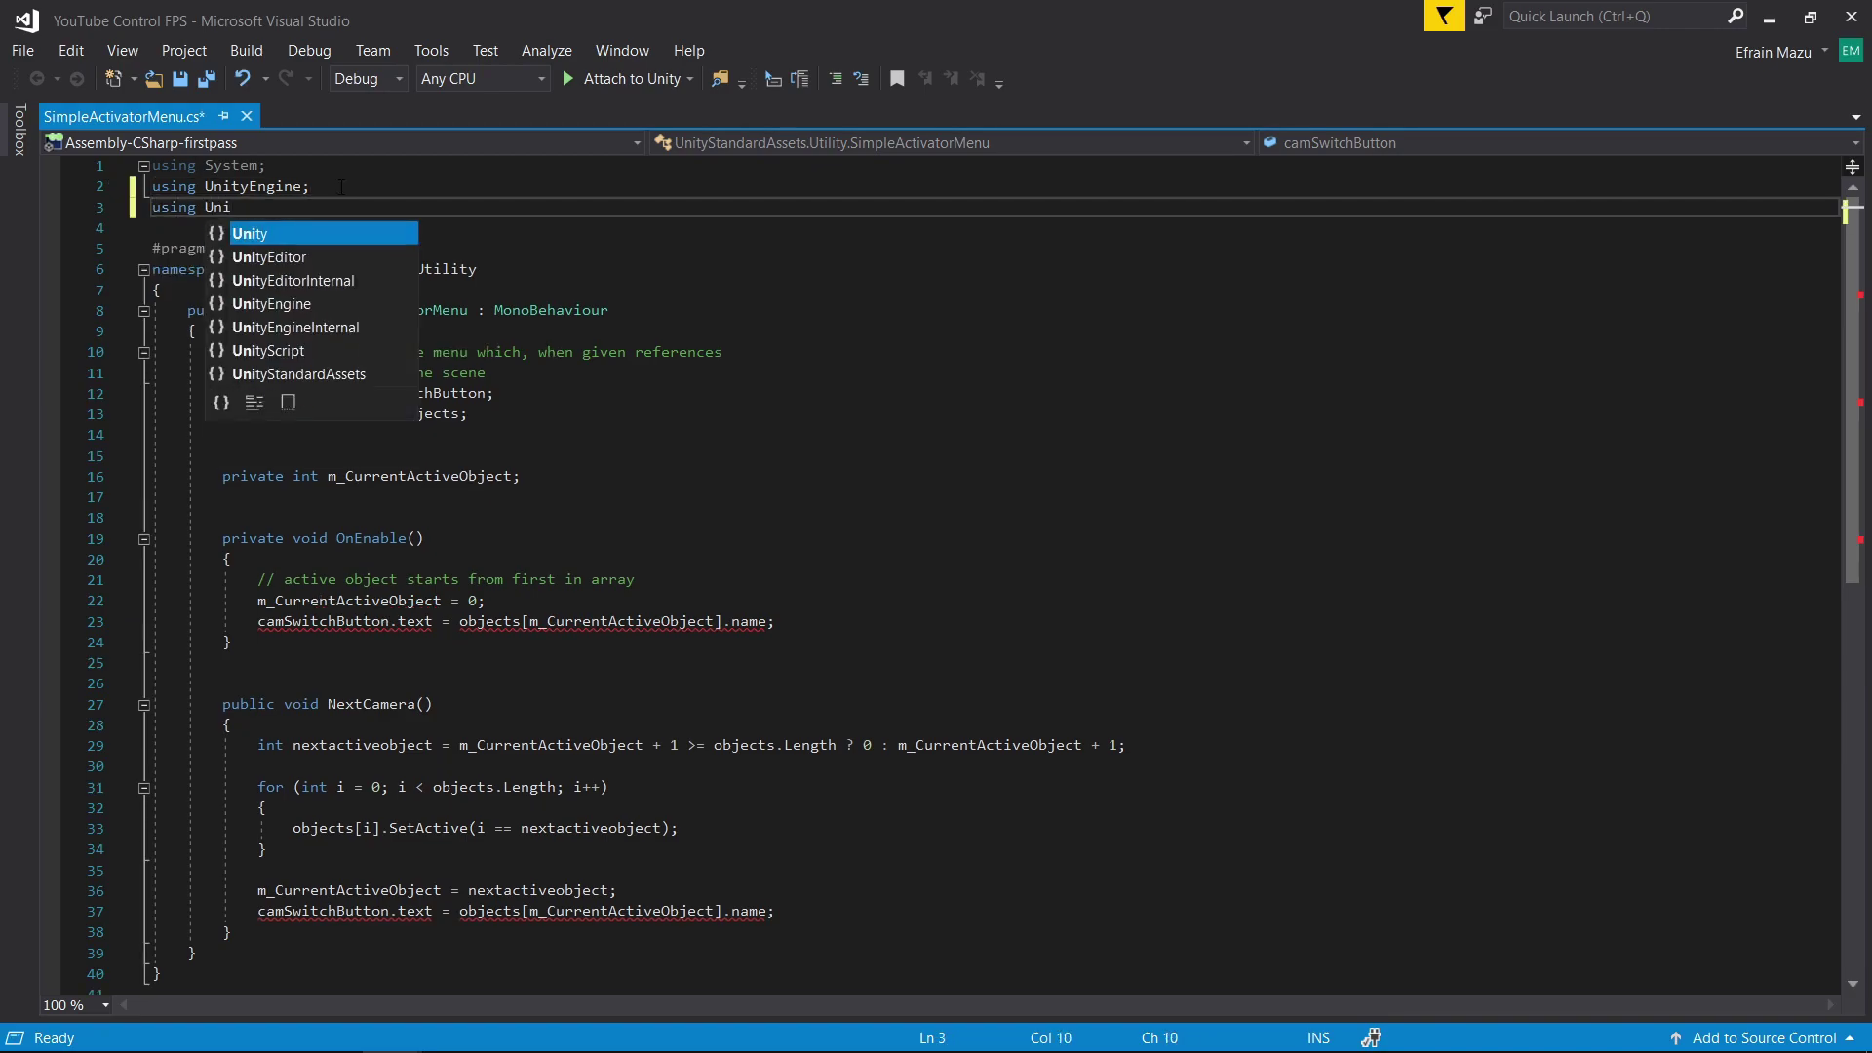
{"action": "type", "text": "tyEngine."}
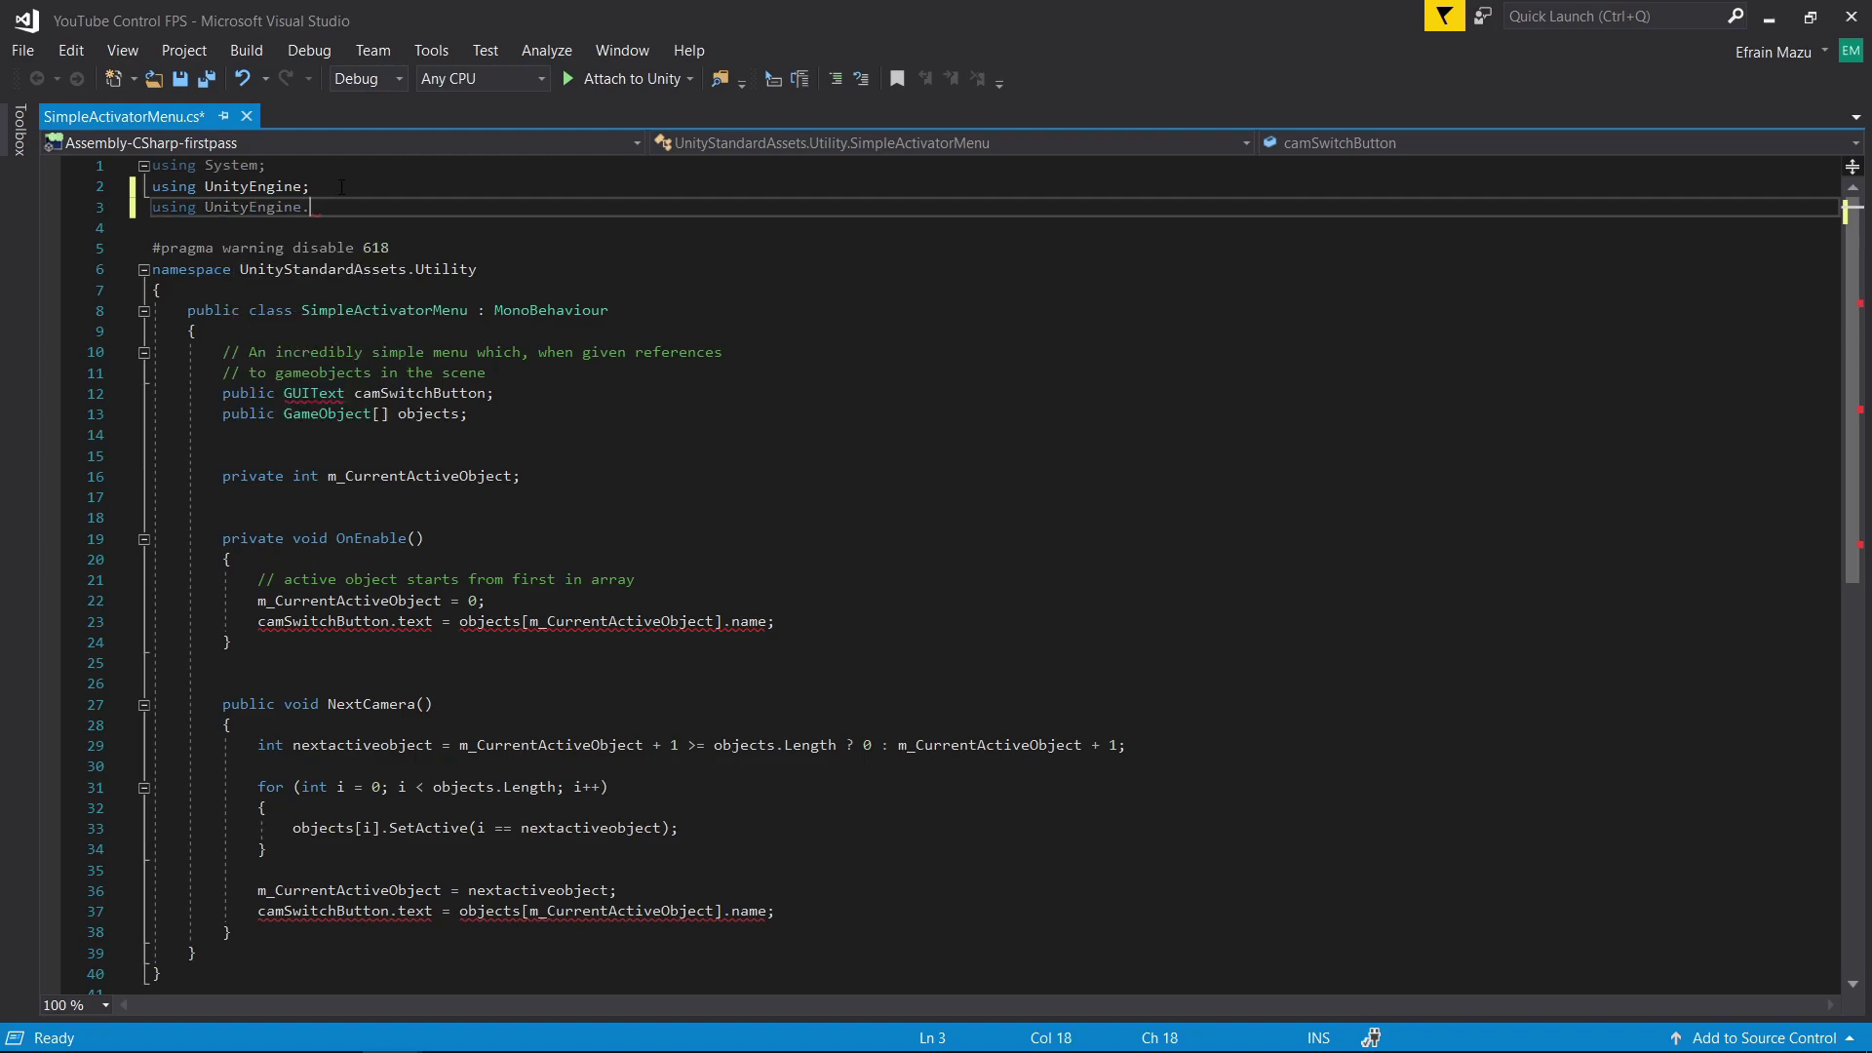
{"action": "type", "text": "UI;"}
Change camSwitchButton's type from GUIText to Text, save the script, and return to Unity
{"action": "left_click", "coordinate": [310, 393]}
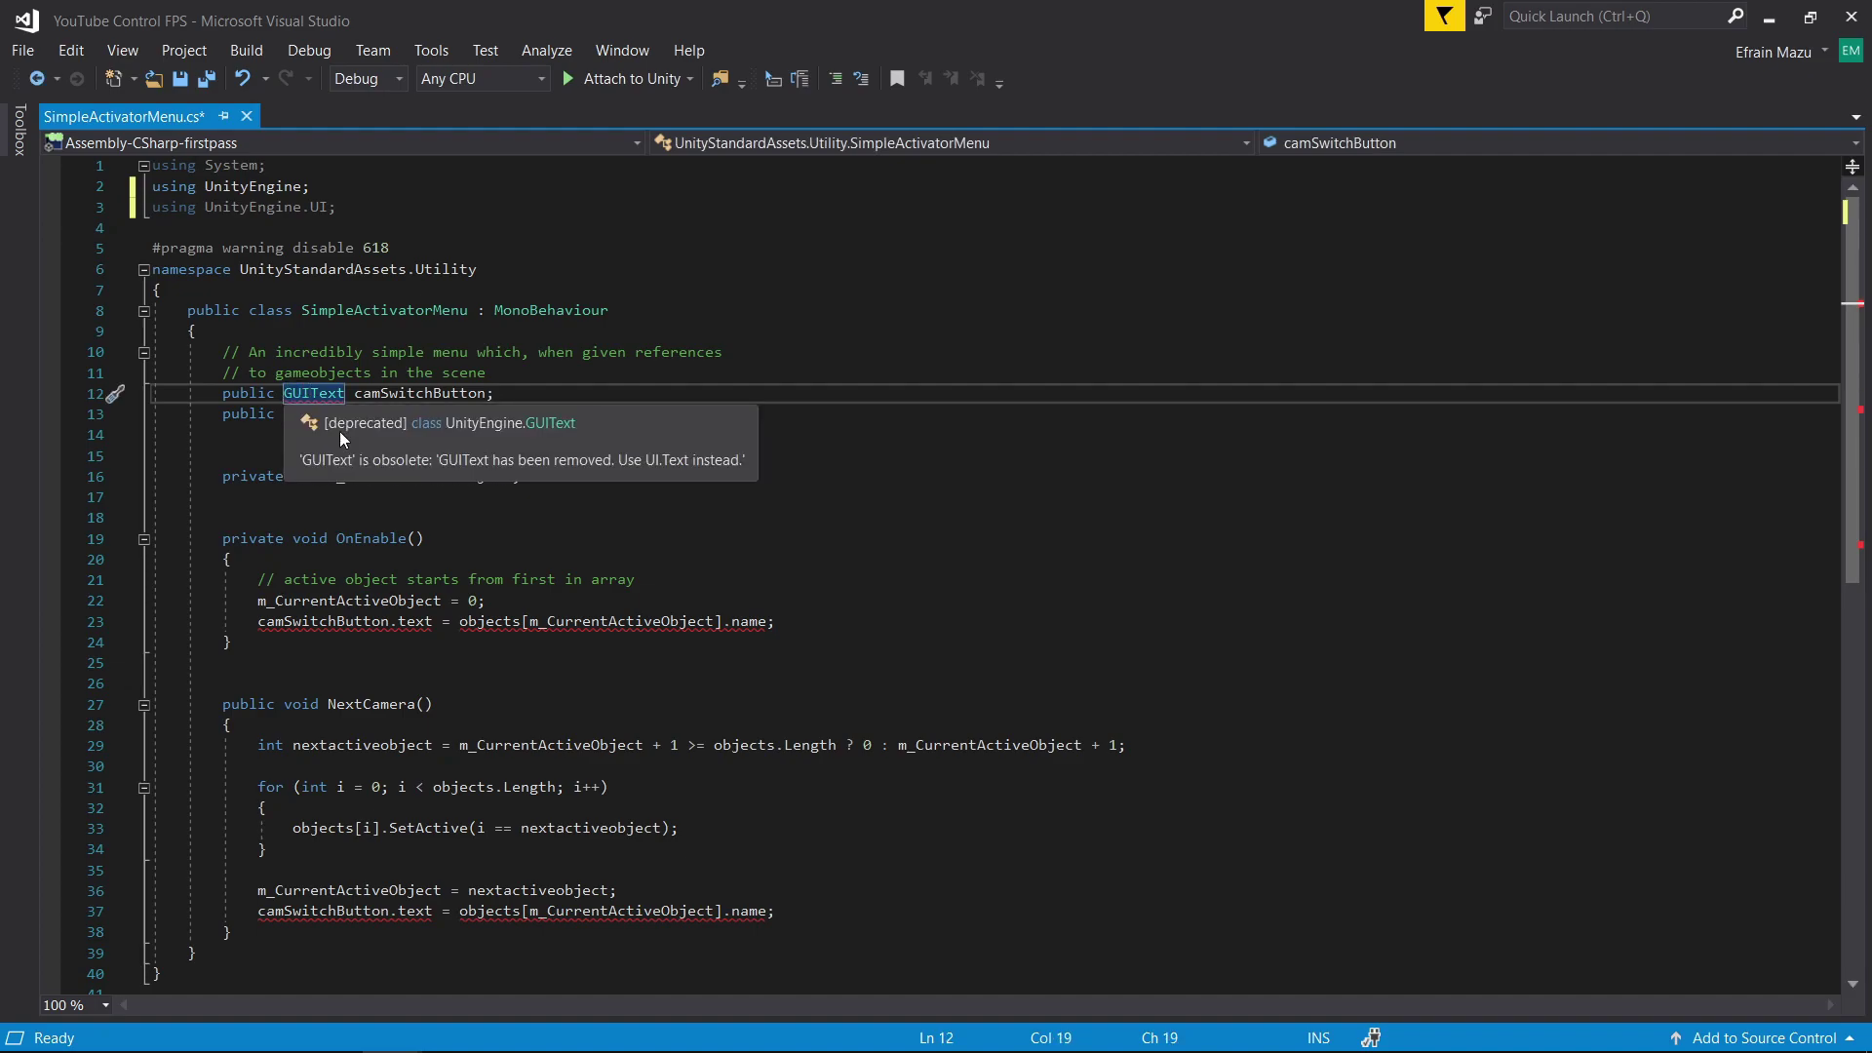
{"action": "key", "text": "BackSpace"}
{"action": "key", "text": "BackSpace"}
{"action": "key", "text": "BackSpace"}
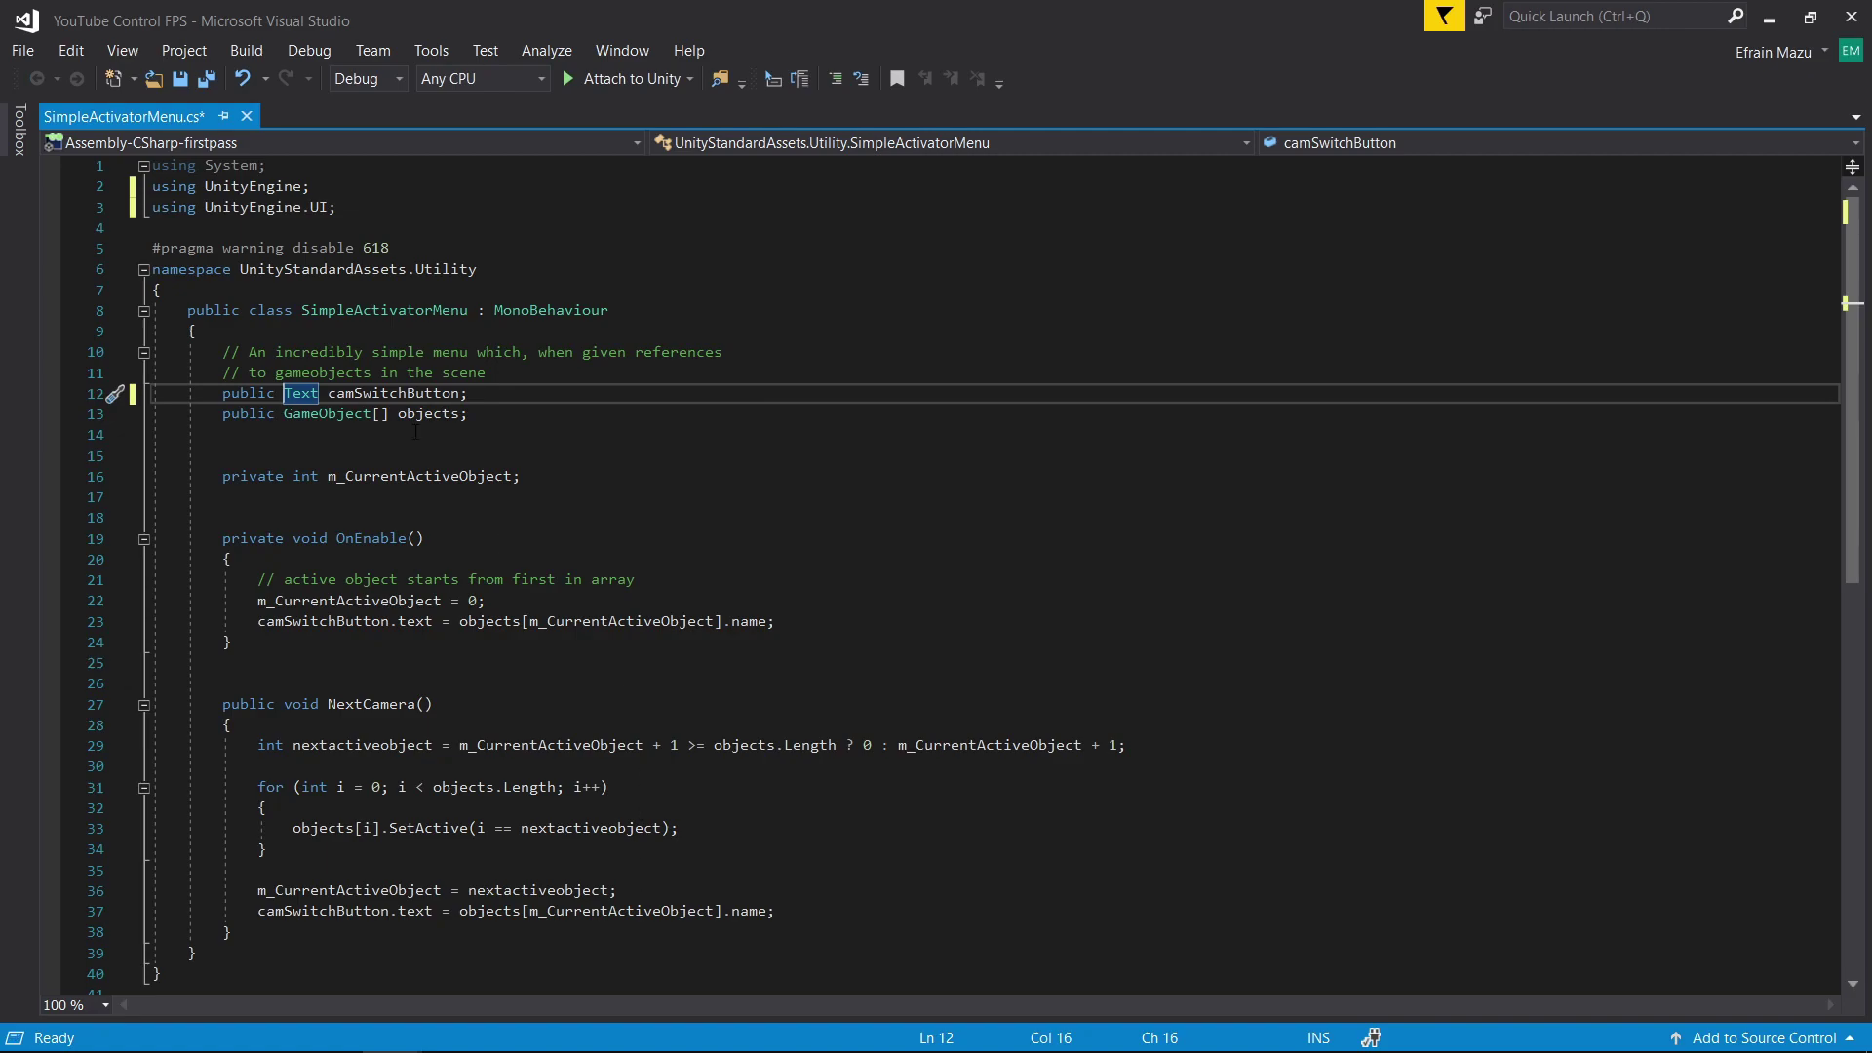
{"action": "left_click", "coordinate": [197, 76]}
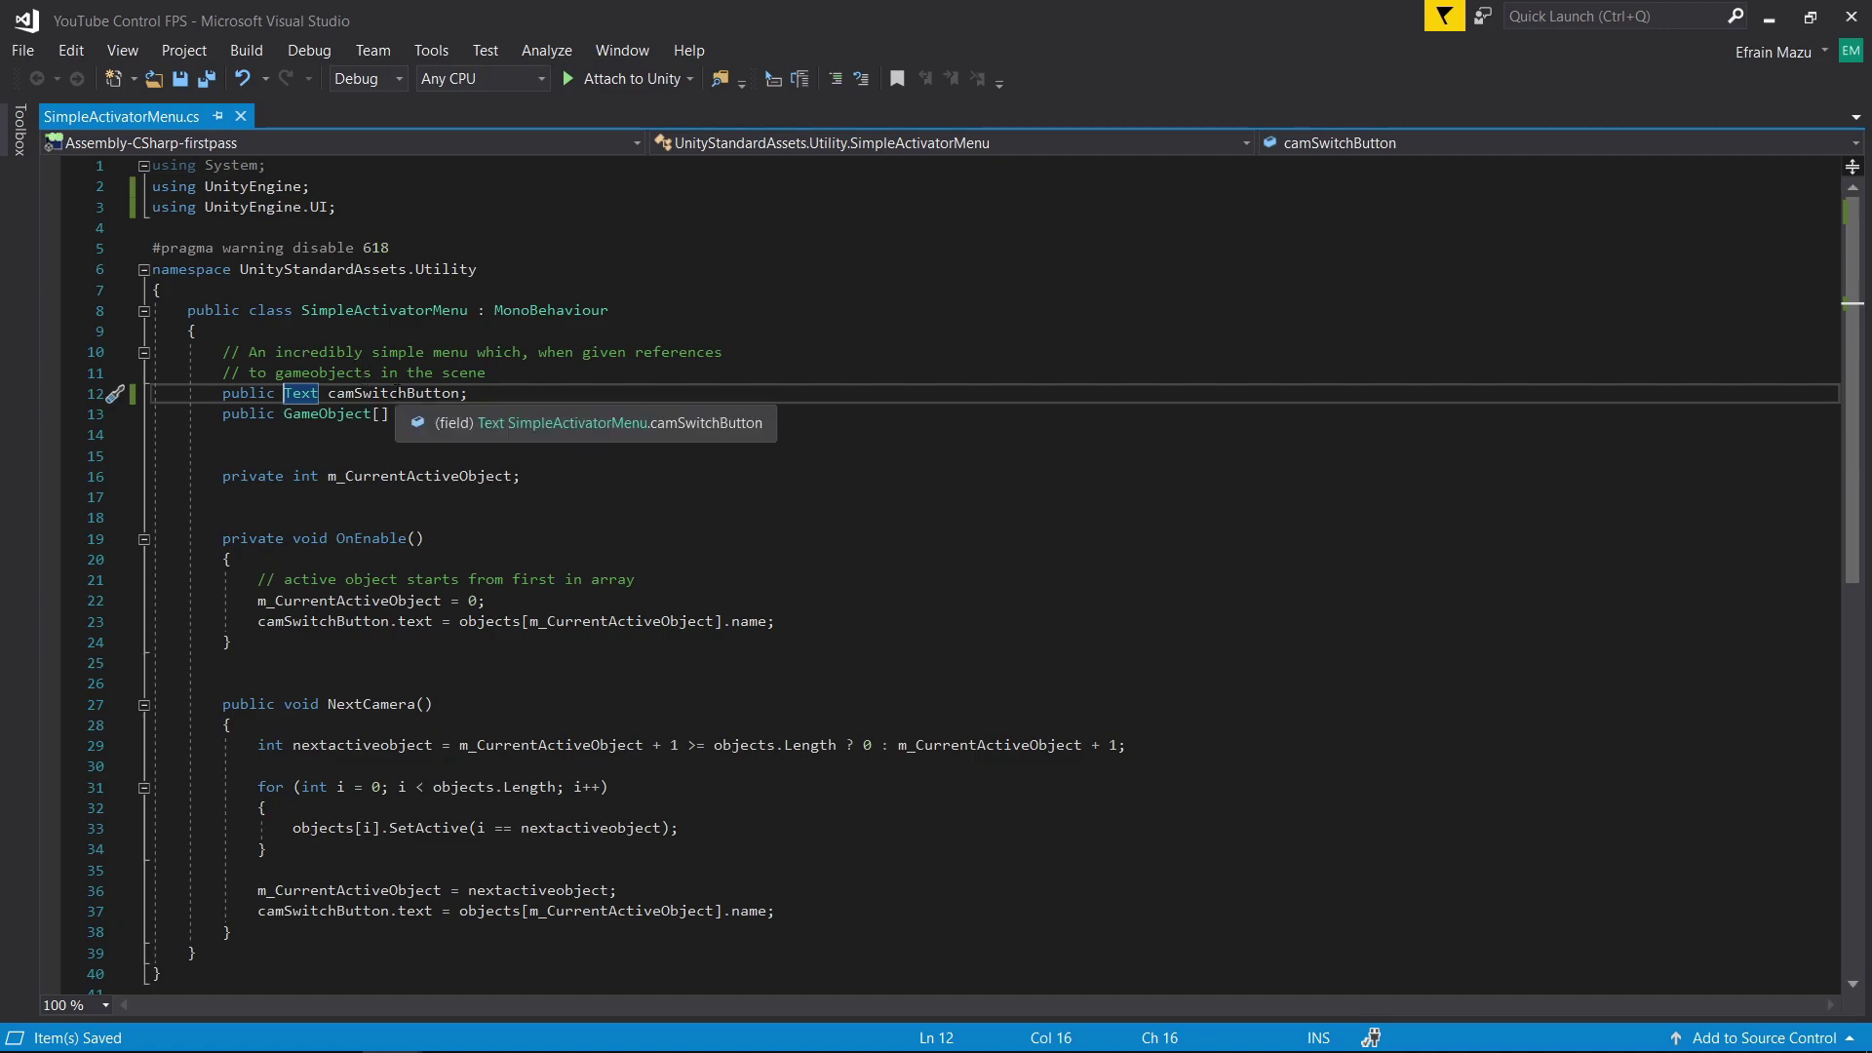
{"action": "left_click", "coordinate": [395, 393]}
{"action": "left_click", "coordinate": [427, 429]}
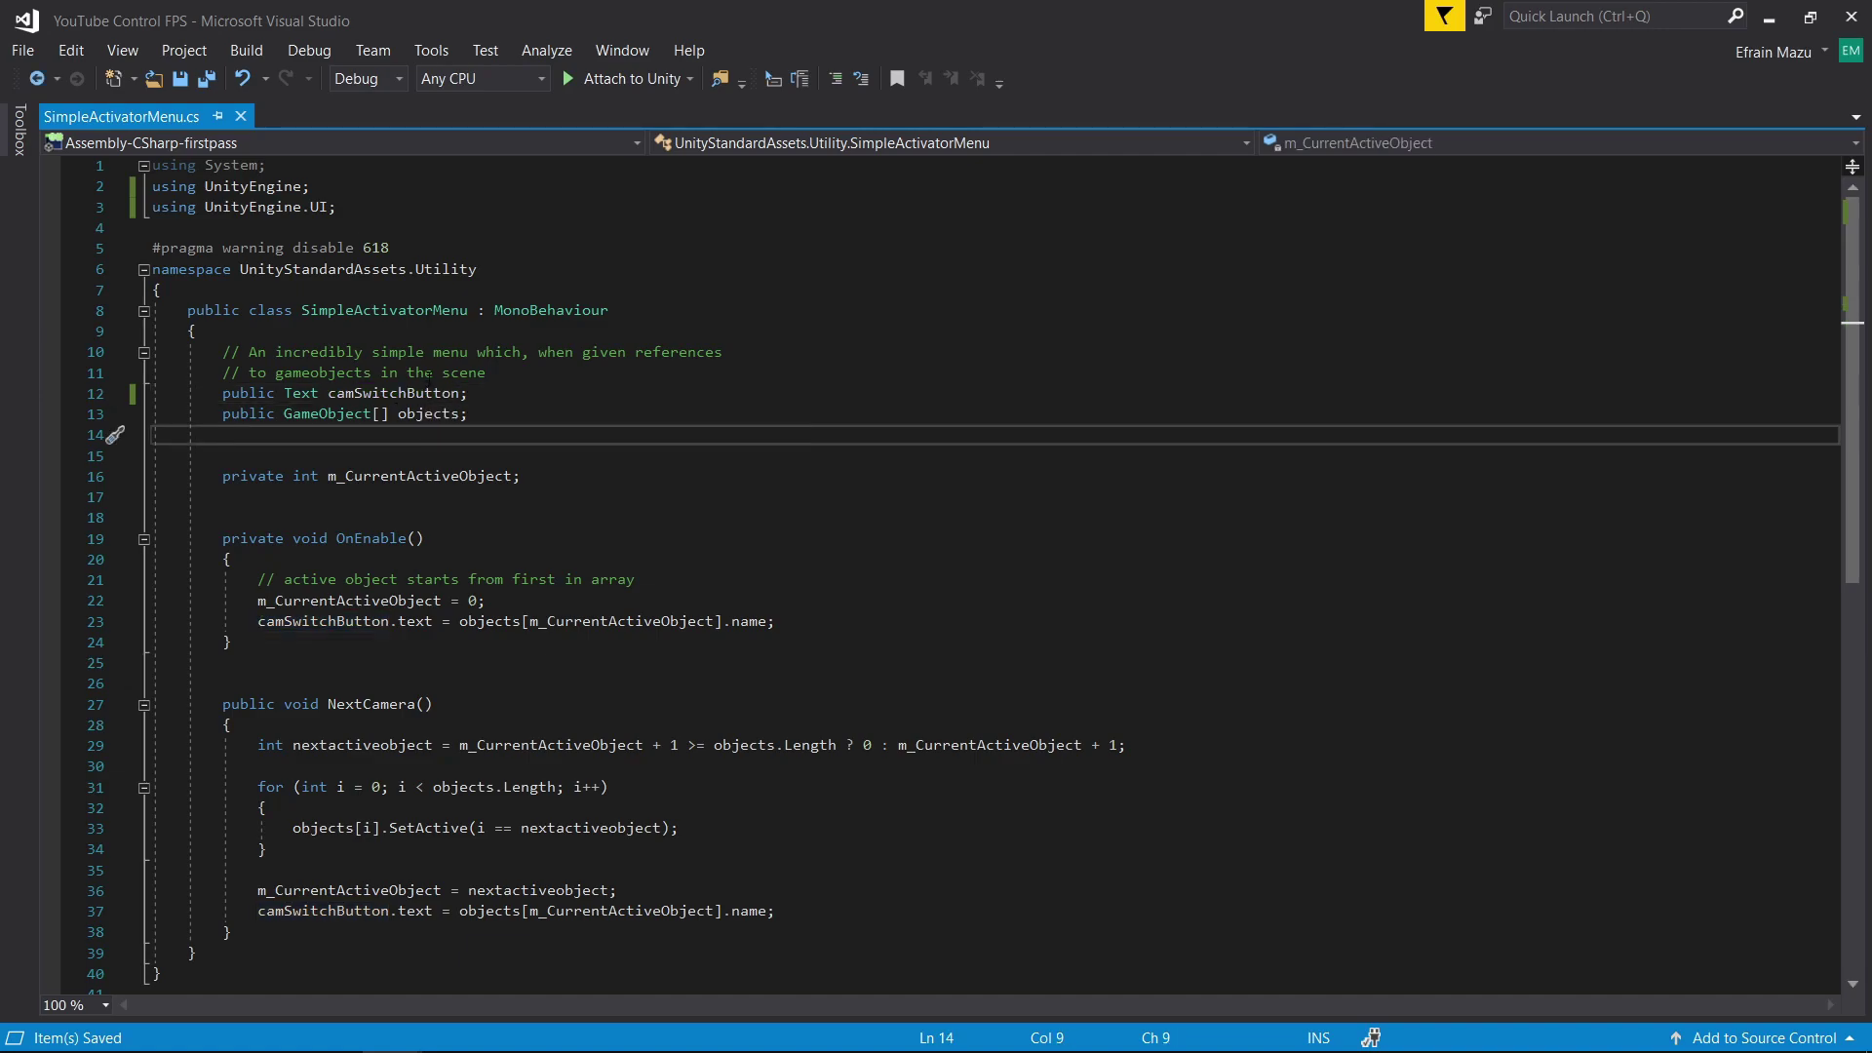
{"action": "key", "text": "alt+Tab"}
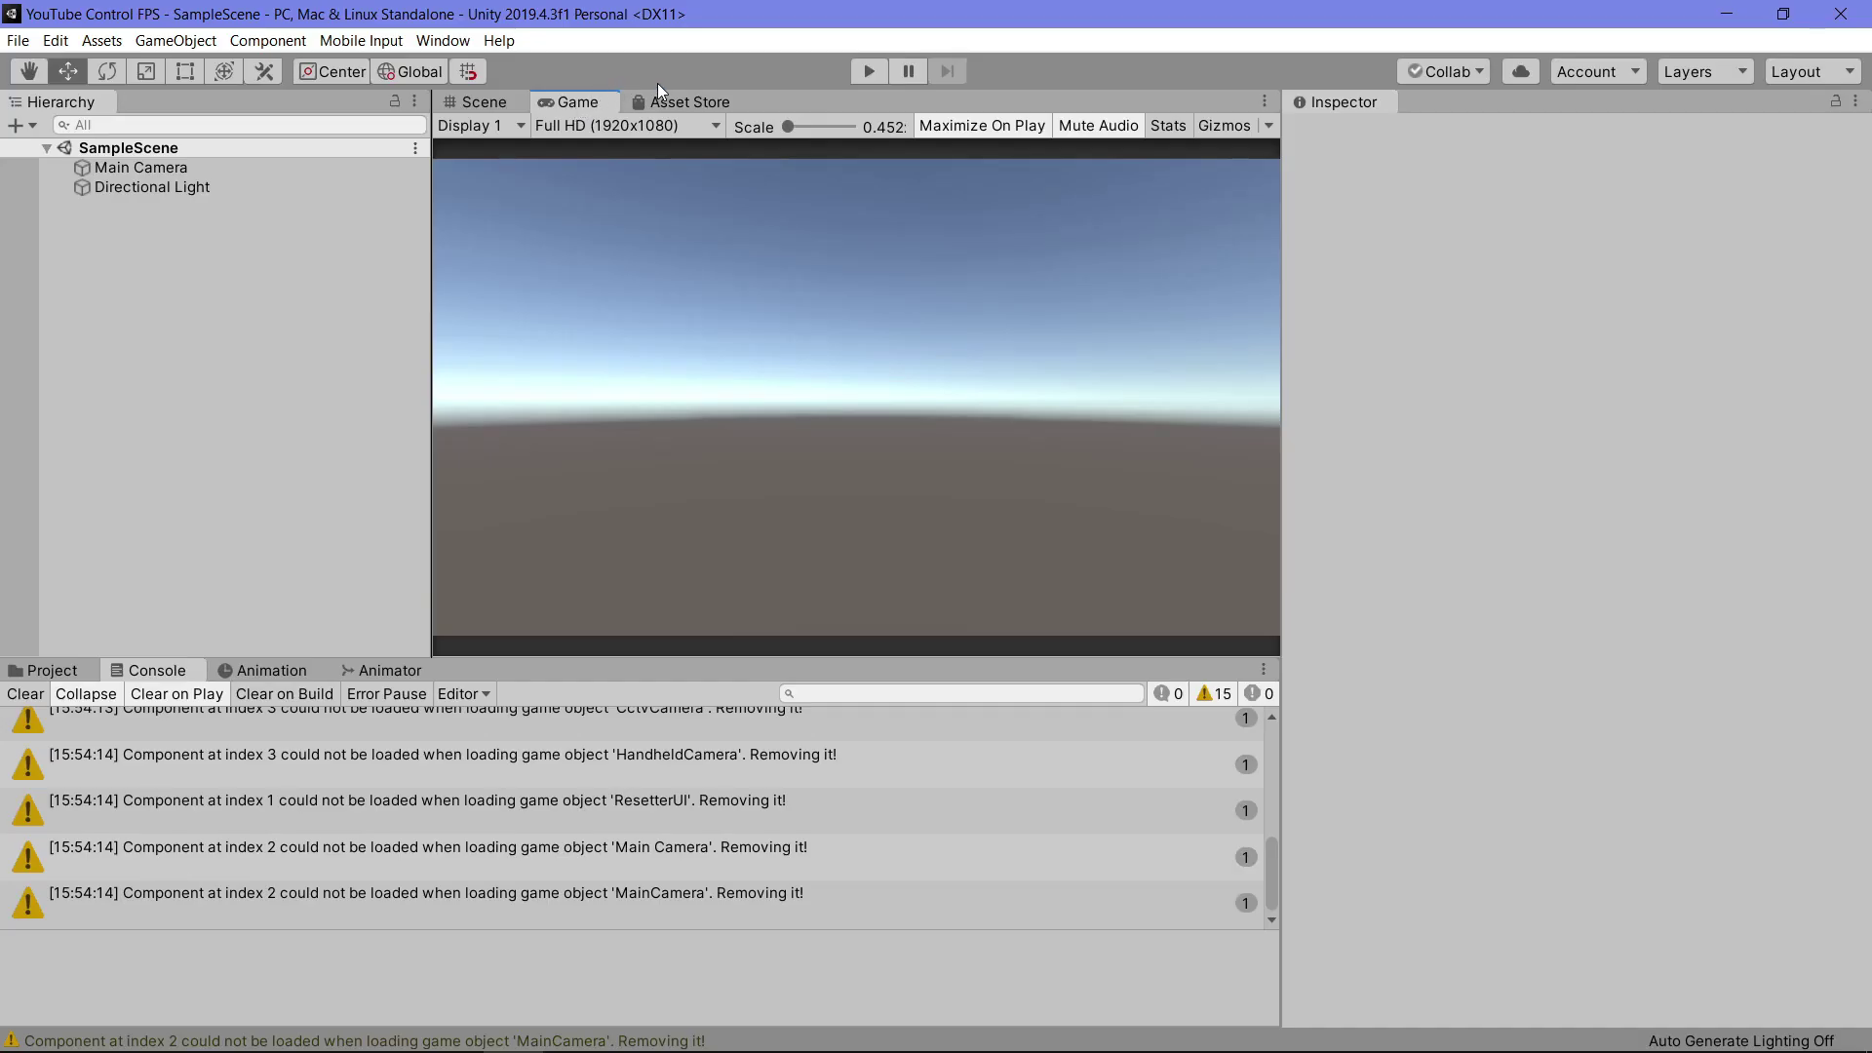
Test-play the scene from the Game tab, stop it, and show the Standard Assets Utility folder
{"action": "left_click", "coordinate": [665, 100]}
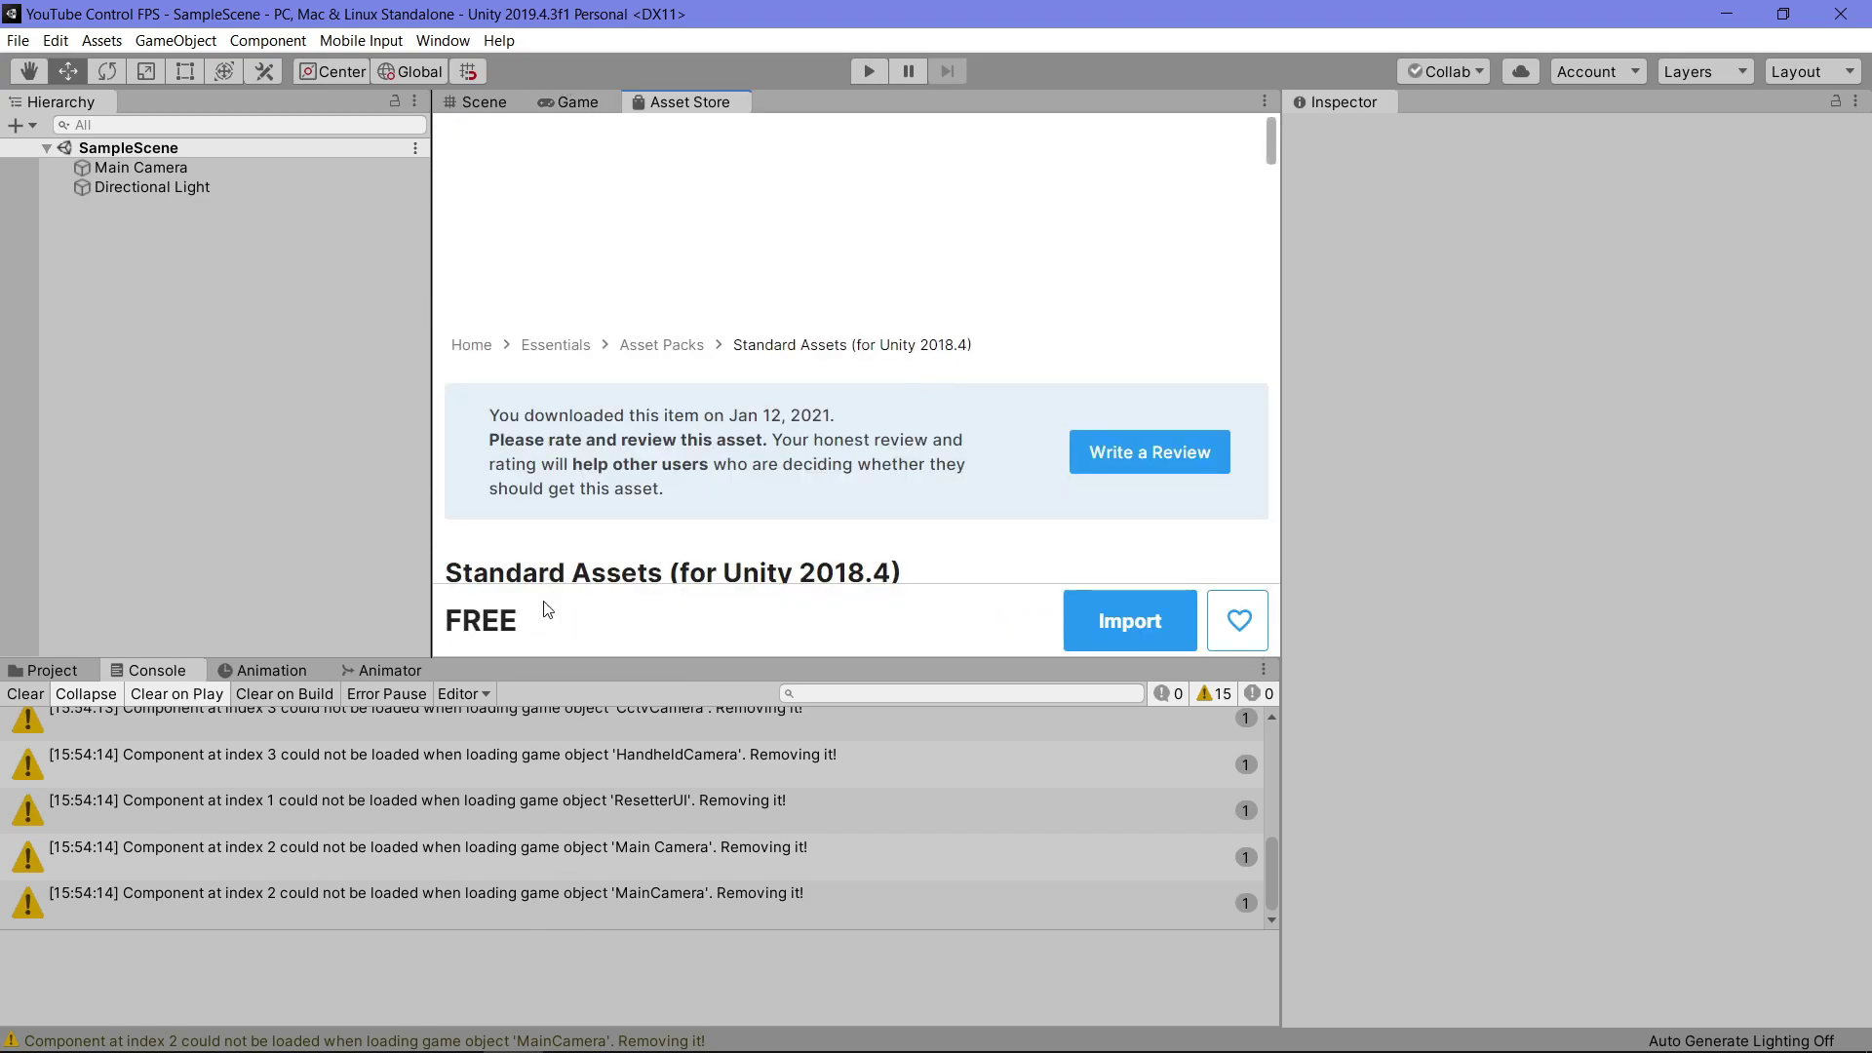
{"action": "left_click", "coordinate": [585, 102]}
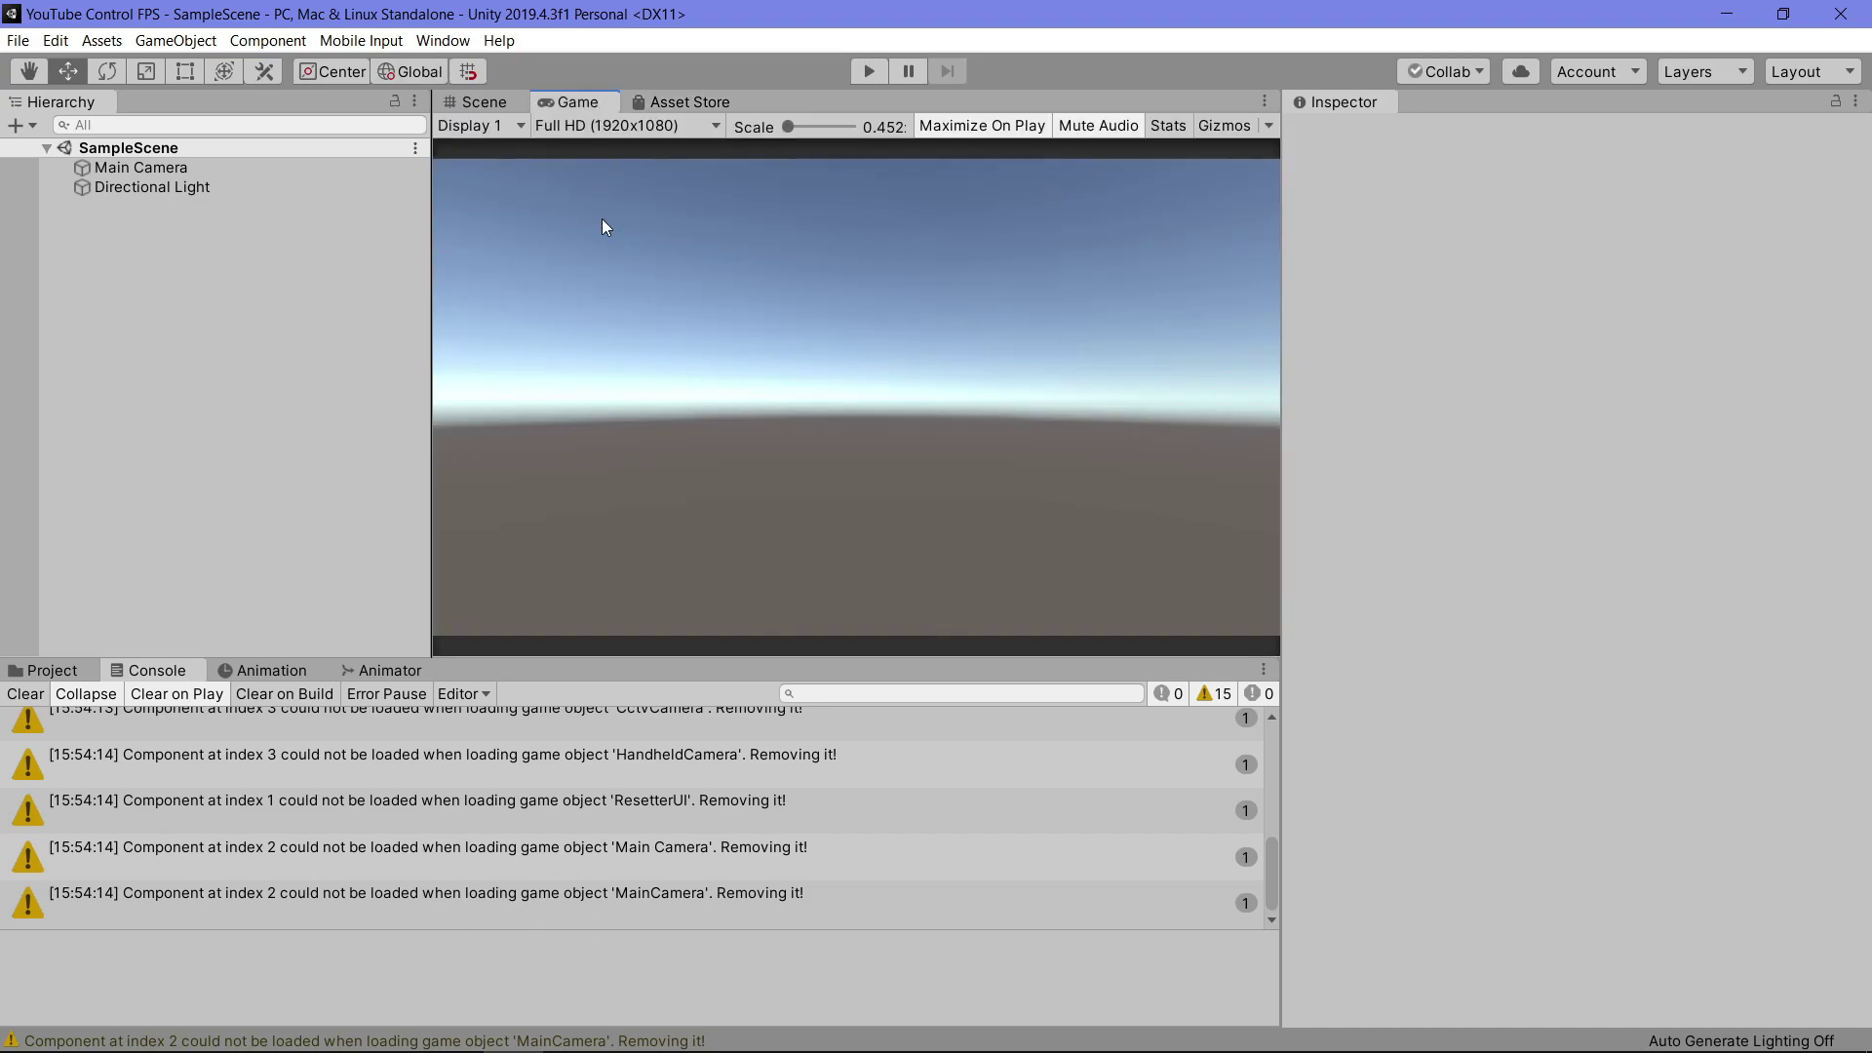
{"action": "left_click", "coordinate": [869, 72]}
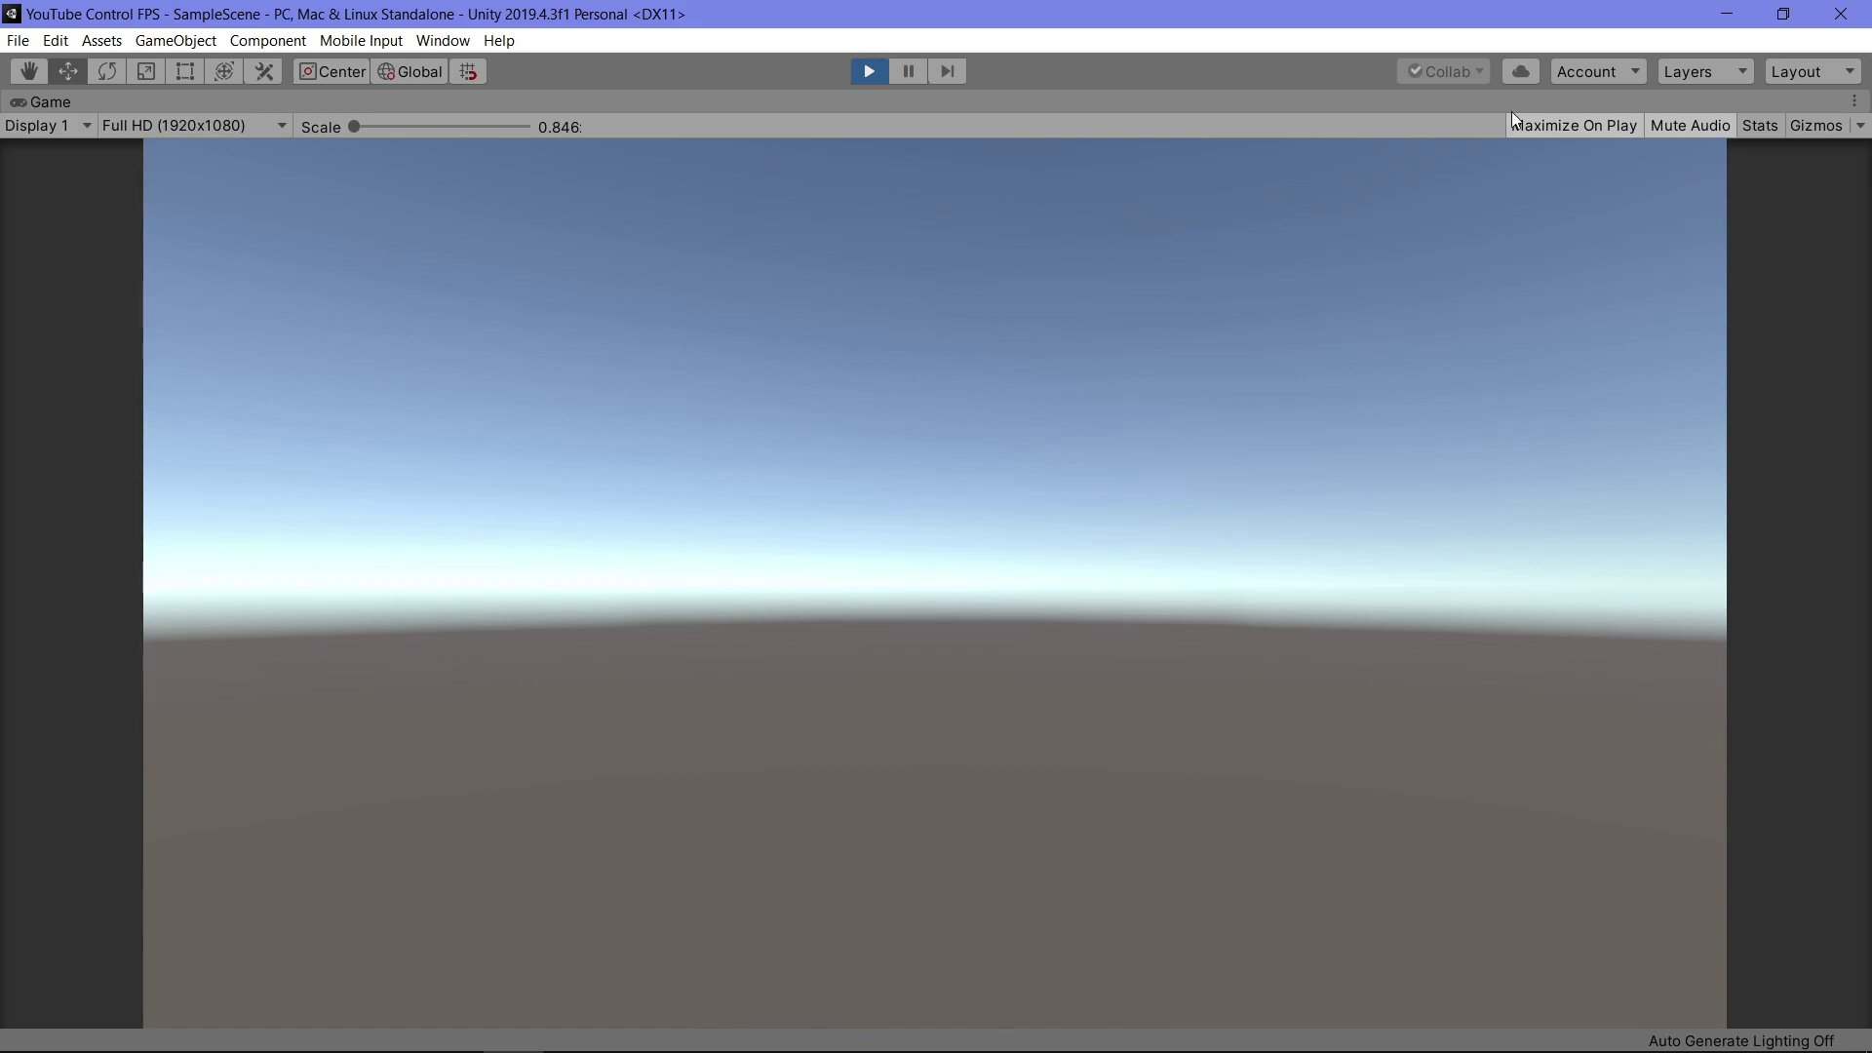
{"action": "left_click", "coordinate": [881, 72]}
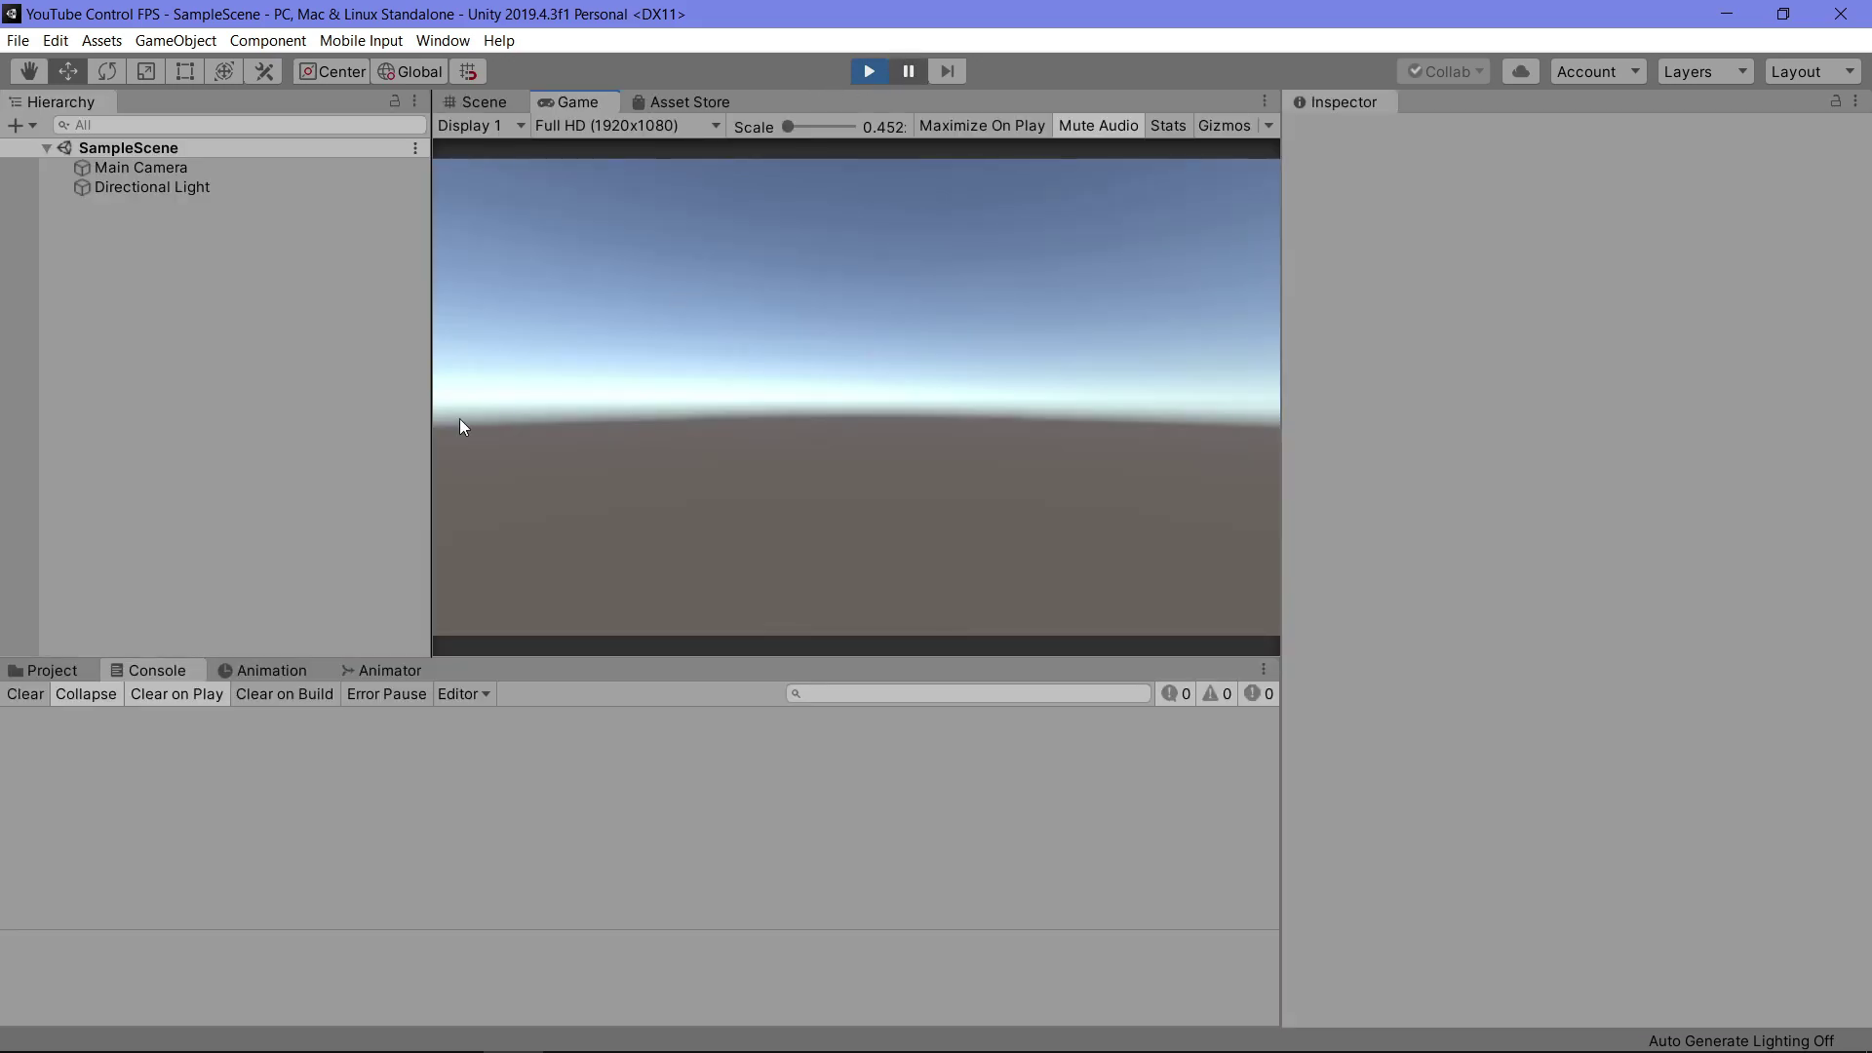
{"action": "left_click", "coordinate": [875, 72]}
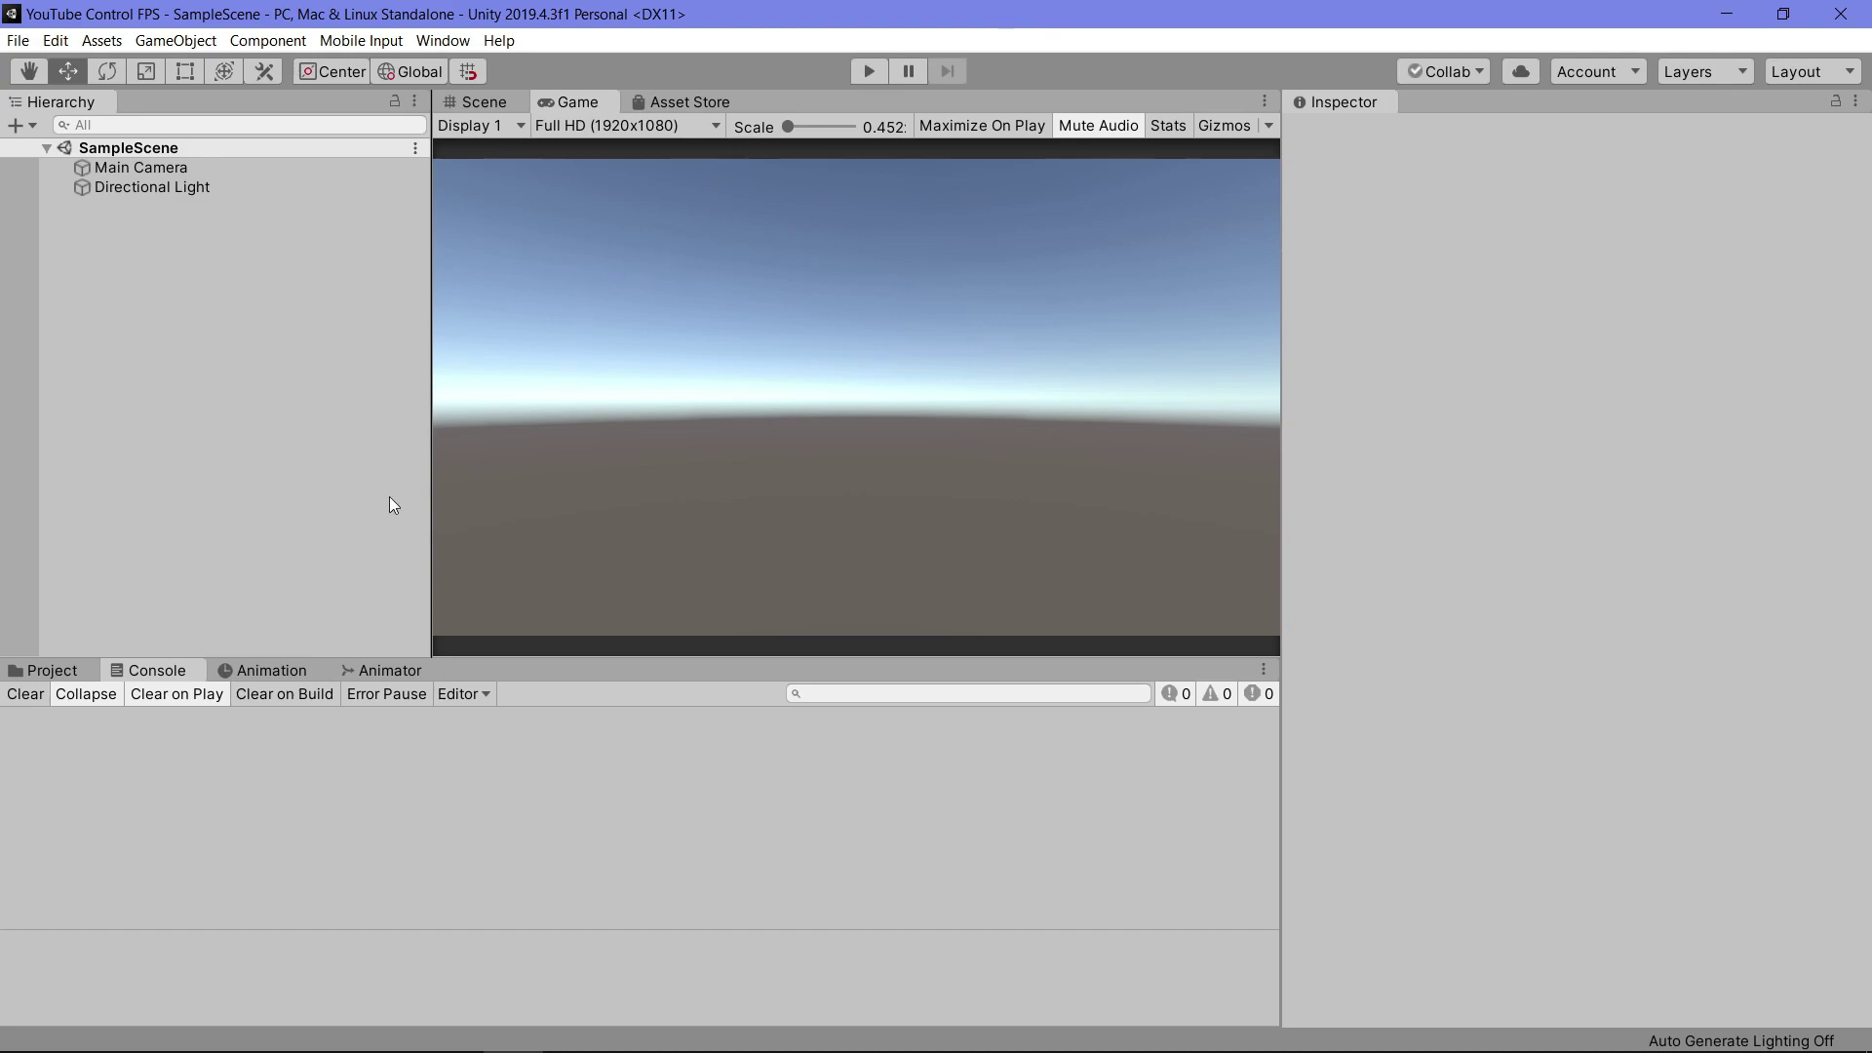
{"action": "left_click", "coordinate": [49, 669]}
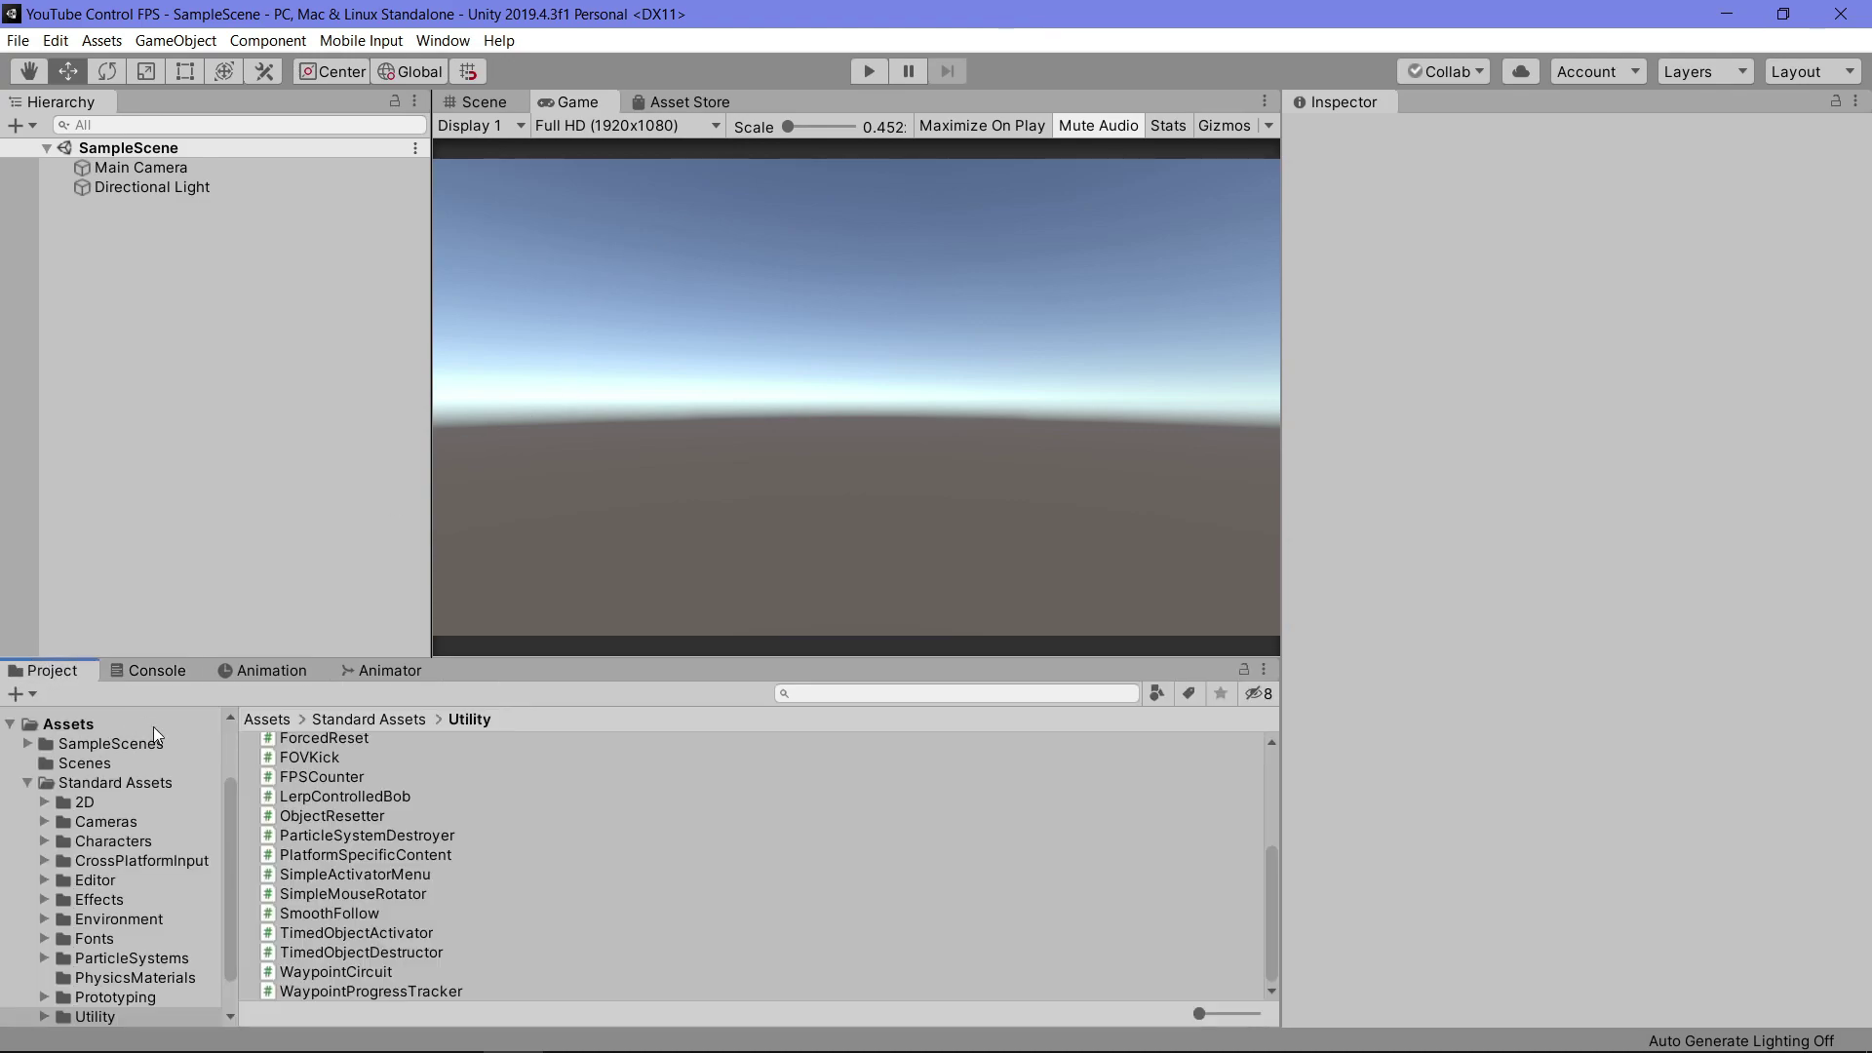
Add a 3D Cube to the scene from the Hierarchy's create menu
{"action": "left_click", "coordinate": [474, 102]}
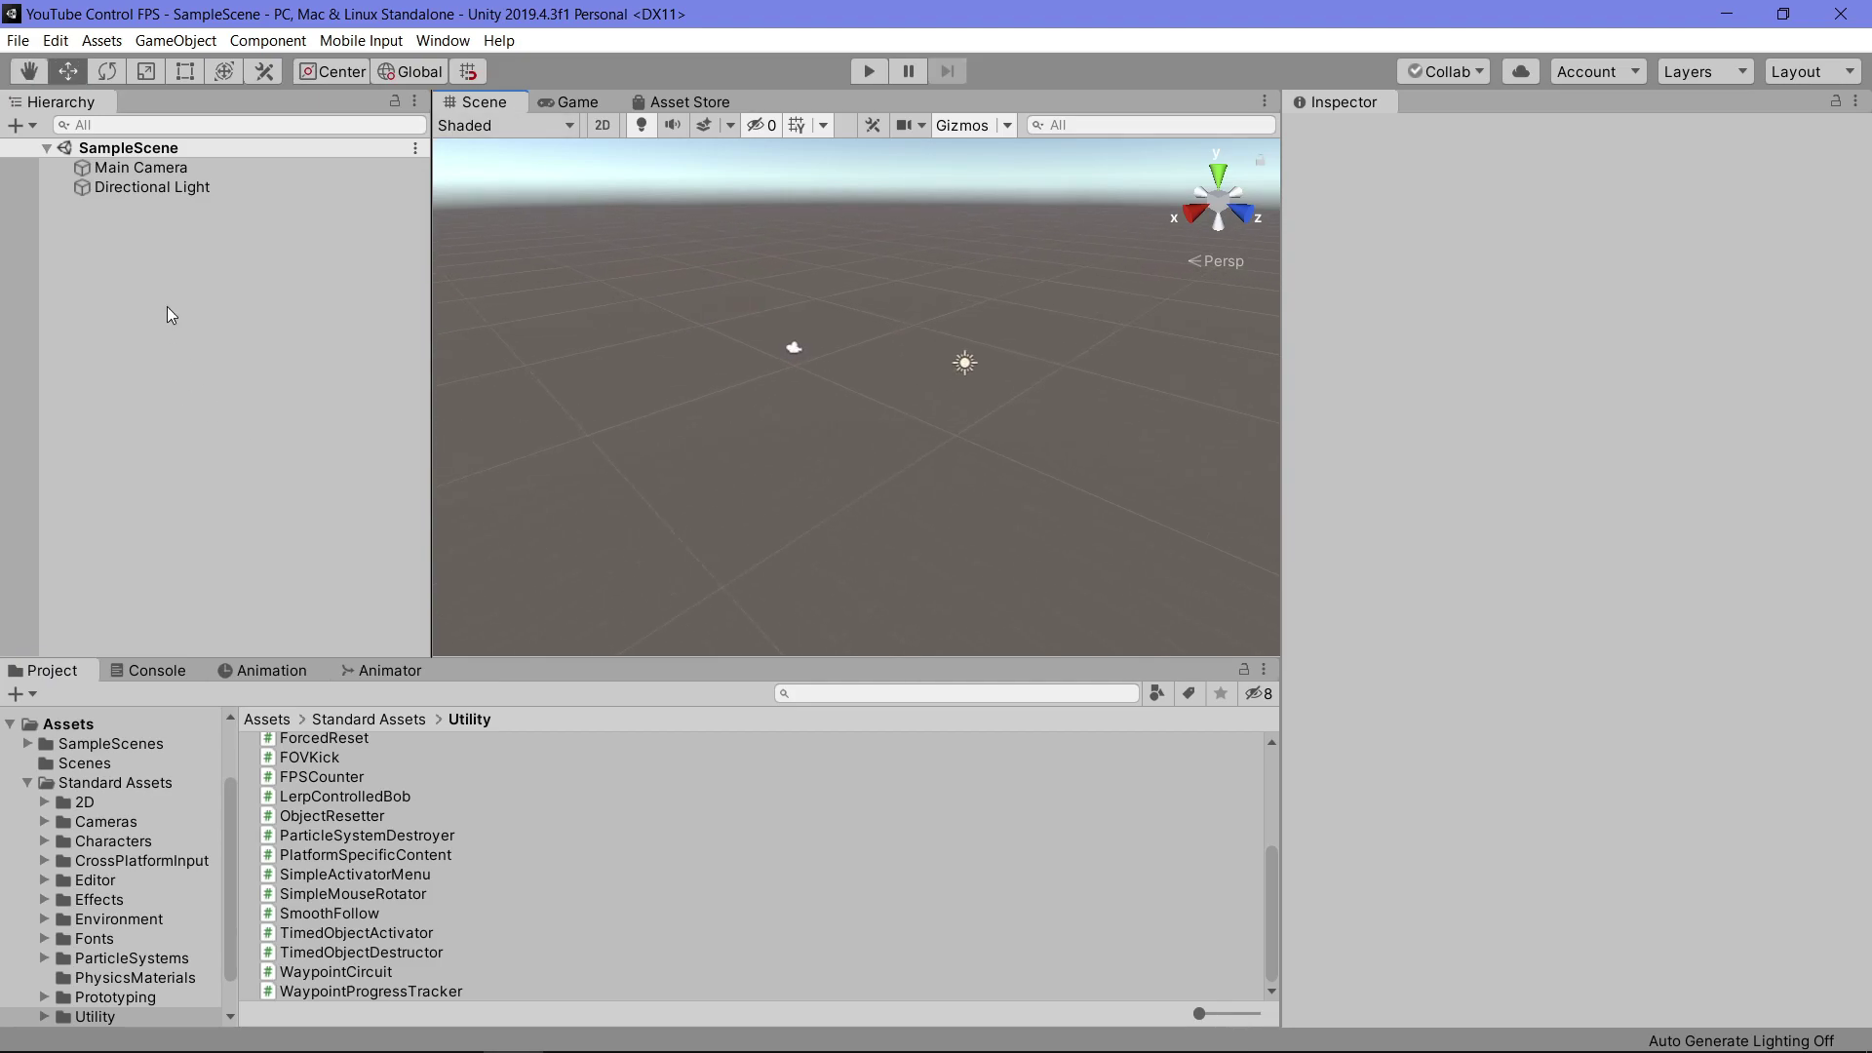
{"action": "right_click", "coordinate": [154, 277]}
{"action": "left_click", "coordinate": [97, 248]}
{"action": "right_click", "coordinate": [97, 247]}
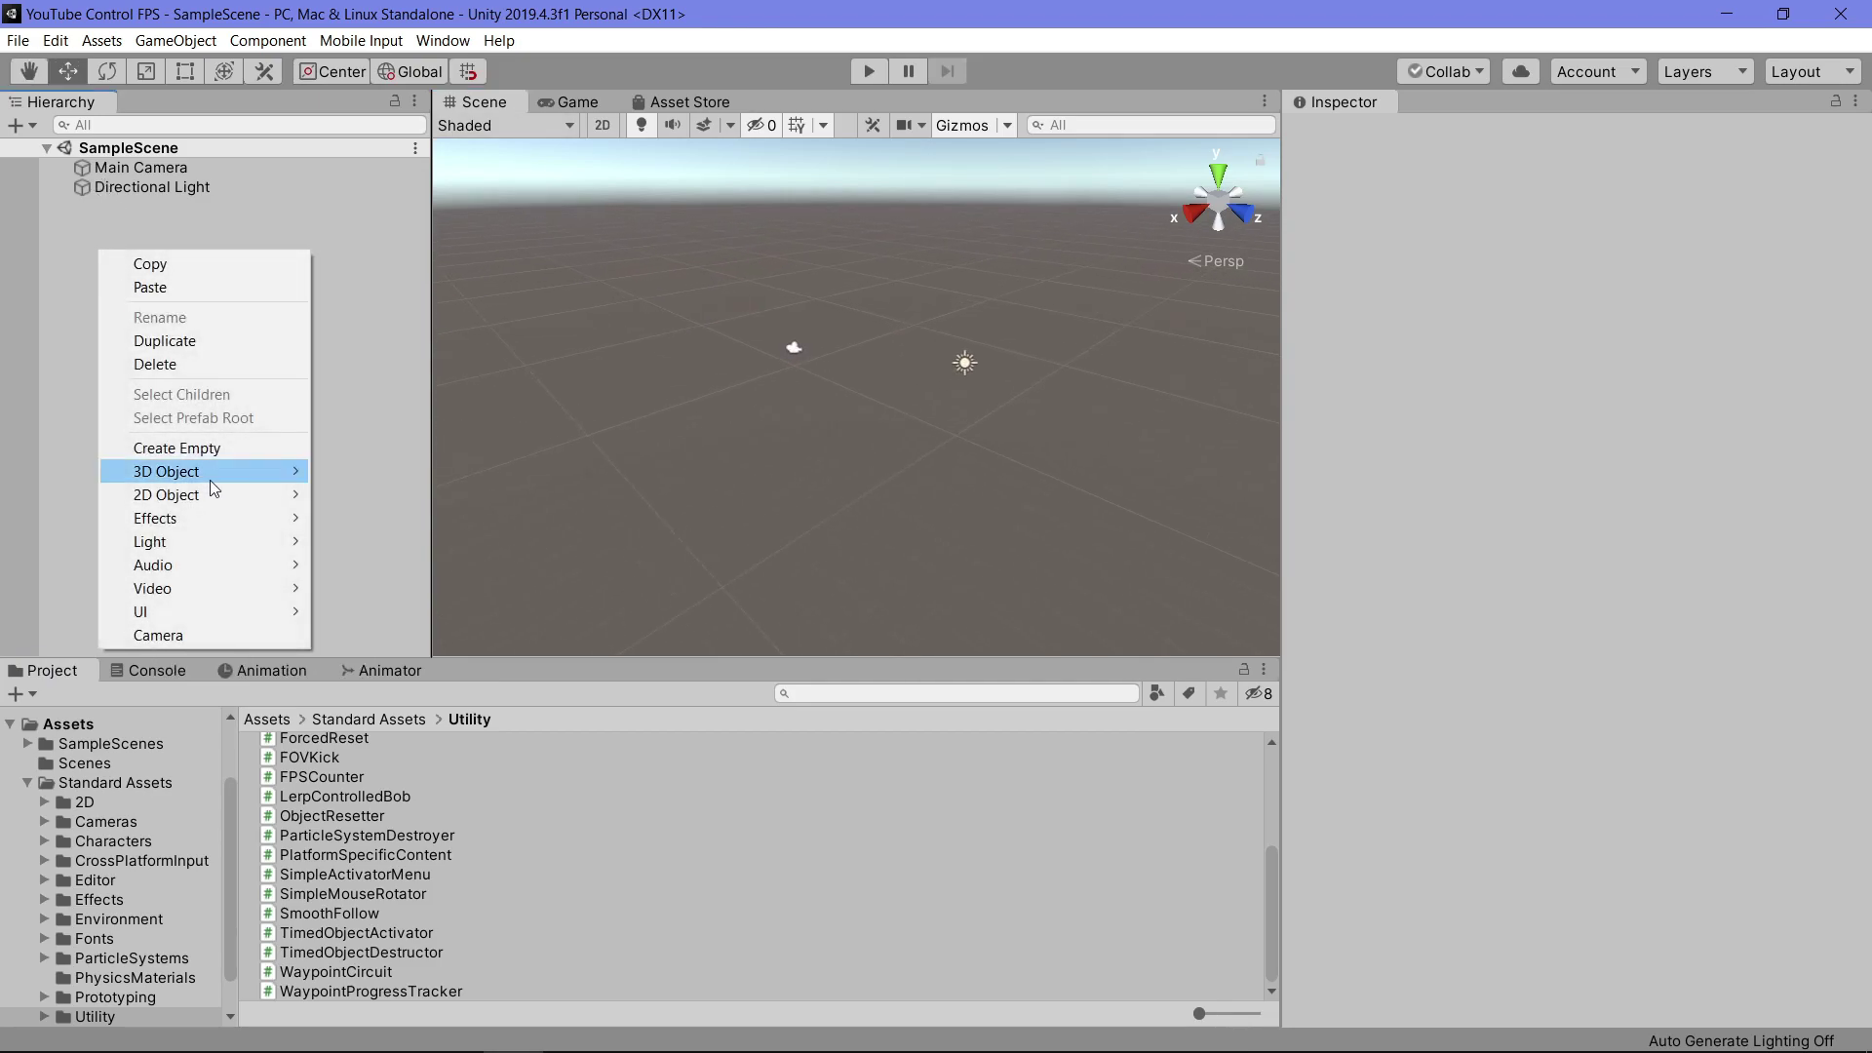
{"action": "mouse_move", "coordinate": [191, 469]}
{"action": "left_click", "coordinate": [379, 477]}
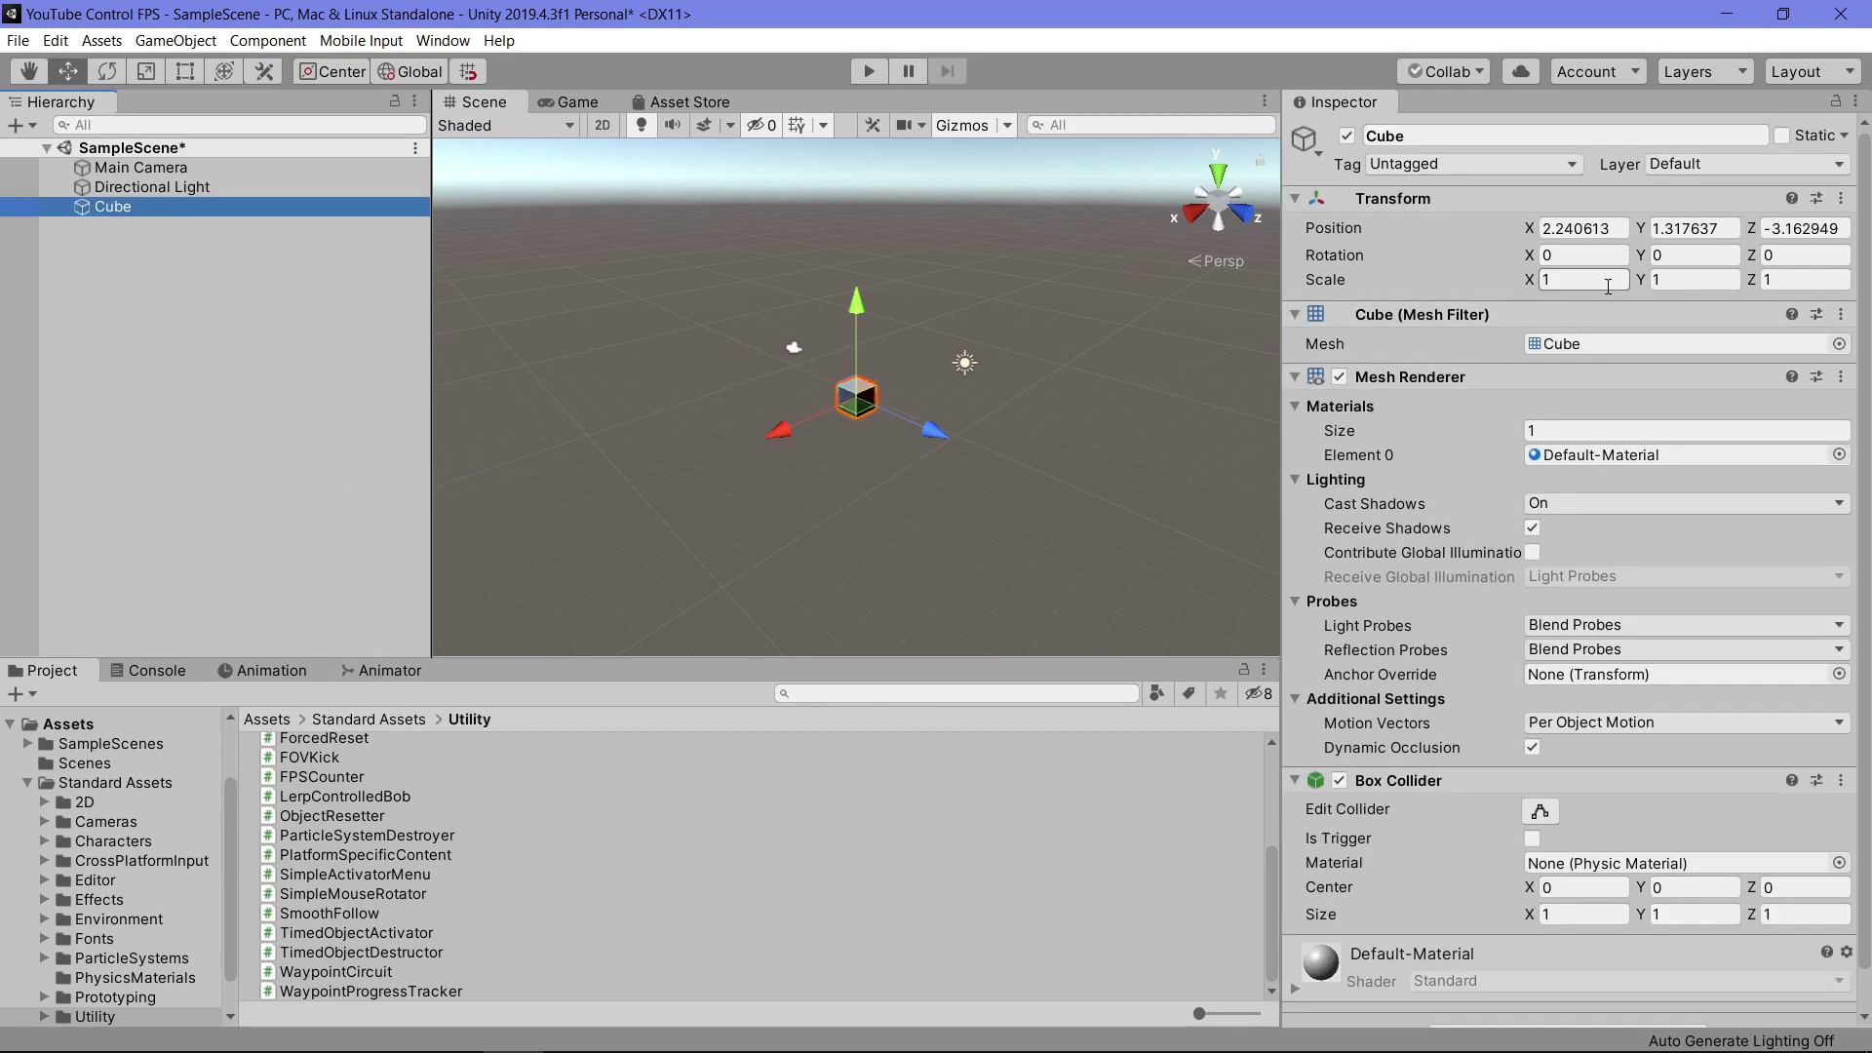
Scale the cube to 100 × 1 × 100
{"action": "left_click", "coordinate": [1608, 280]}
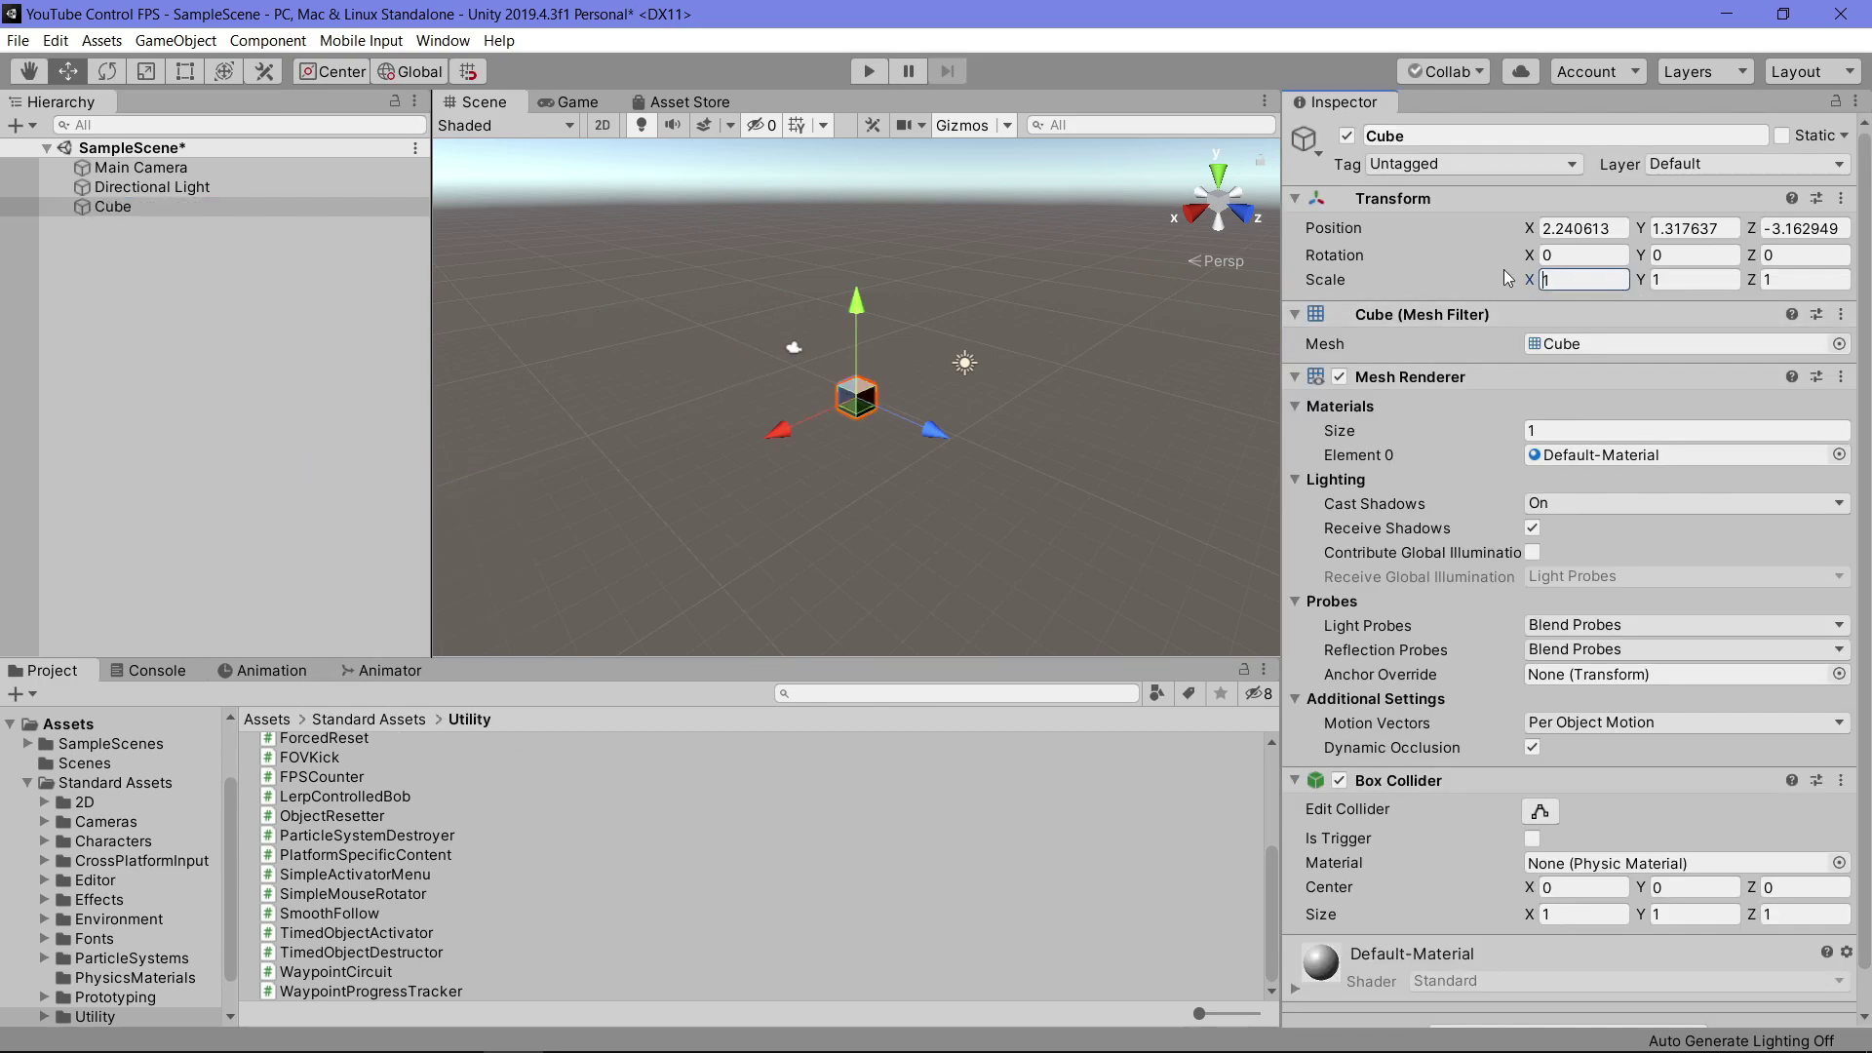
{"action": "type", "text": "100"}
{"action": "key", "text": "Tab"}
{"action": "key", "text": "Tab"}
{"action": "type", "text": "10"}
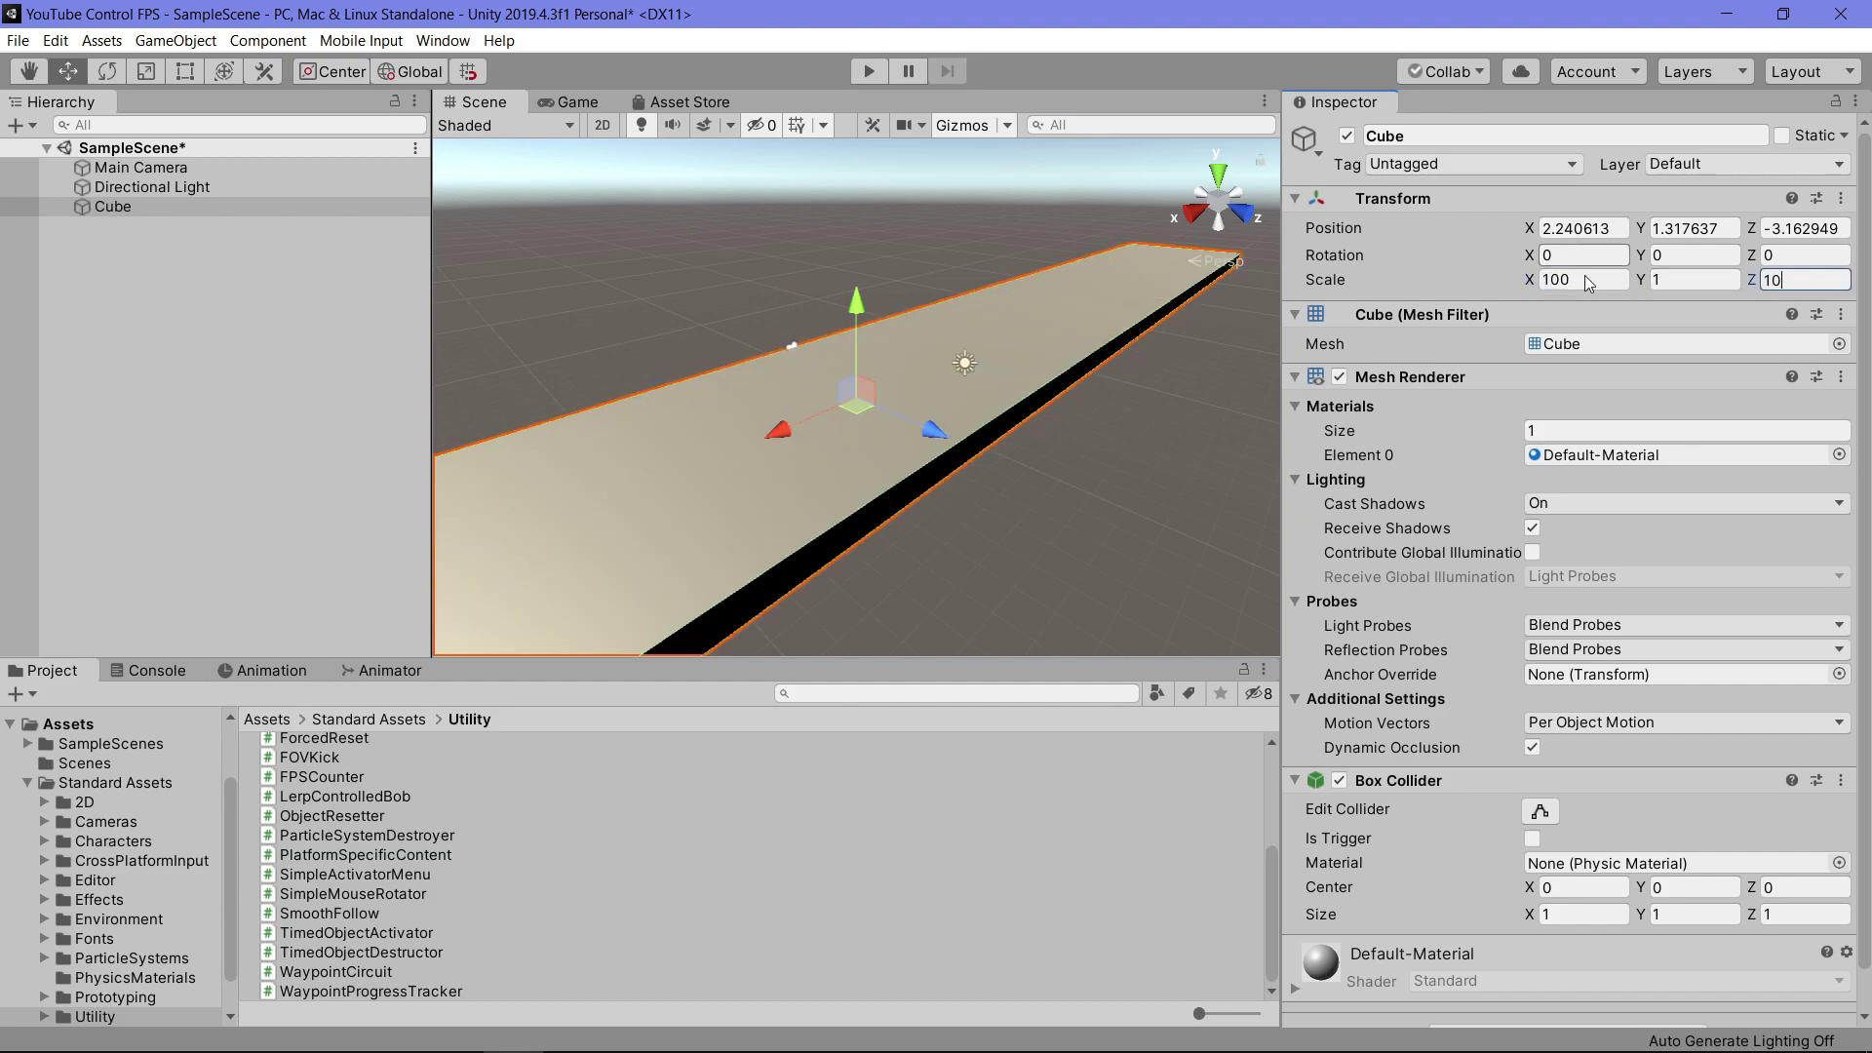
{"action": "type", "text": "0"}
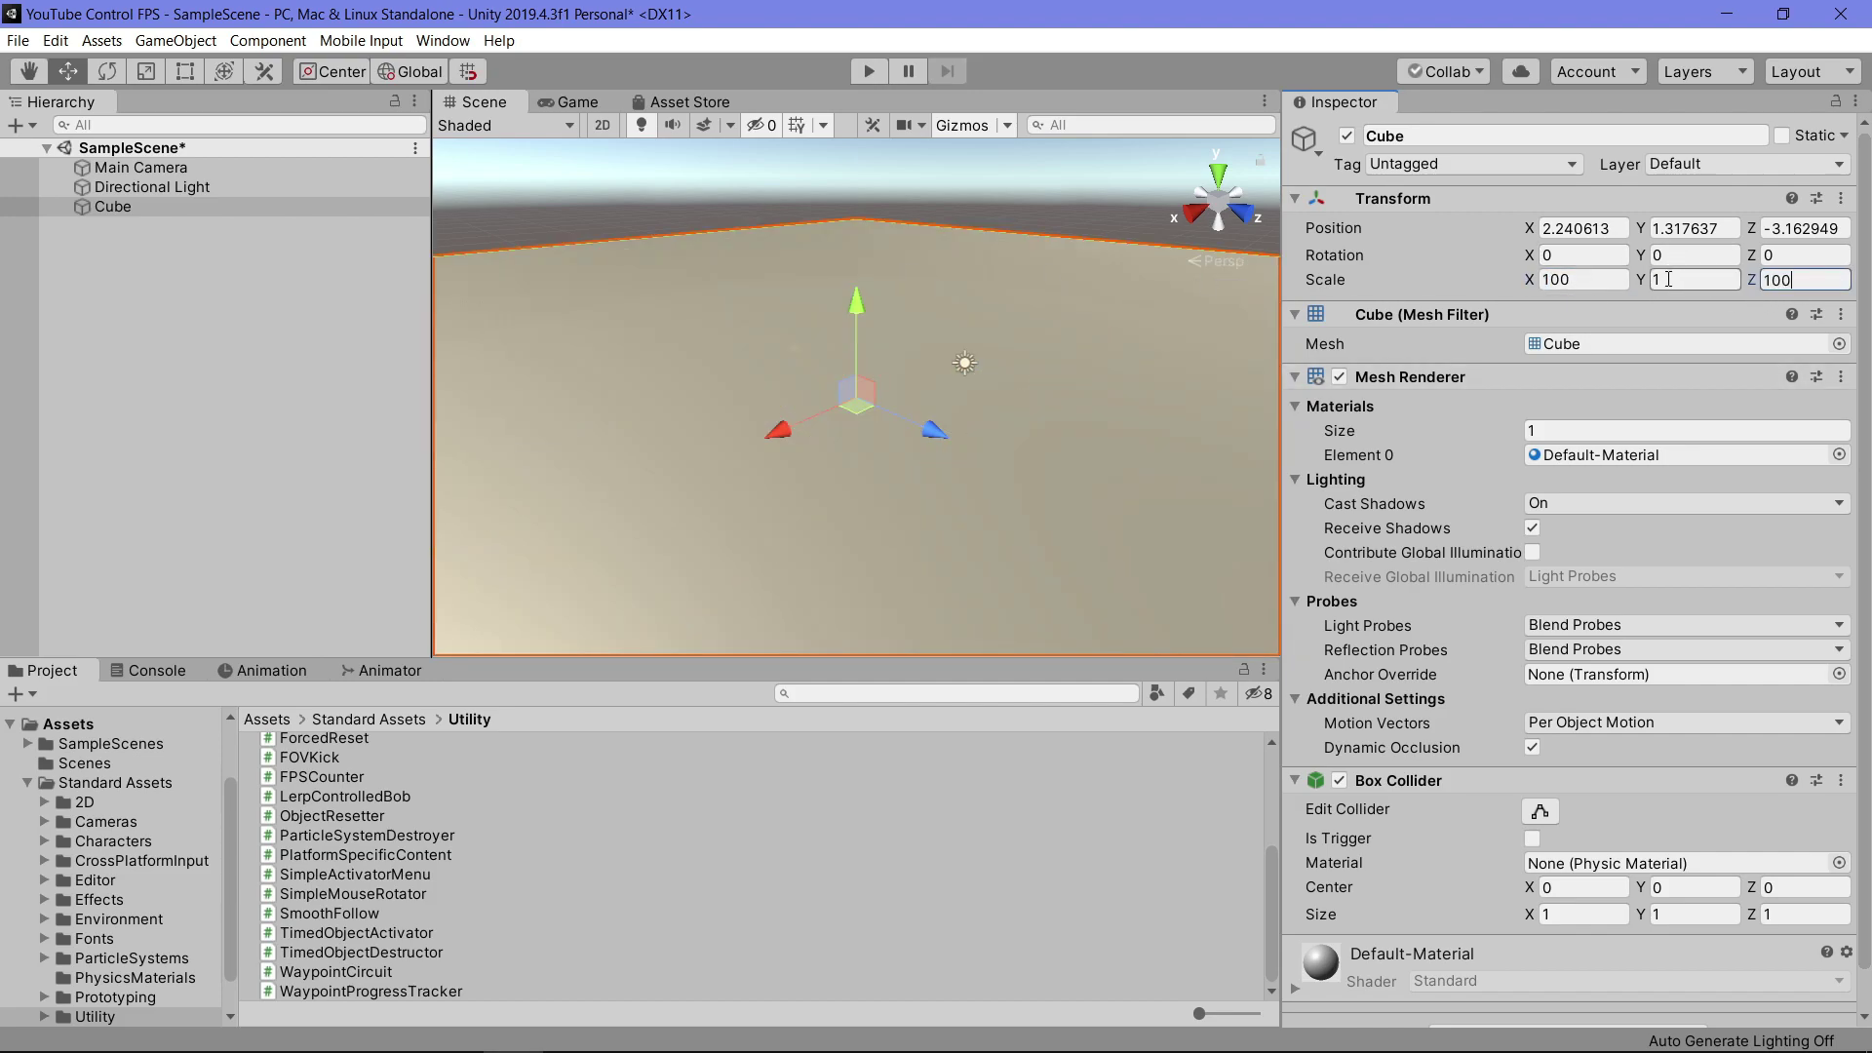
{"action": "key", "text": "Return"}
{"action": "scroll", "coordinate": [776, 345], "scroll_direction": "down", "scroll_amount": 5}
Position the cube floor at 0, -1, 0
{"action": "middle_click_drag", "start_coordinate": [843, 456], "coordinate": [766, 355]}
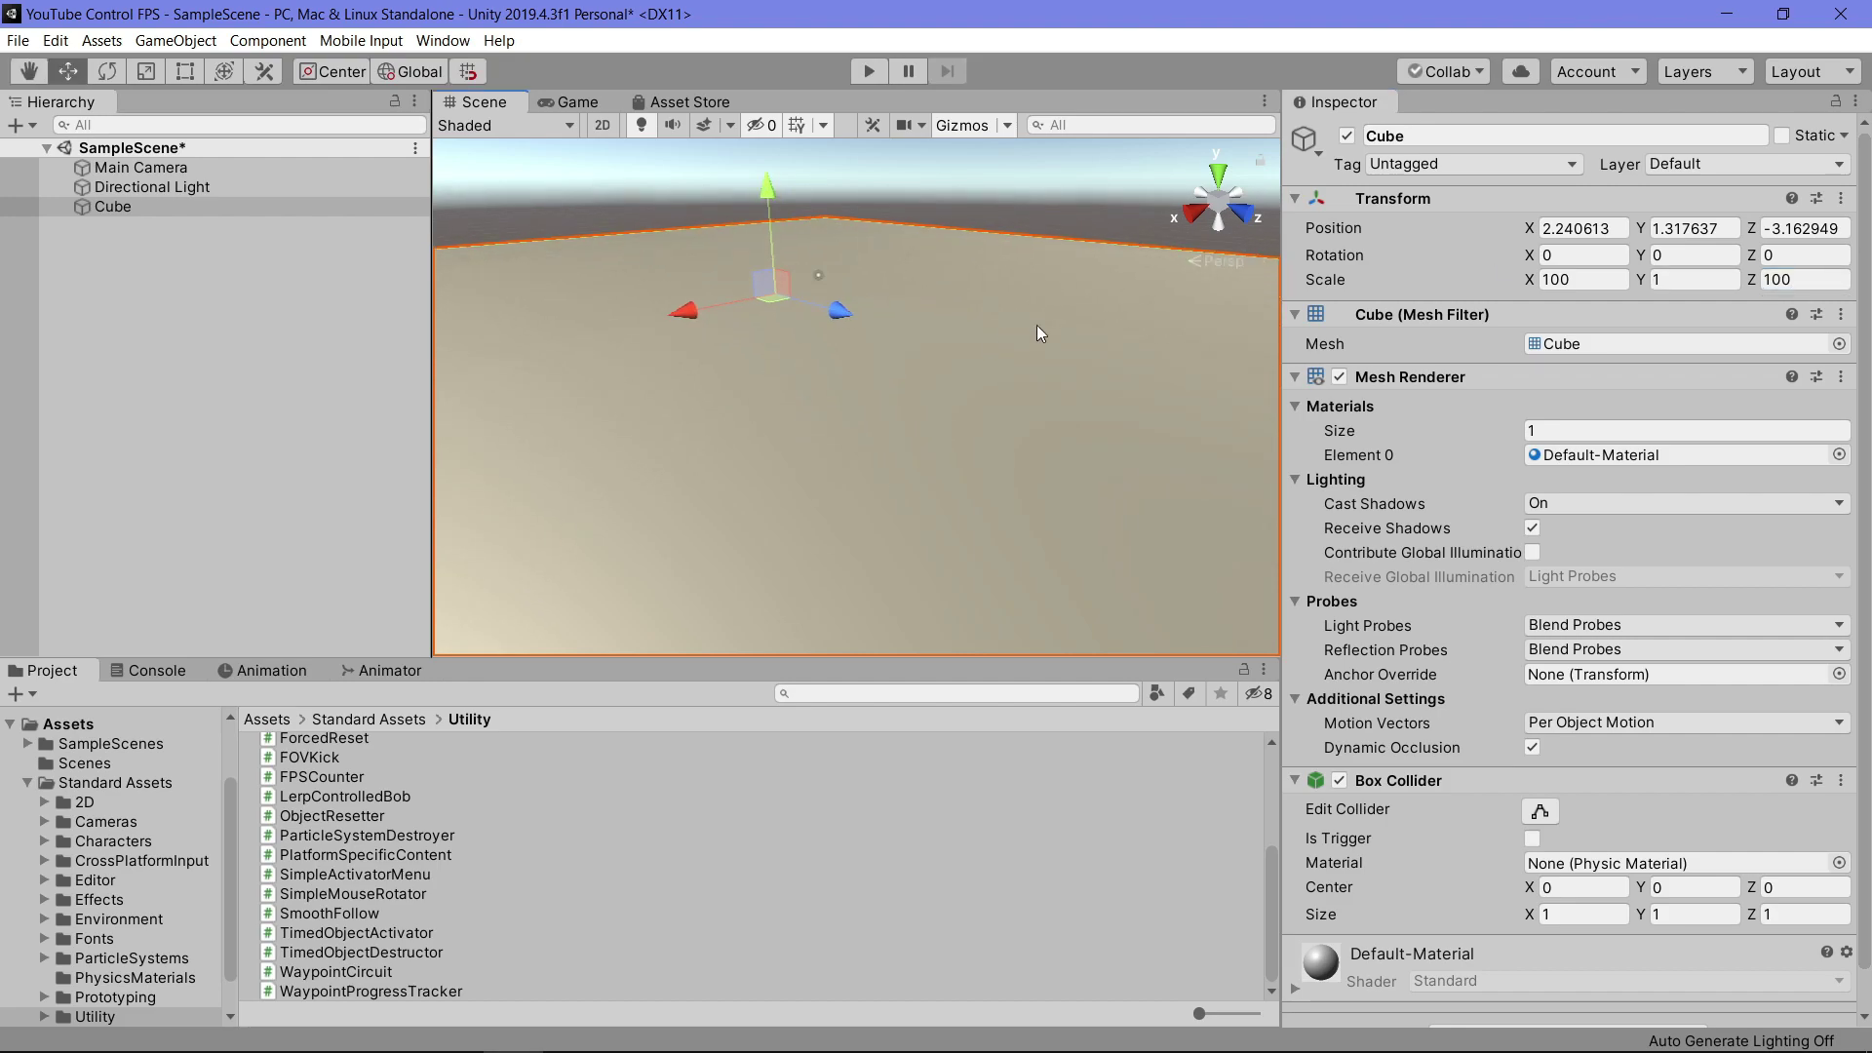
{"action": "left_click", "coordinate": [1611, 227]}
{"action": "type", "text": "0"}
{"action": "left_click", "coordinate": [1718, 227]}
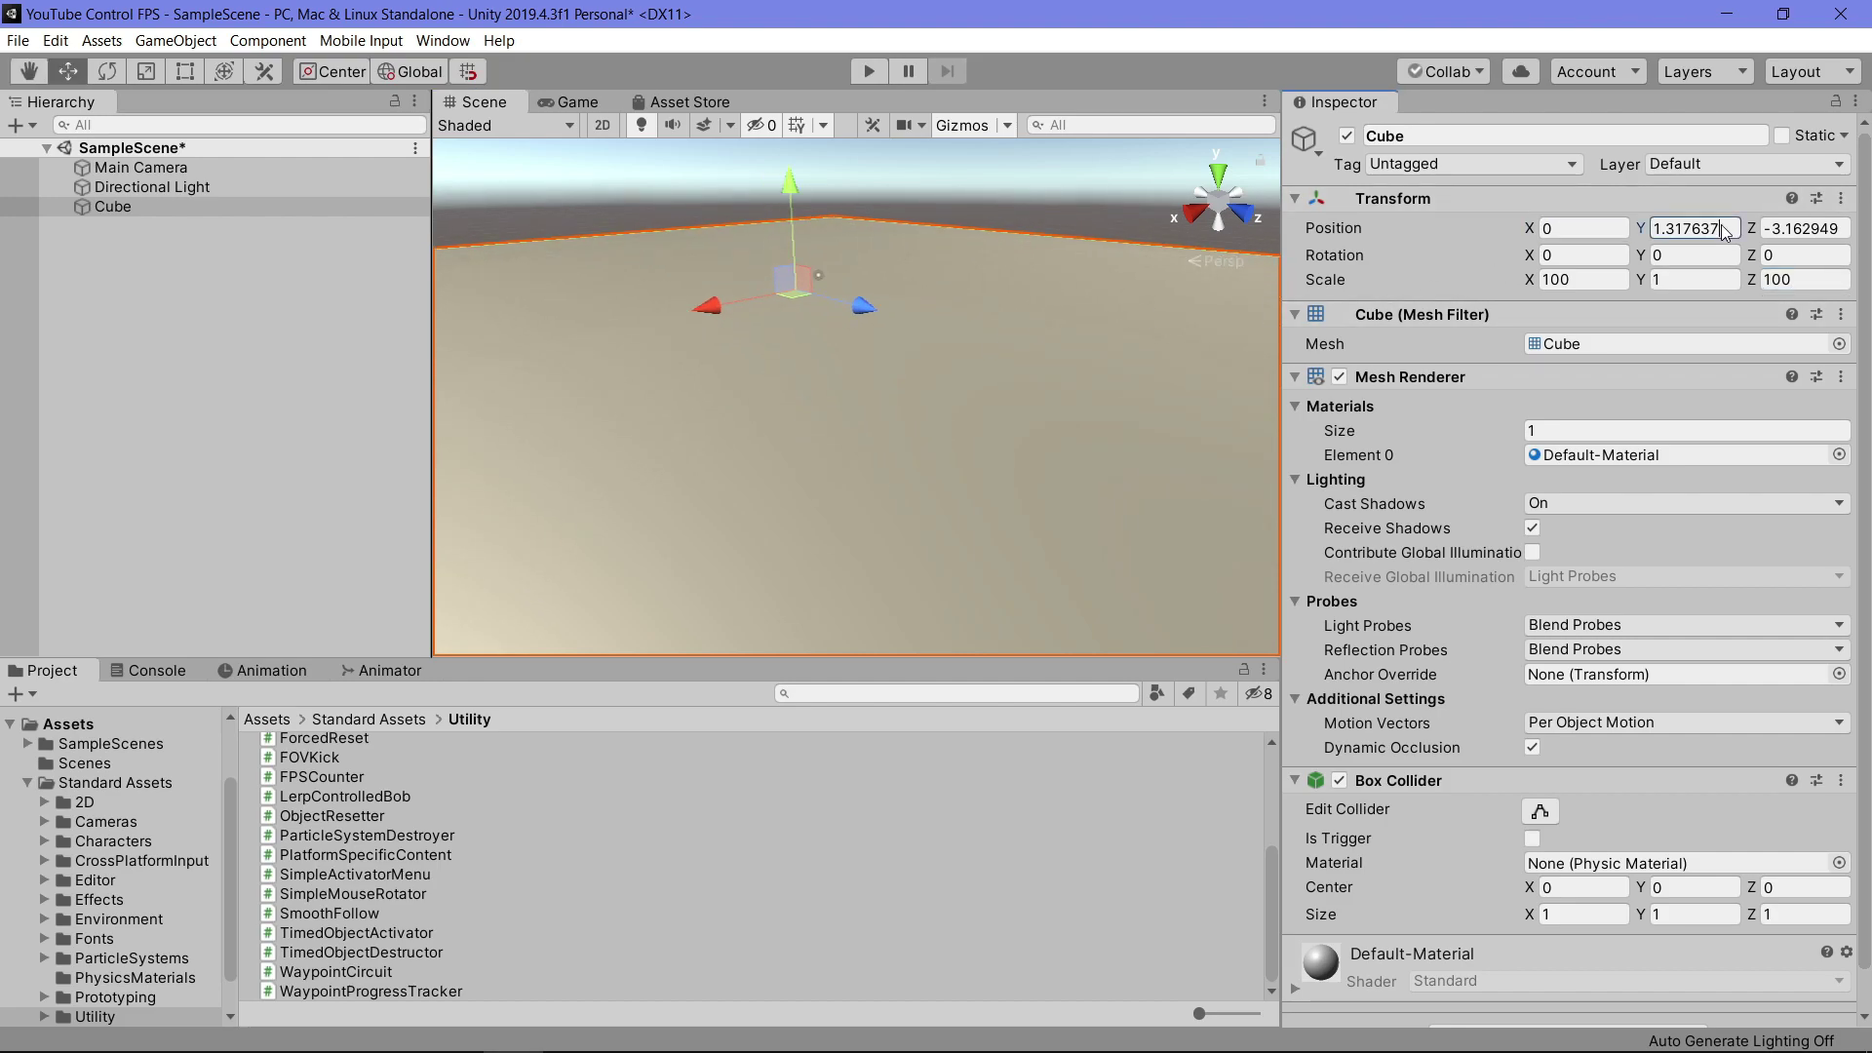
{"action": "type", "text": "-1"}
{"action": "key", "text": "Tab"}
{"action": "type", "text": "0"}
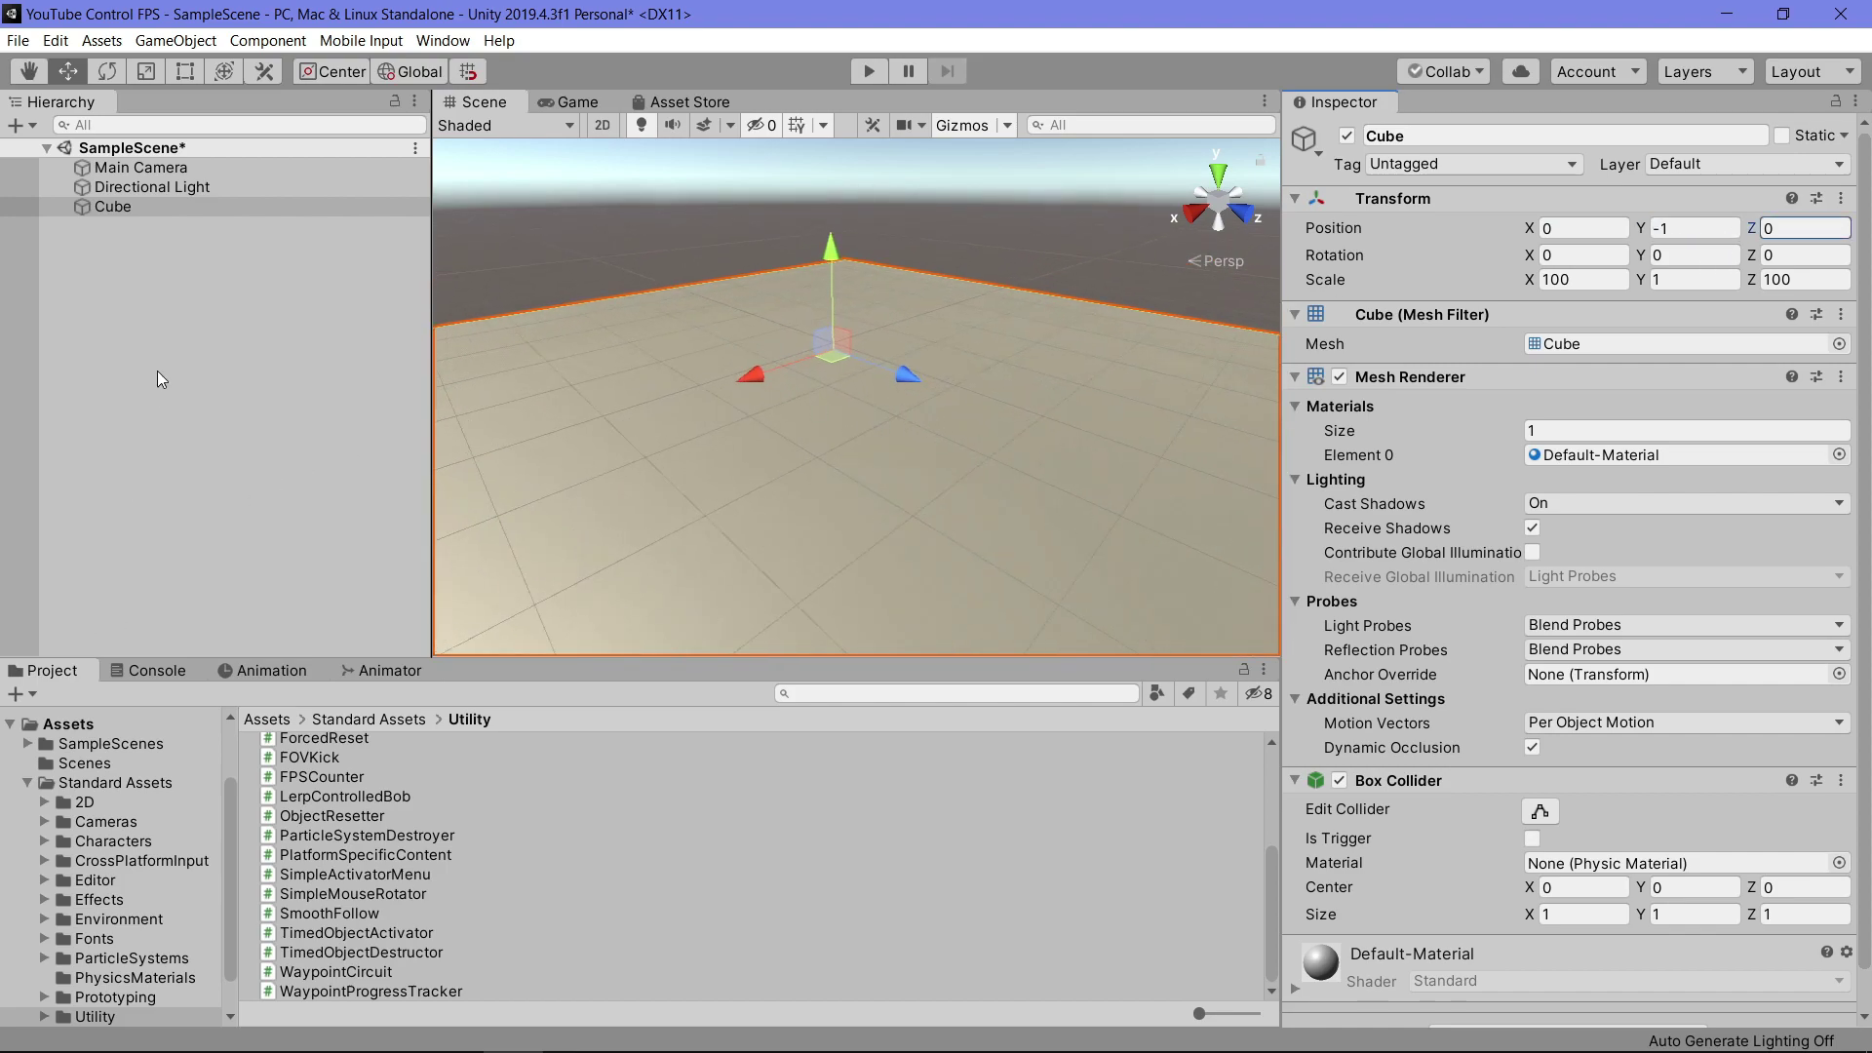
{"action": "scroll", "coordinate": [146, 880], "scroll_direction": "down", "scroll_amount": 2}
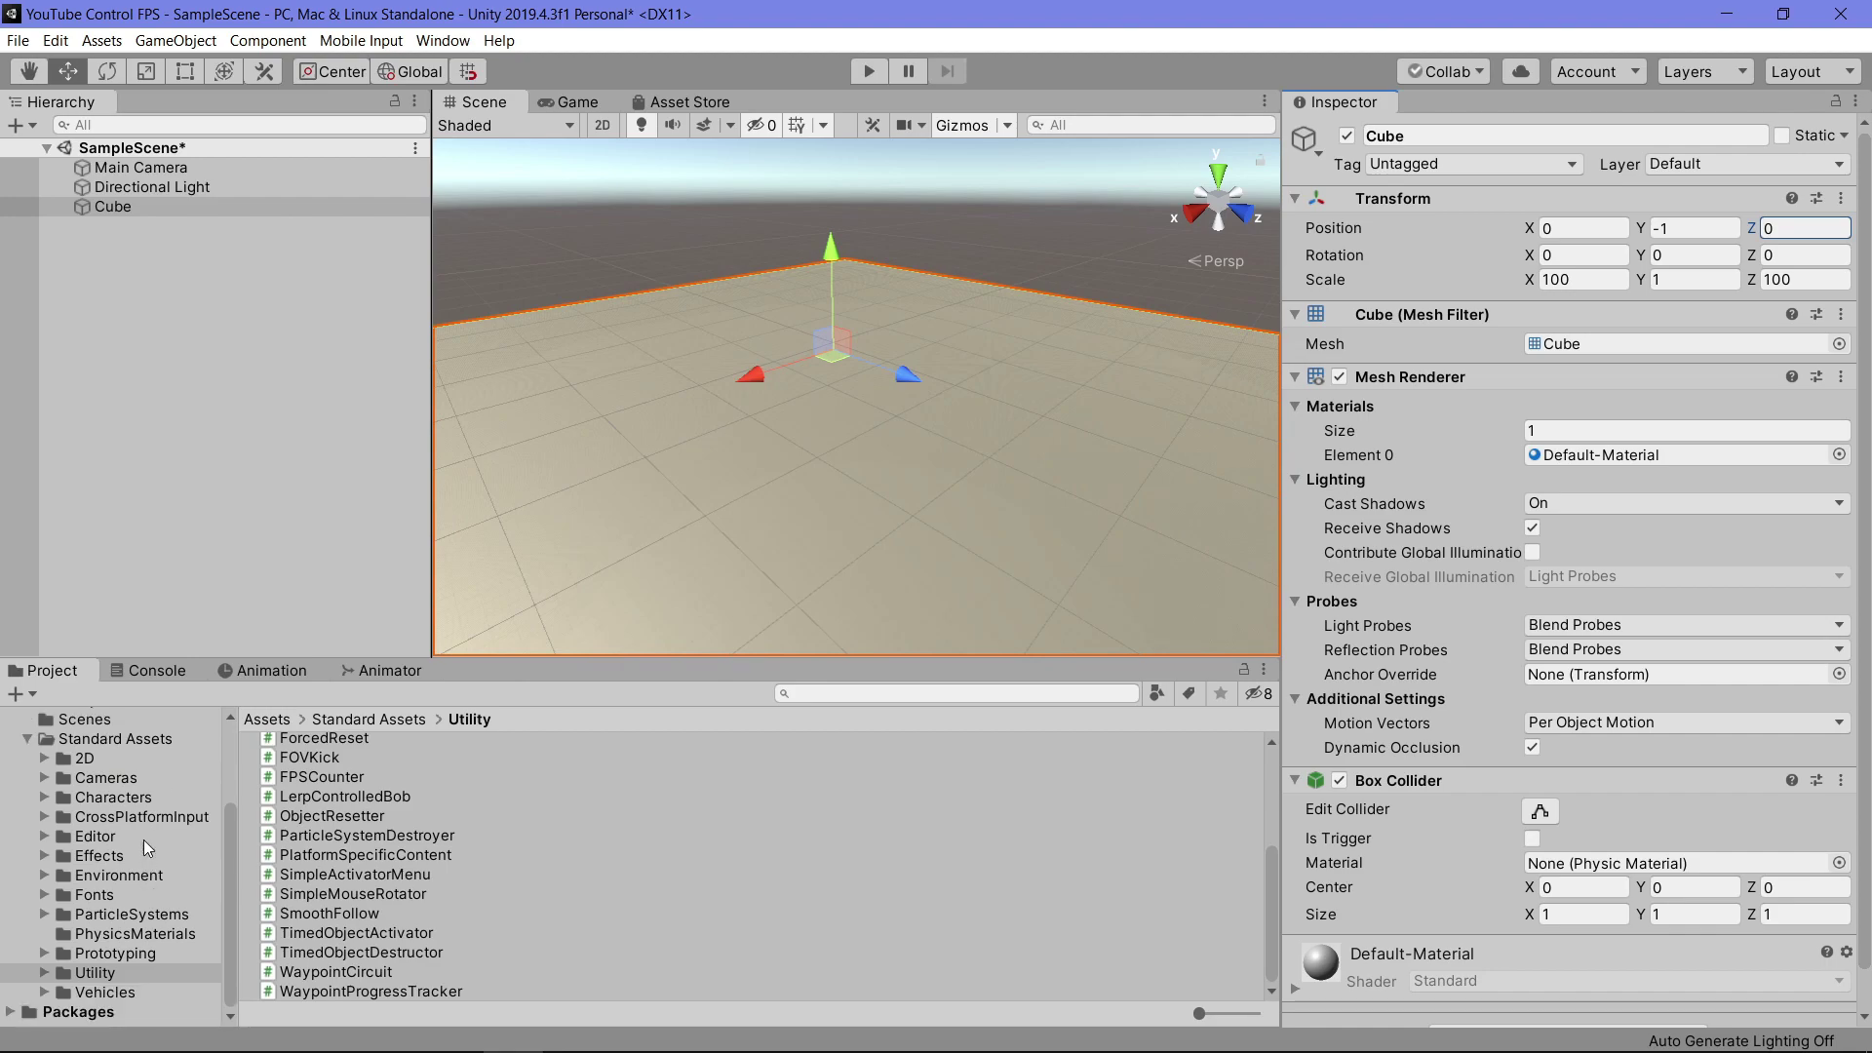
Drag the FPSController prefab from Characters/FirstPersonCharacter/Prefabs onto the floor
{"action": "left_click", "coordinate": [115, 739]}
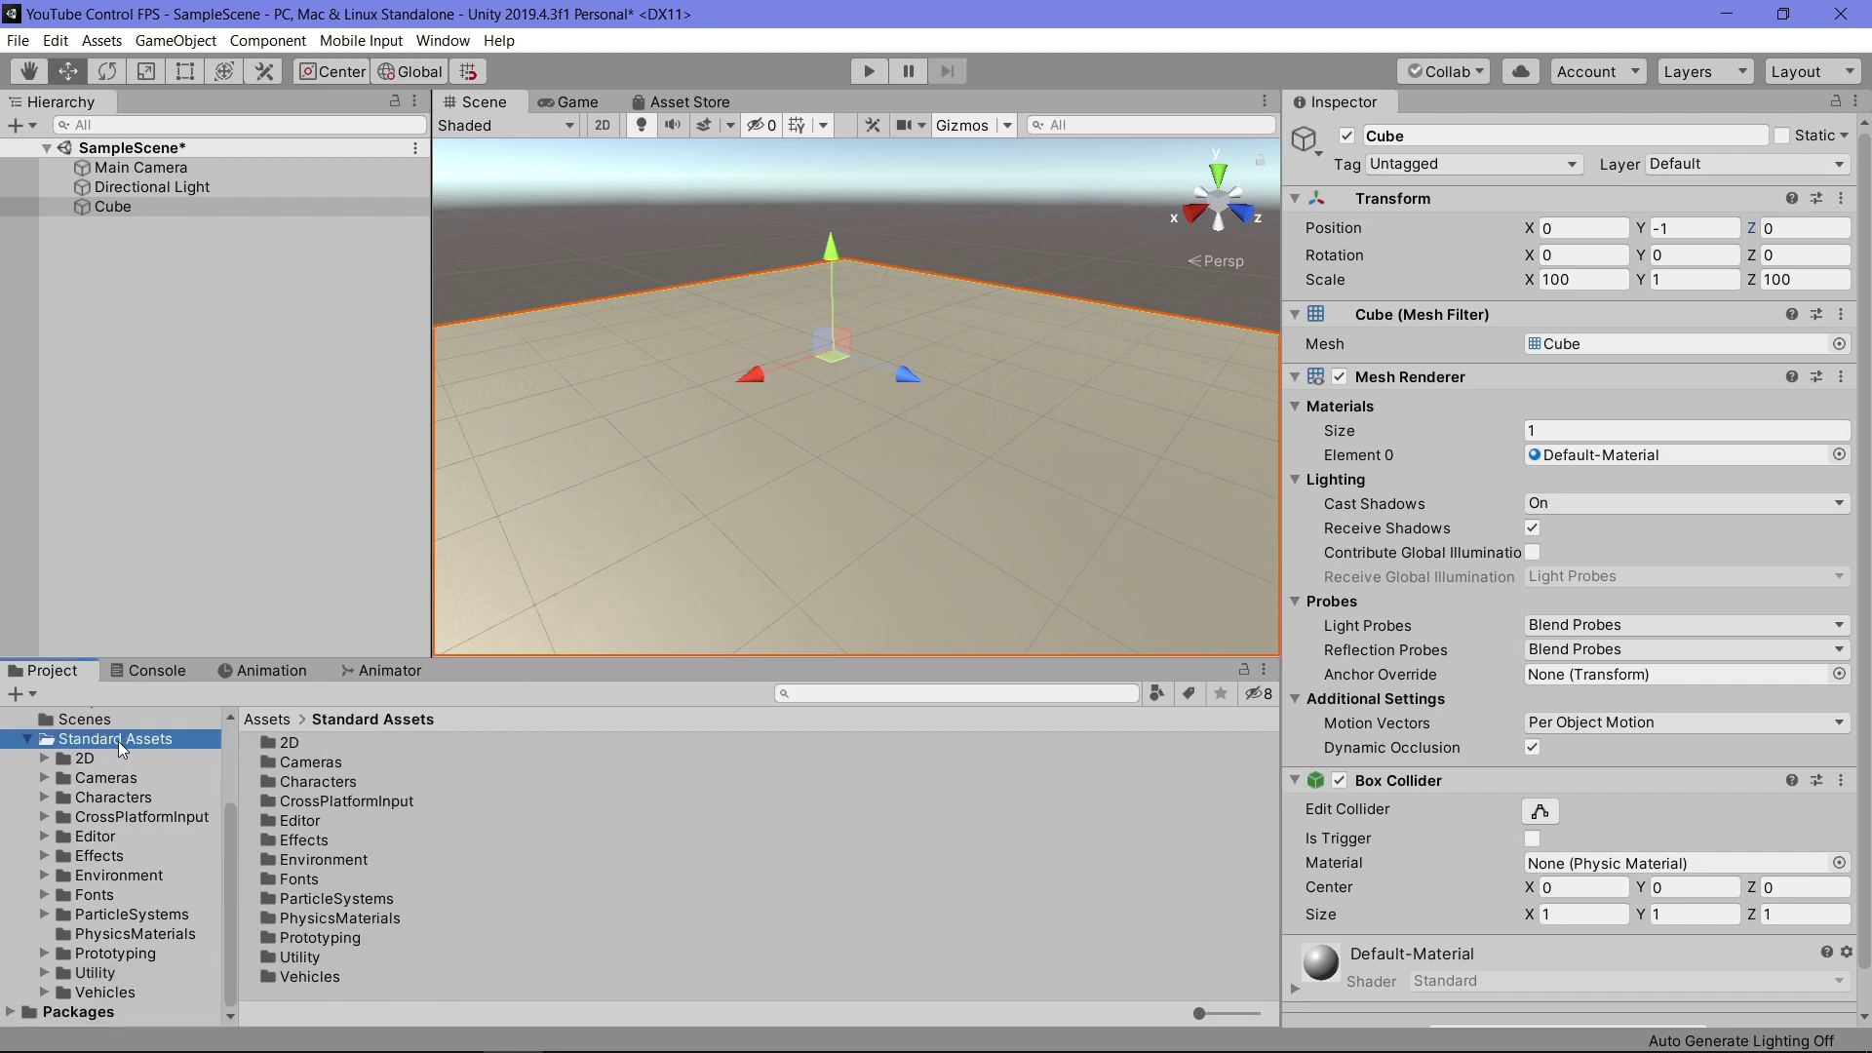
{"action": "left_click", "coordinate": [114, 796]}
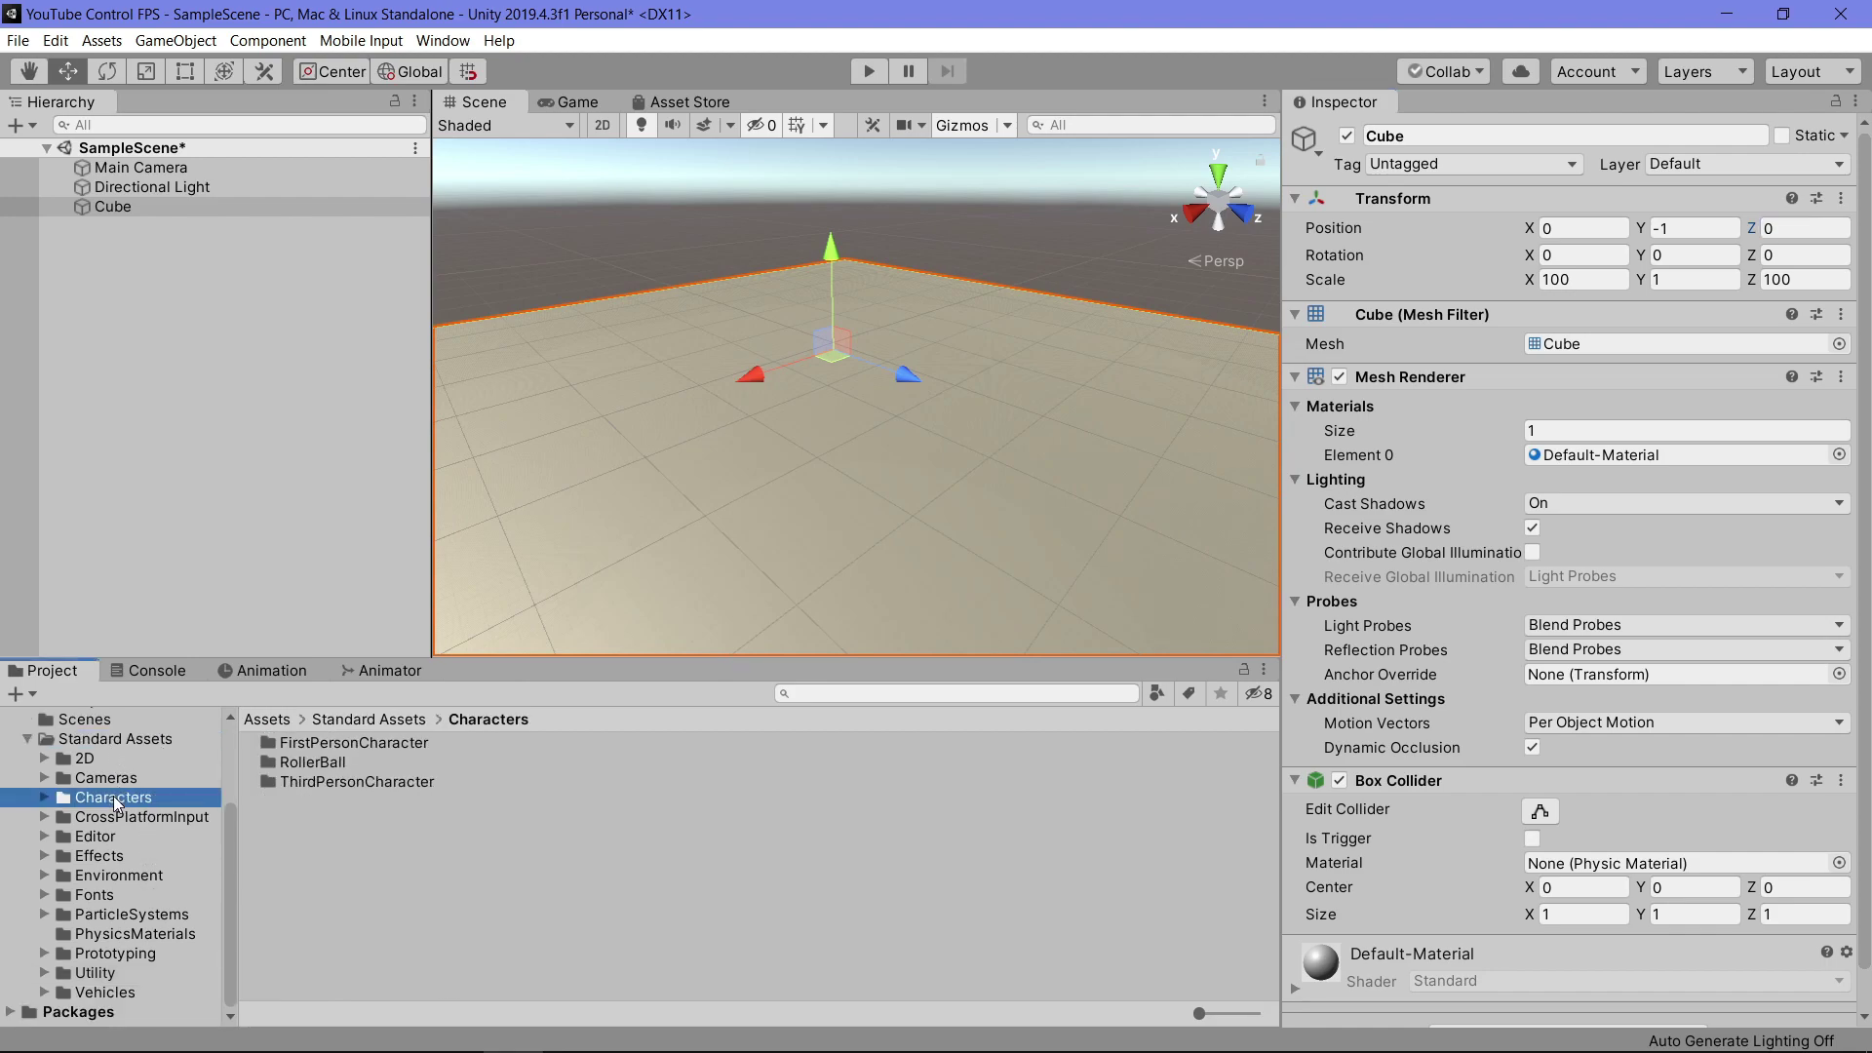
{"action": "double_click", "coordinate": [378, 743]}
{"action": "double_click", "coordinate": [343, 767]}
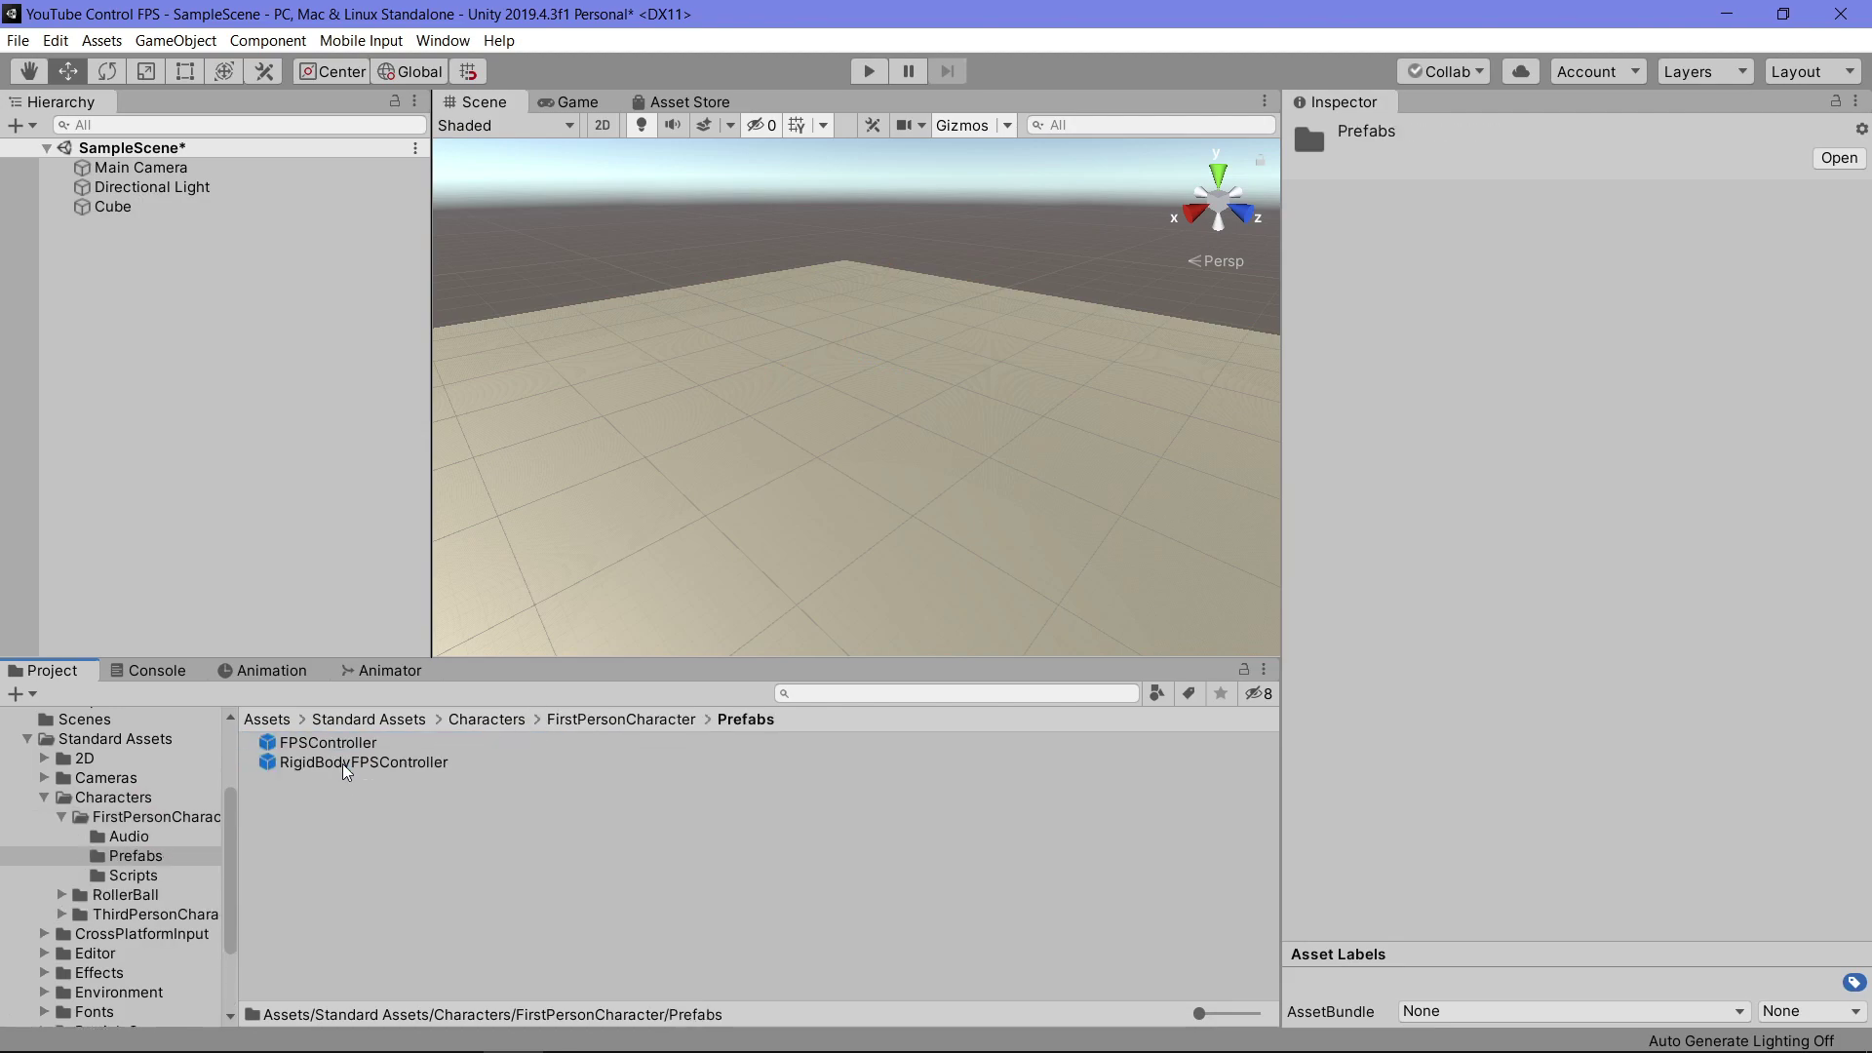
{"action": "left_click_drag", "start_coordinate": [332, 744], "coordinate": [692, 451]}
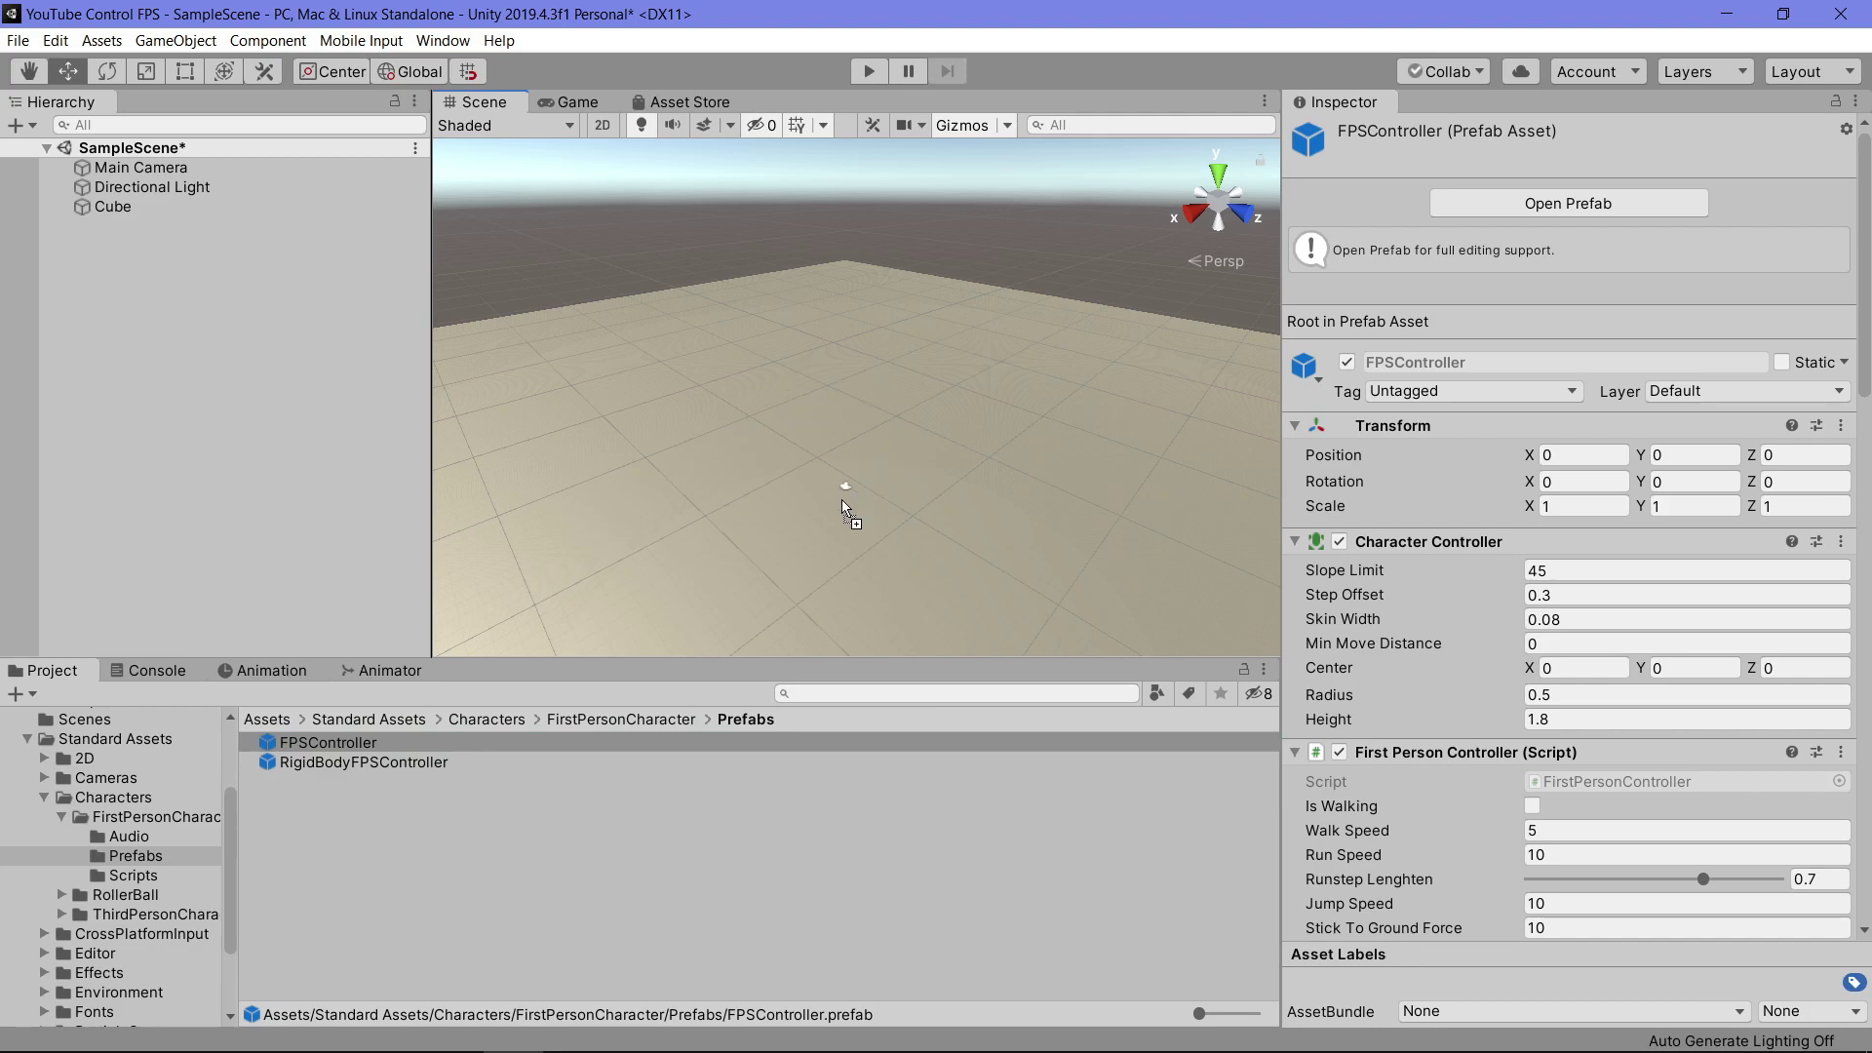
{"action": "left_click_drag", "start_coordinate": [840, 498], "coordinate": [824, 487]}
Frame FPSController and raise it above the floor to Y 1.45
{"action": "scroll", "coordinate": [809, 509], "scroll_direction": "up", "scroll_amount": 3}
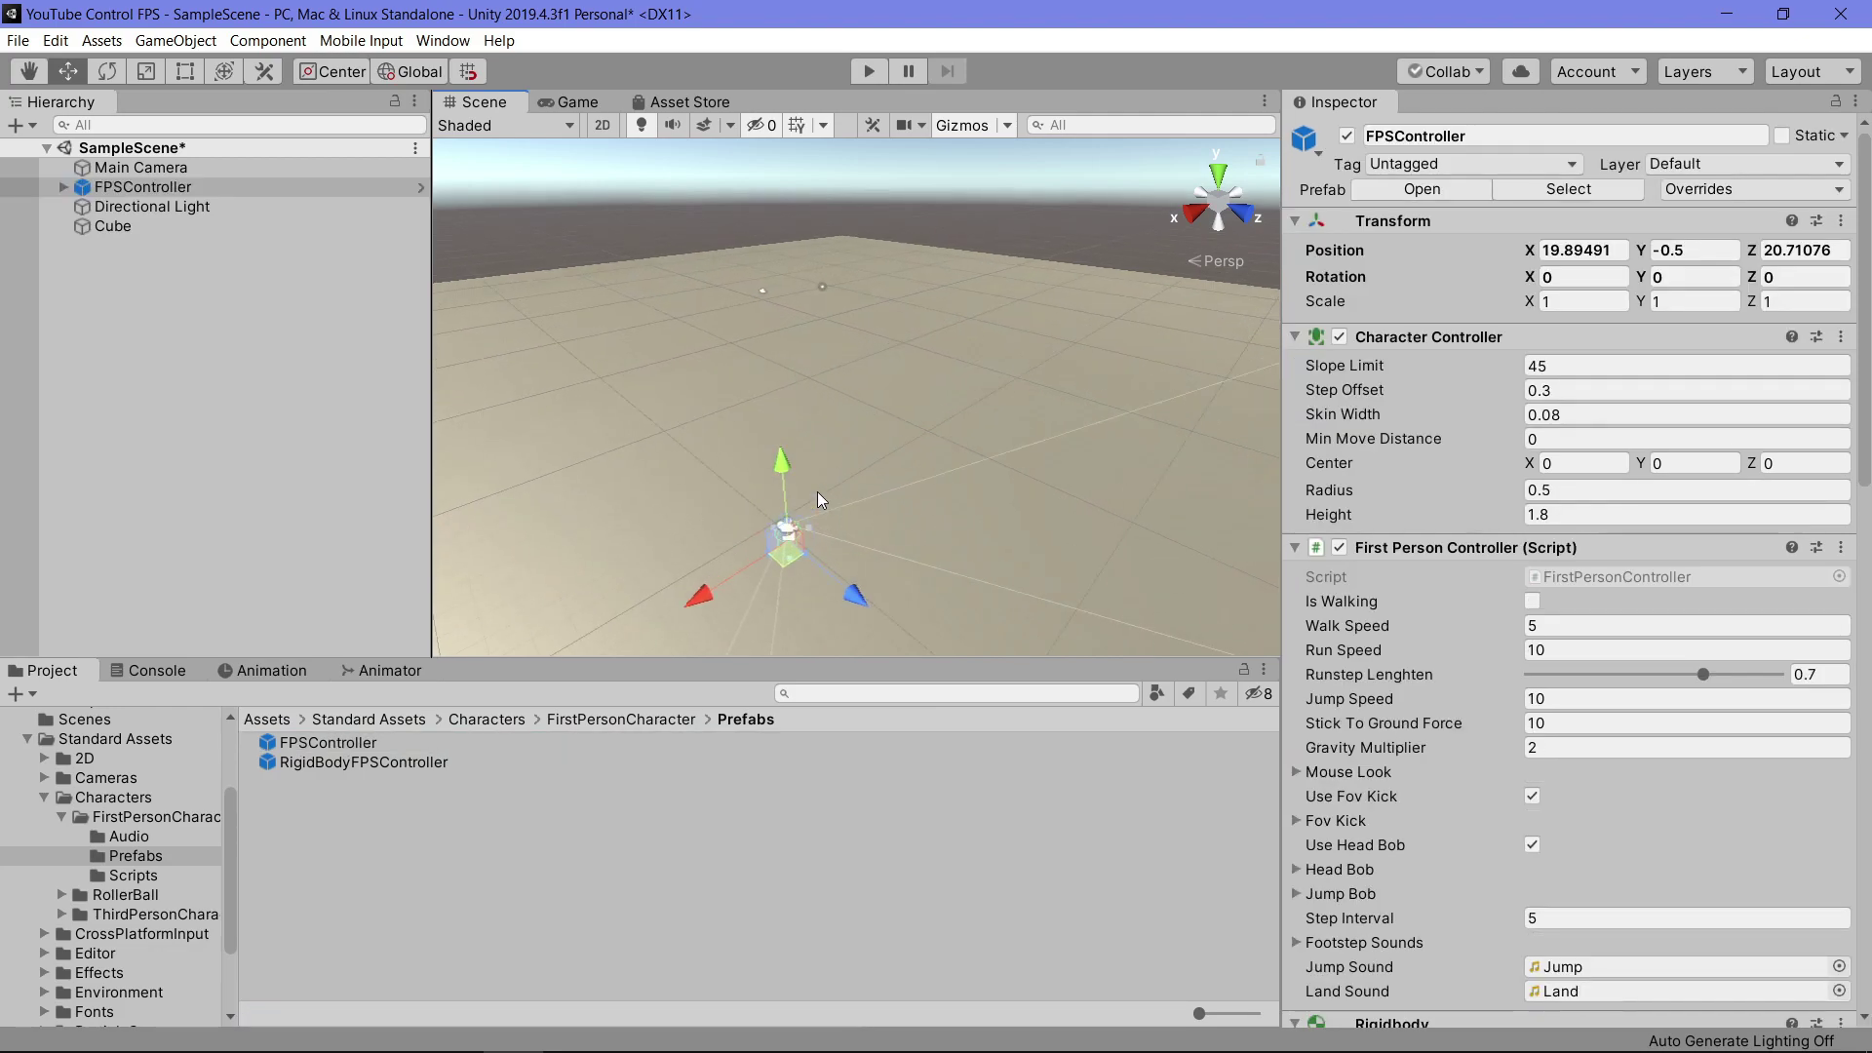
{"action": "key", "text": "f"}
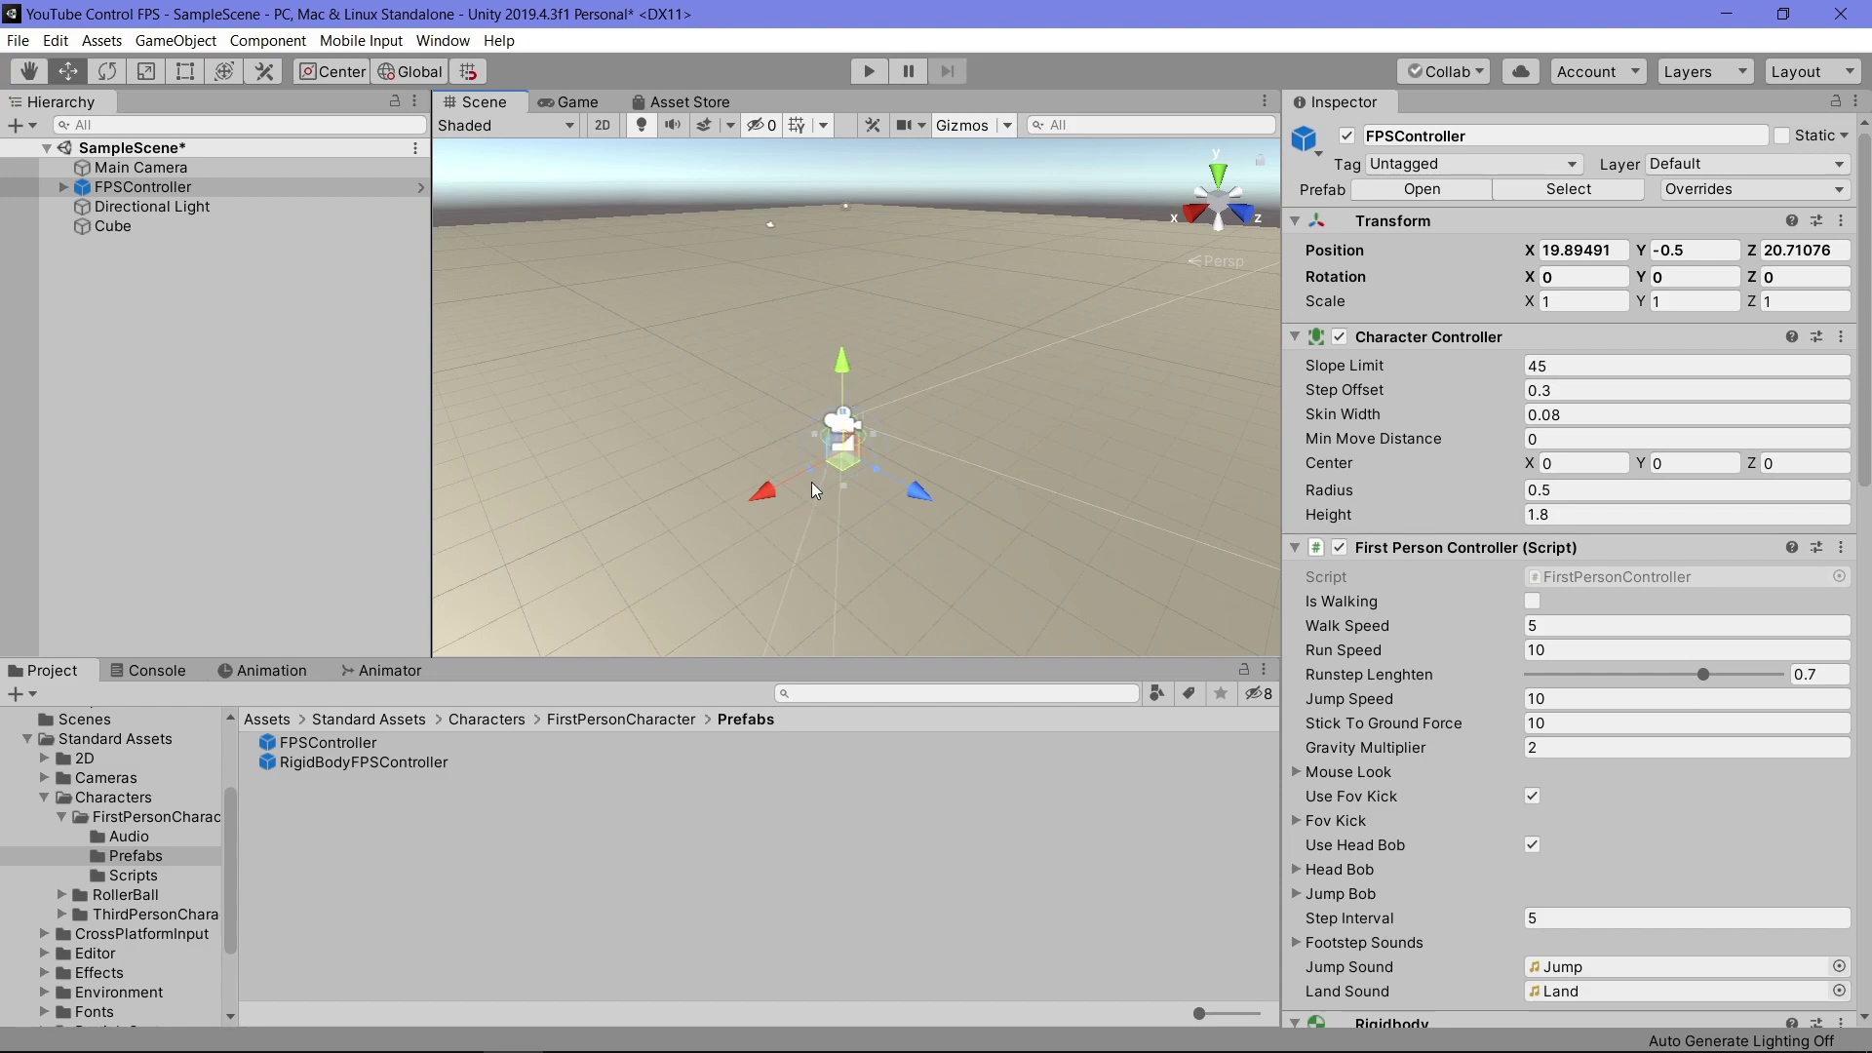
{"action": "mouse_move", "coordinate": [821, 484]}
{"action": "middle_mouse_down"}
{"action": "mouse_move", "coordinate": [821, 445]}
{"action": "mouse_move", "coordinate": [813, 470]}
{"action": "middle_mouse_up"}
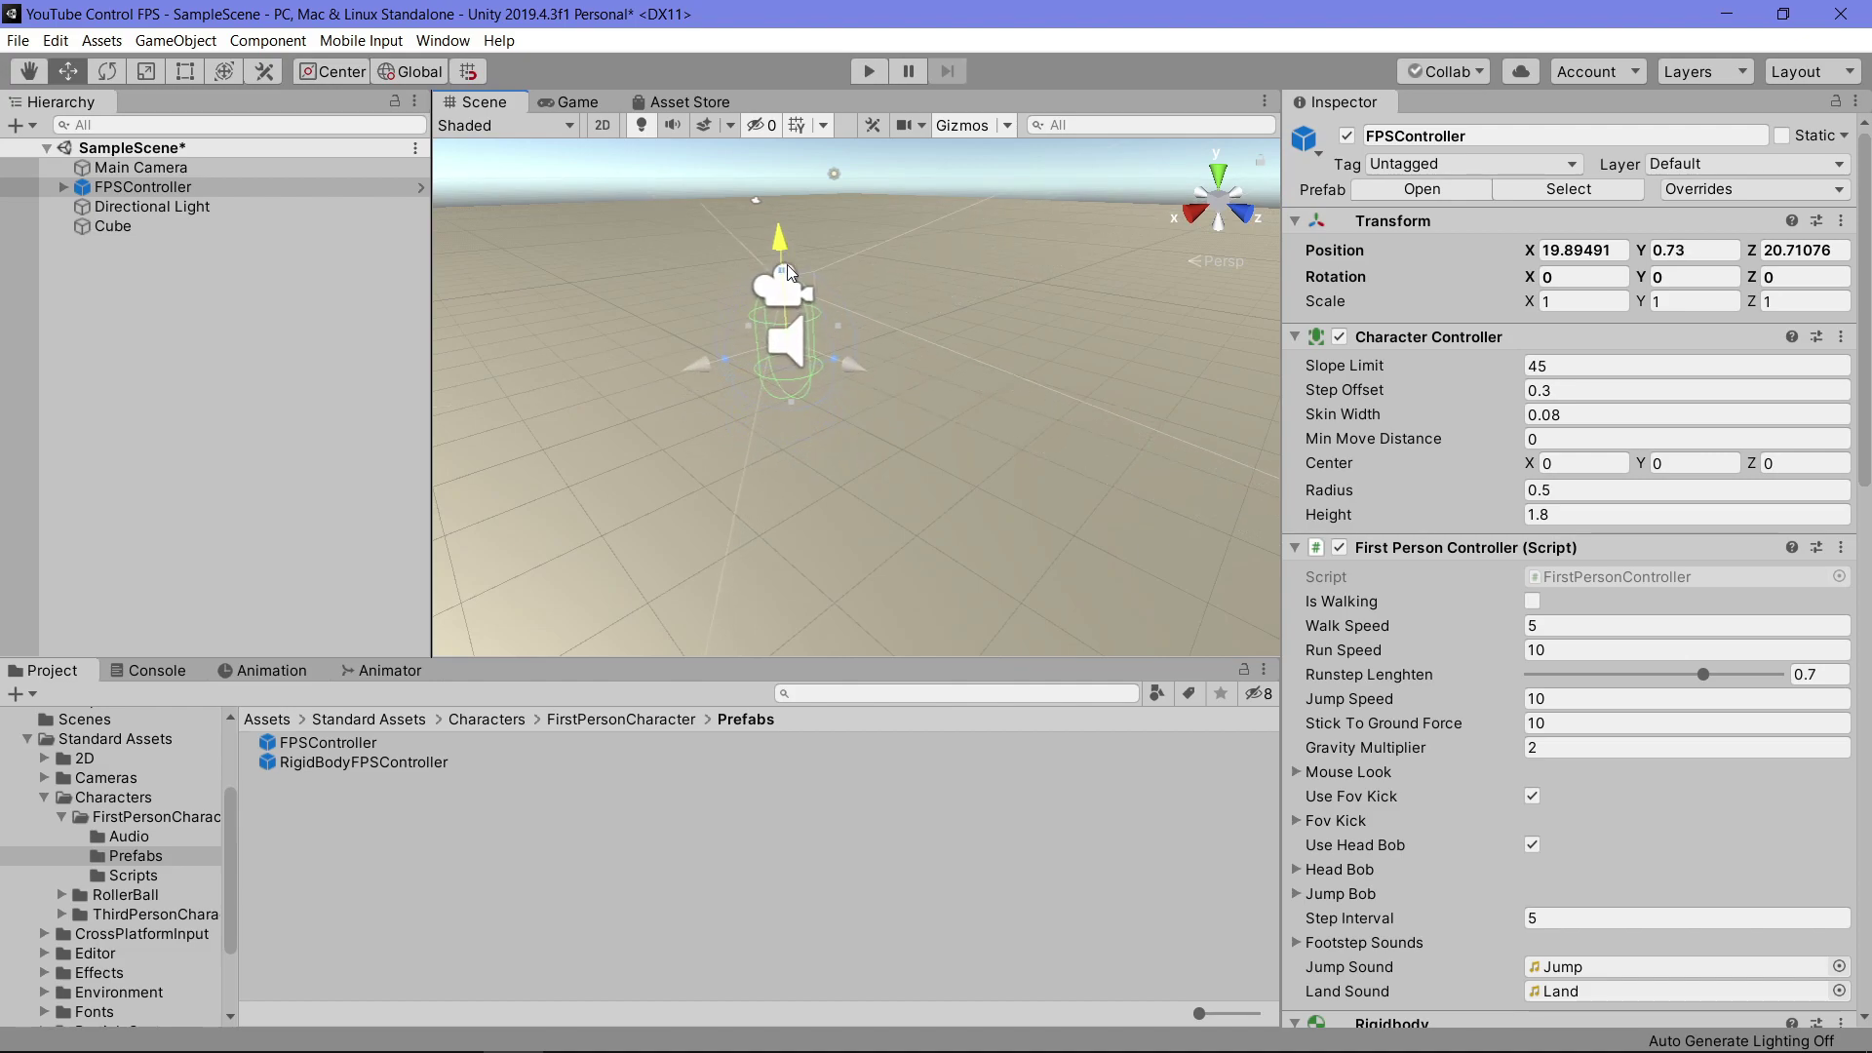
{"action": "left_click_drag", "start_coordinate": [787, 336], "coordinate": [785, 229]}
{"action": "scroll", "coordinate": [770, 341], "scroll_direction": "down", "scroll_amount": 2}
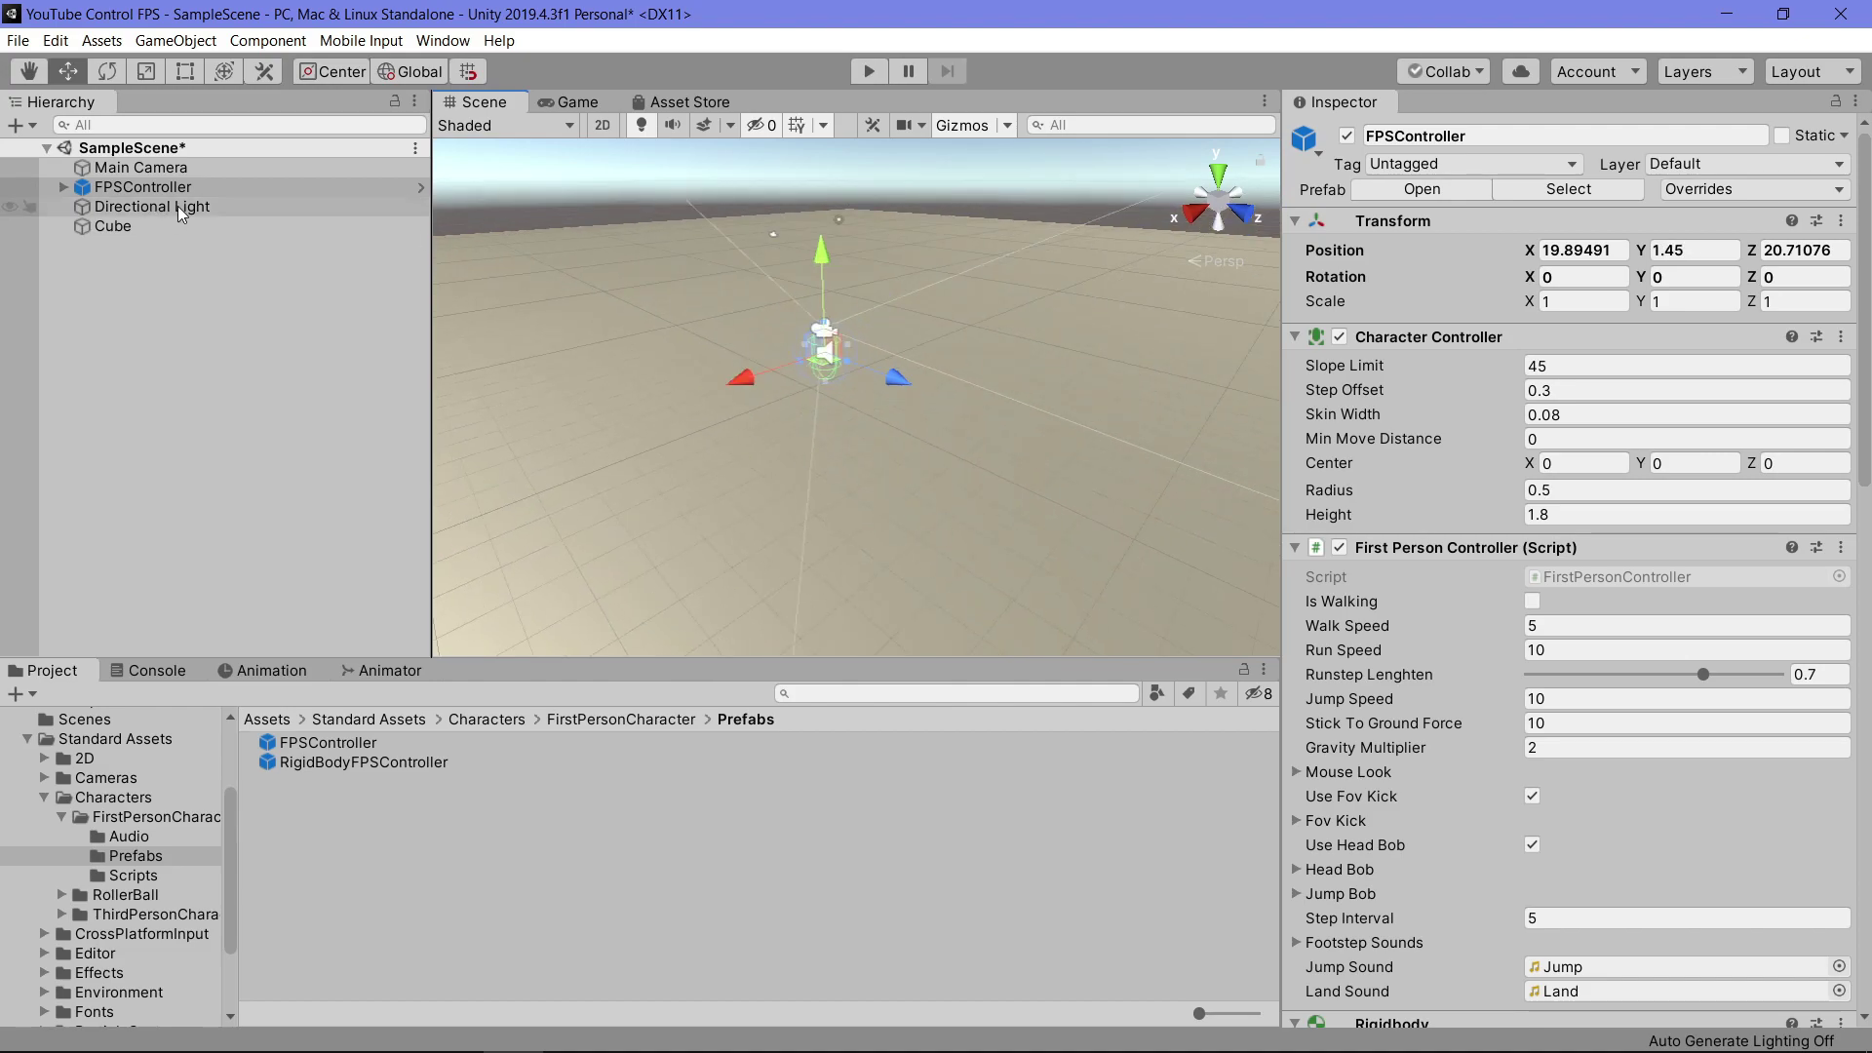
Deactivate the original Main Camera, keeping FirstPersonCharacter's camera, and play the scene
{"action": "left_click", "coordinate": [146, 170]}
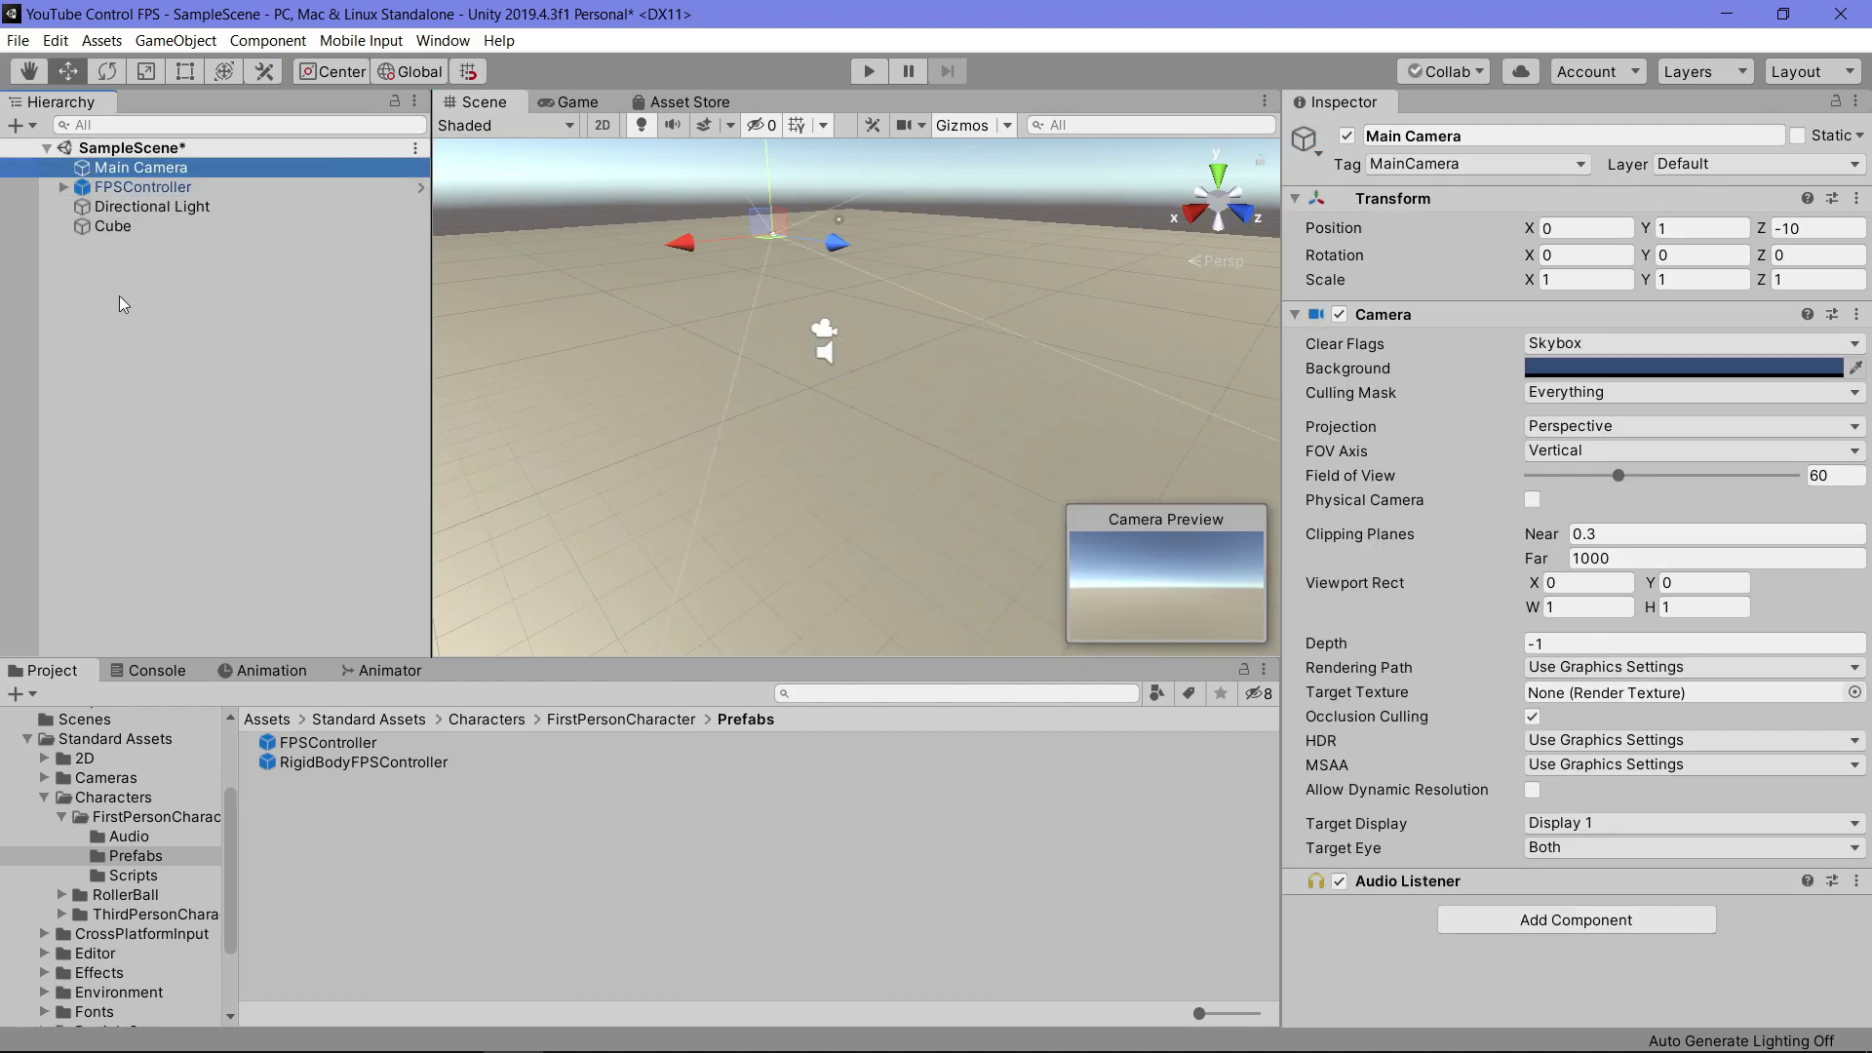
{"action": "left_click", "coordinate": [65, 188]}
{"action": "left_click", "coordinate": [119, 209]}
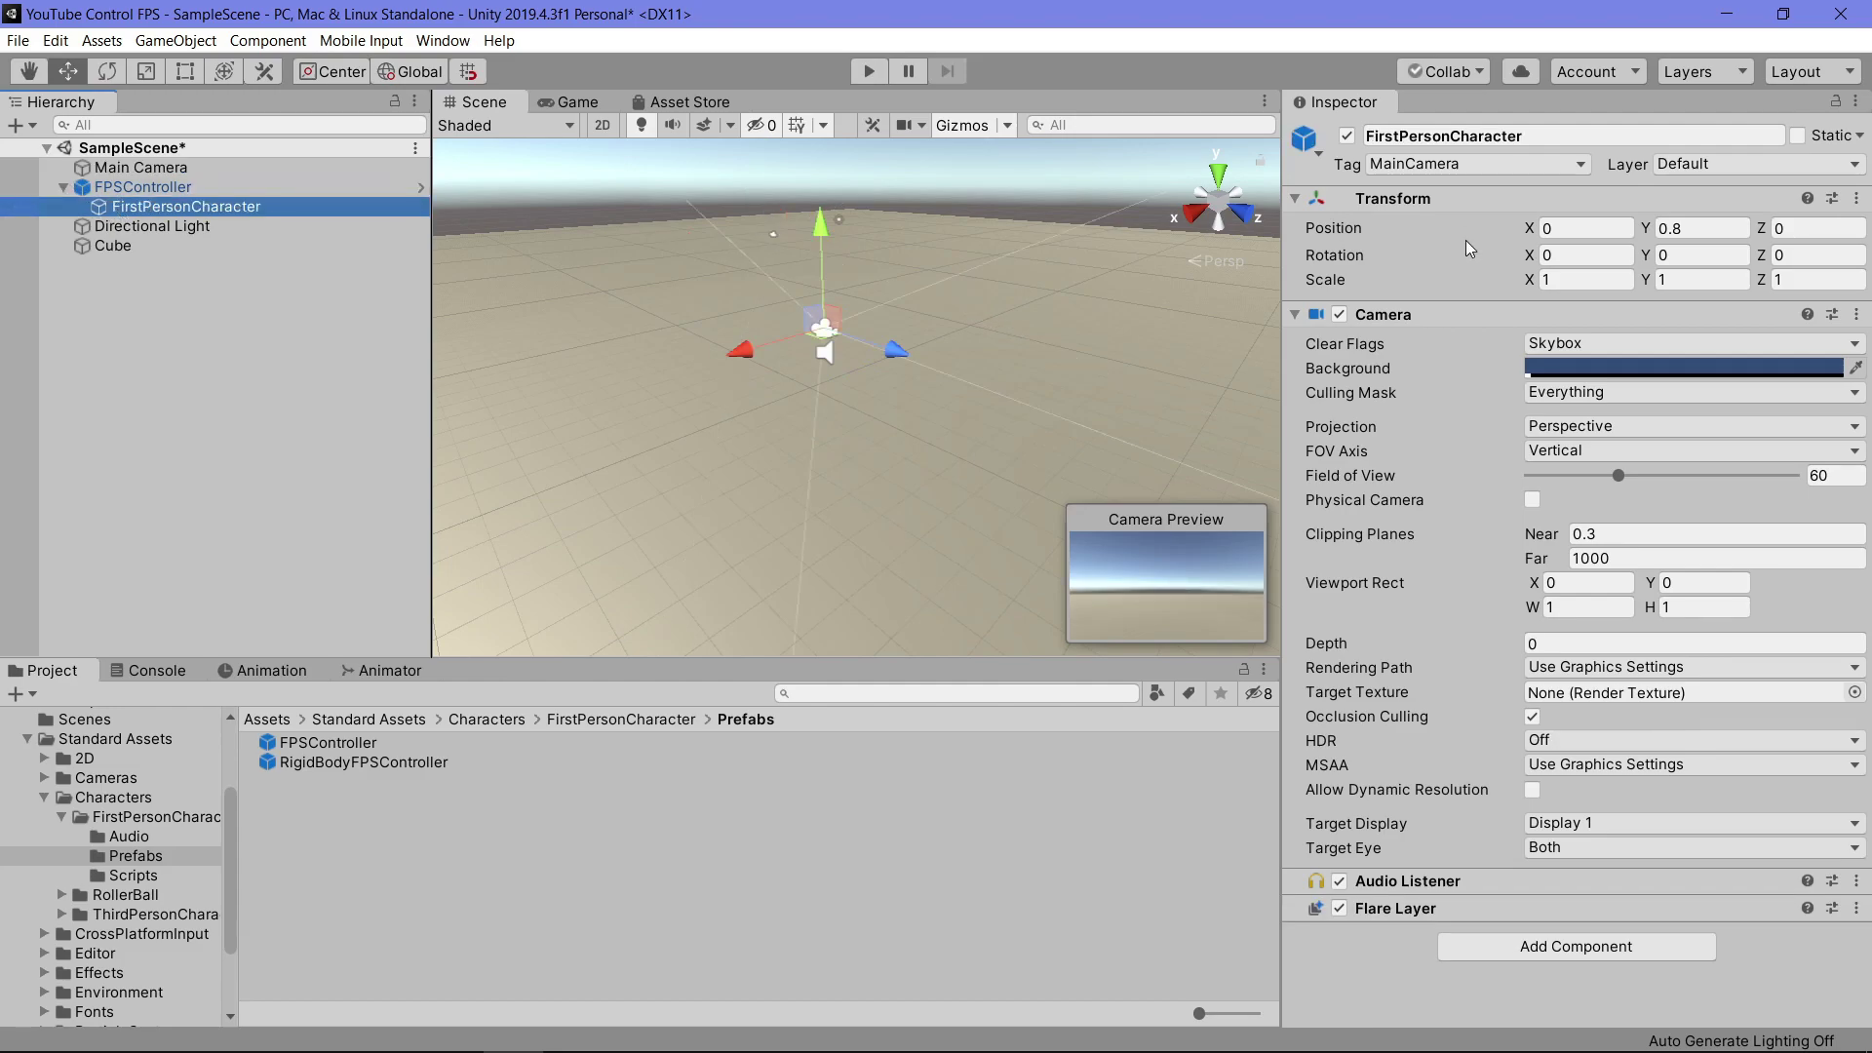
{"action": "left_click", "coordinate": [115, 171]}
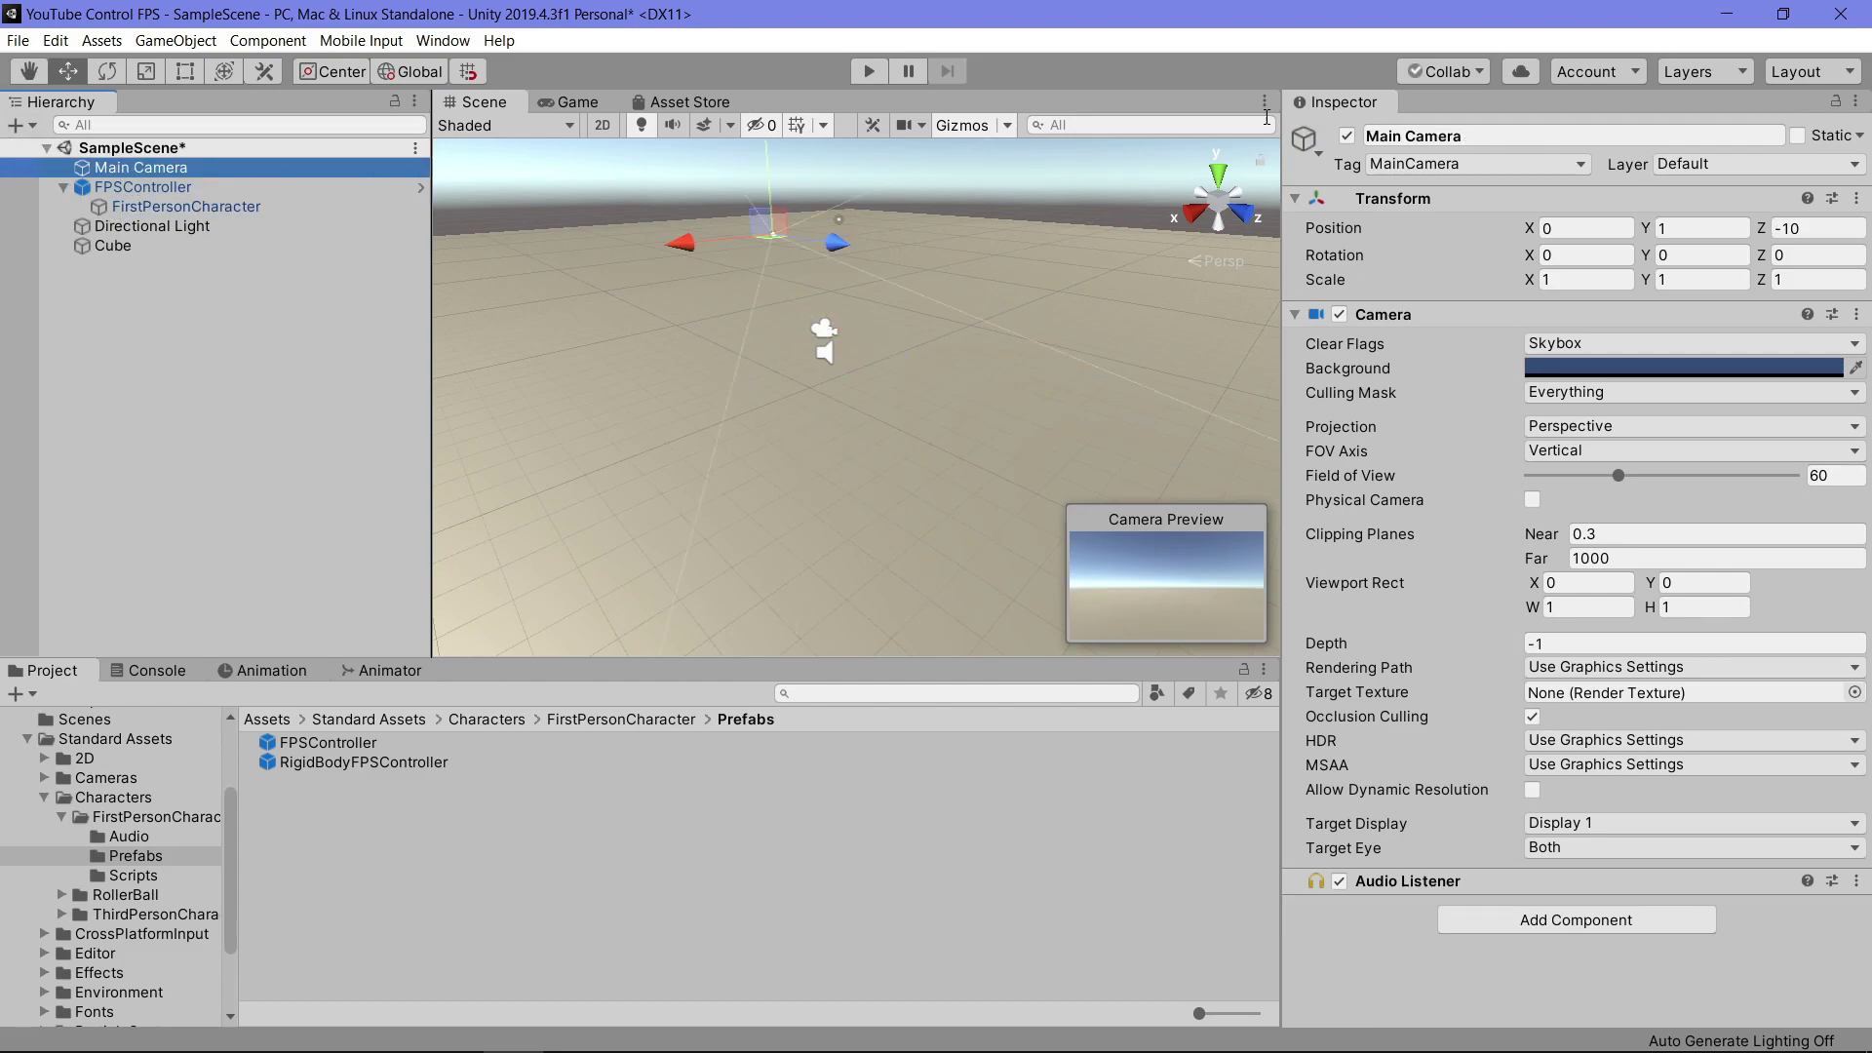
{"action": "left_click", "coordinate": [1346, 136]}
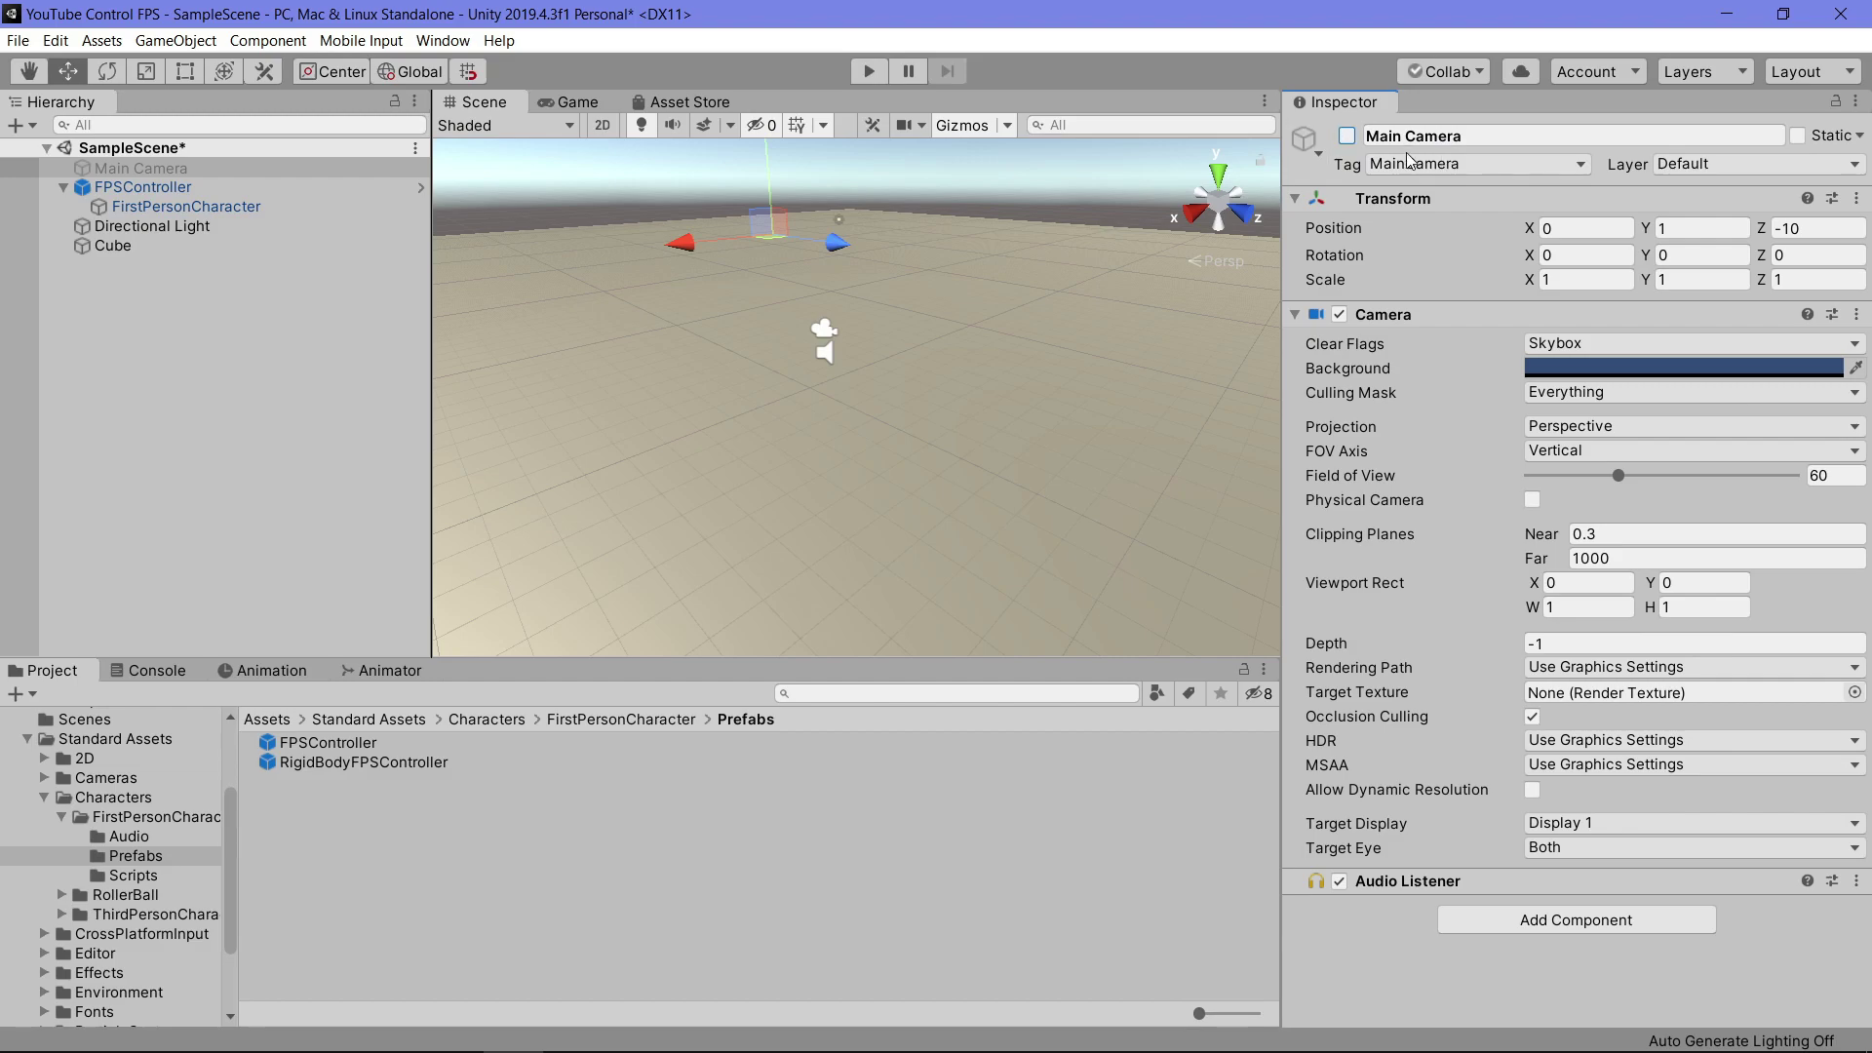
{"action": "left_click", "coordinate": [865, 72]}
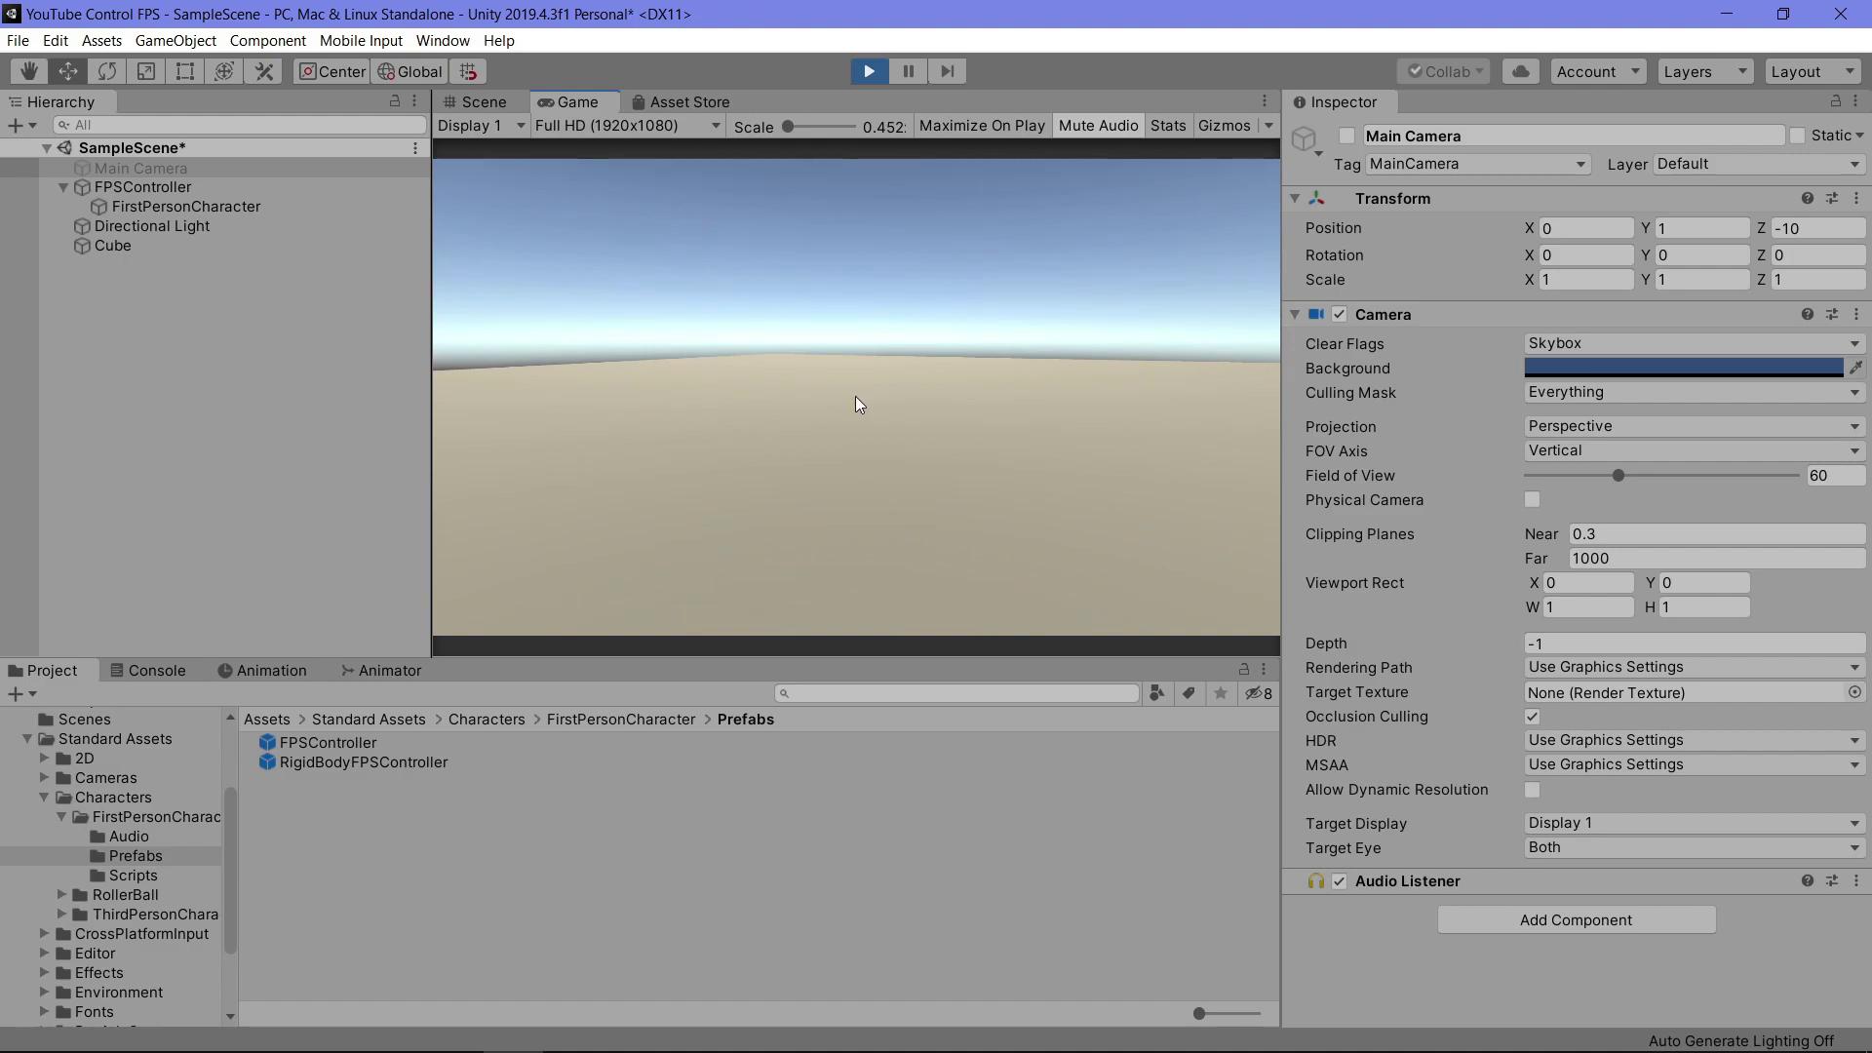
Exit Play mode, return to the Scene view and frame the Cube ground plane
{"action": "key", "text": "Escape"}
{"action": "left_click", "coordinate": [869, 71]}
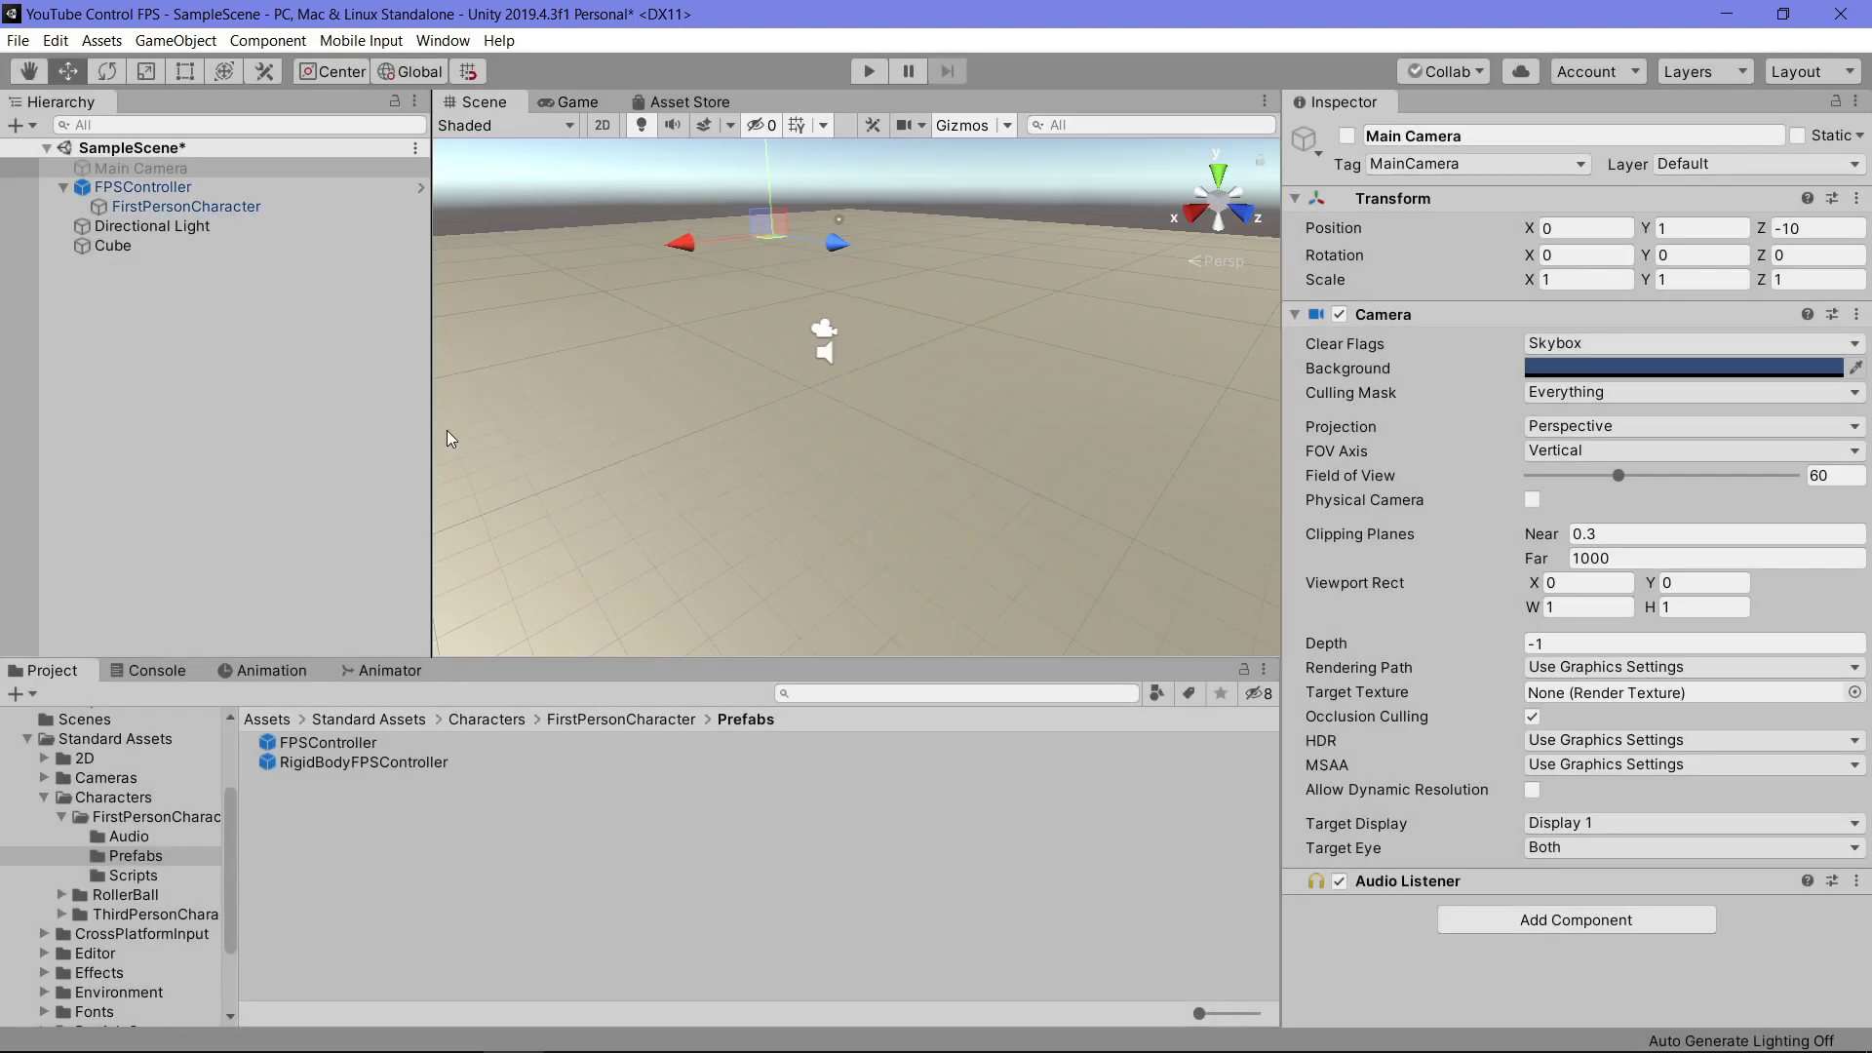
{"action": "left_click", "coordinate": [583, 95]}
{"action": "left_click", "coordinate": [497, 104]}
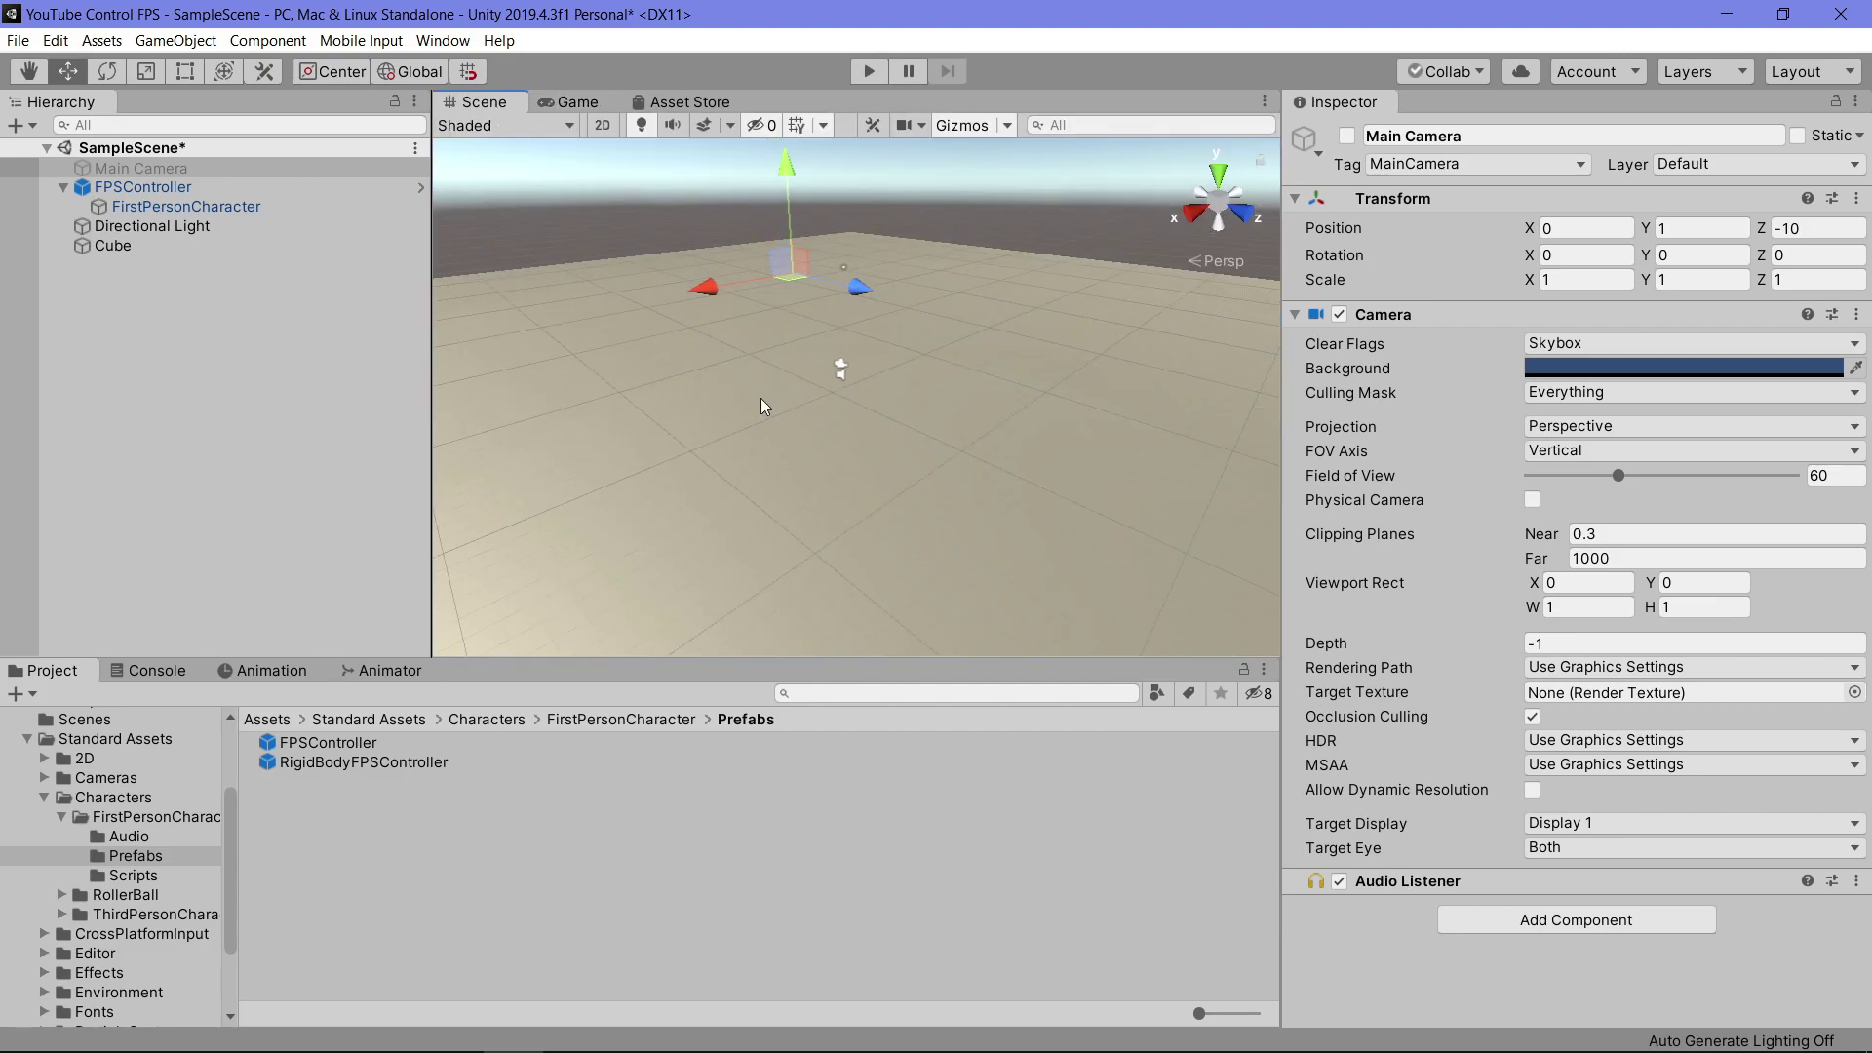
{"action": "scroll", "coordinate": [760, 398], "scroll_direction": "down", "scroll_amount": 5}
{"action": "scroll", "coordinate": [787, 343], "scroll_direction": "up", "scroll_amount": 5}
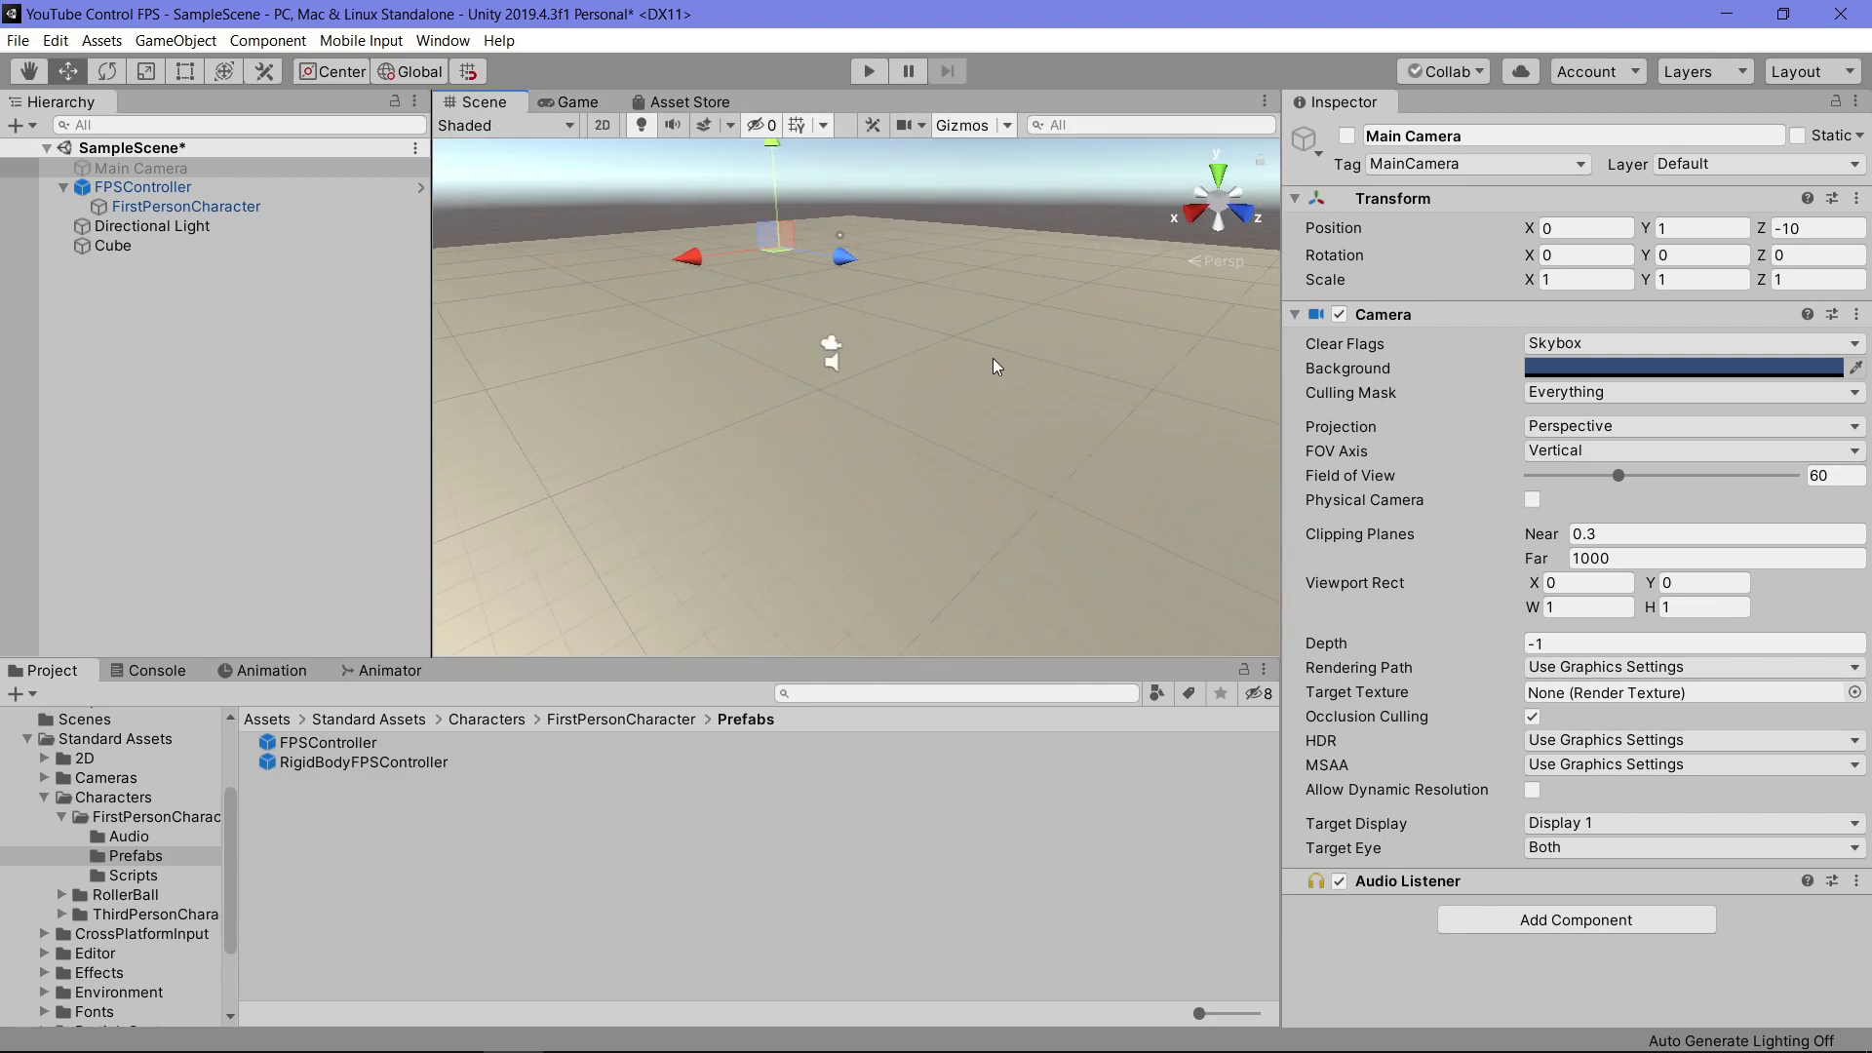
{"action": "left_click", "coordinate": [888, 361]}
{"action": "left_click", "coordinate": [192, 226]}
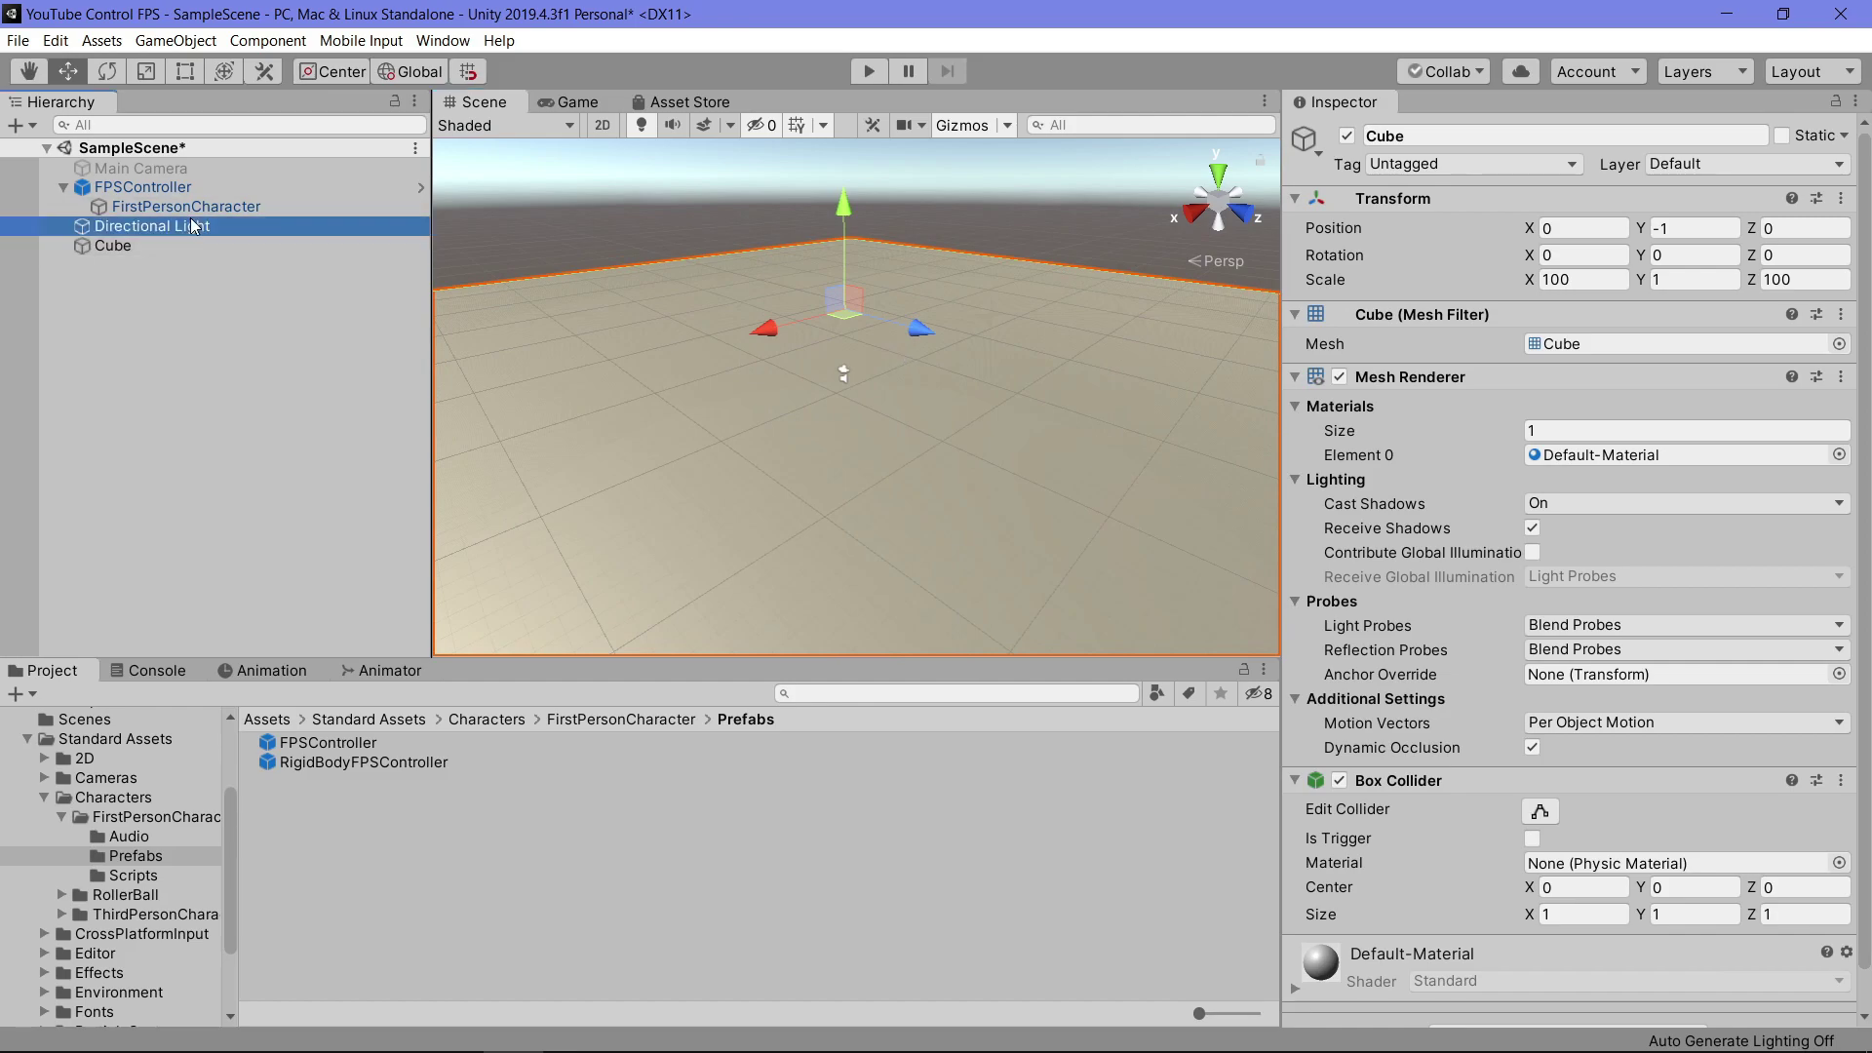
{"action": "double_click", "coordinate": [138, 250]}
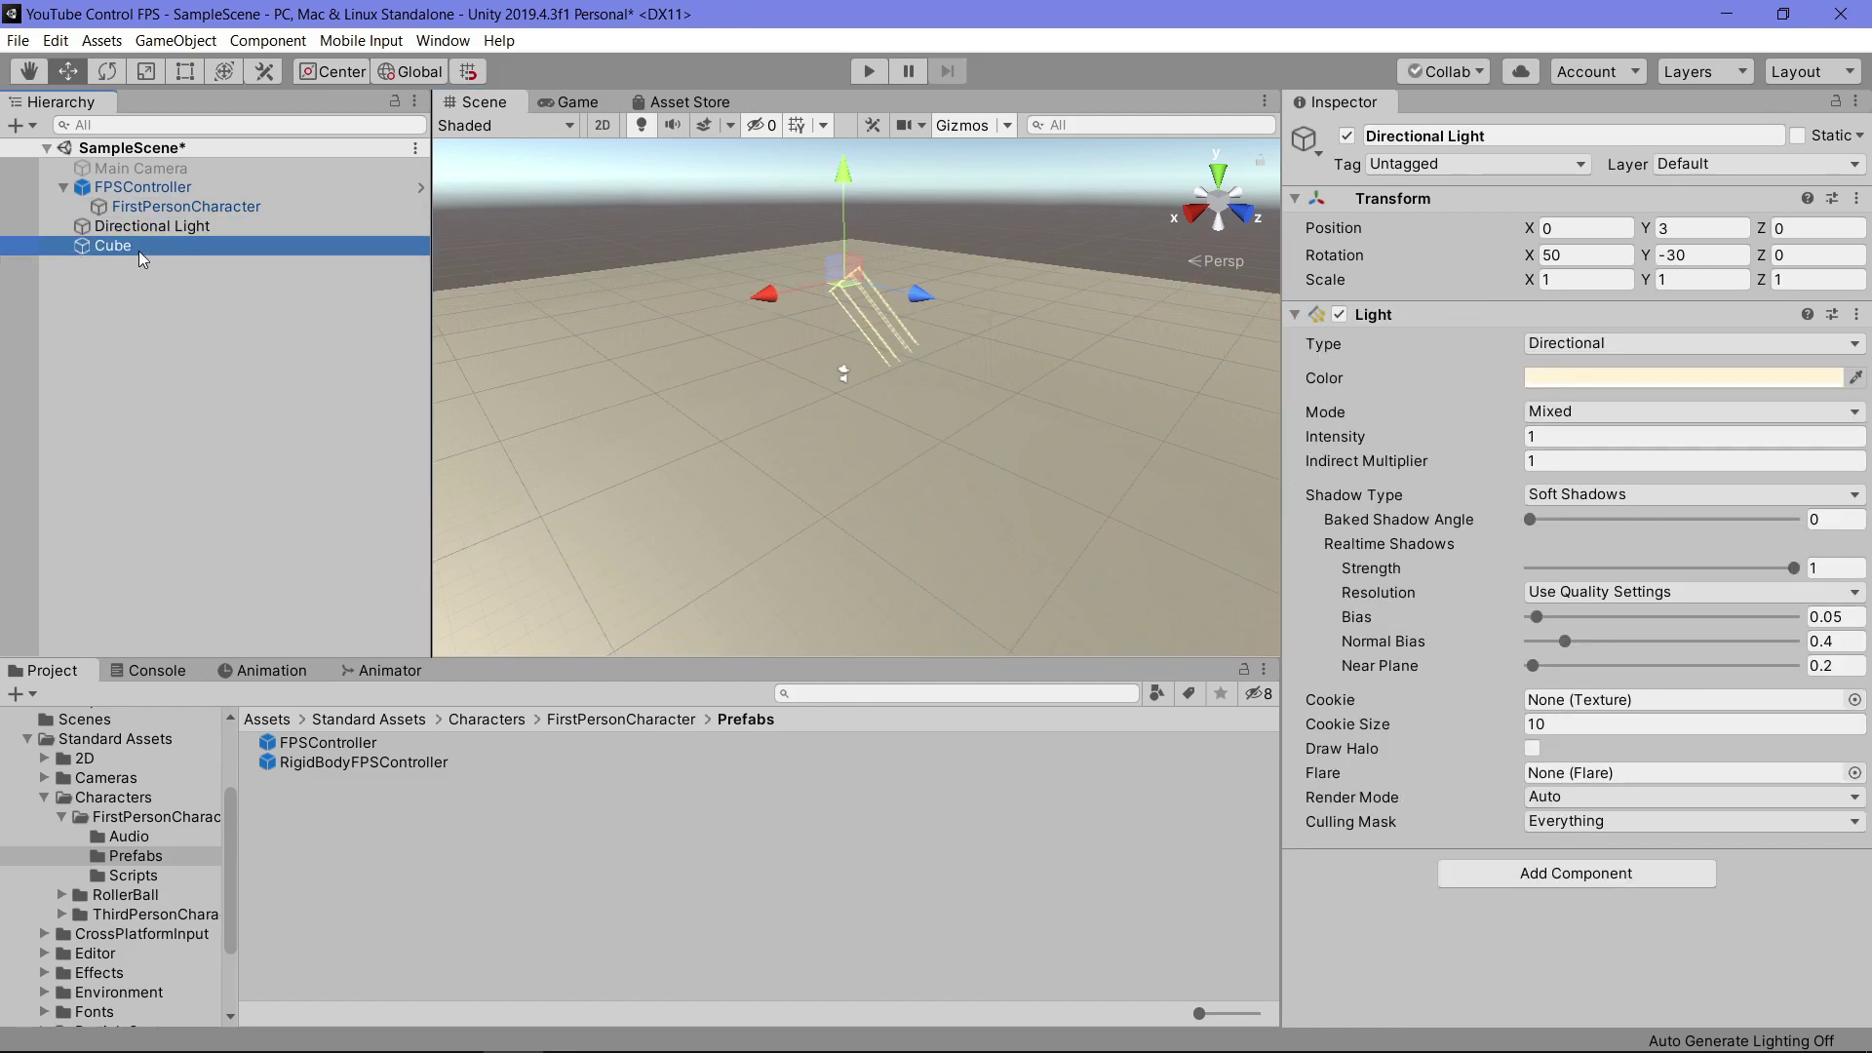
{"action": "scroll", "coordinate": [899, 518], "scroll_direction": "up", "scroll_amount": 3}
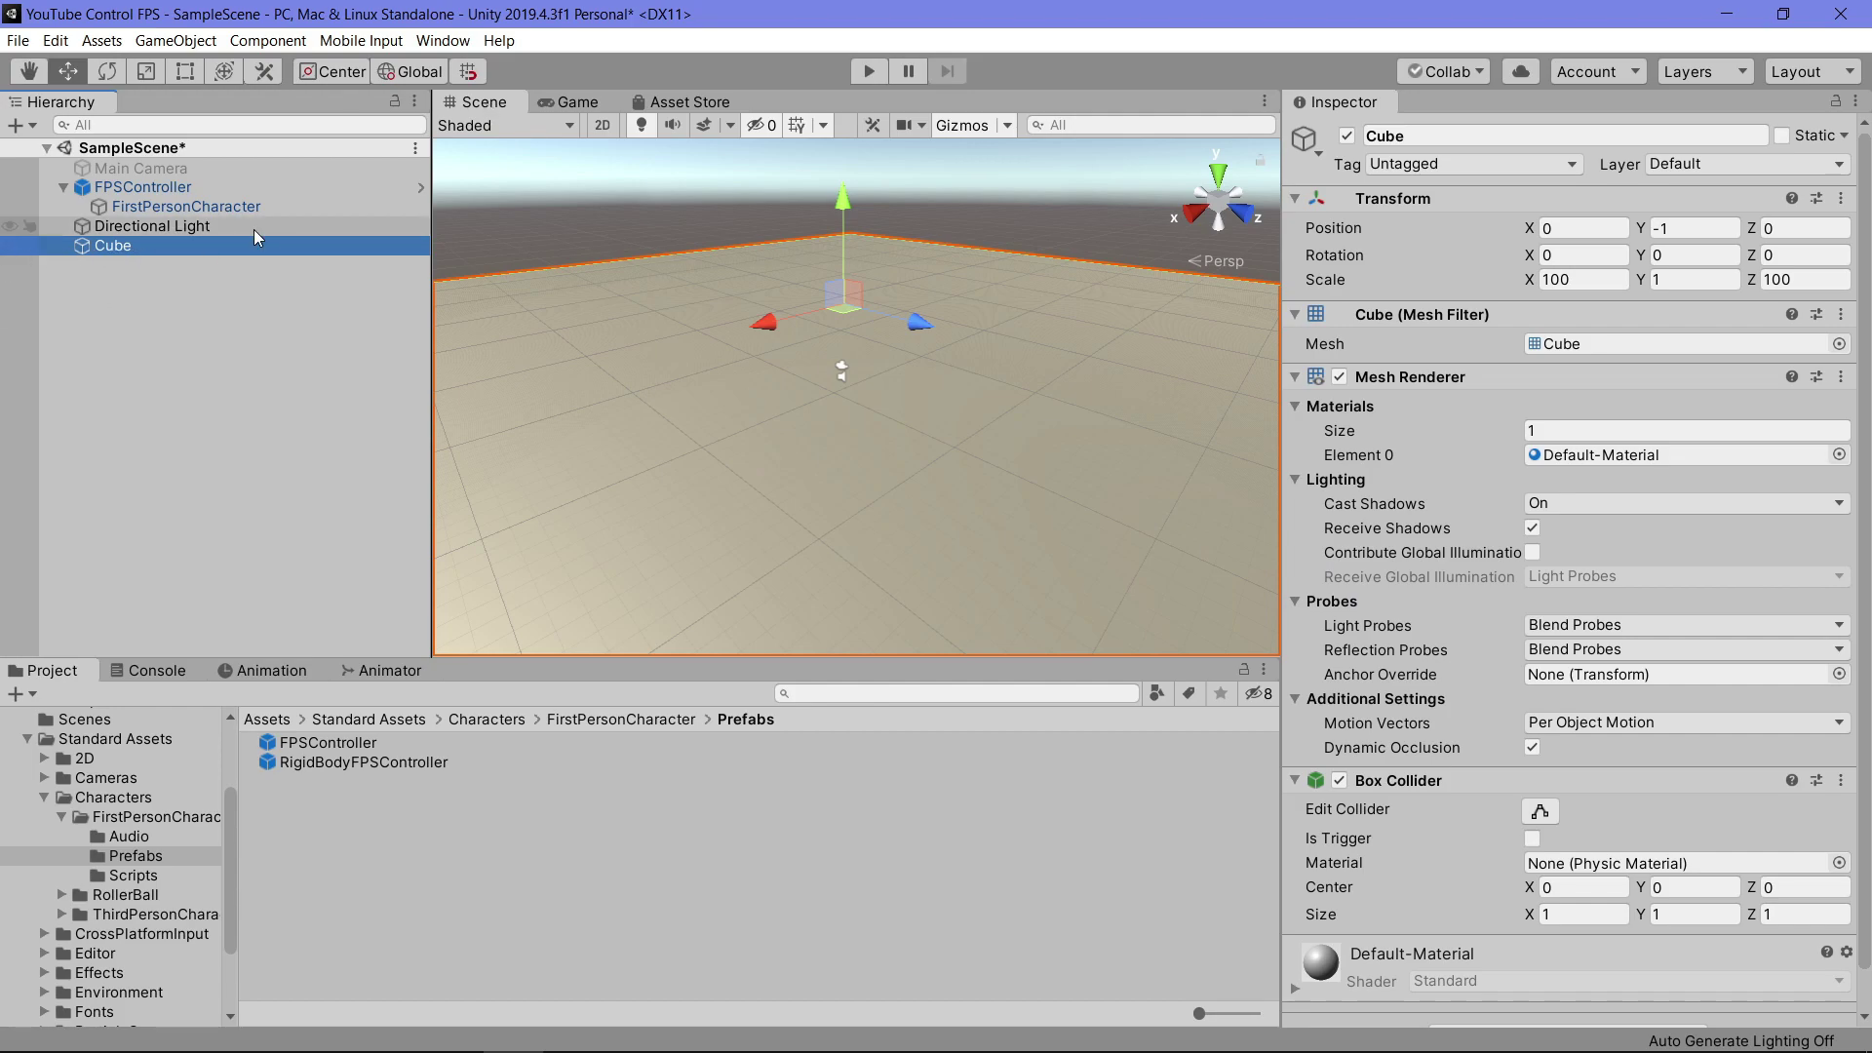
Generate the scene lighting from Rendering > Lighting Settings, then close the Lighting window
{"action": "left_click", "coordinate": [440, 41]}
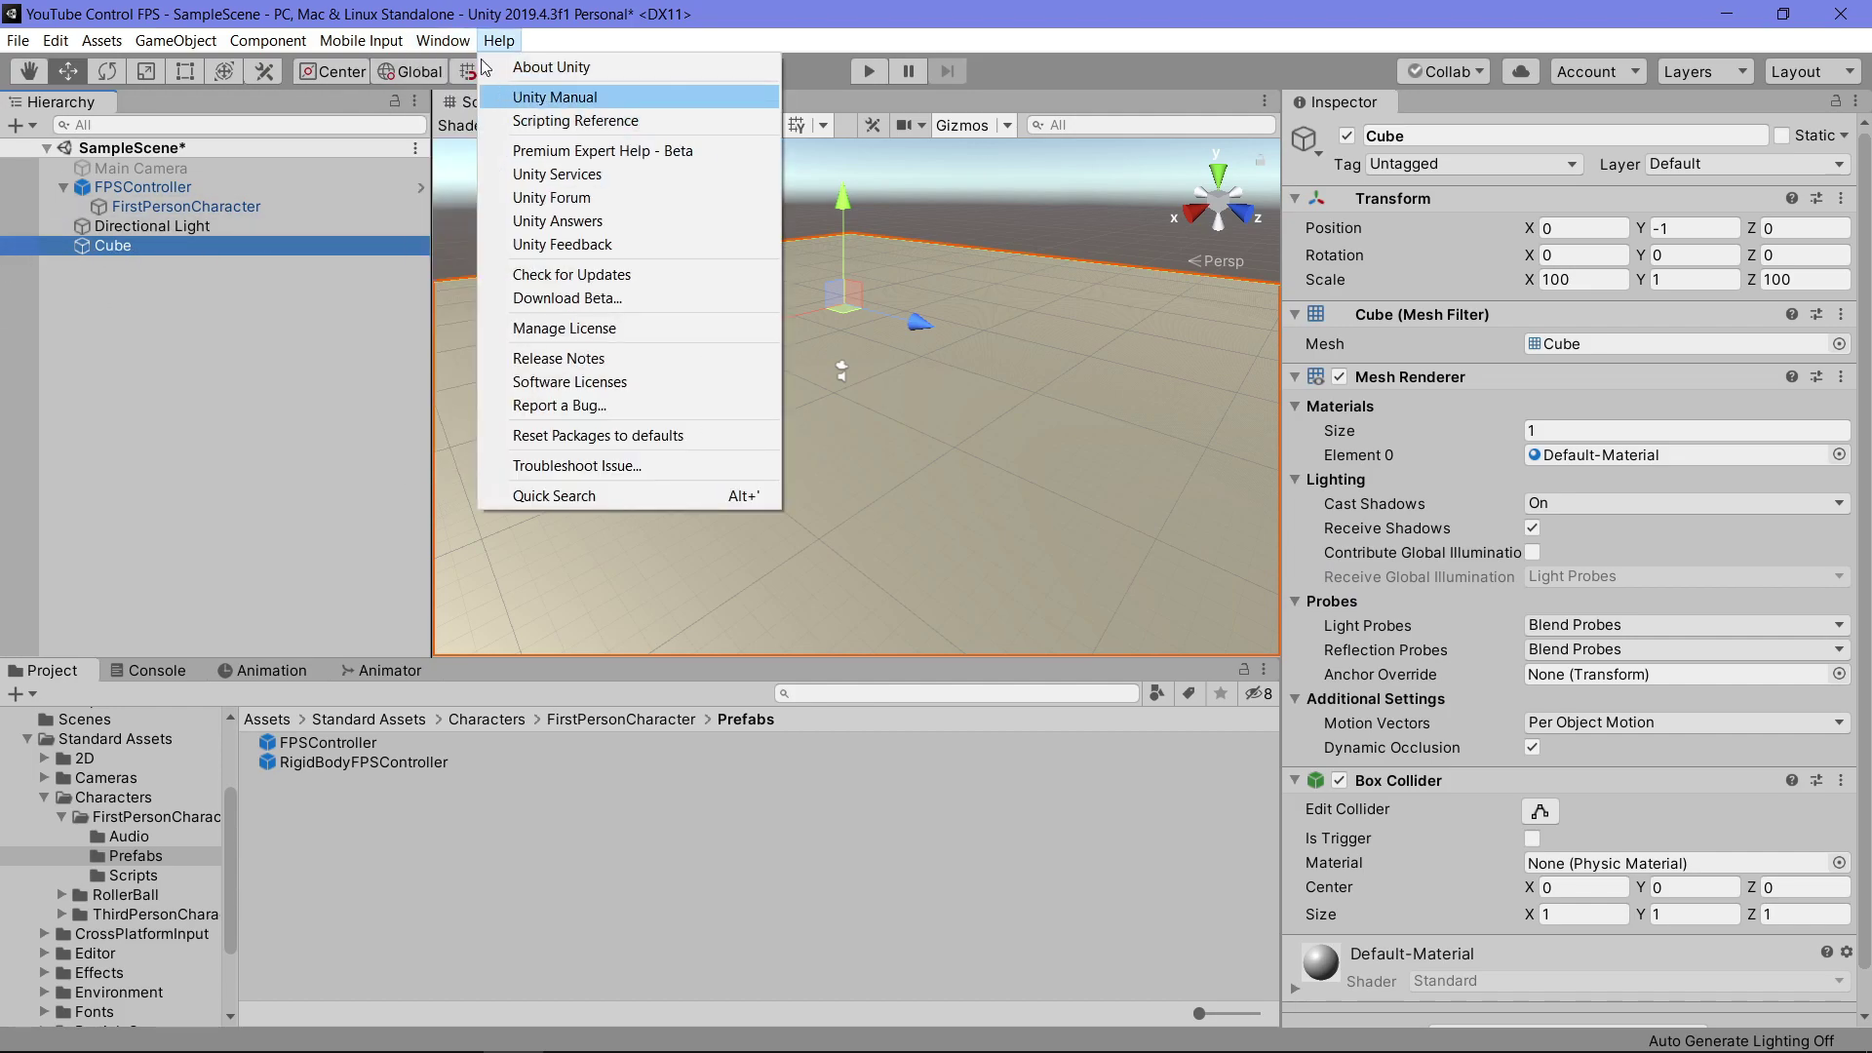
{"action": "mouse_move", "coordinate": [496, 267]}
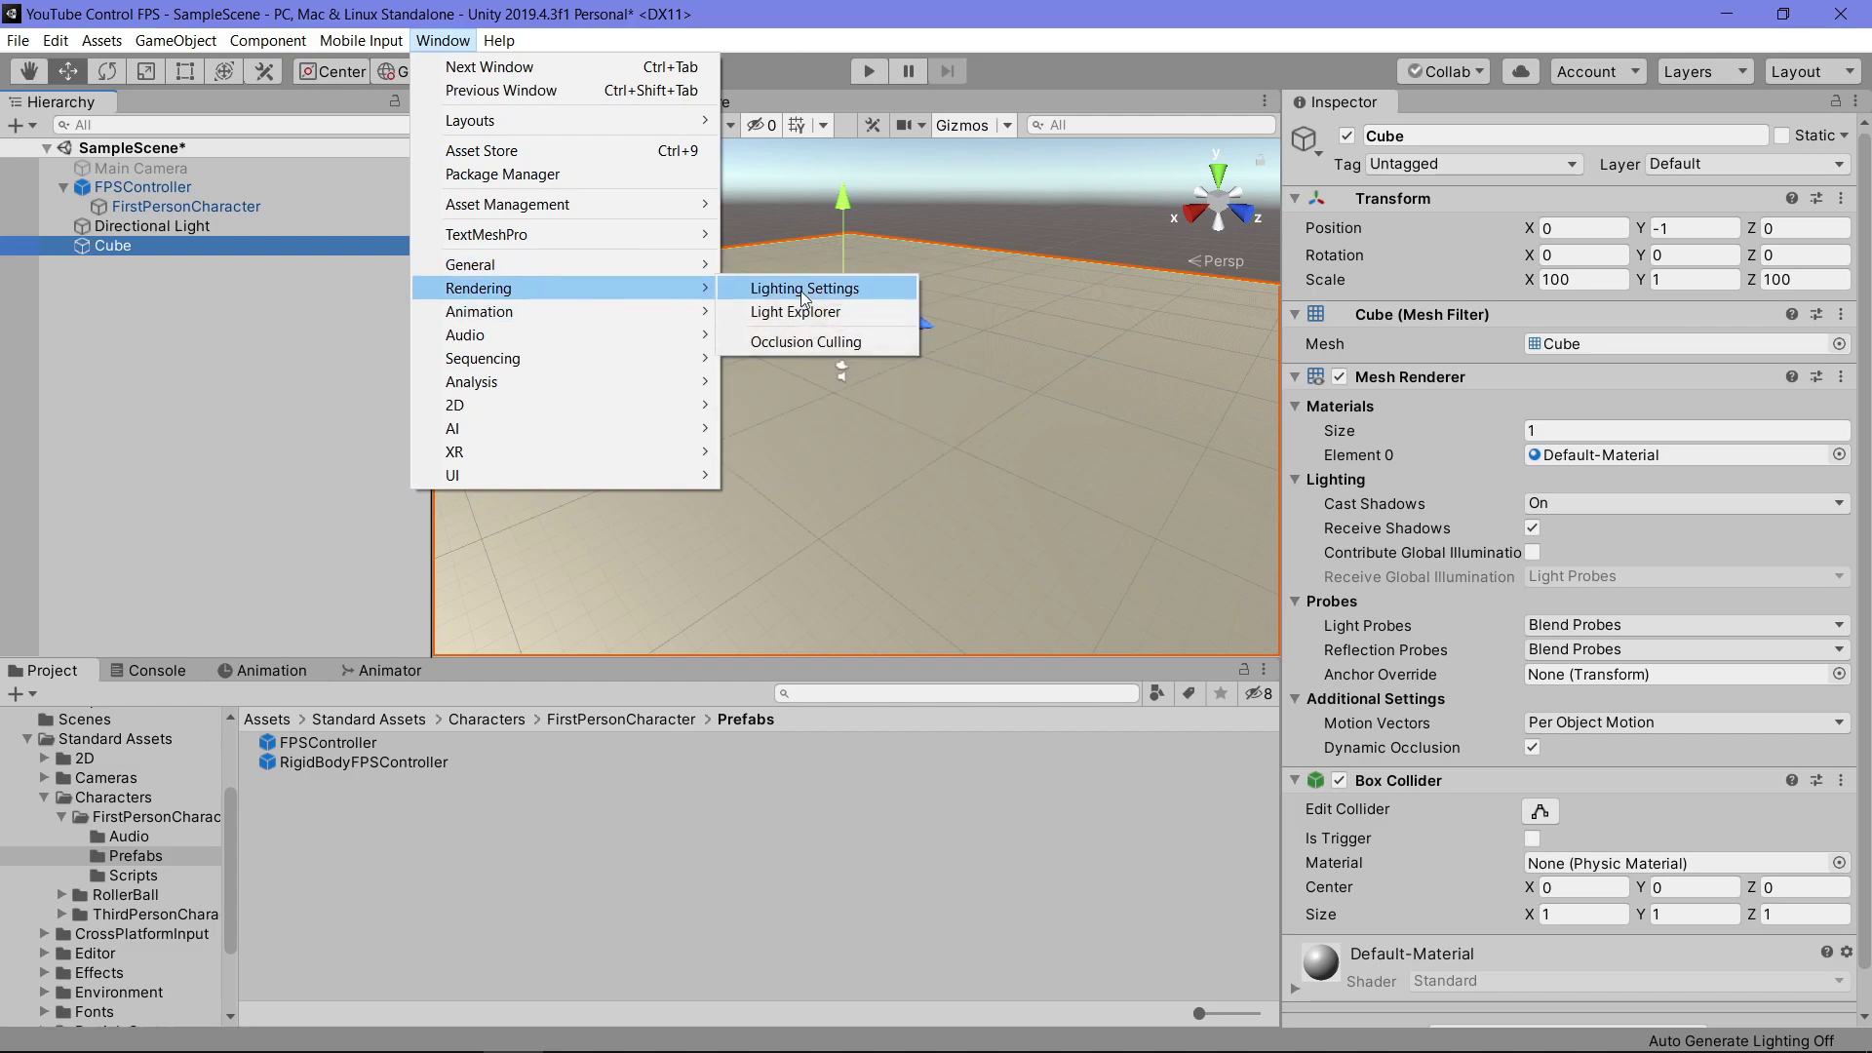
{"action": "left_click", "coordinate": [803, 290]}
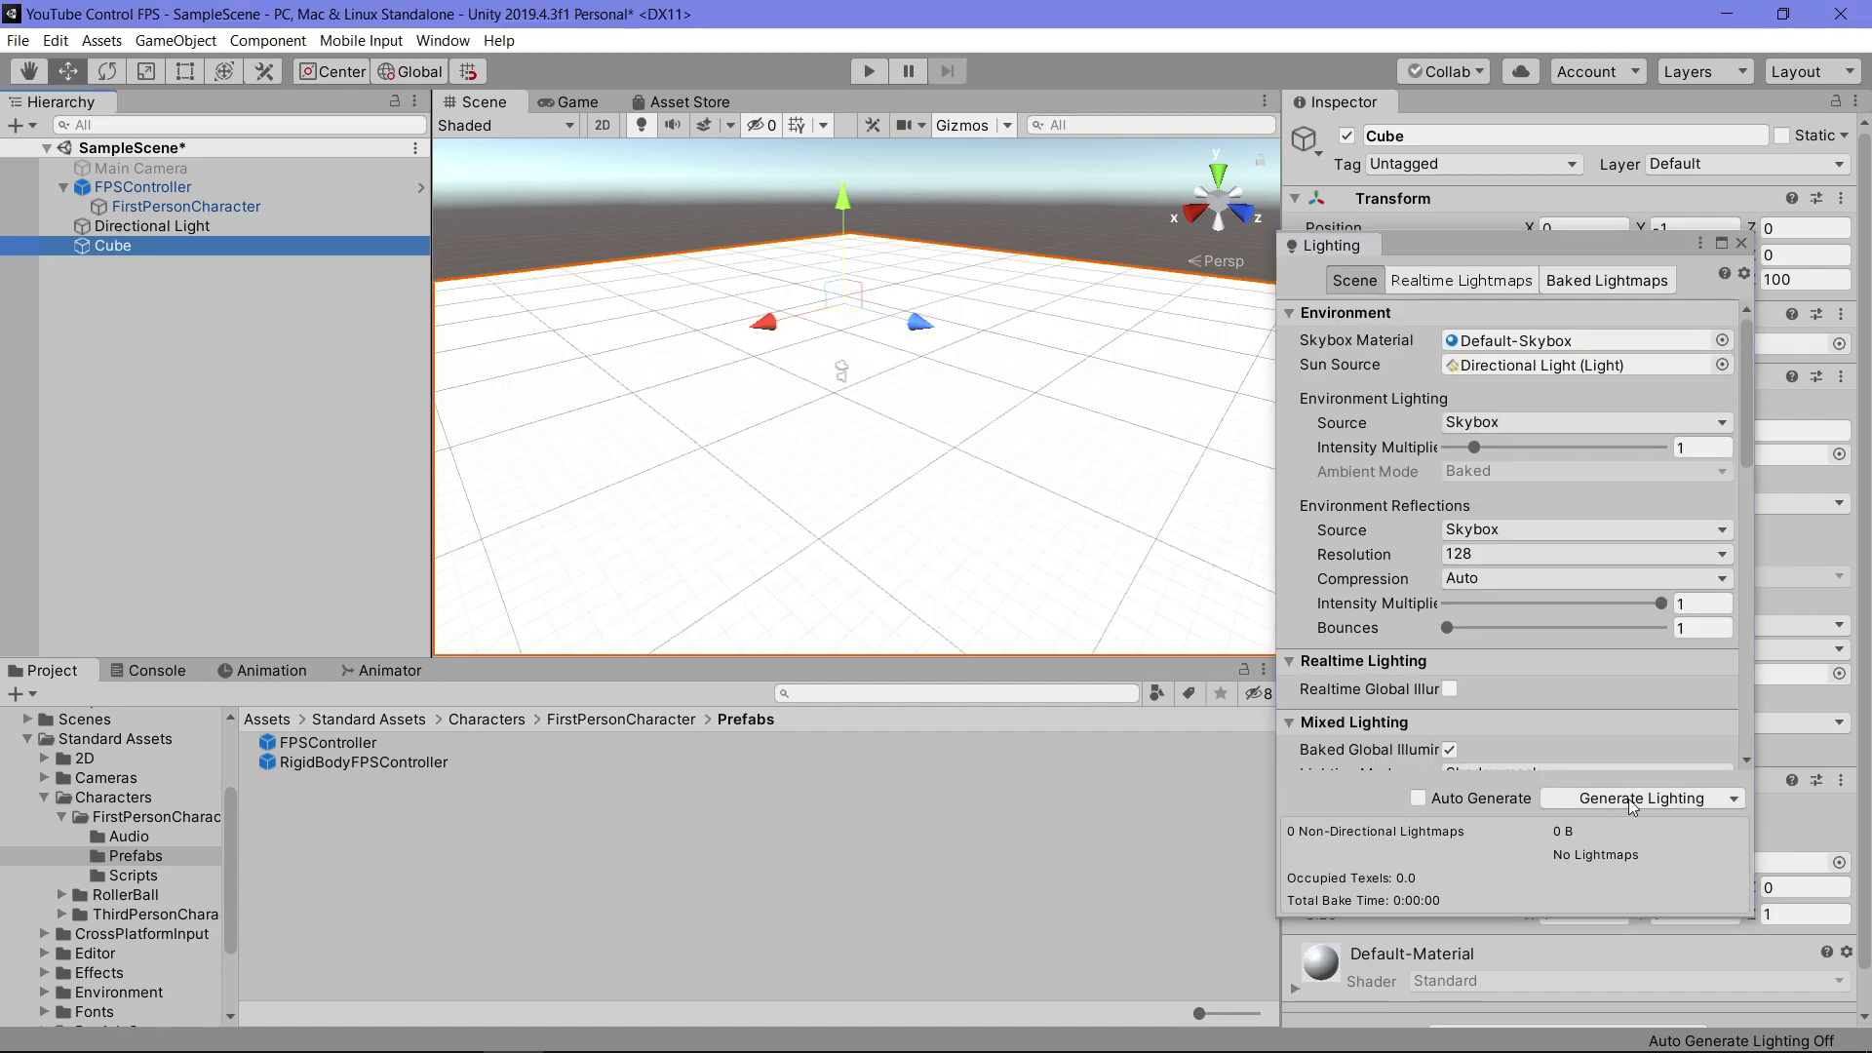
{"action": "left_click", "coordinate": [1630, 800]}
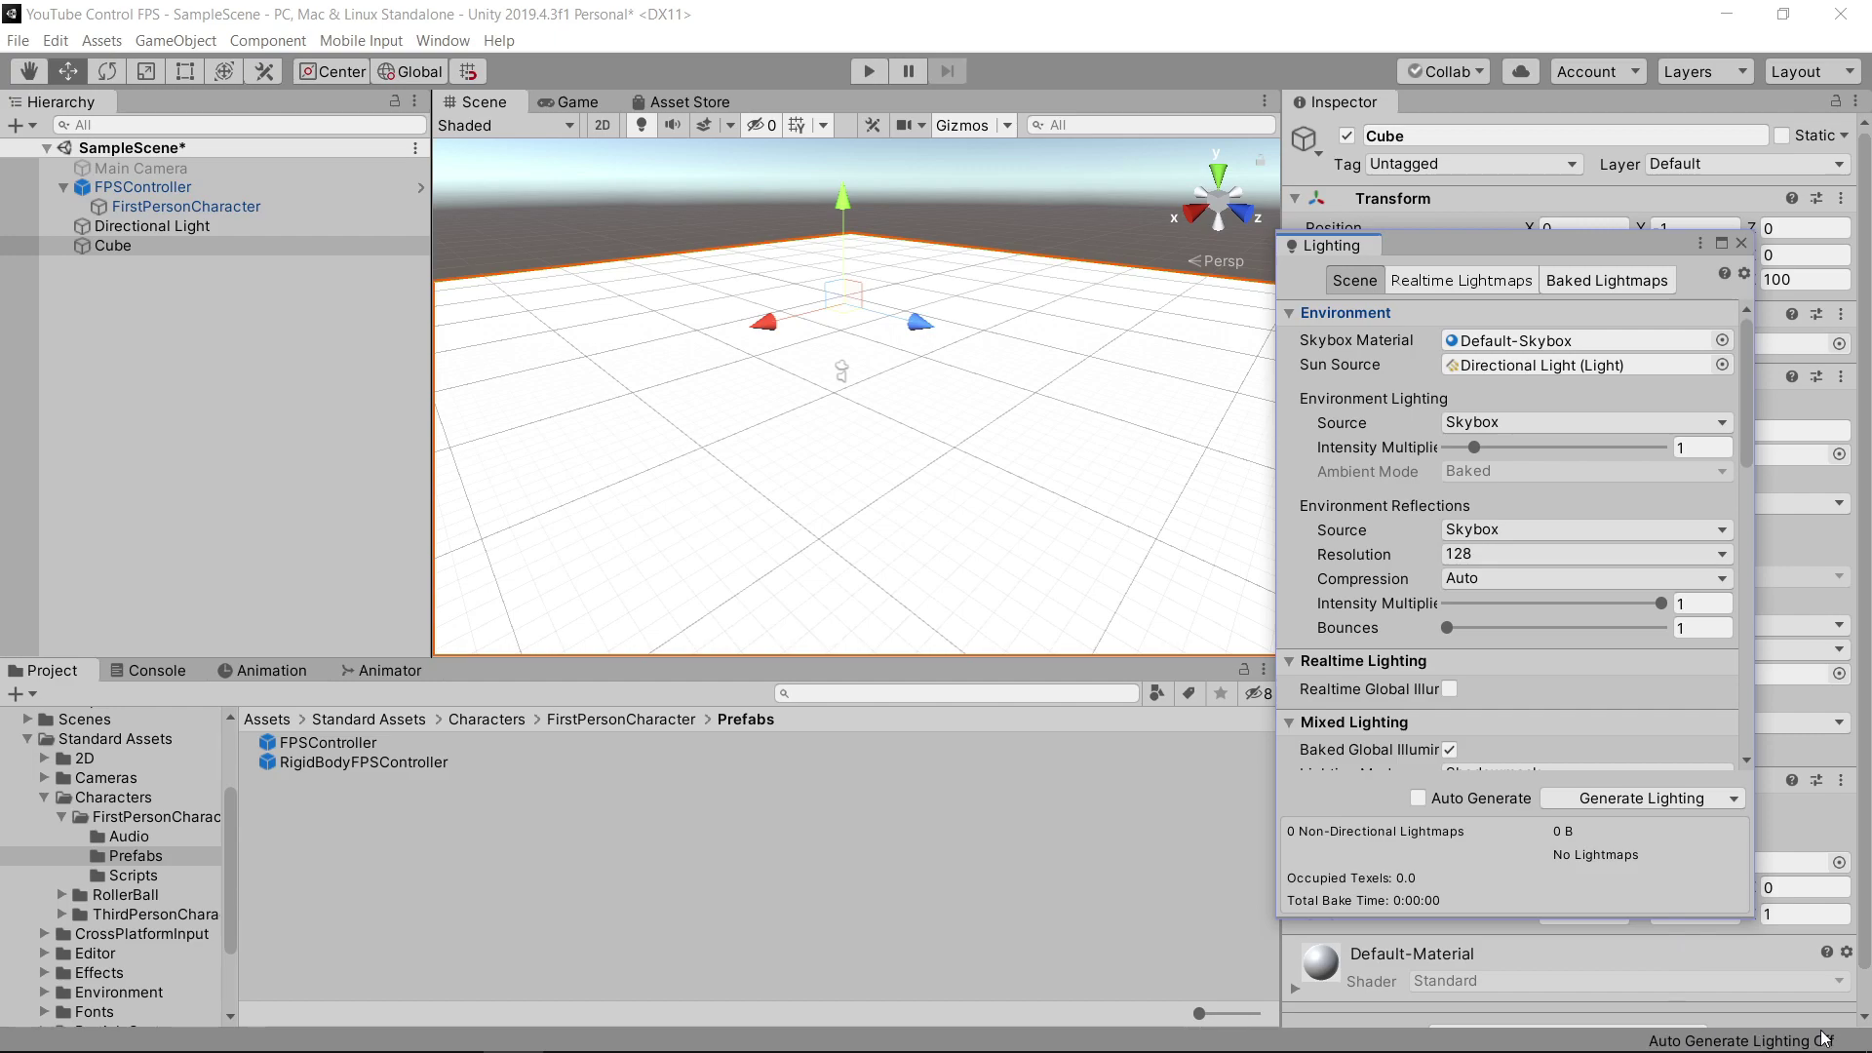
{"action": "left_click", "coordinate": [1742, 250]}
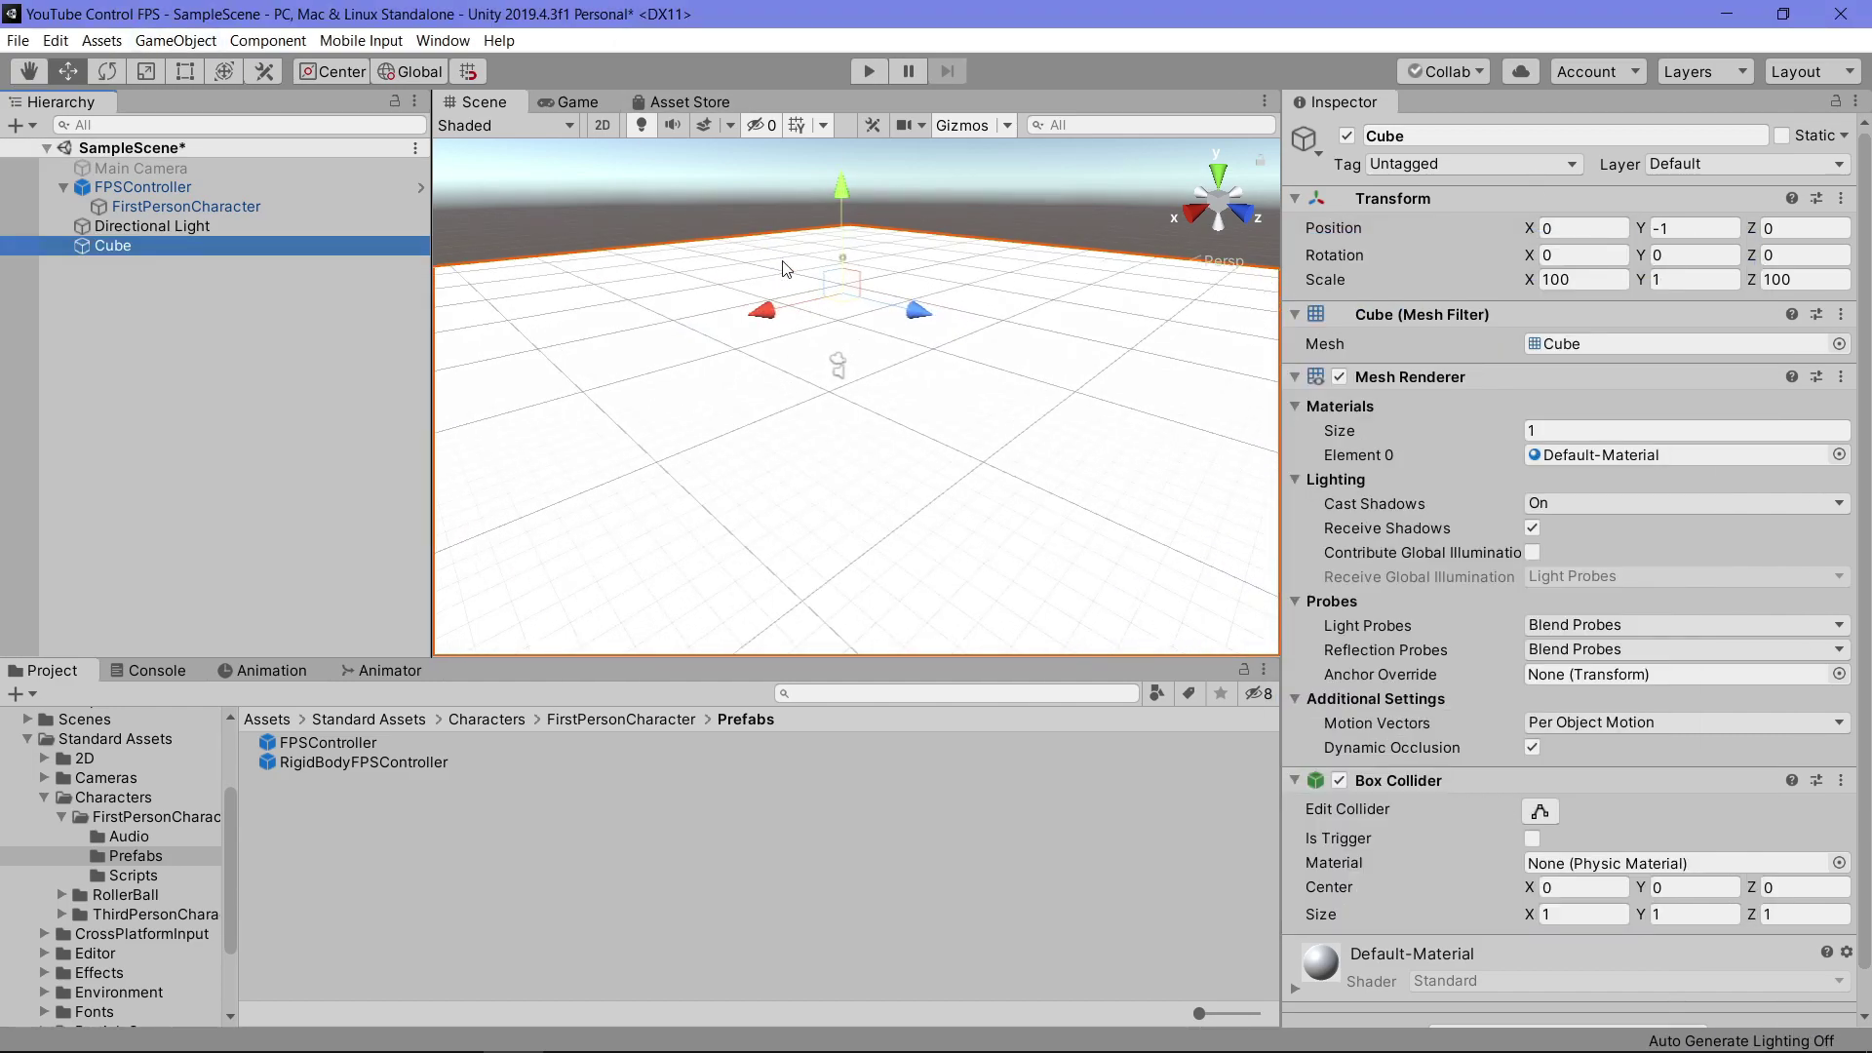
Frame the ground plane and select FPSController's FirstPersonCharacter camera
{"action": "key", "text": "f"}
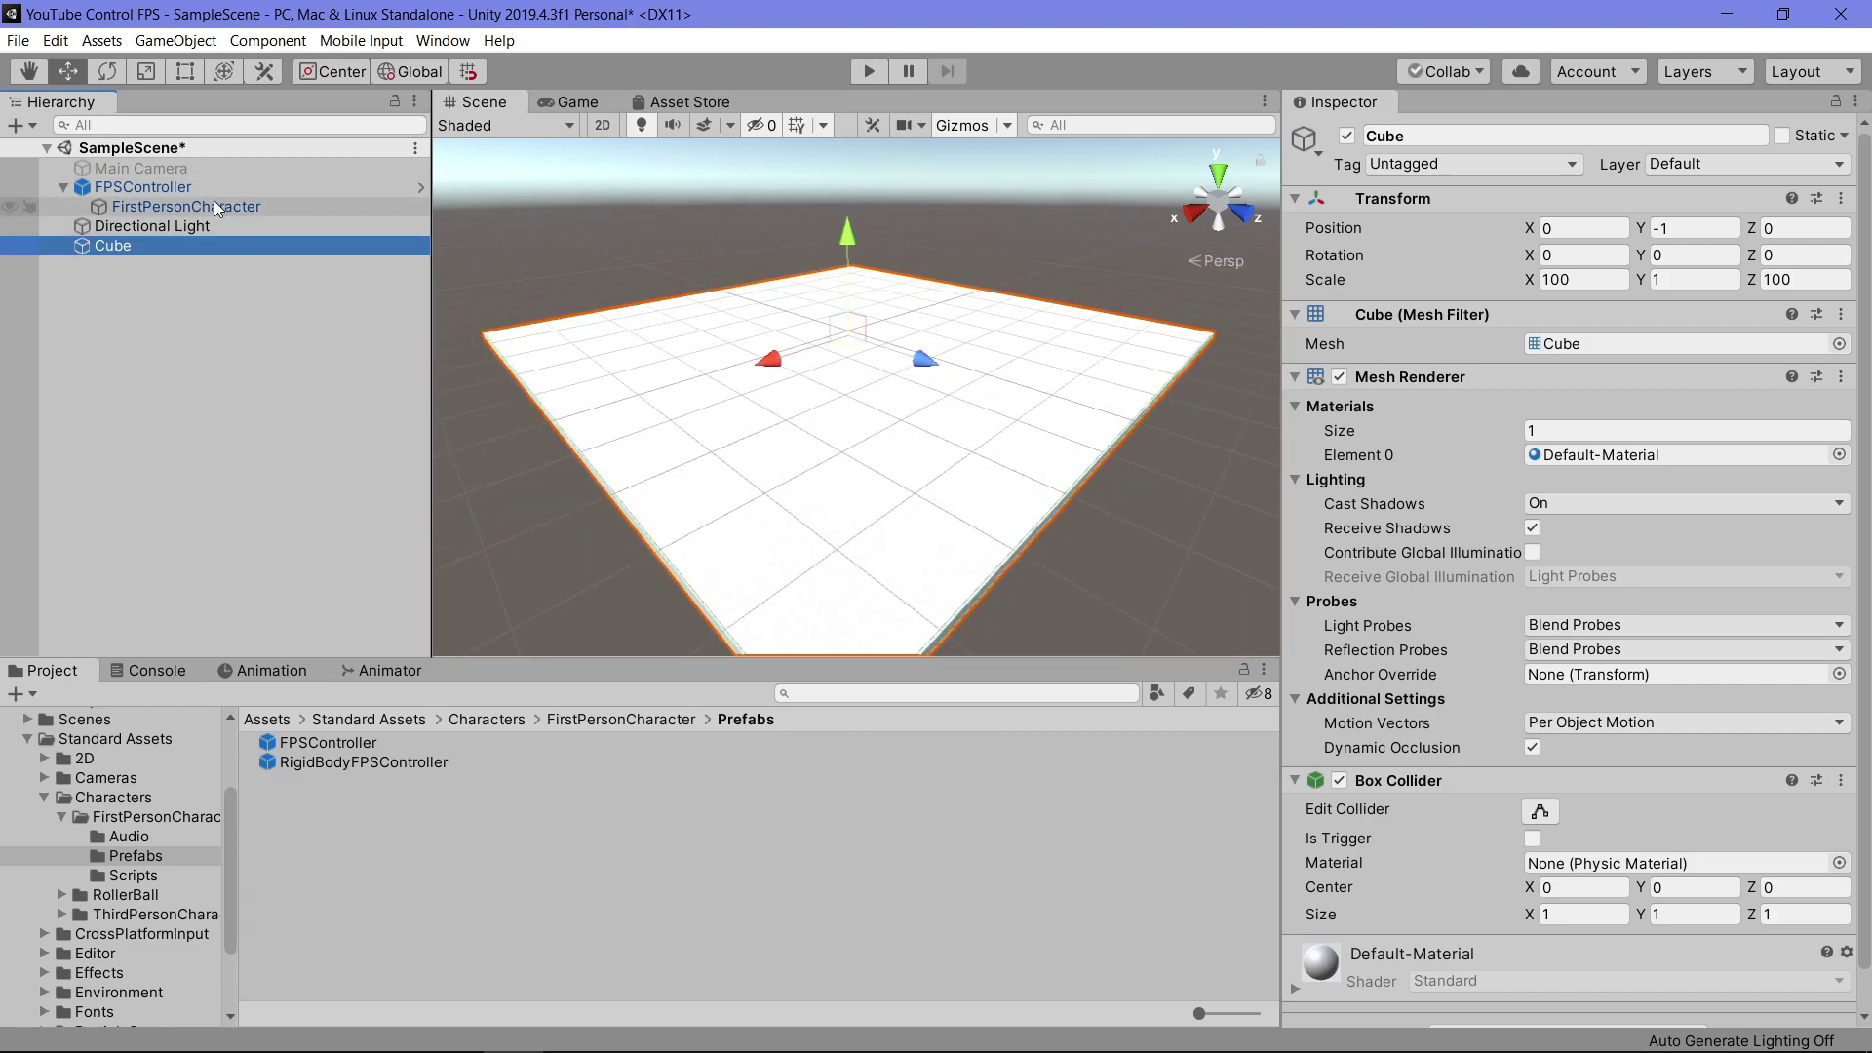
{"action": "left_click", "coordinate": [215, 188]}
{"action": "left_click", "coordinate": [241, 207]}
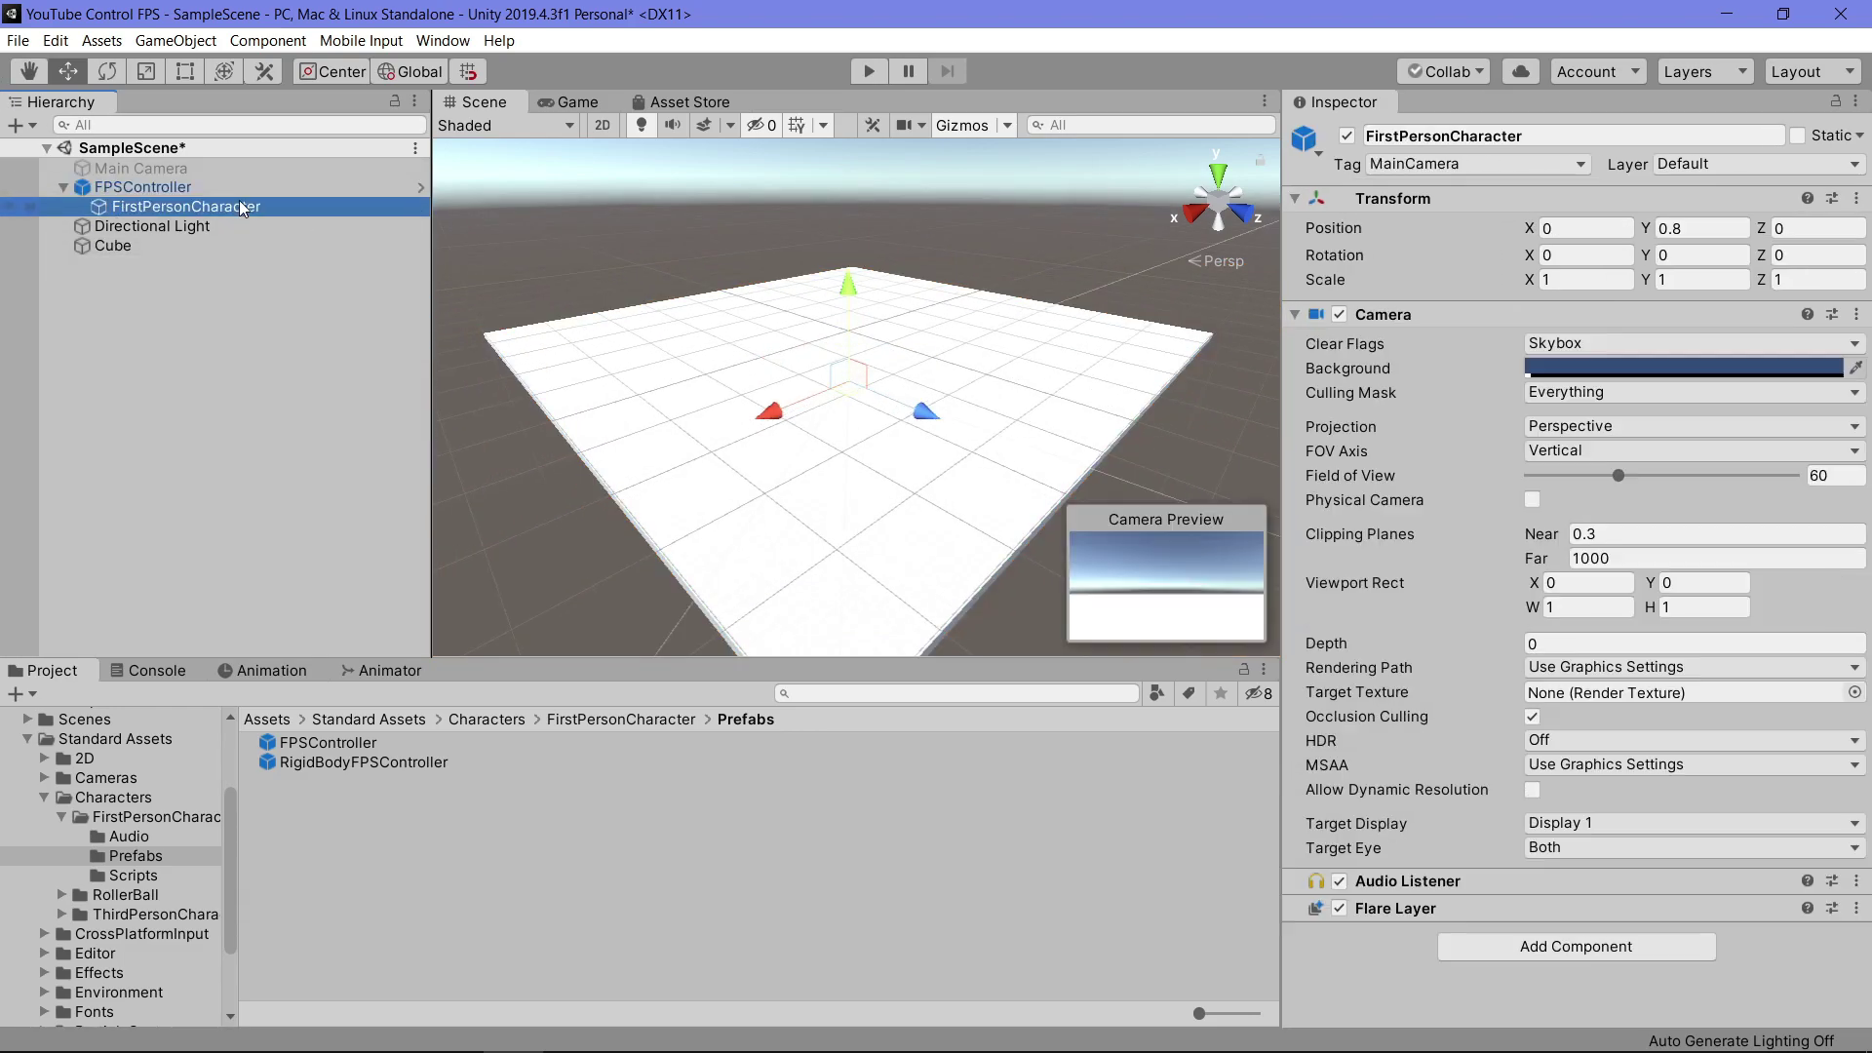
Play-test the lit scene, then stop and list the Standard Assets folder contents
{"action": "left_click", "coordinate": [862, 73]}
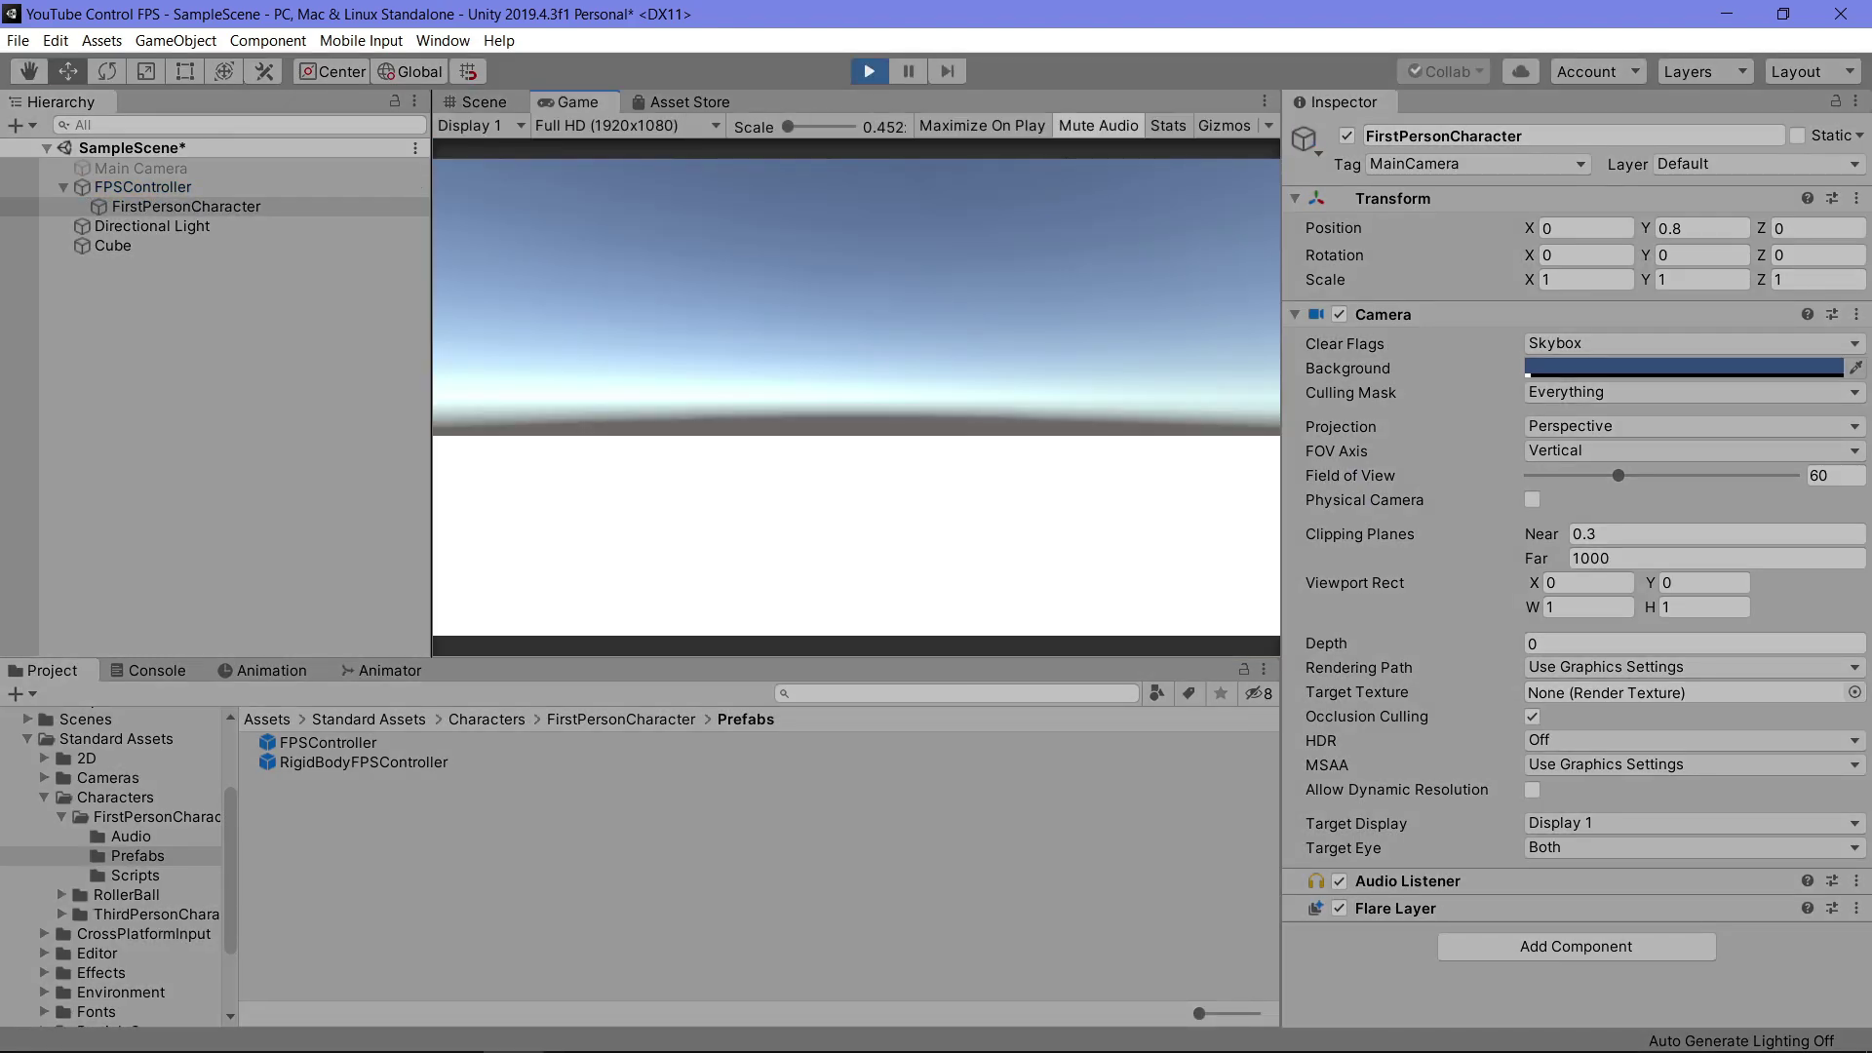
{"action": "key", "text": "w"}
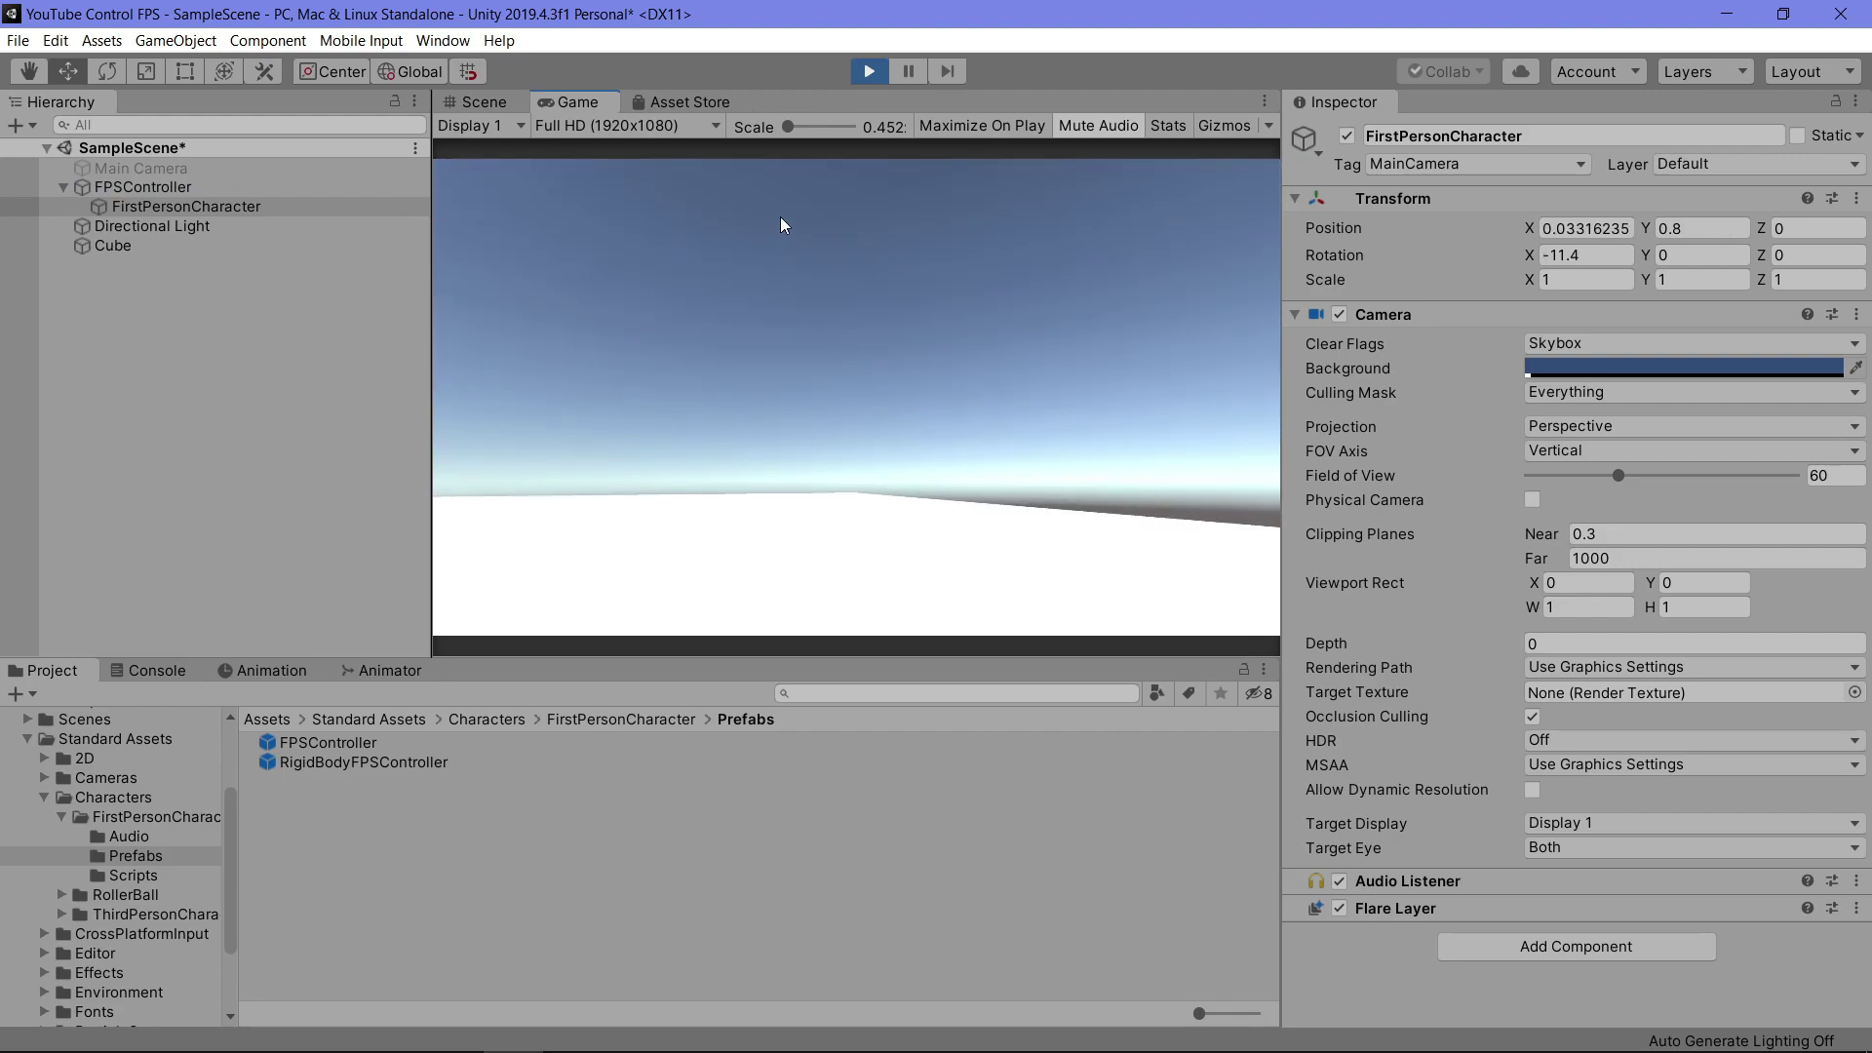
{"action": "key", "text": "ctrl+p"}
{"action": "left_click", "coordinate": [104, 249]}
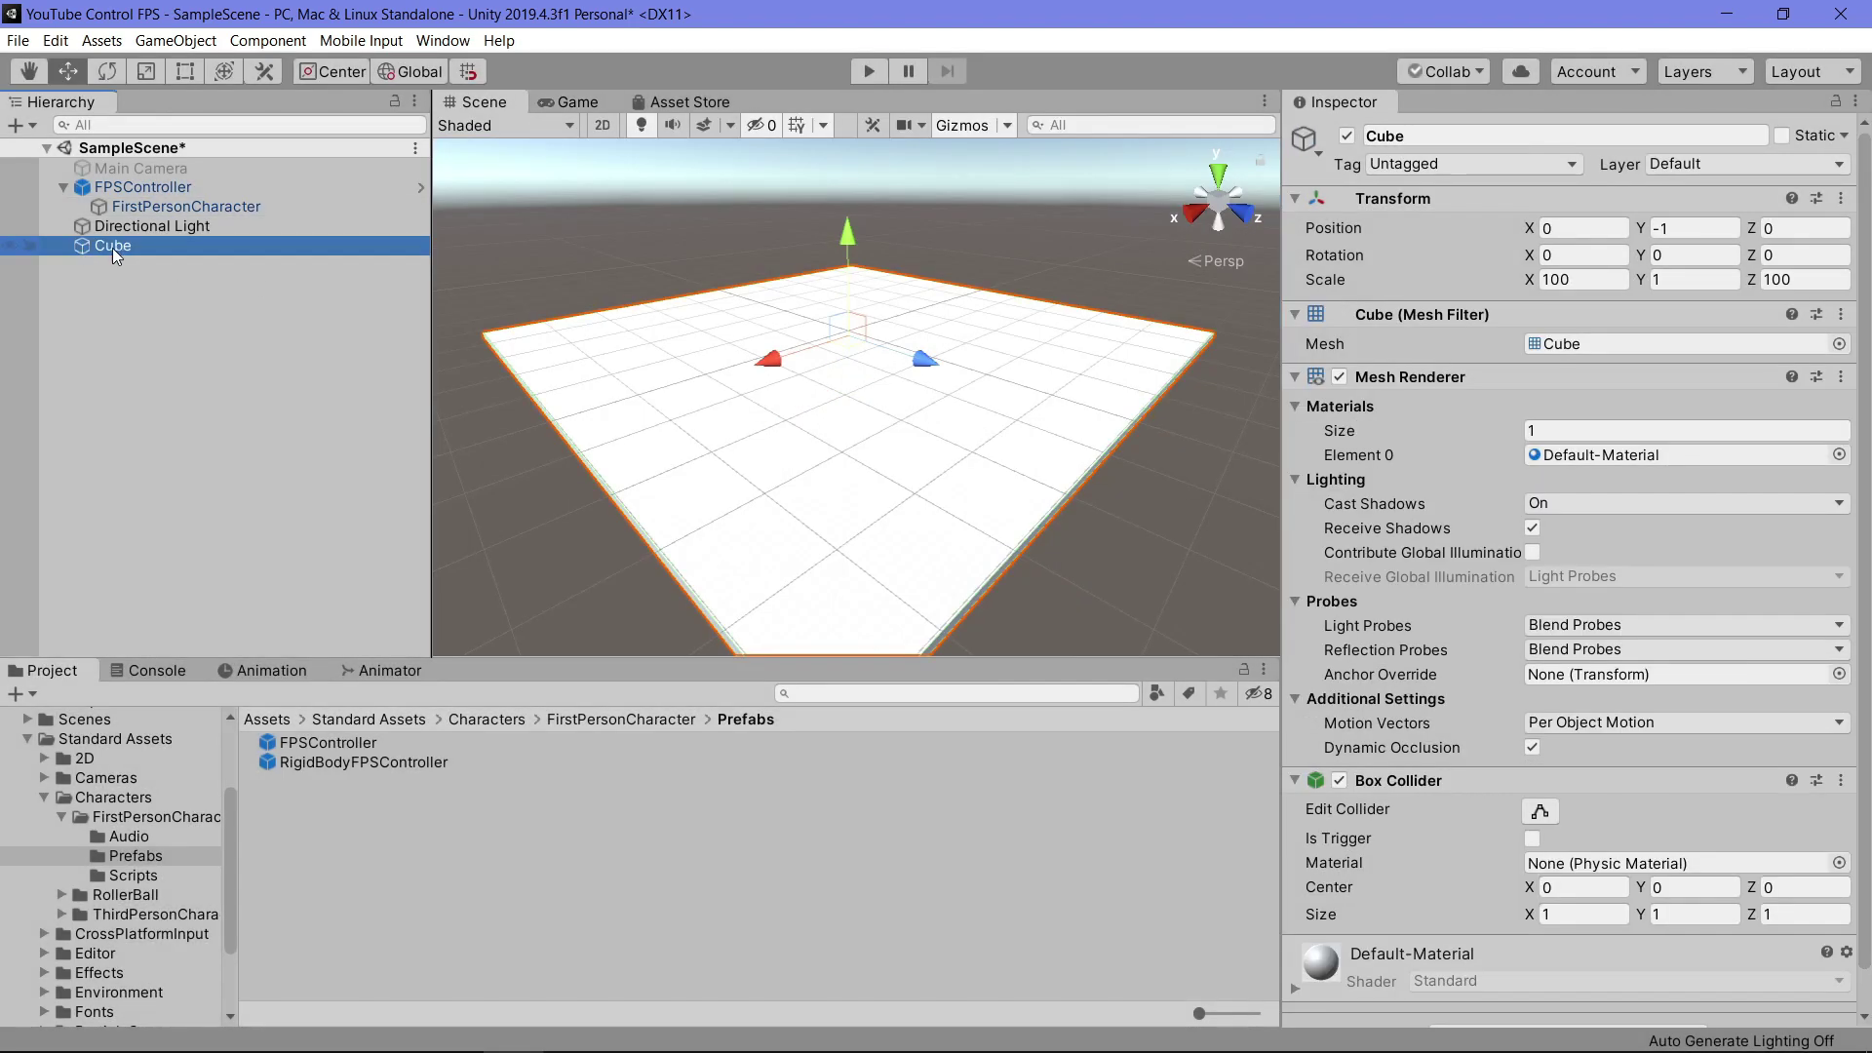
{"action": "left_click", "coordinate": [117, 741]}
Create a new material named Piso in the Assets folder
{"action": "scroll", "coordinate": [146, 747], "scroll_direction": "up", "scroll_amount": 3}
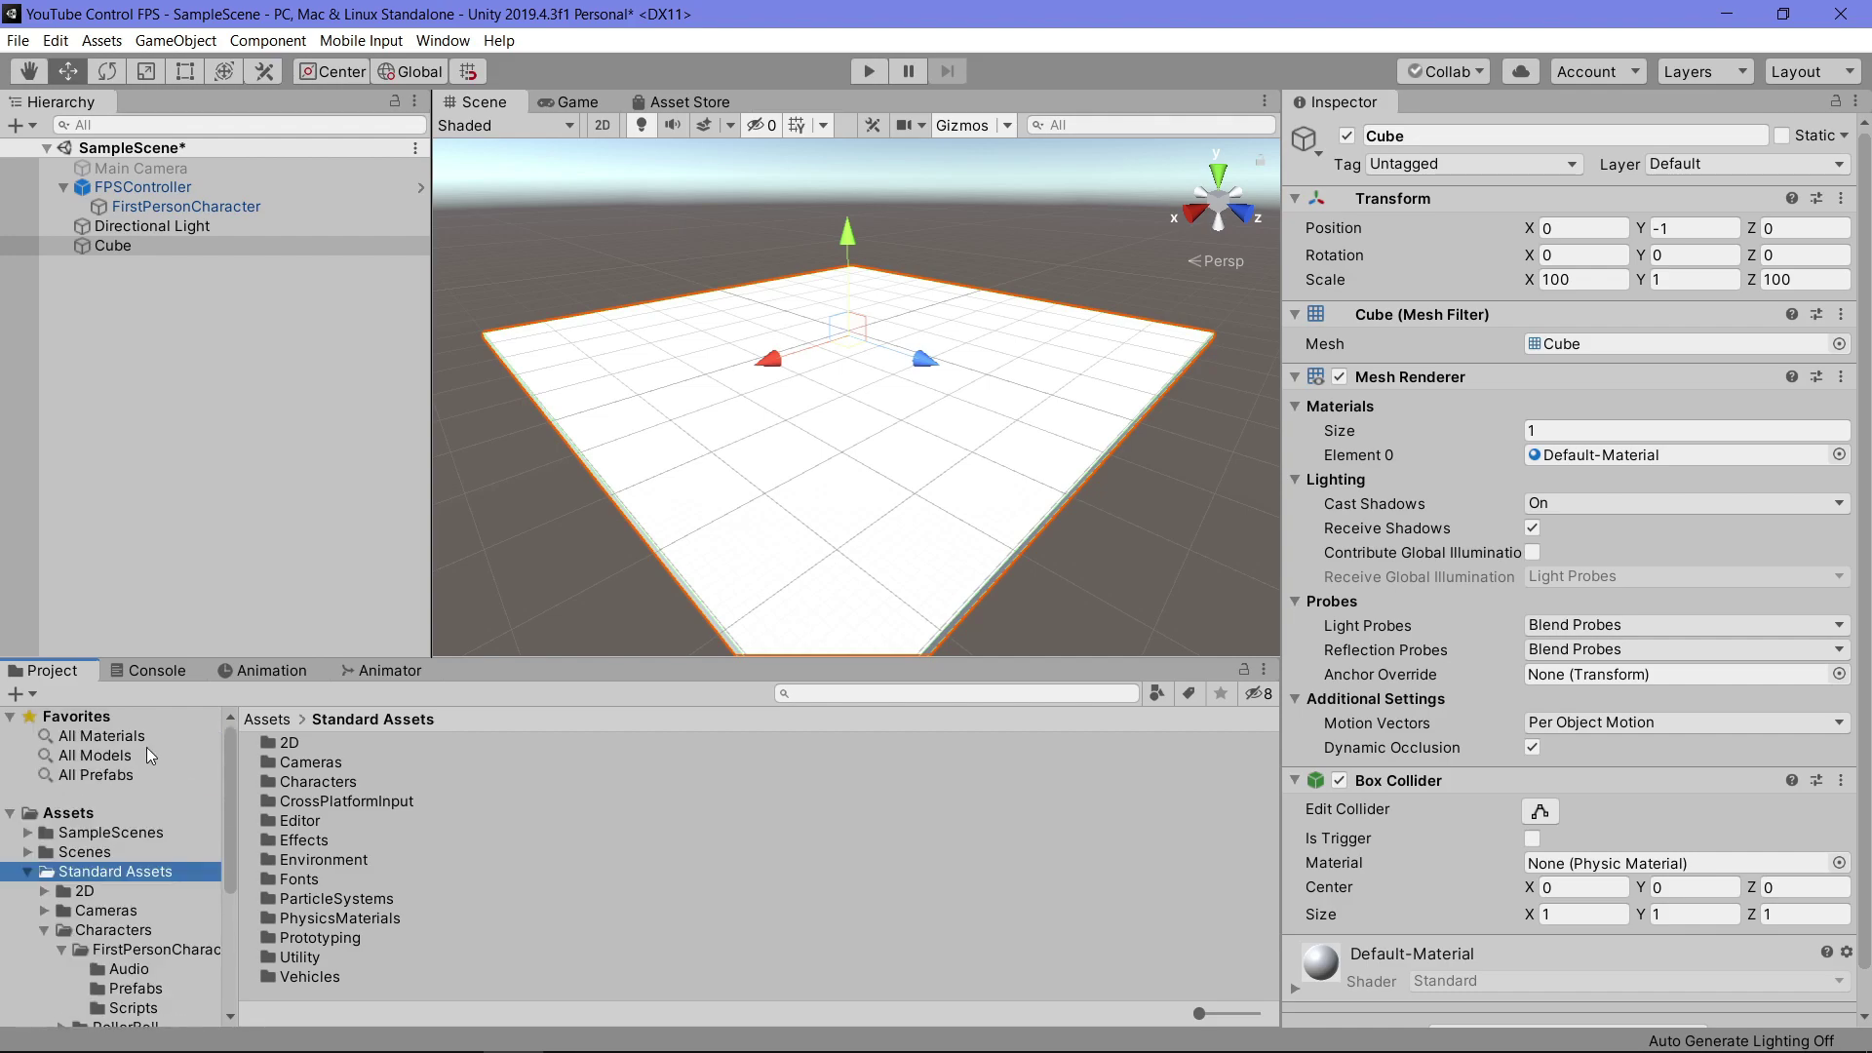
{"action": "left_click", "coordinate": [98, 813]}
{"action": "right_click", "coordinate": [317, 892]}
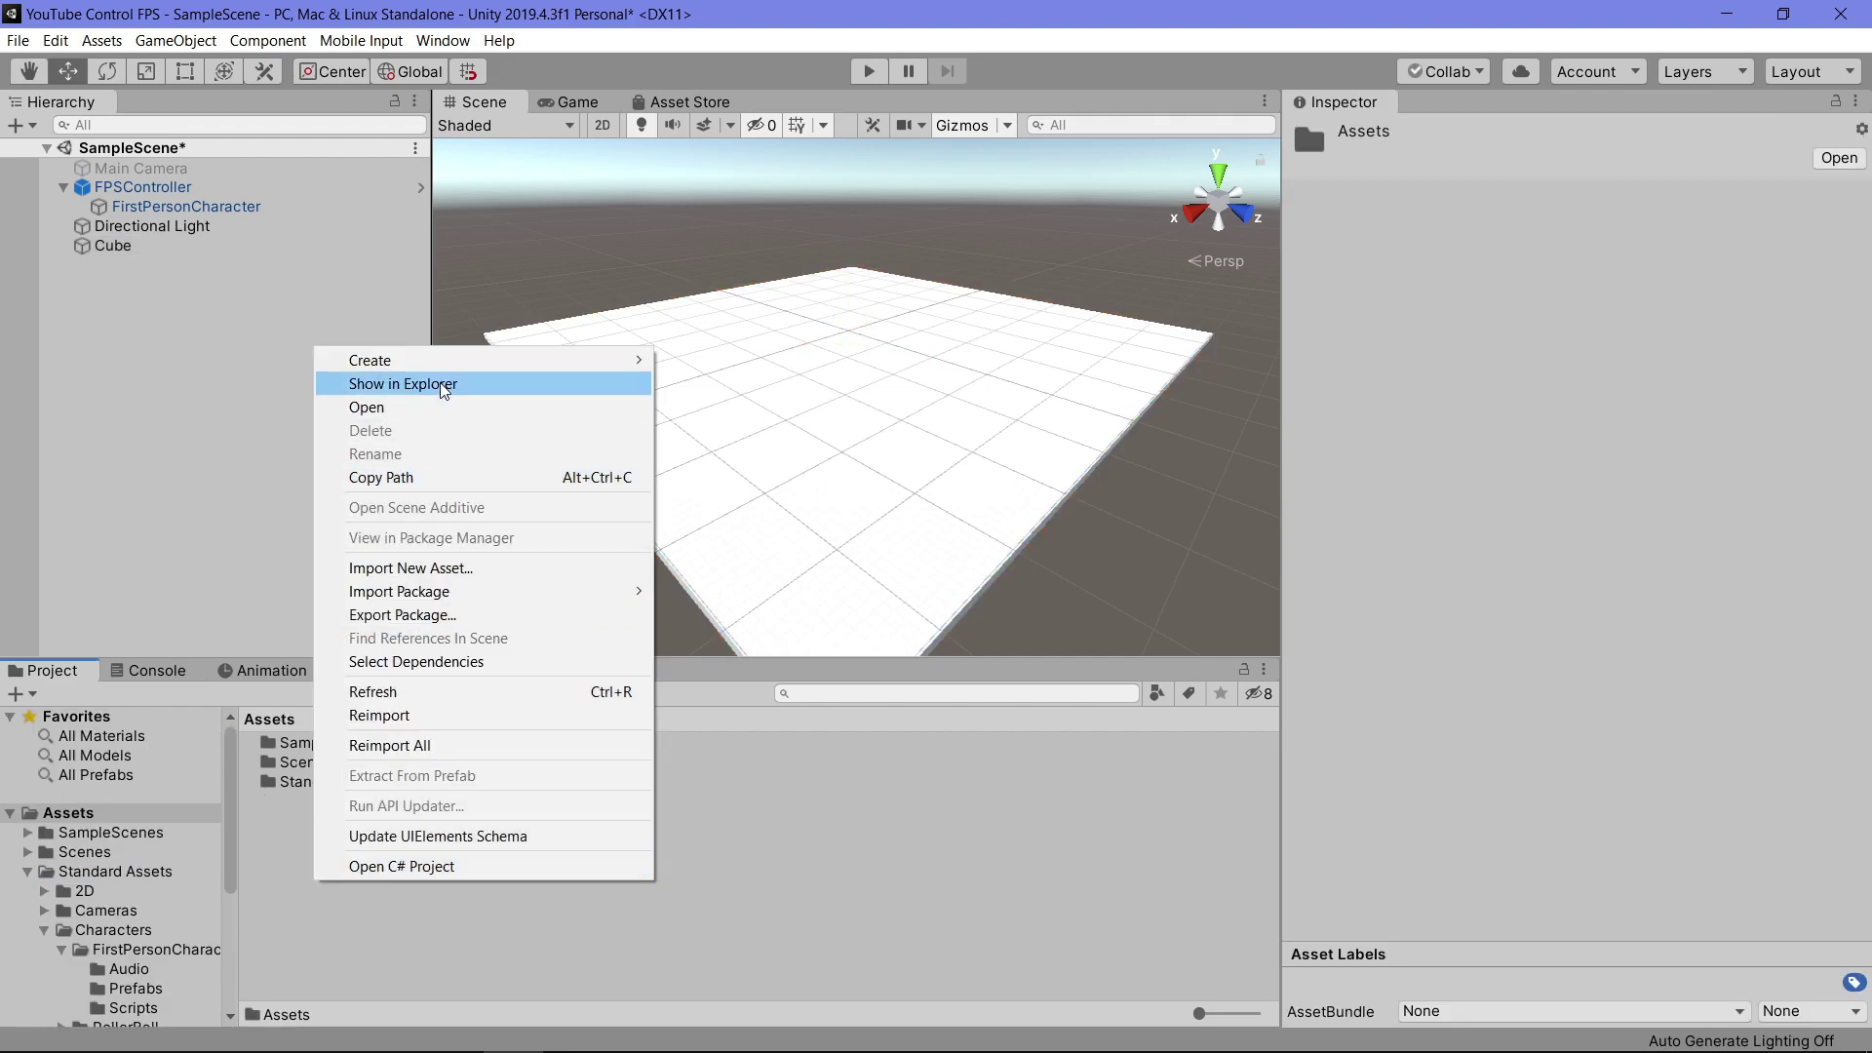
{"action": "mouse_move", "coordinate": [468, 360]}
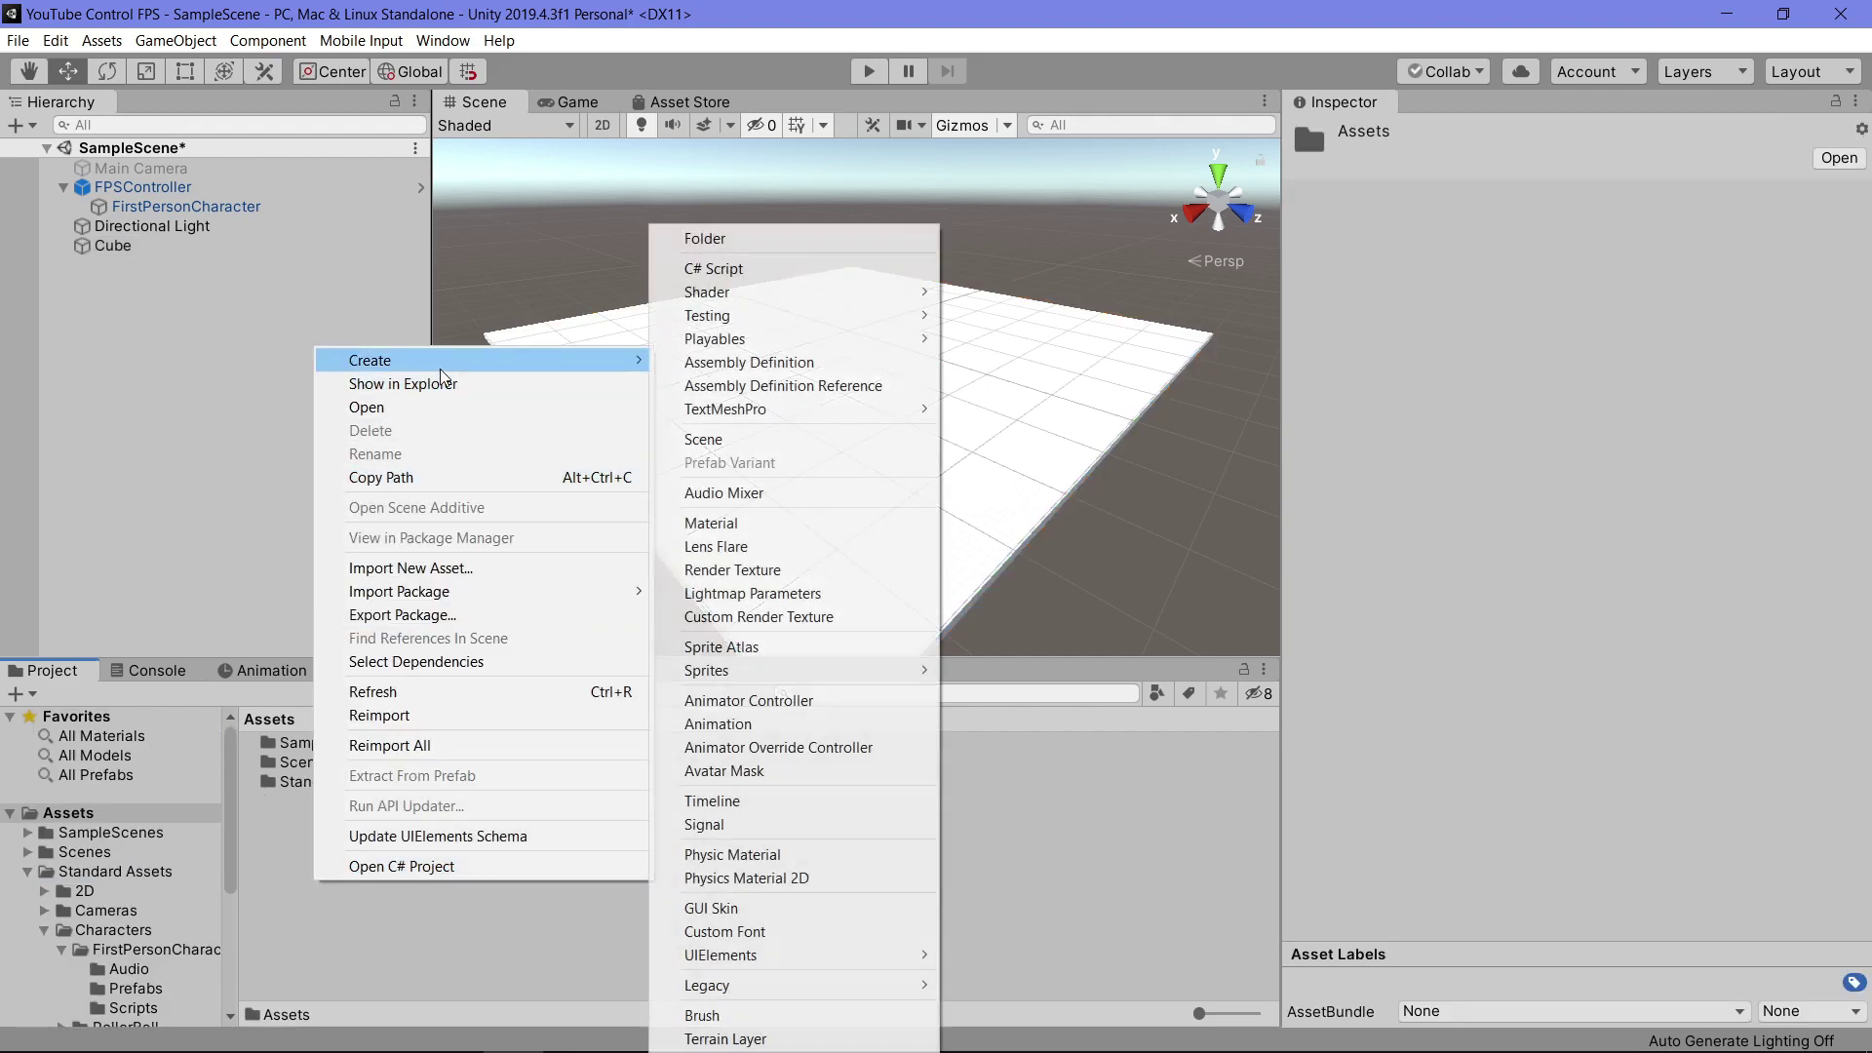
{"action": "left_click", "coordinate": [761, 522]}
{"action": "type", "text": "Piso"}
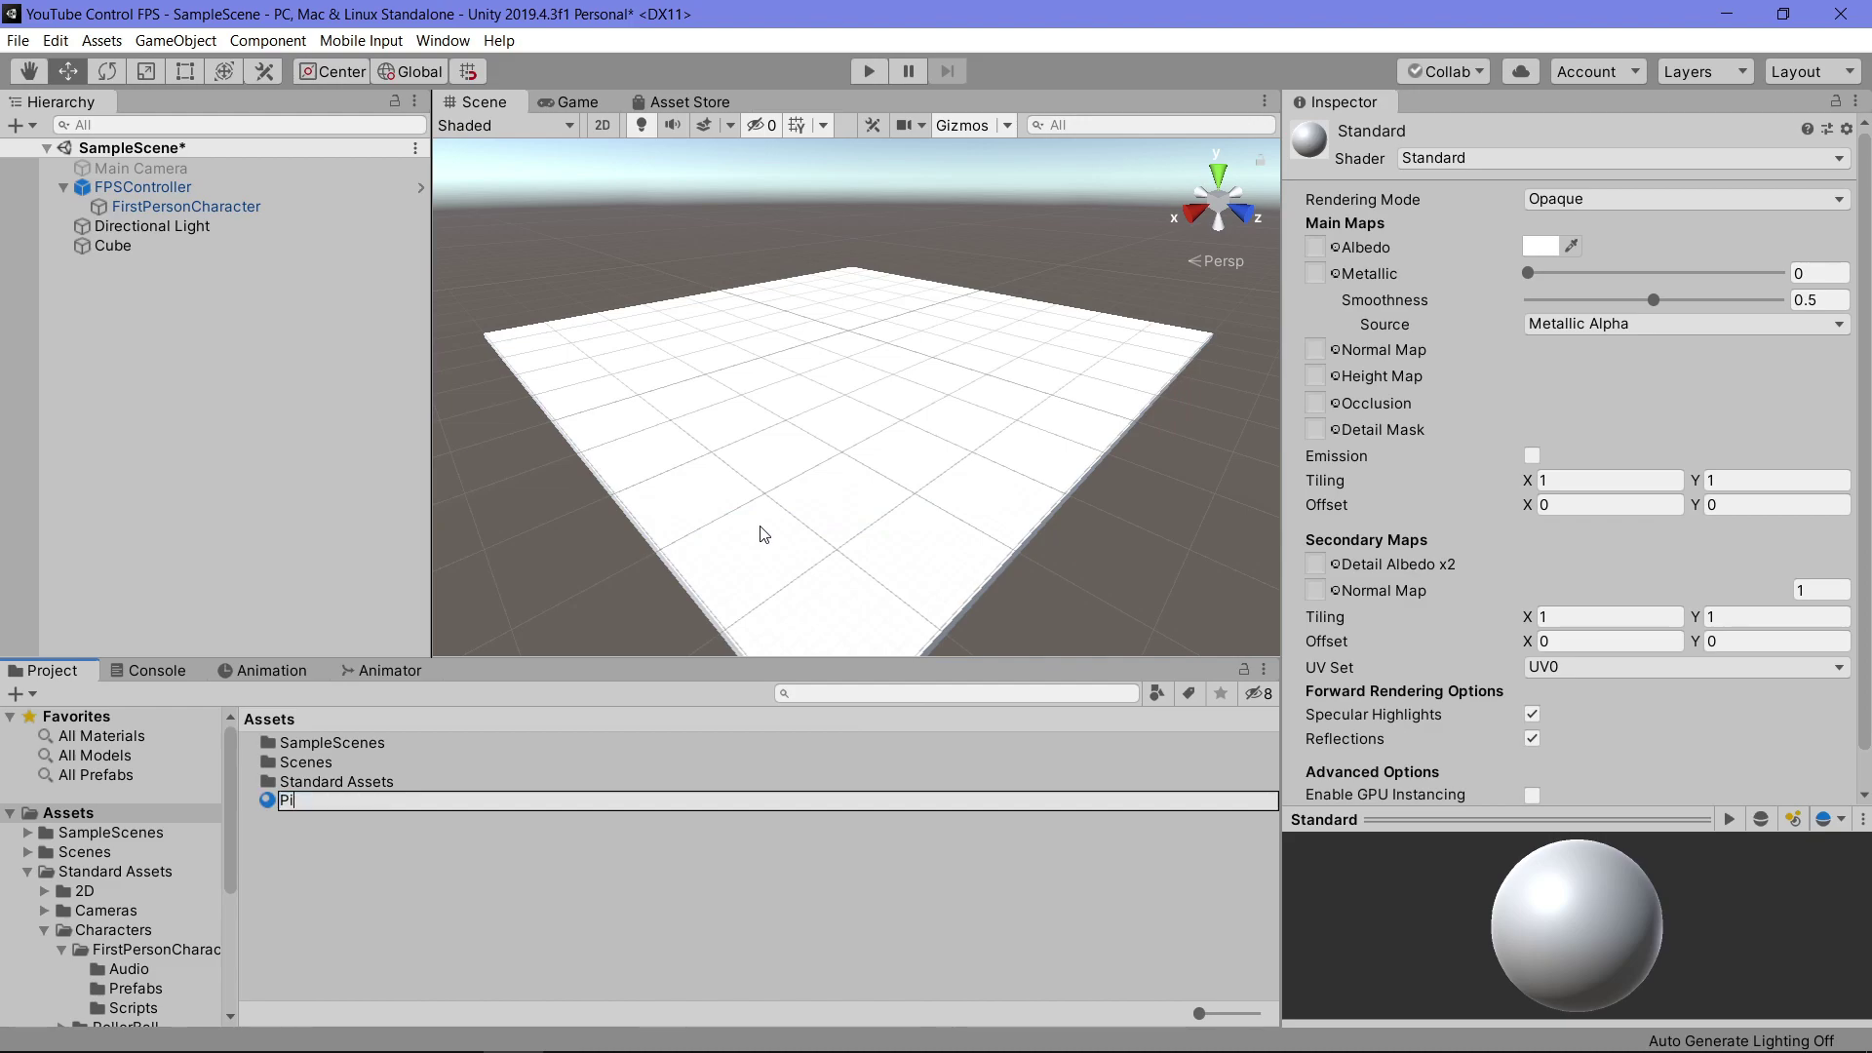
{"action": "key", "text": "Return"}
Give Piso a light green 80FF73 albedo with smoothness 0, viewing the floor in Game view
{"action": "left_click", "coordinate": [1541, 245]}
{"action": "left_click", "coordinate": [1121, 360]}
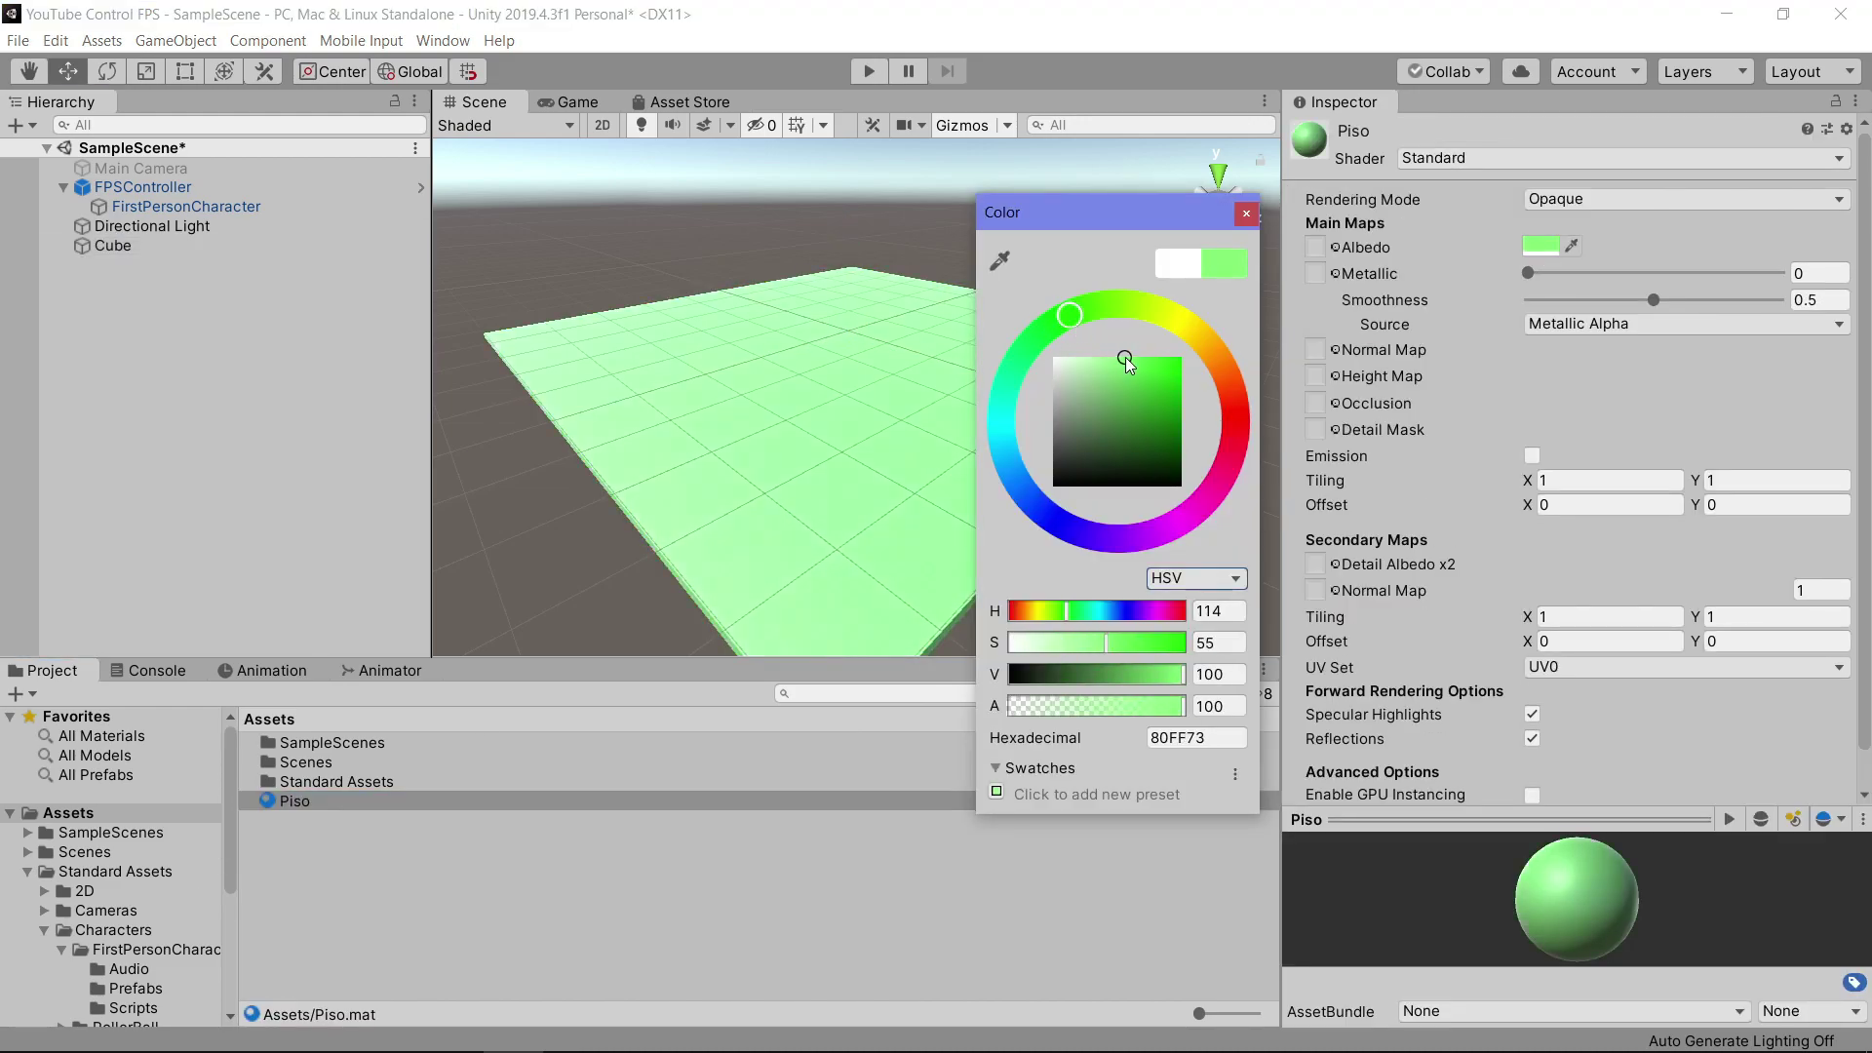
{"action": "left_click", "coordinate": [1245, 213]}
{"action": "left_click_drag", "start_coordinate": [1384, 299], "coordinate": [1342, 277]}
{"action": "left_click", "coordinate": [577, 101]}
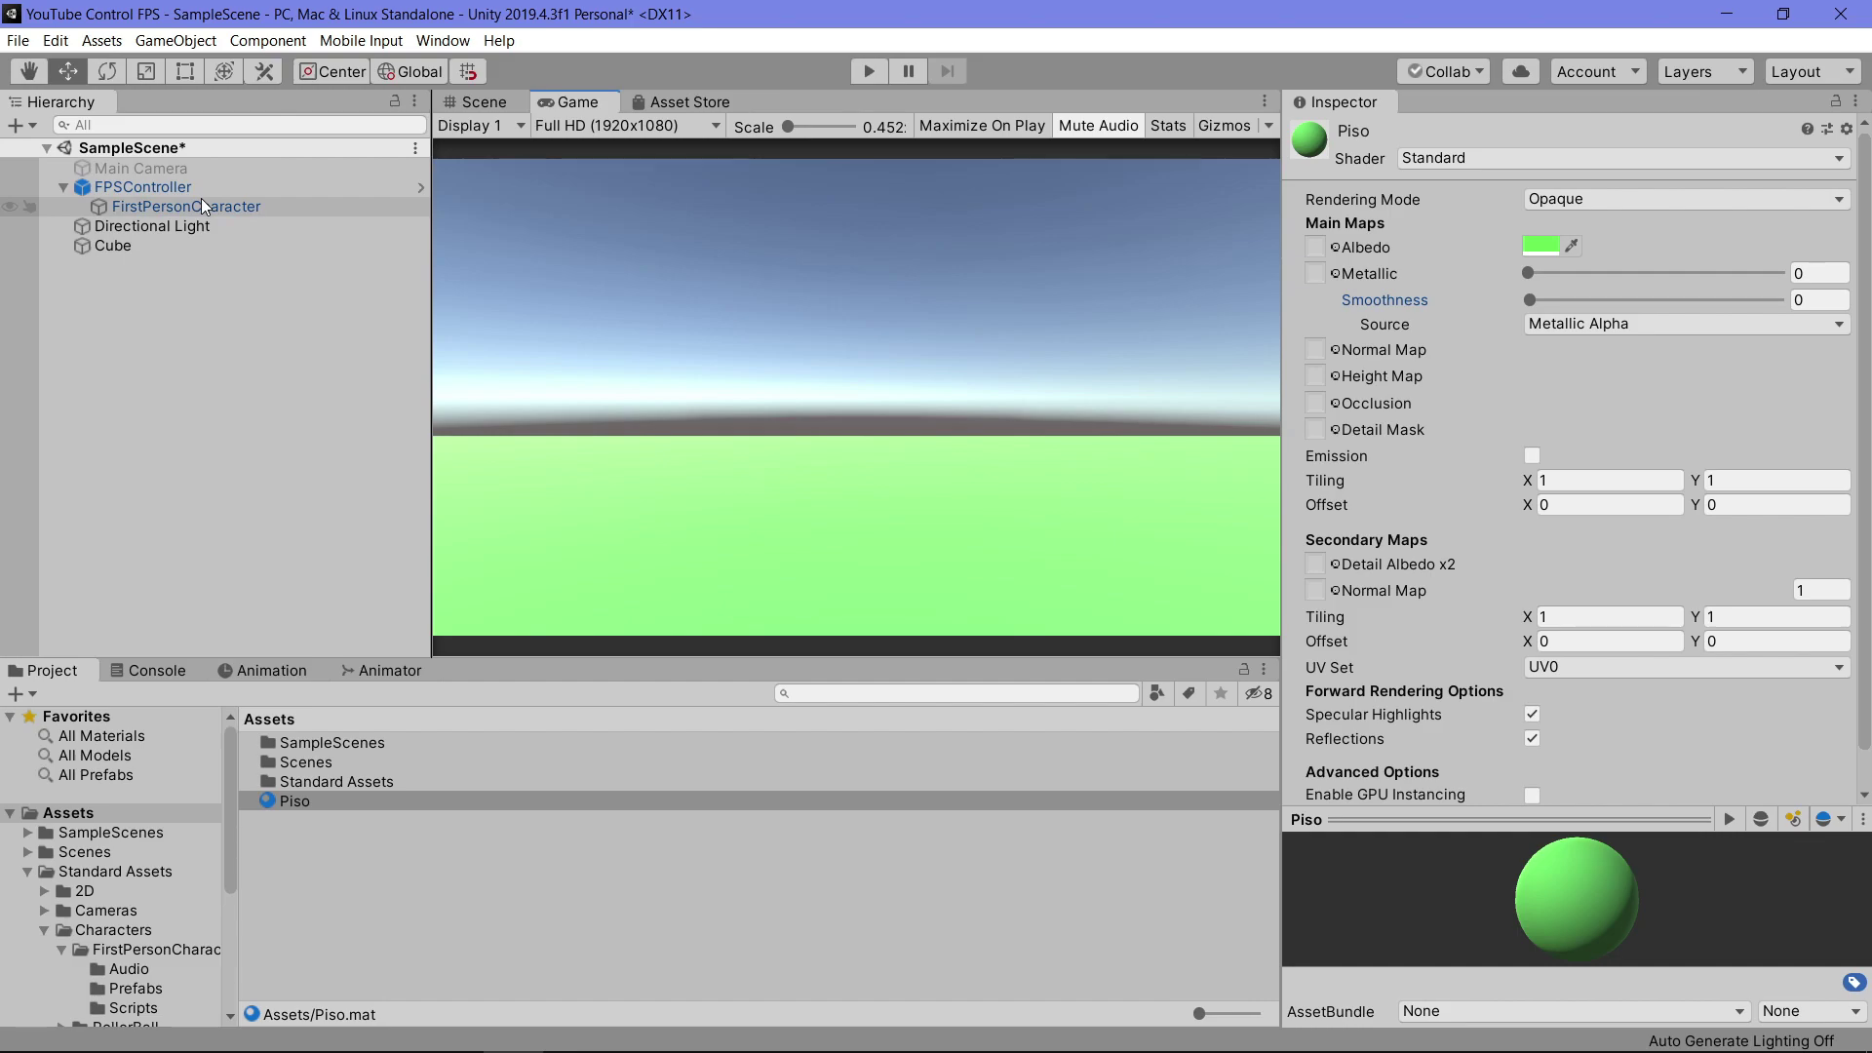
Walk the FPSController over the green Piso floor, then stop and return to Scene view
{"action": "left_click", "coordinate": [202, 194]}
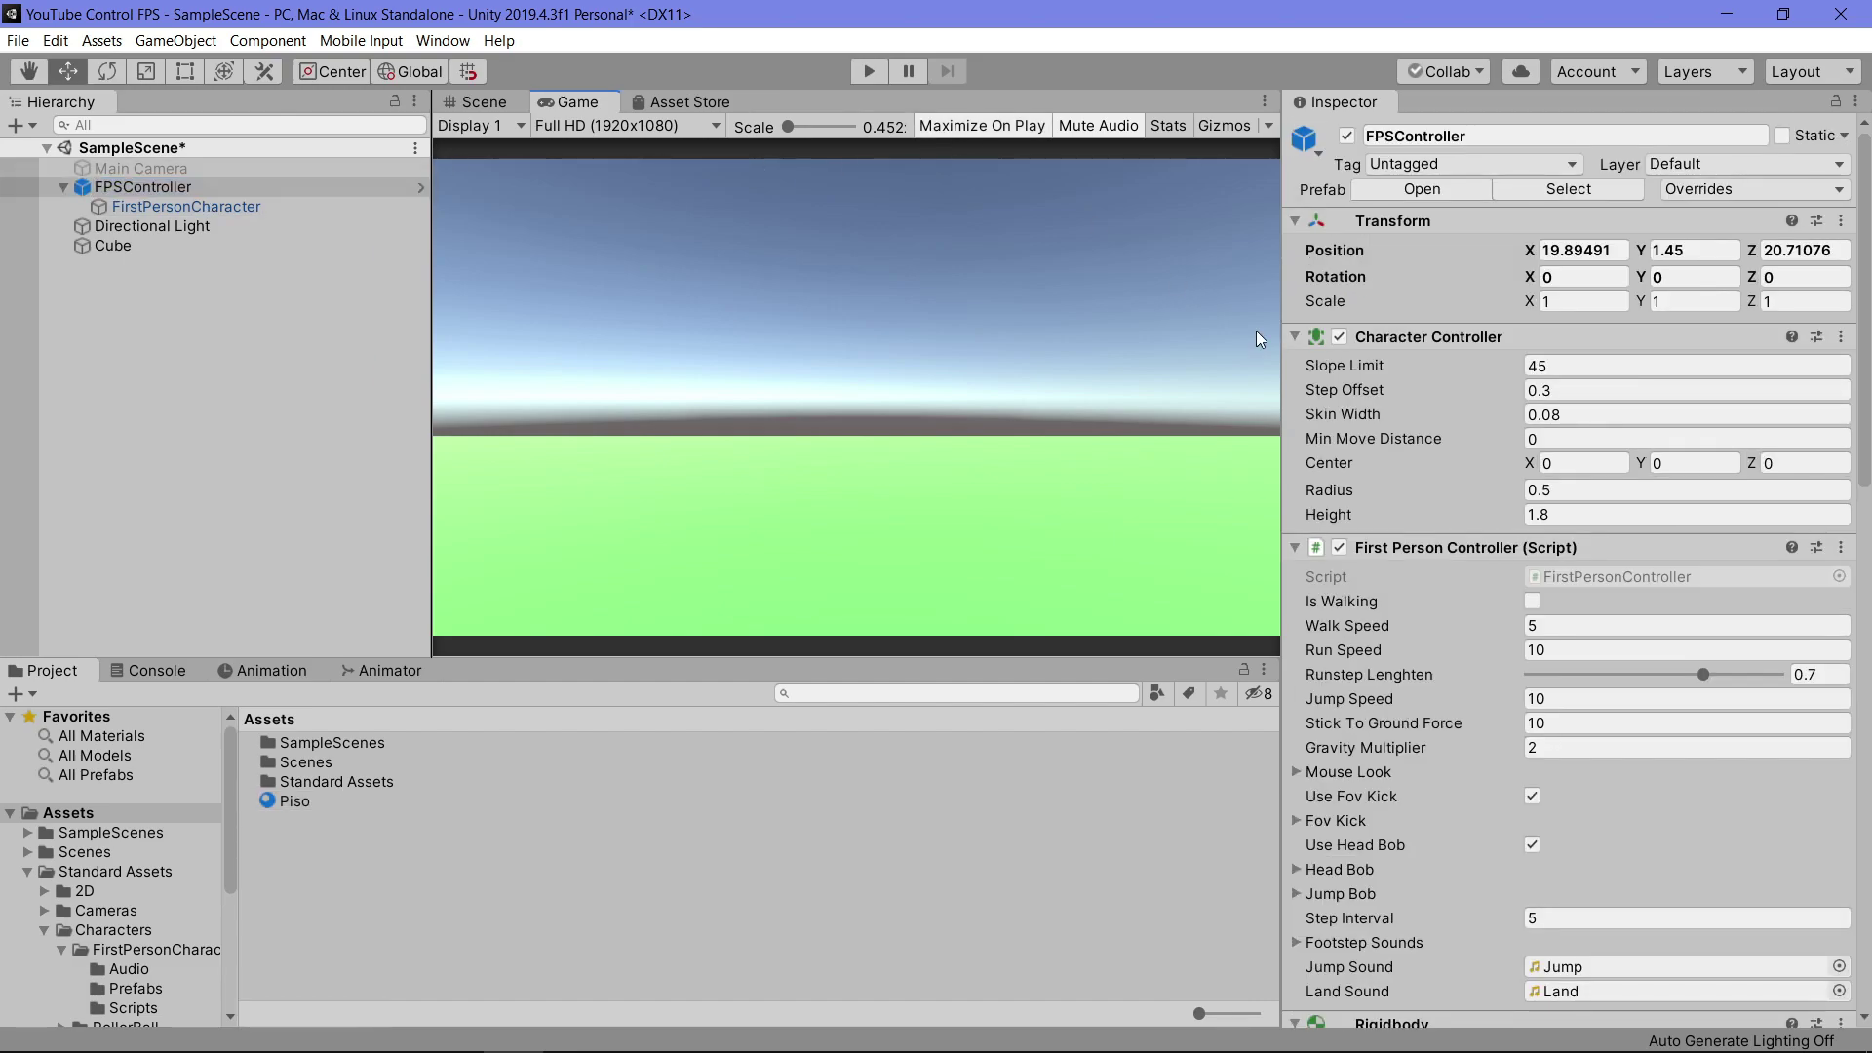
{"action": "scroll", "coordinate": [1414, 449], "scroll_direction": "down", "scroll_amount": 10}
{"action": "scroll", "coordinate": [1558, 600], "scroll_direction": "up", "scroll_amount": 10}
{"action": "left_click", "coordinate": [867, 74]}
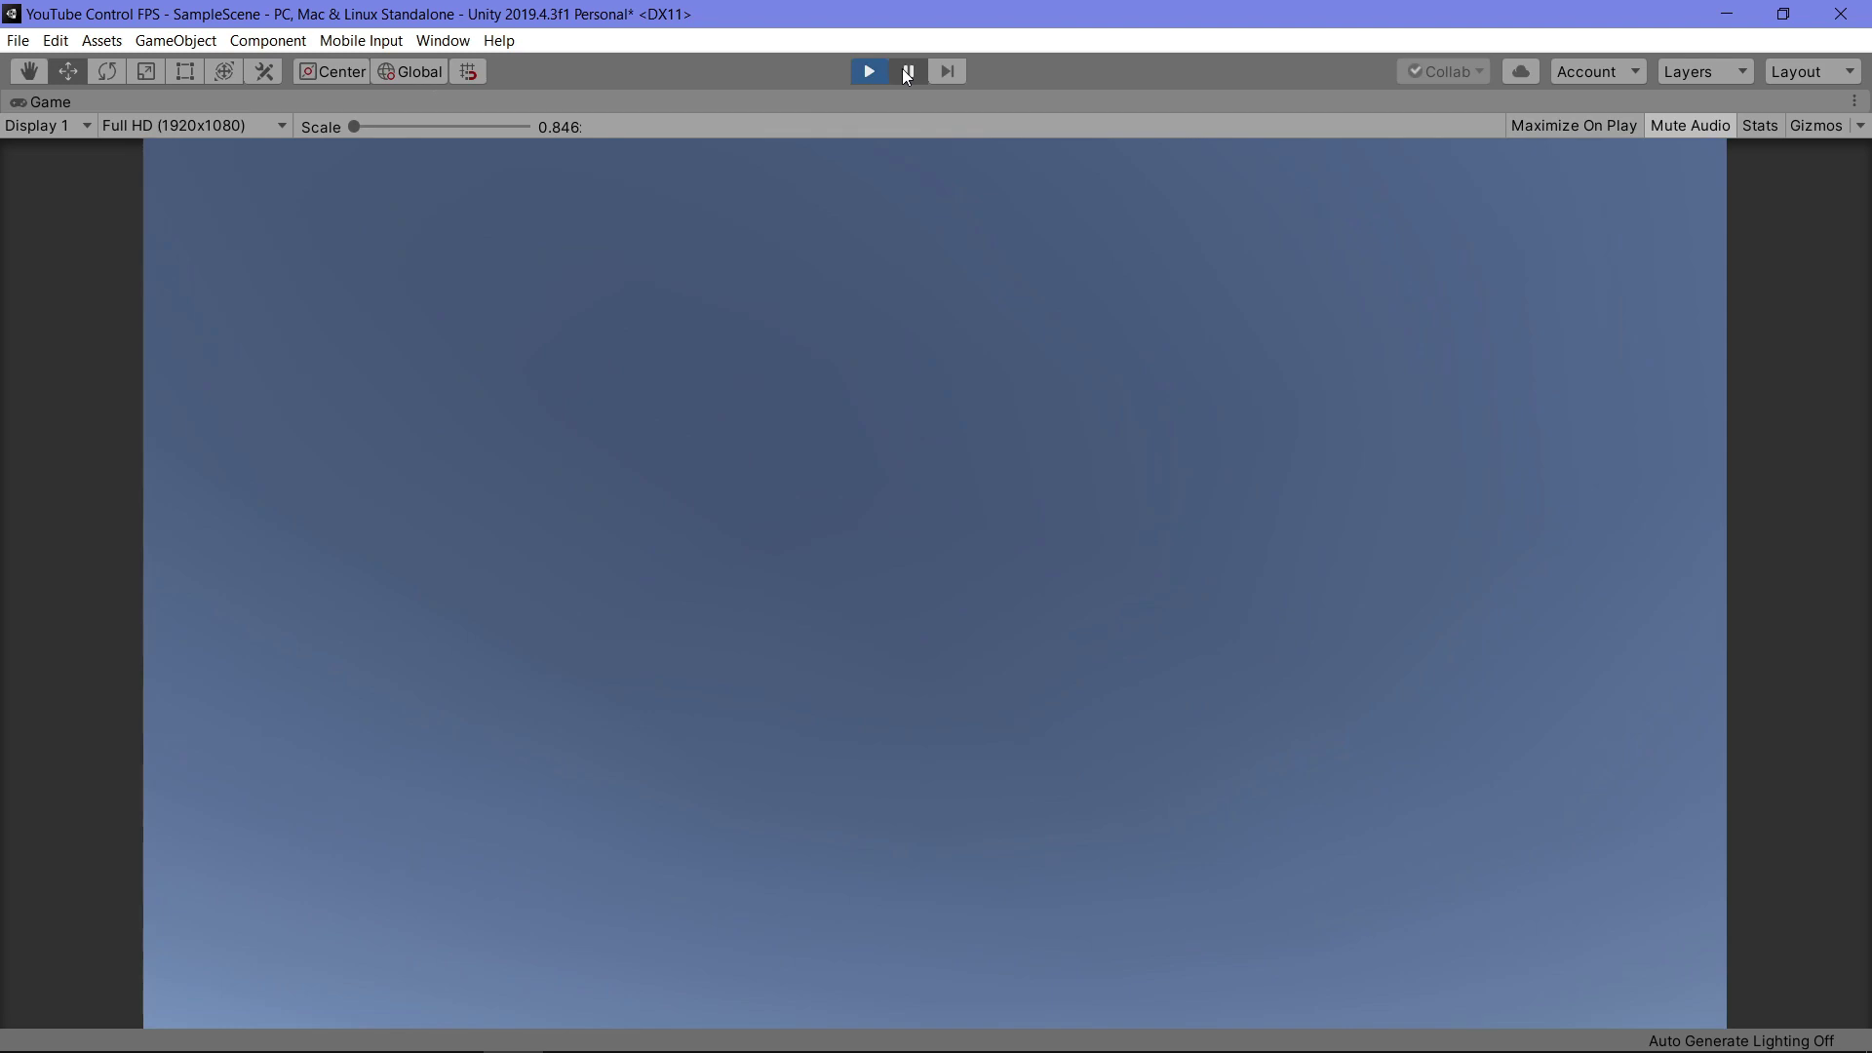
{"action": "key", "text": "shift+space"}
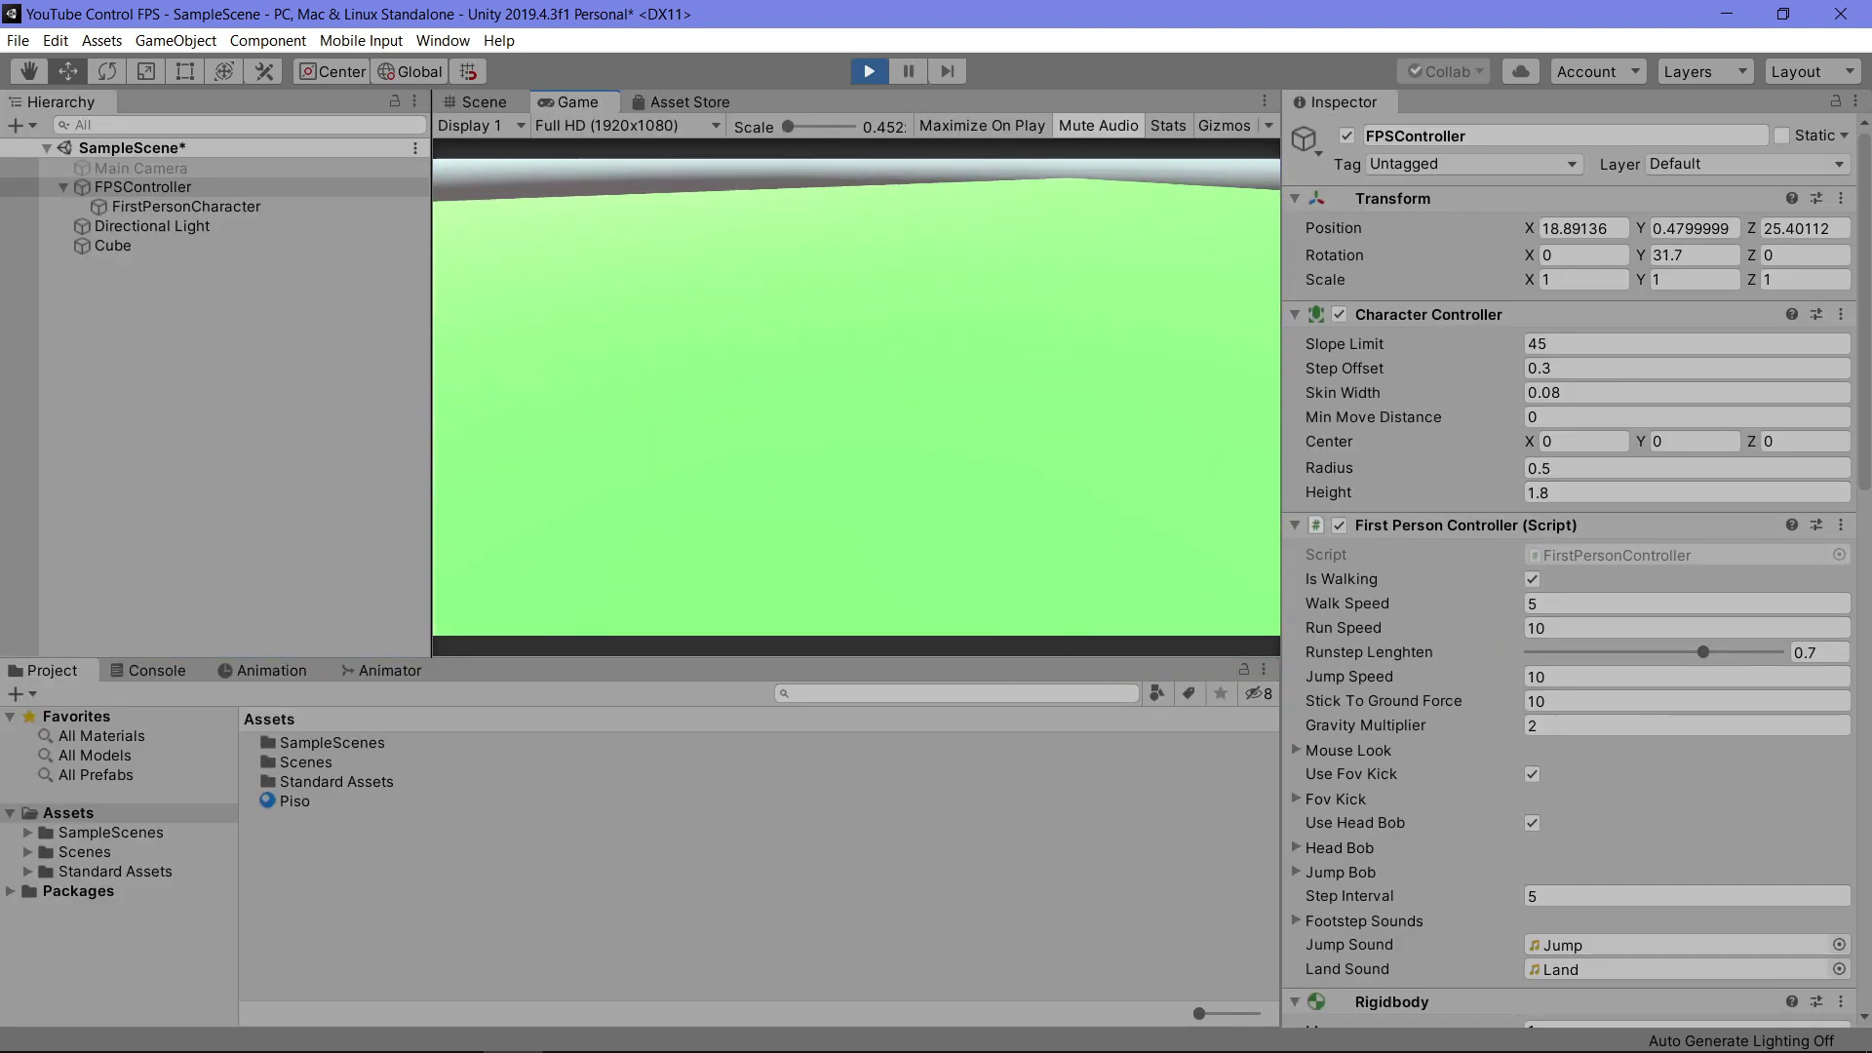
{"action": "key", "text": "a"}
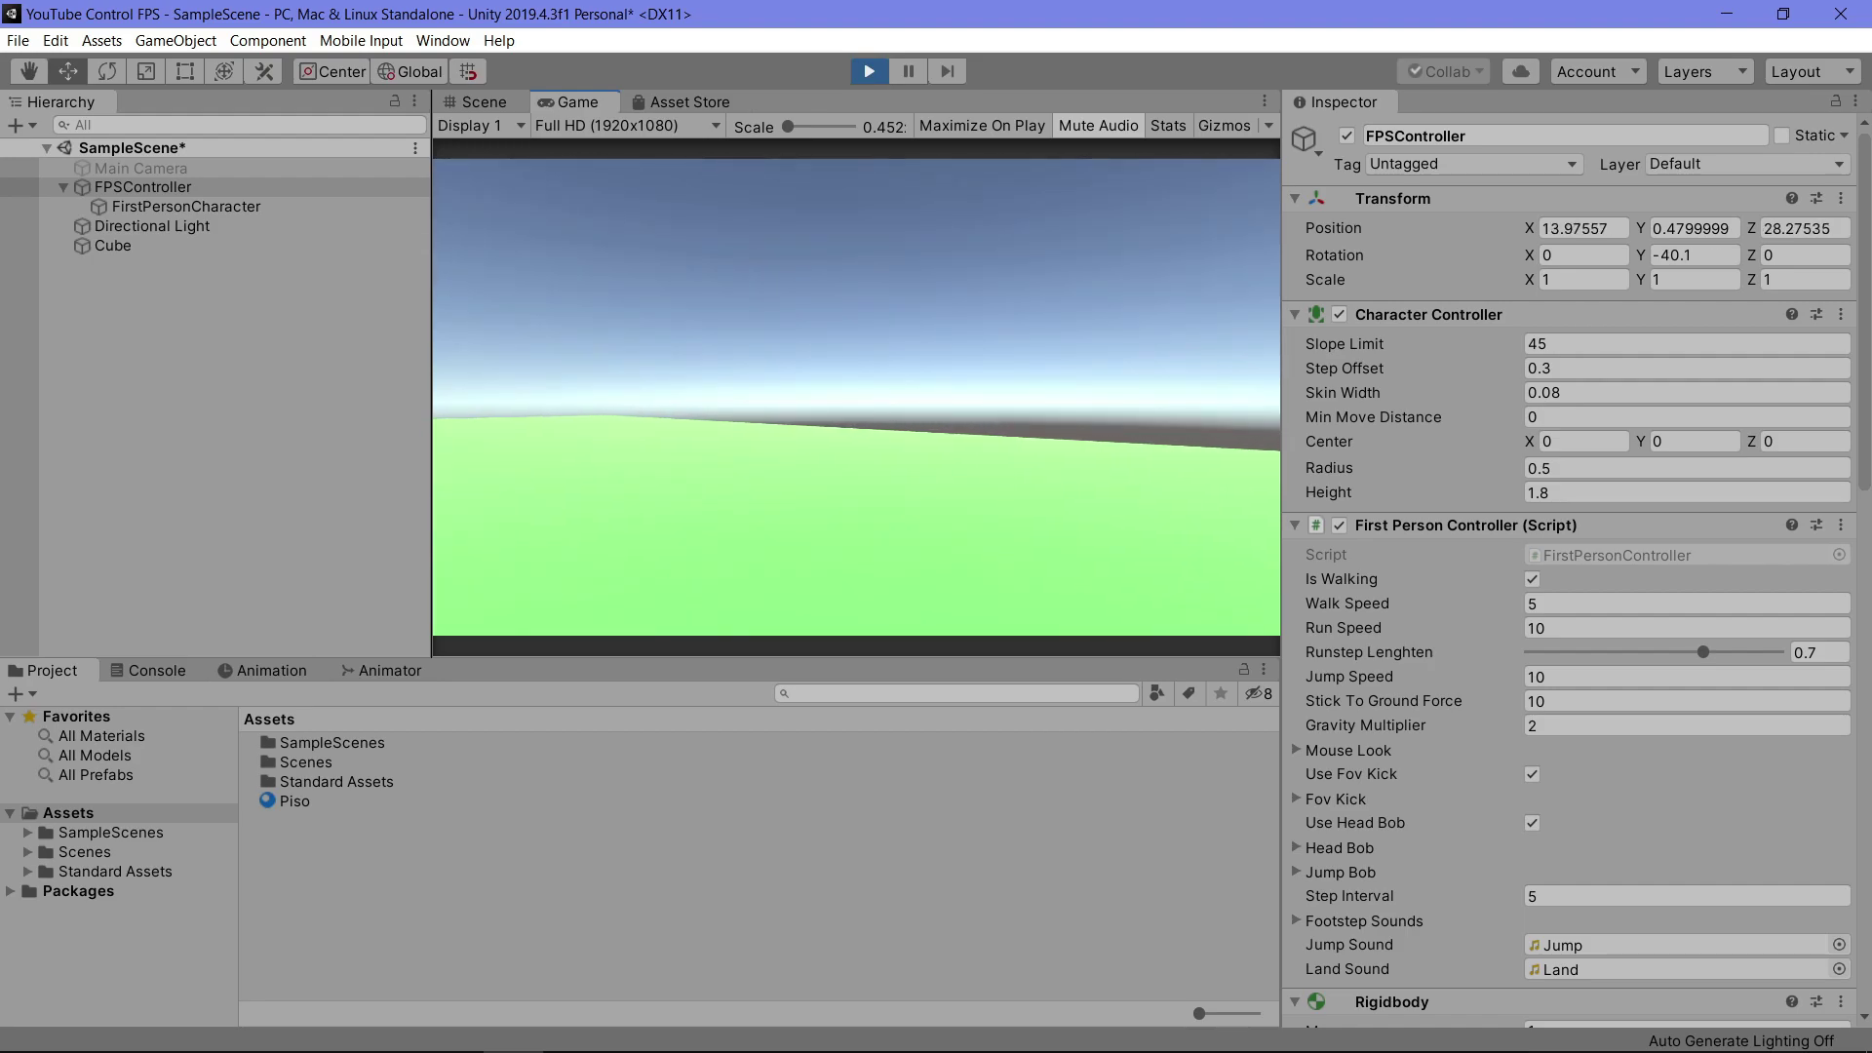
{"action": "key", "text": "w"}
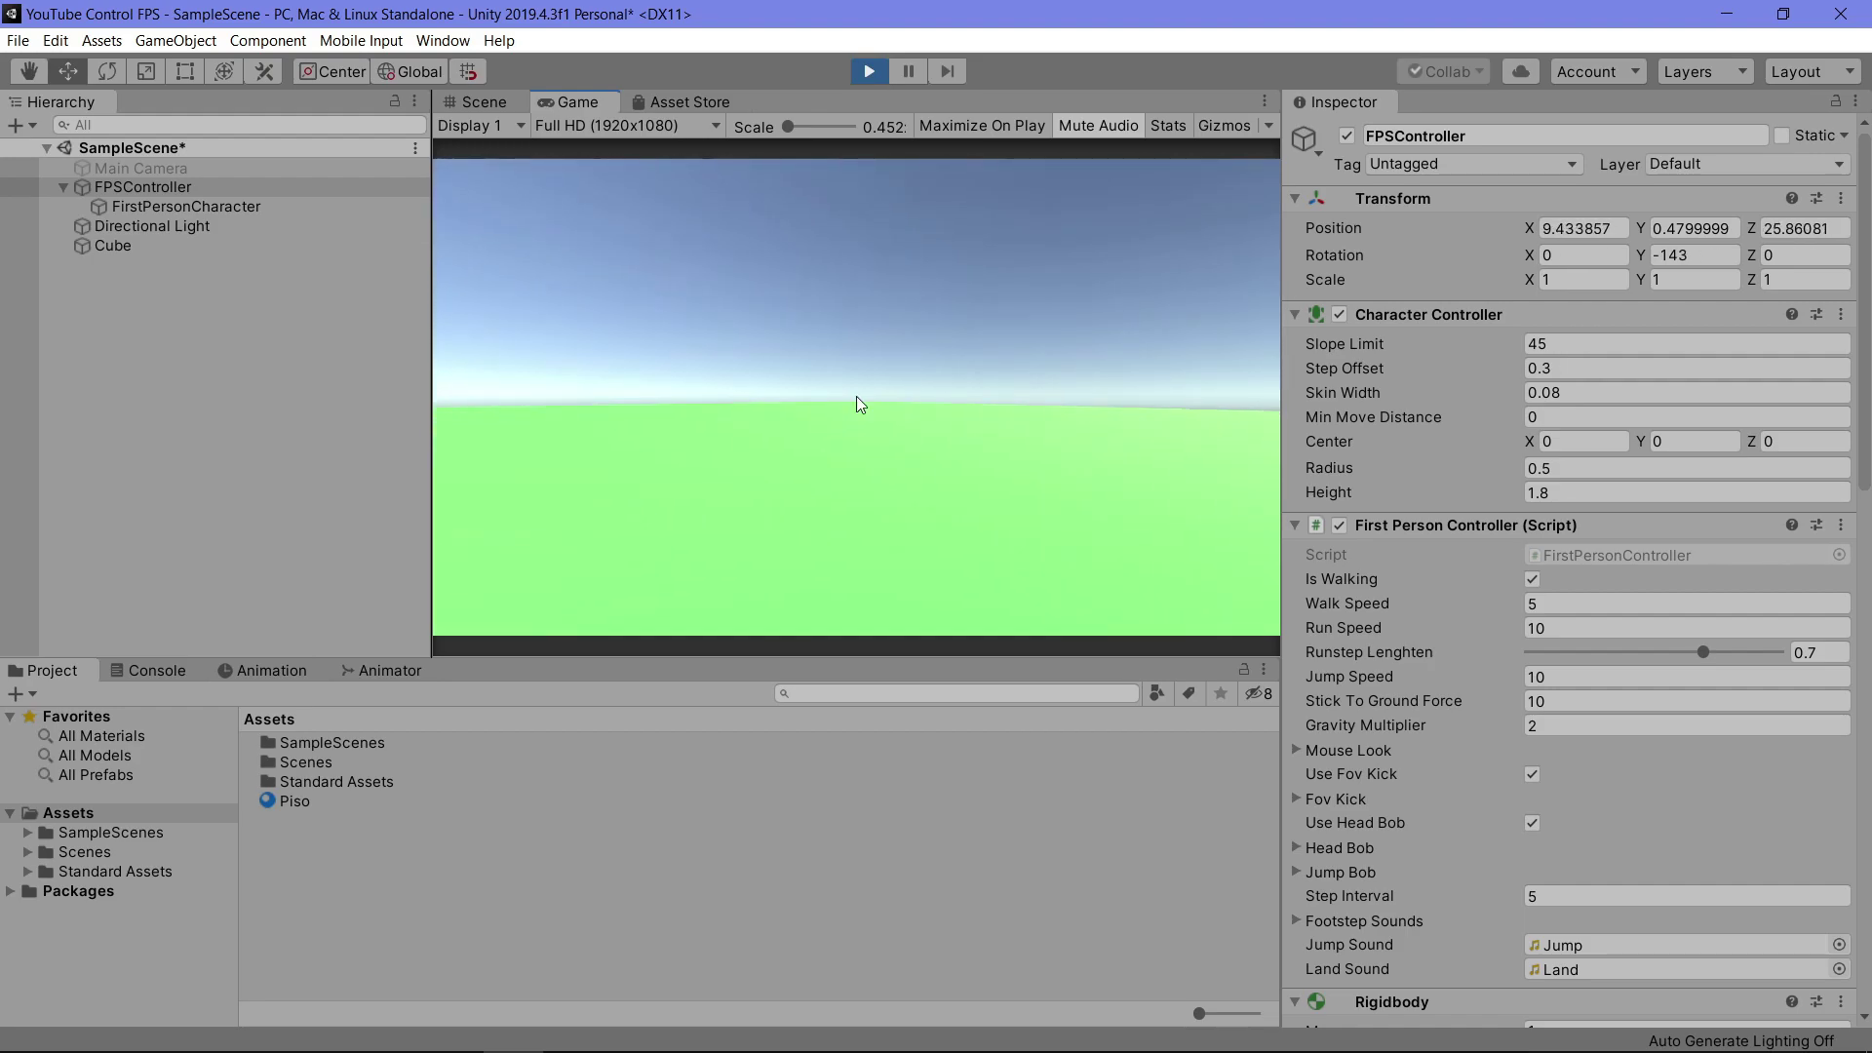
{"action": "left_click", "coordinate": [869, 70]}
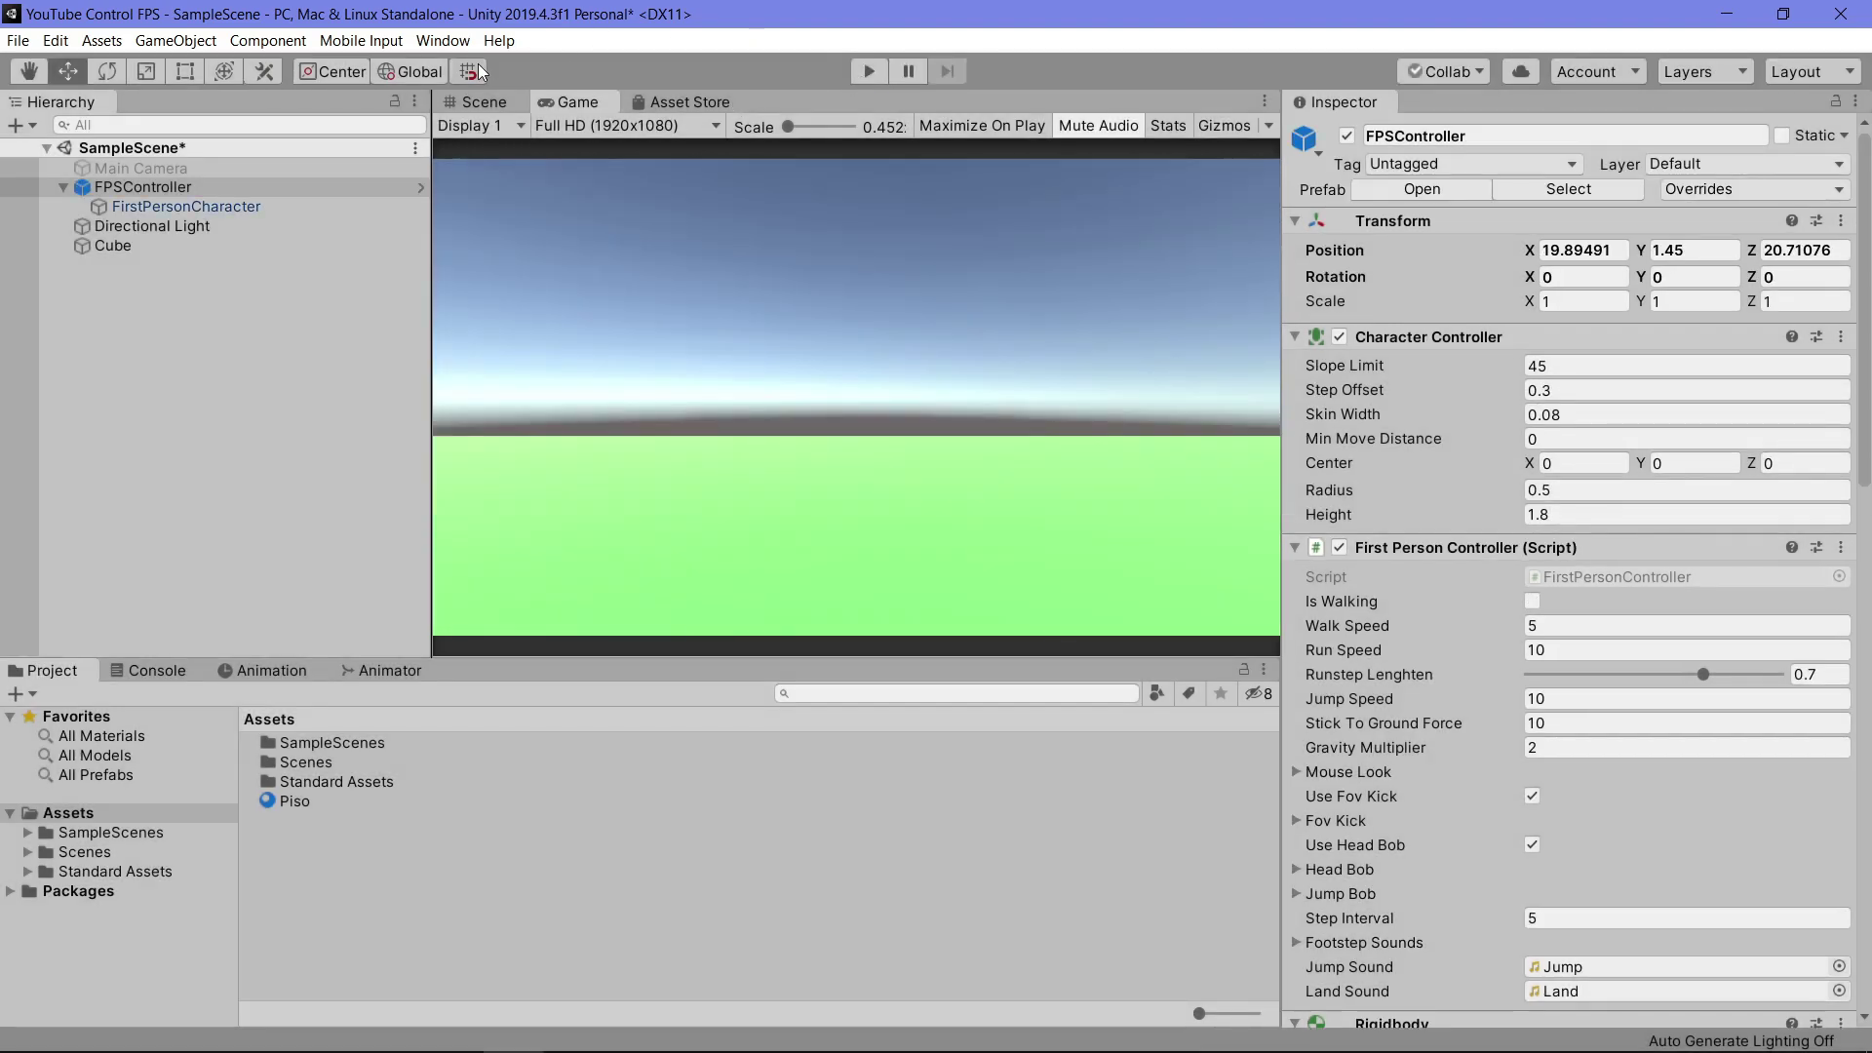
{"action": "left_click", "coordinate": [509, 97]}
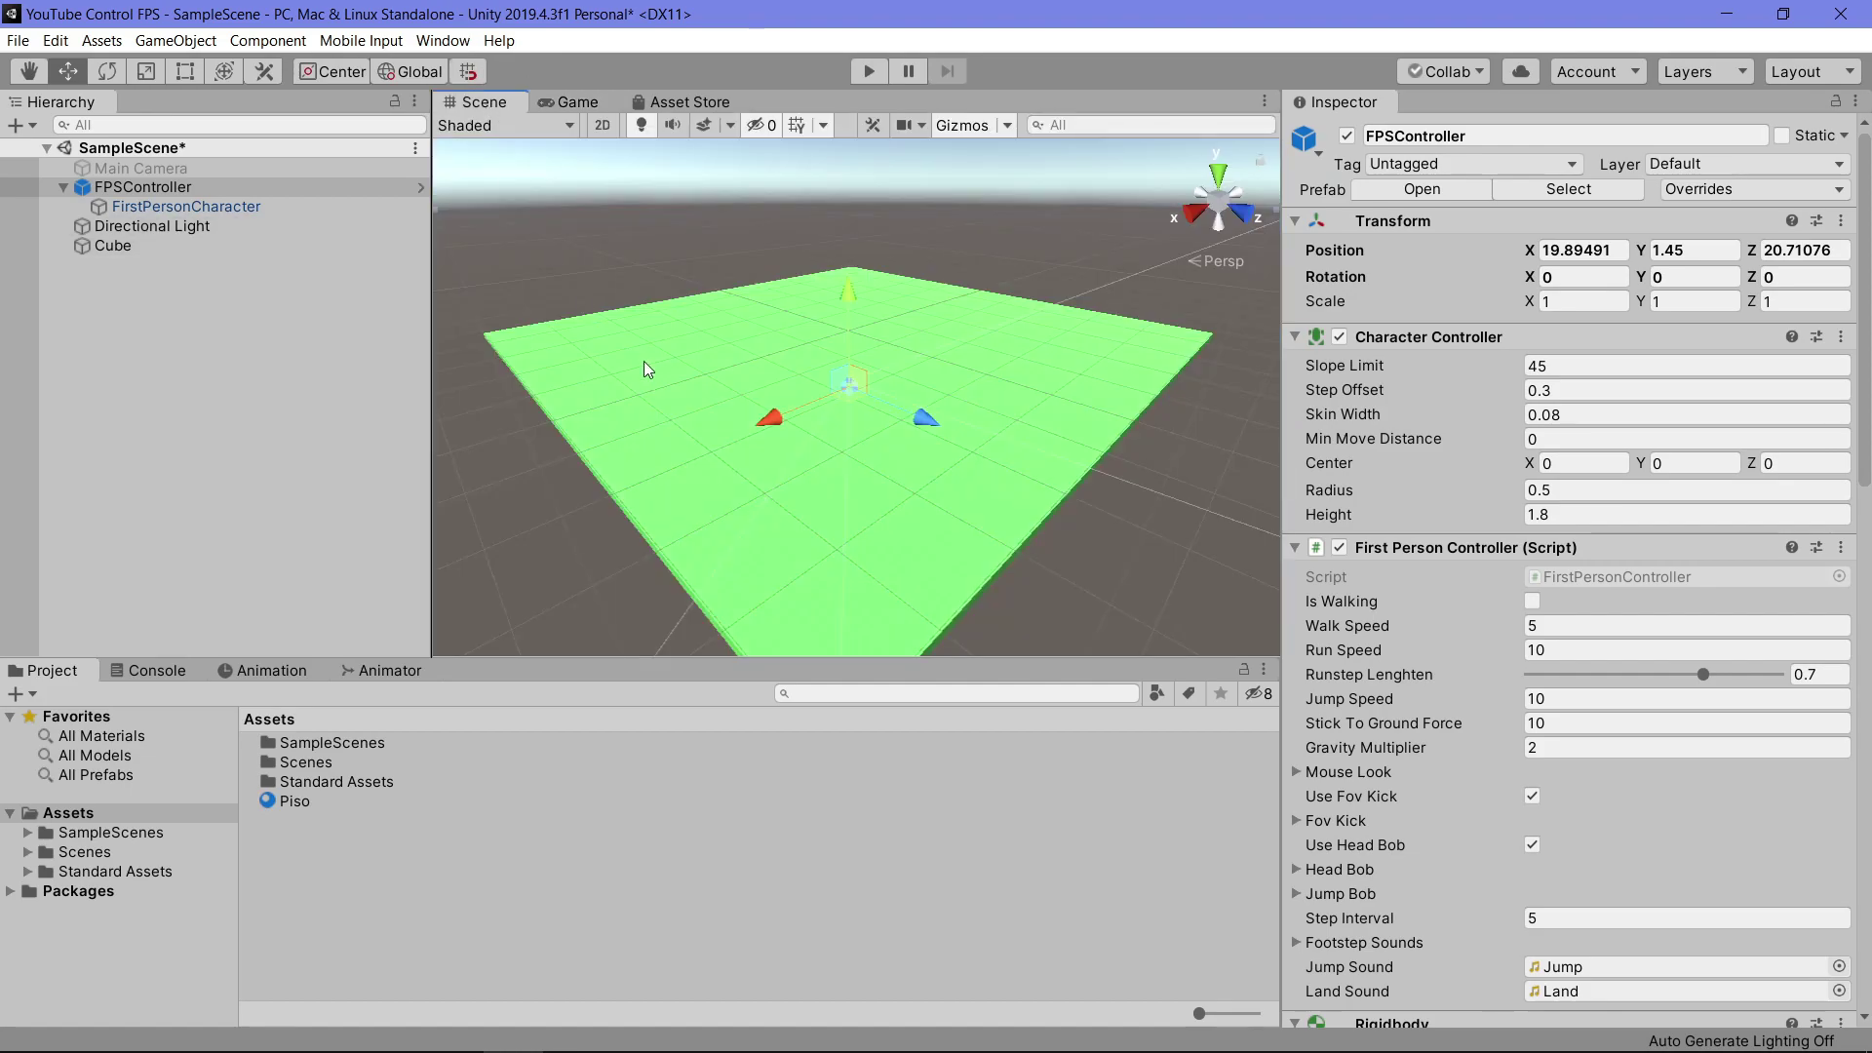
Add Cube (1) as a 10 × 10 × 10 obstacle and play from the Game view
{"action": "right_click", "coordinate": [160, 324]}
{"action": "mouse_move", "coordinate": [267, 733]}
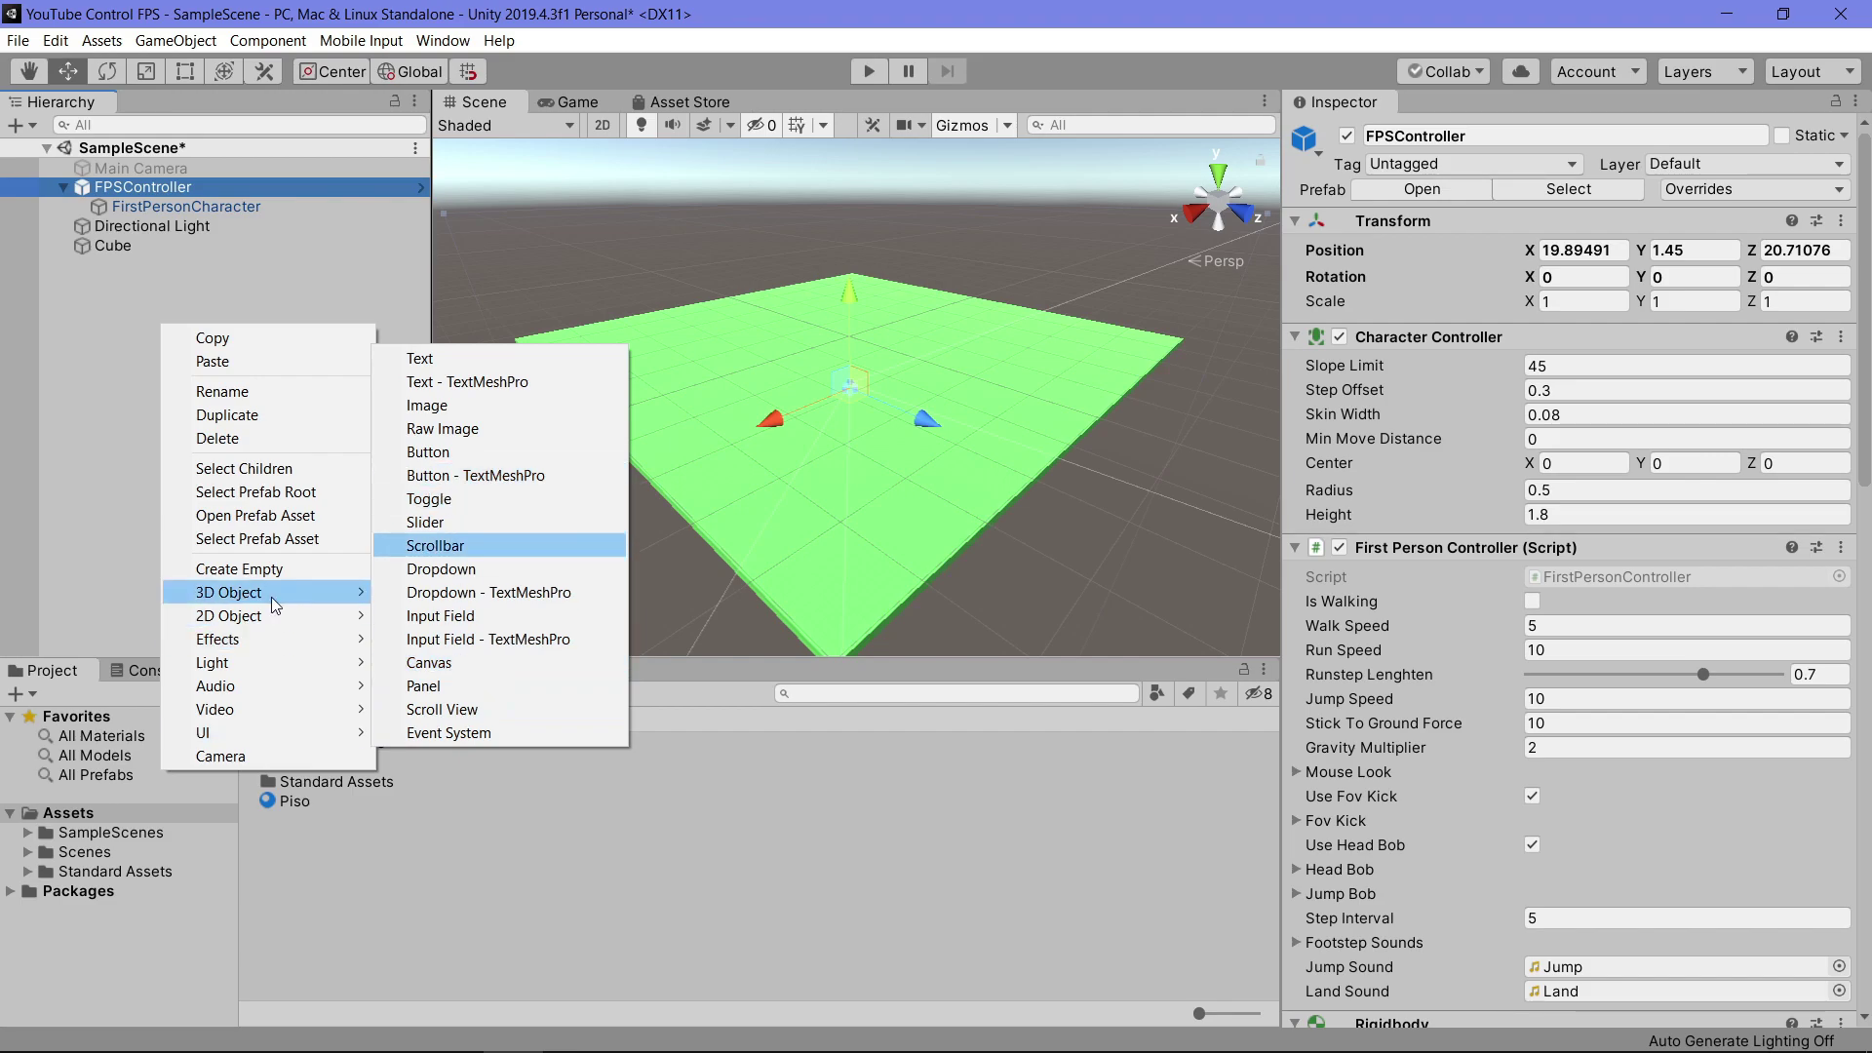
{"action": "mouse_move", "coordinate": [267, 592]}
{"action": "left_click", "coordinate": [474, 590]}
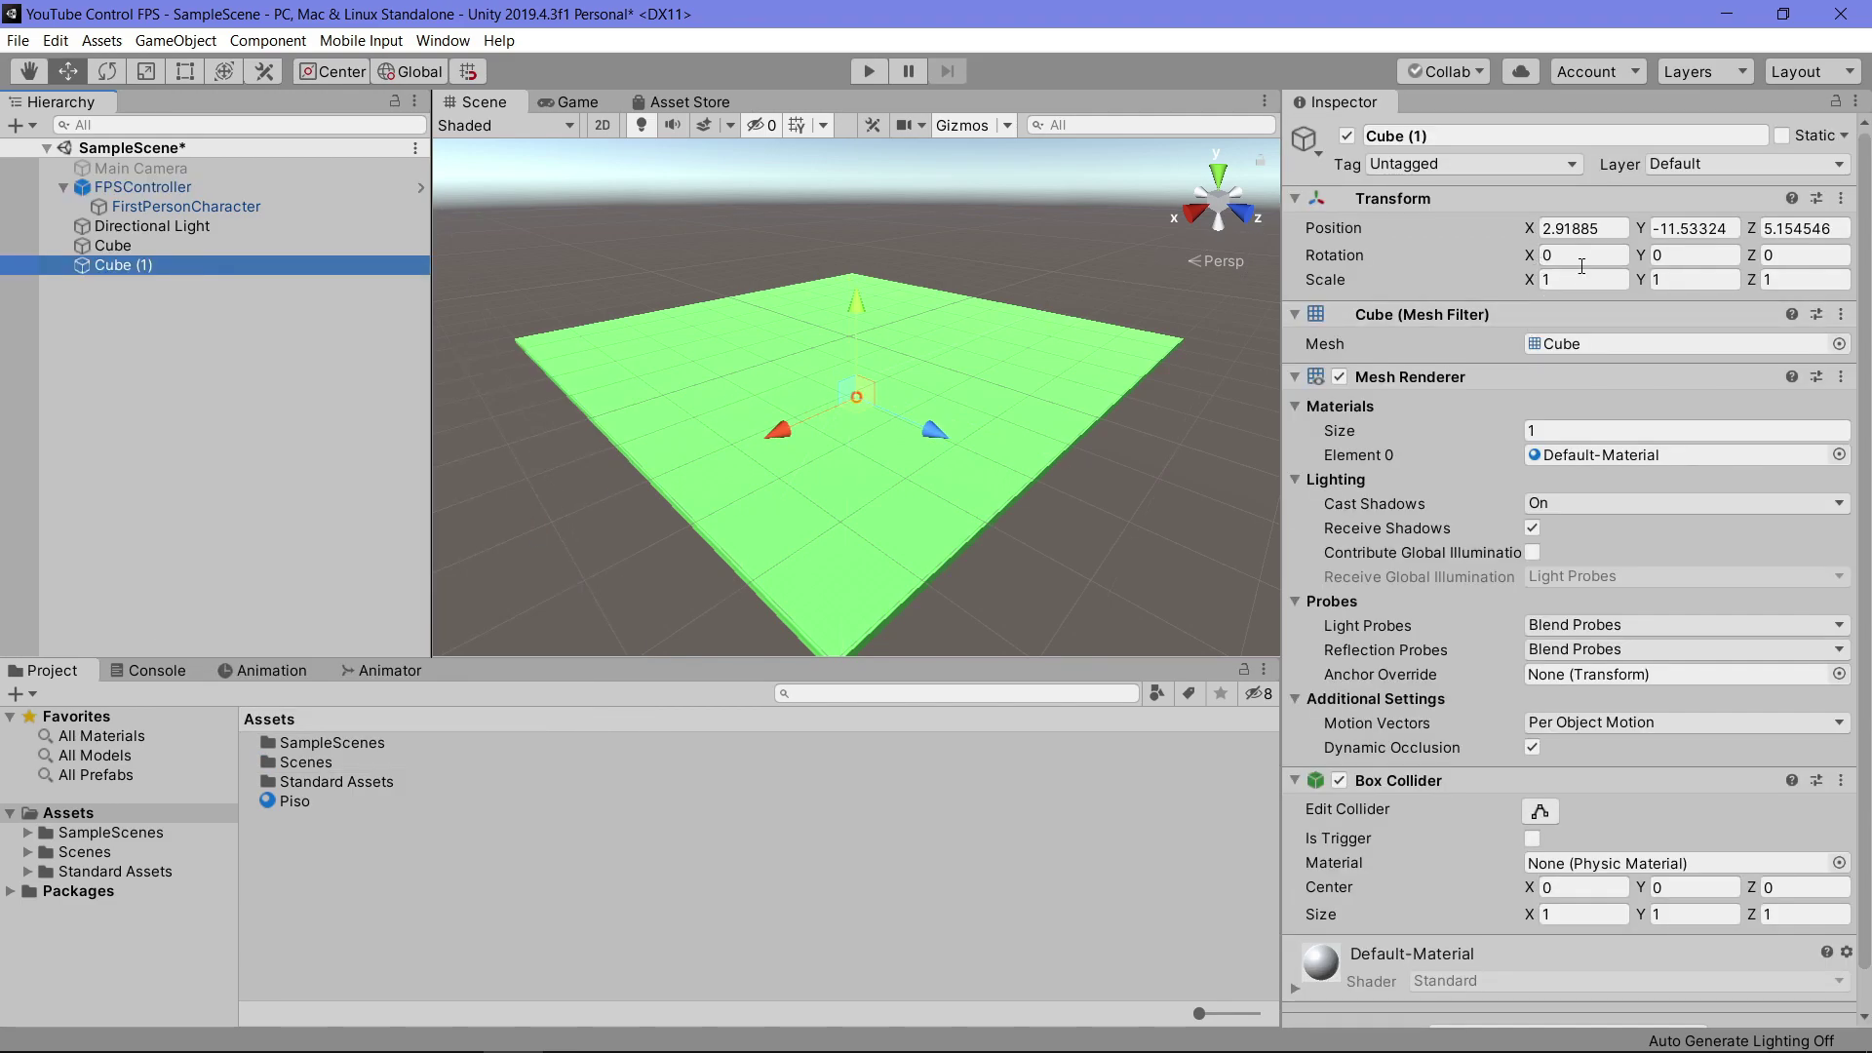
{"action": "type", "text": "0"}
{"action": "left_click", "coordinate": [580, 101]}
{"action": "left_click", "coordinate": [868, 71]}
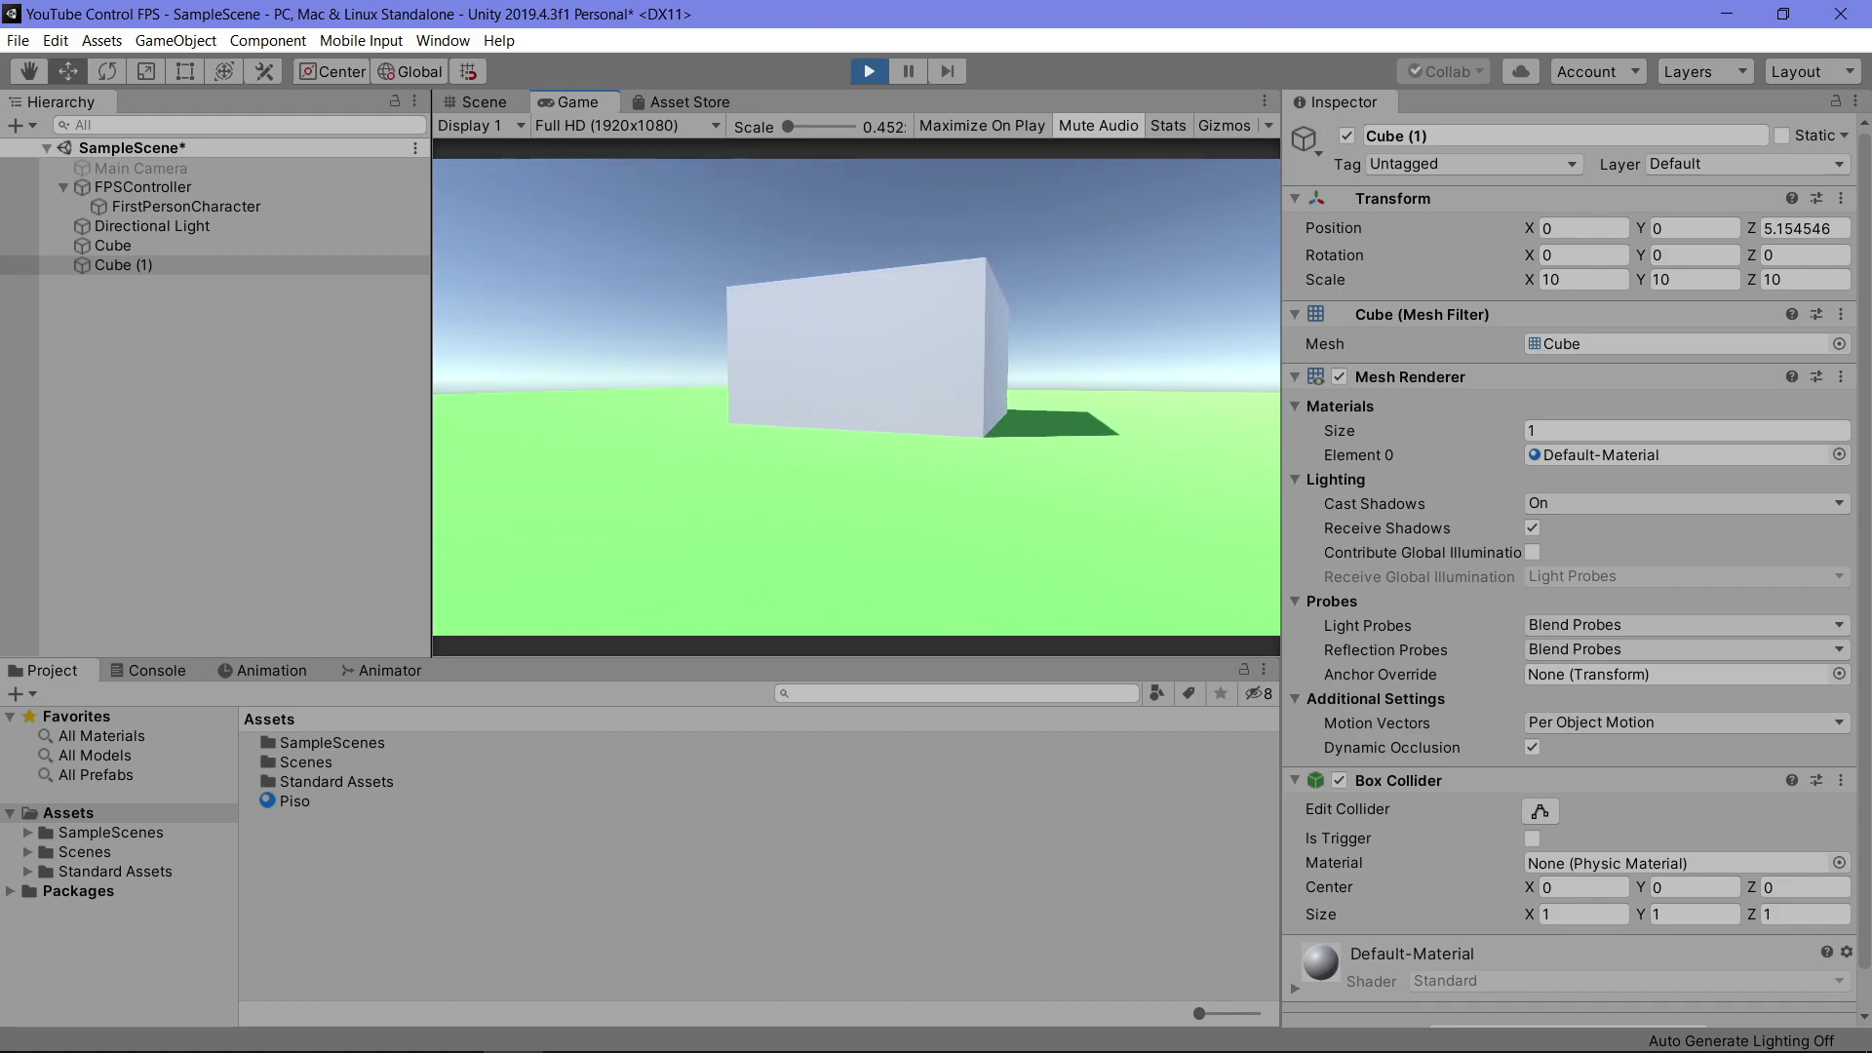
Set FPSController Walk Speed to 10 and Run Speed to 20 during play
{"action": "left_click", "coordinate": [143, 187]}
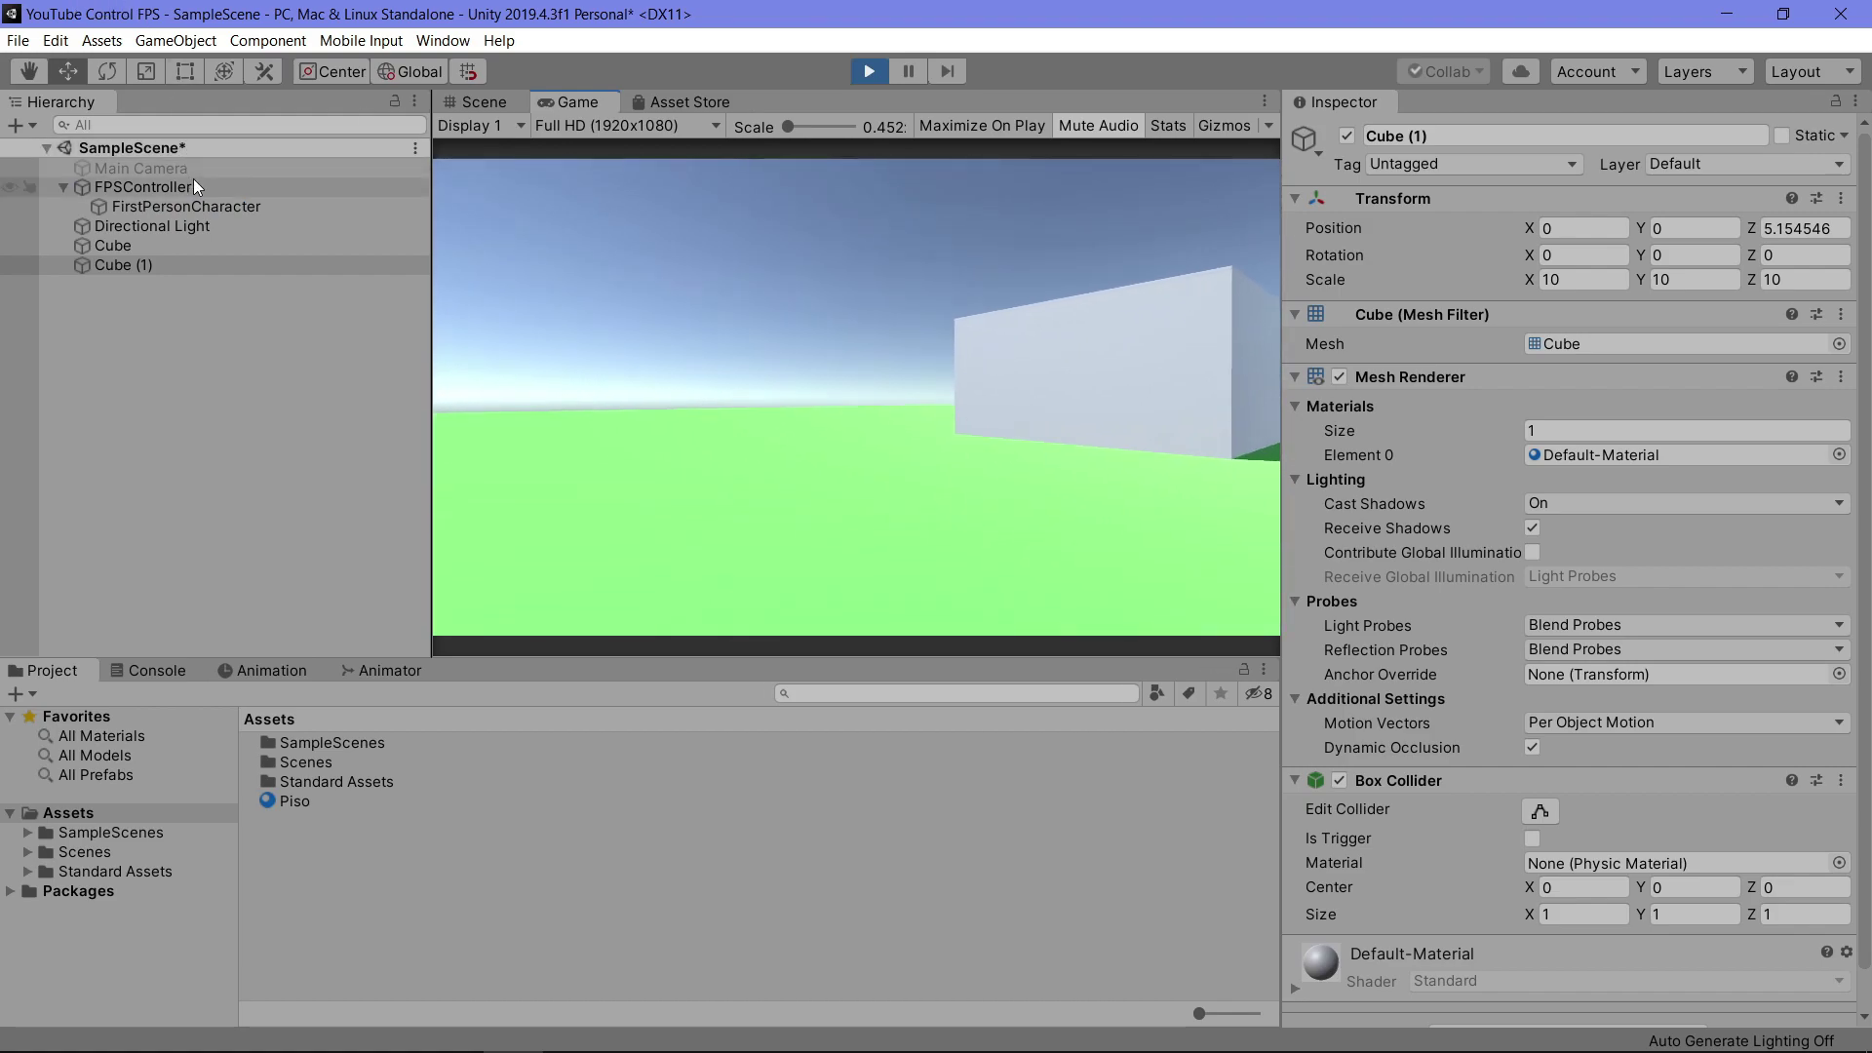
{"action": "scroll", "coordinate": [1591, 605], "scroll_direction": "down", "scroll_amount": 5}
{"action": "scroll", "coordinate": [1526, 392], "scroll_direction": "up", "scroll_amount": 3}
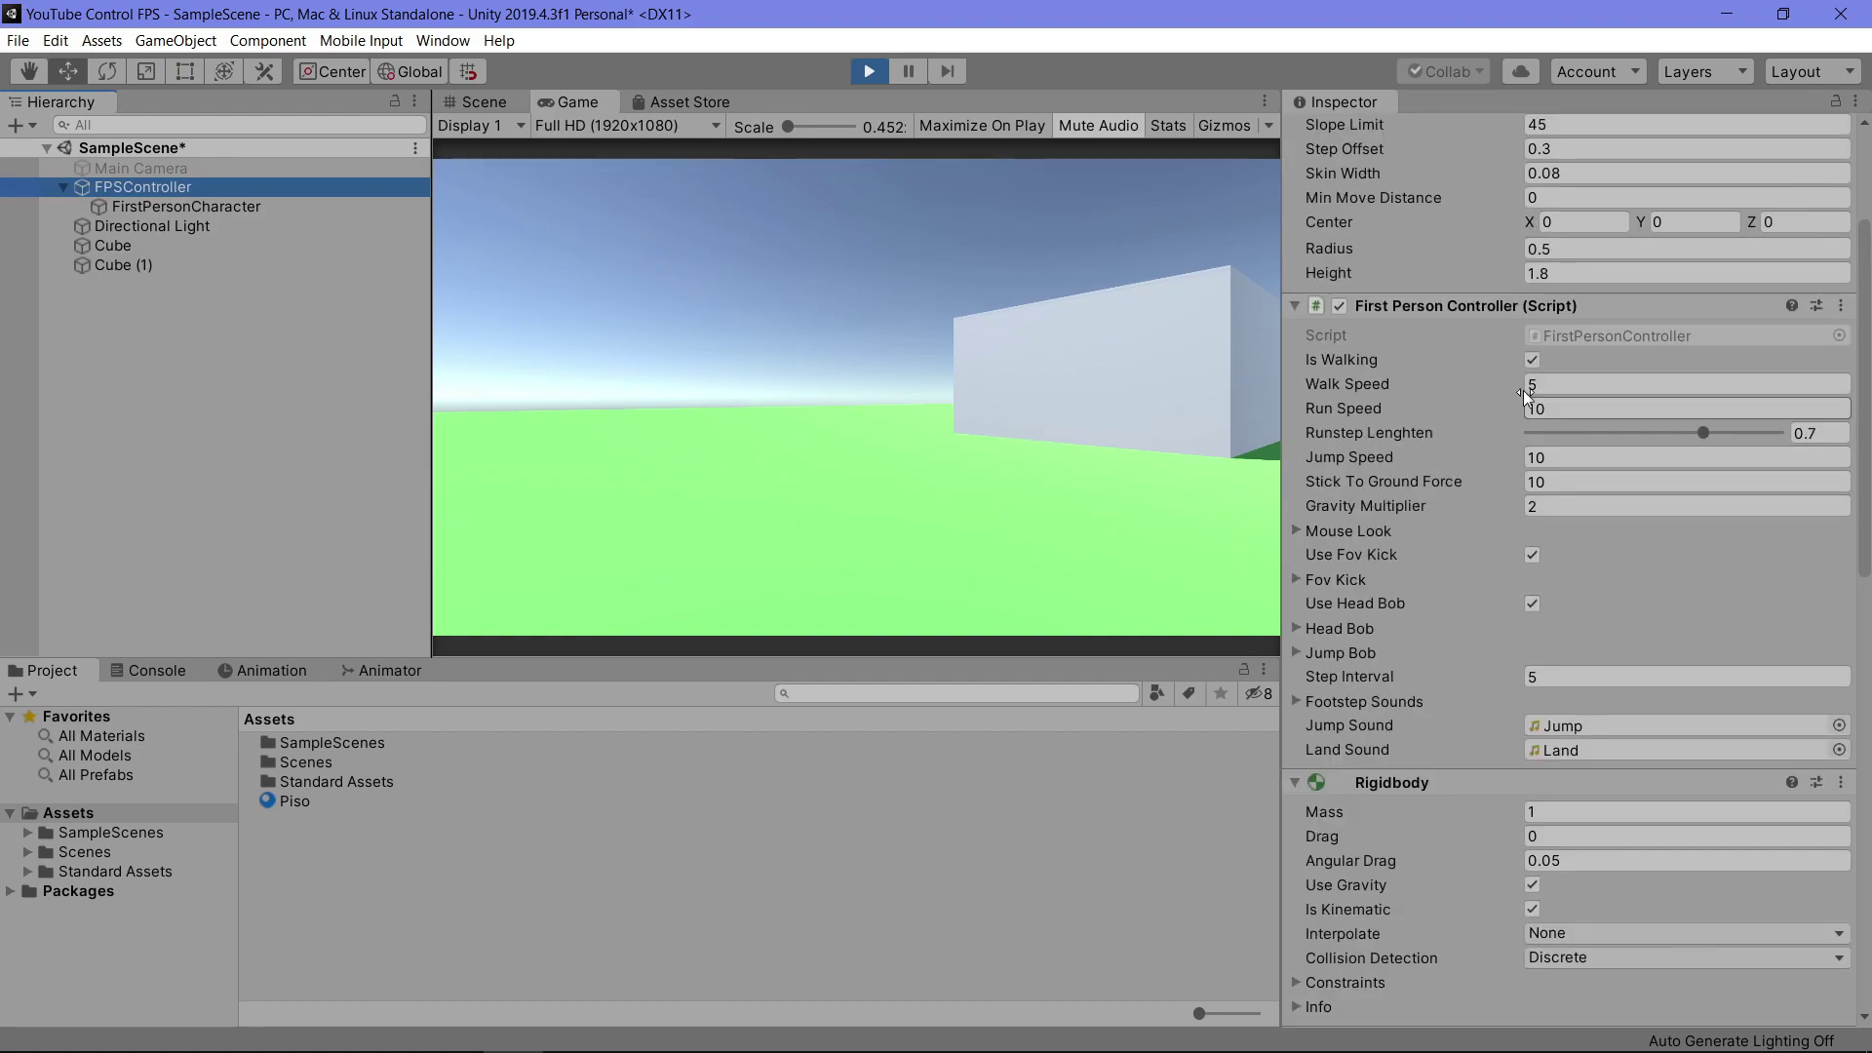
{"action": "type", "text": "10"}
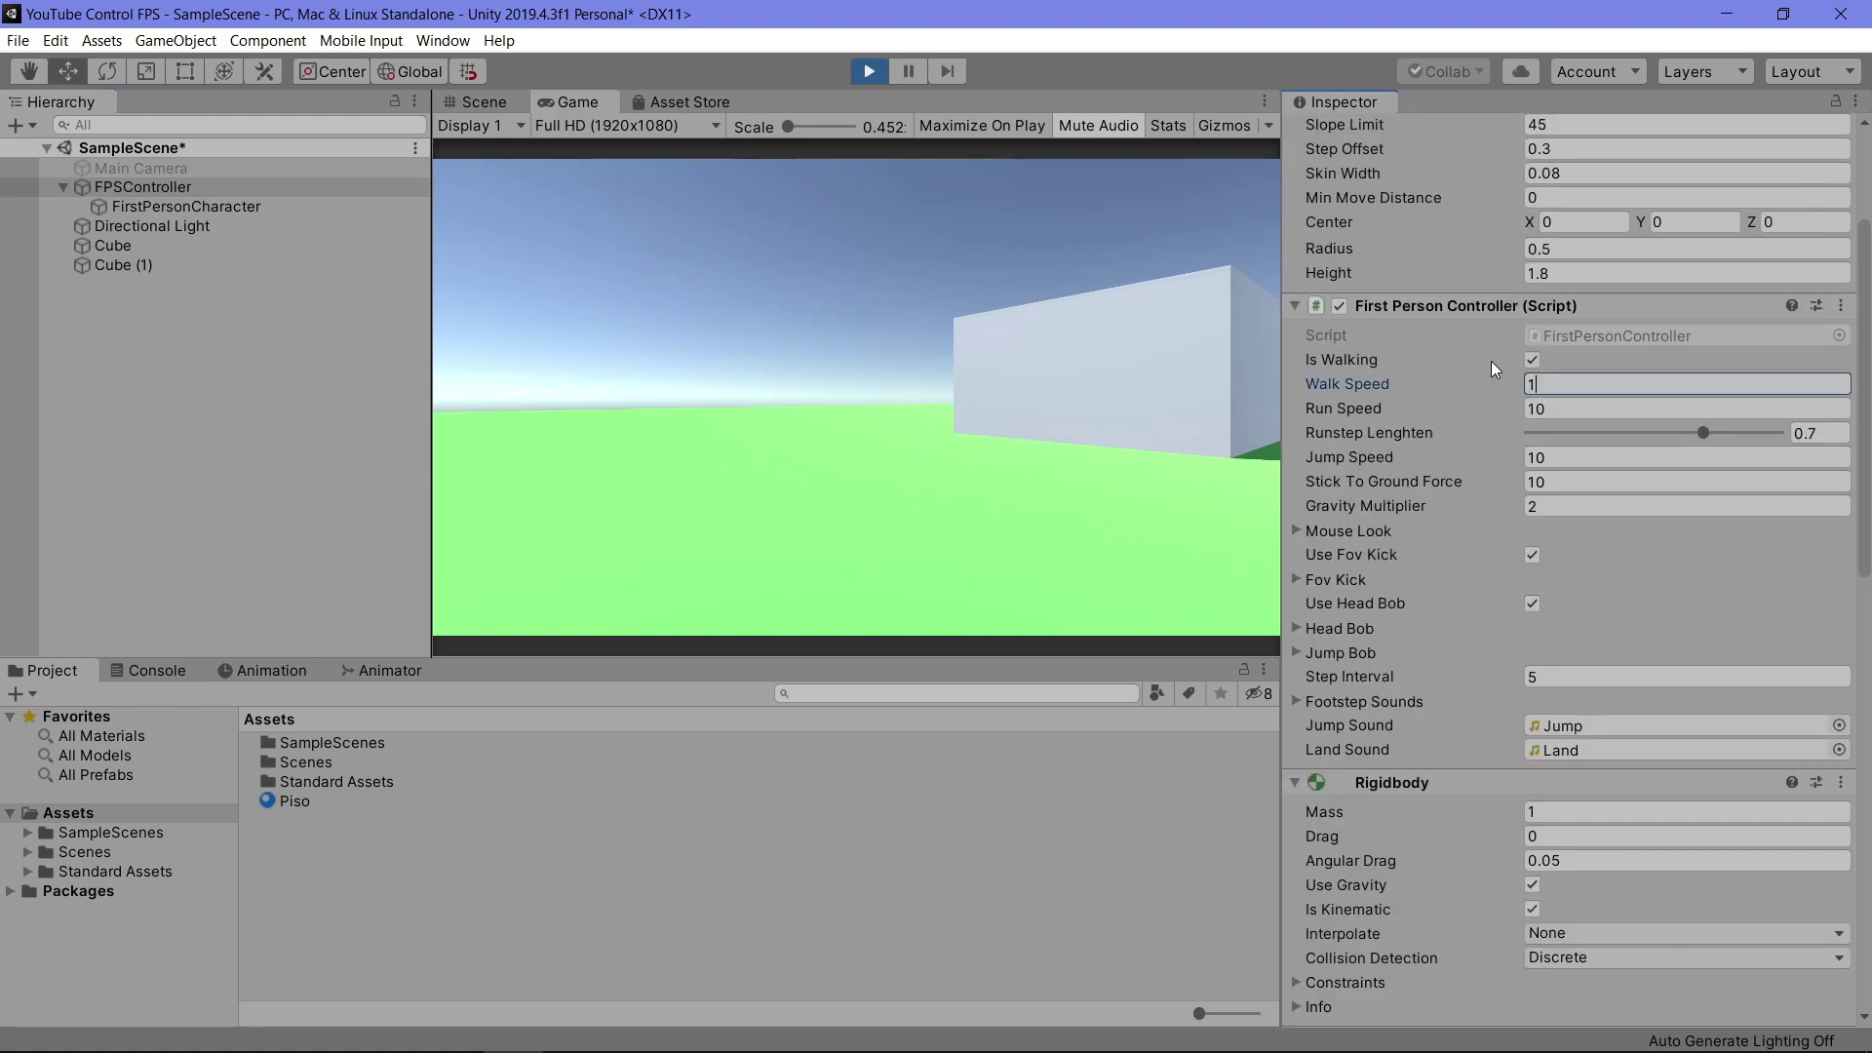
{"action": "left_click", "coordinate": [990, 430]}
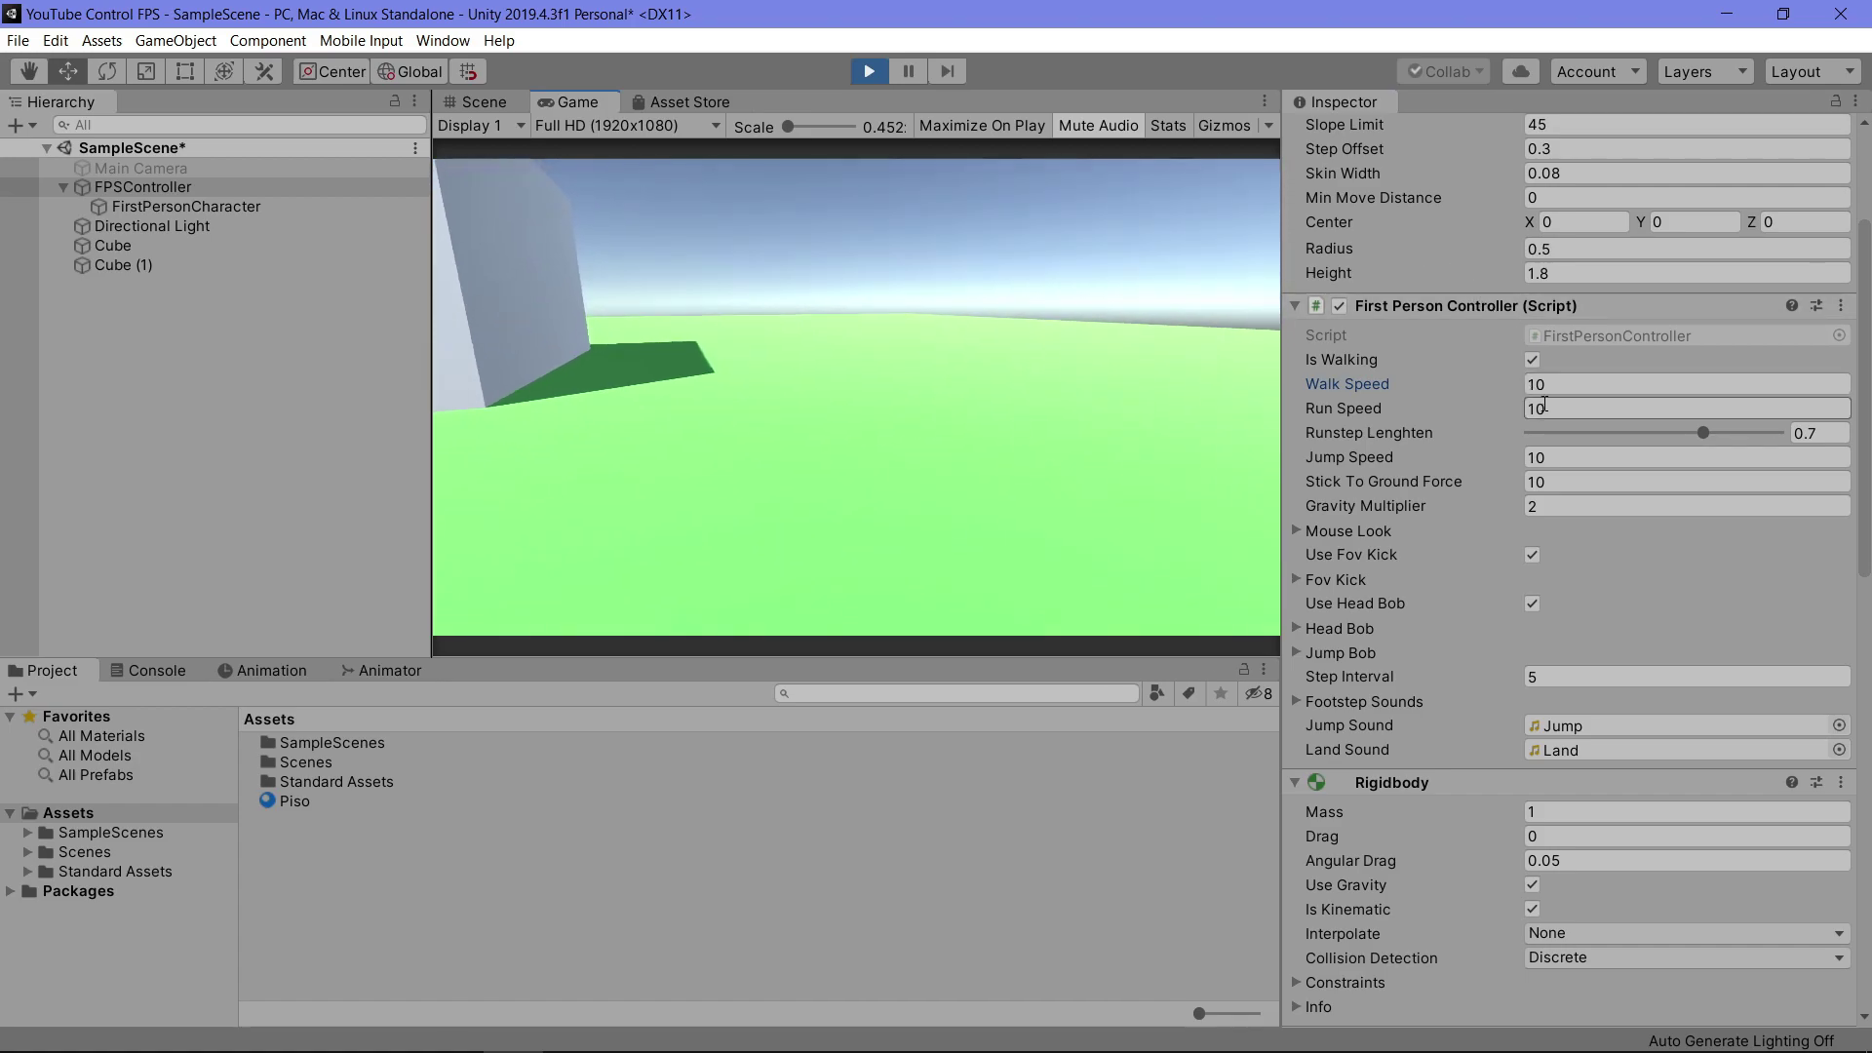
{"action": "left_click", "coordinate": [1443, 409]}
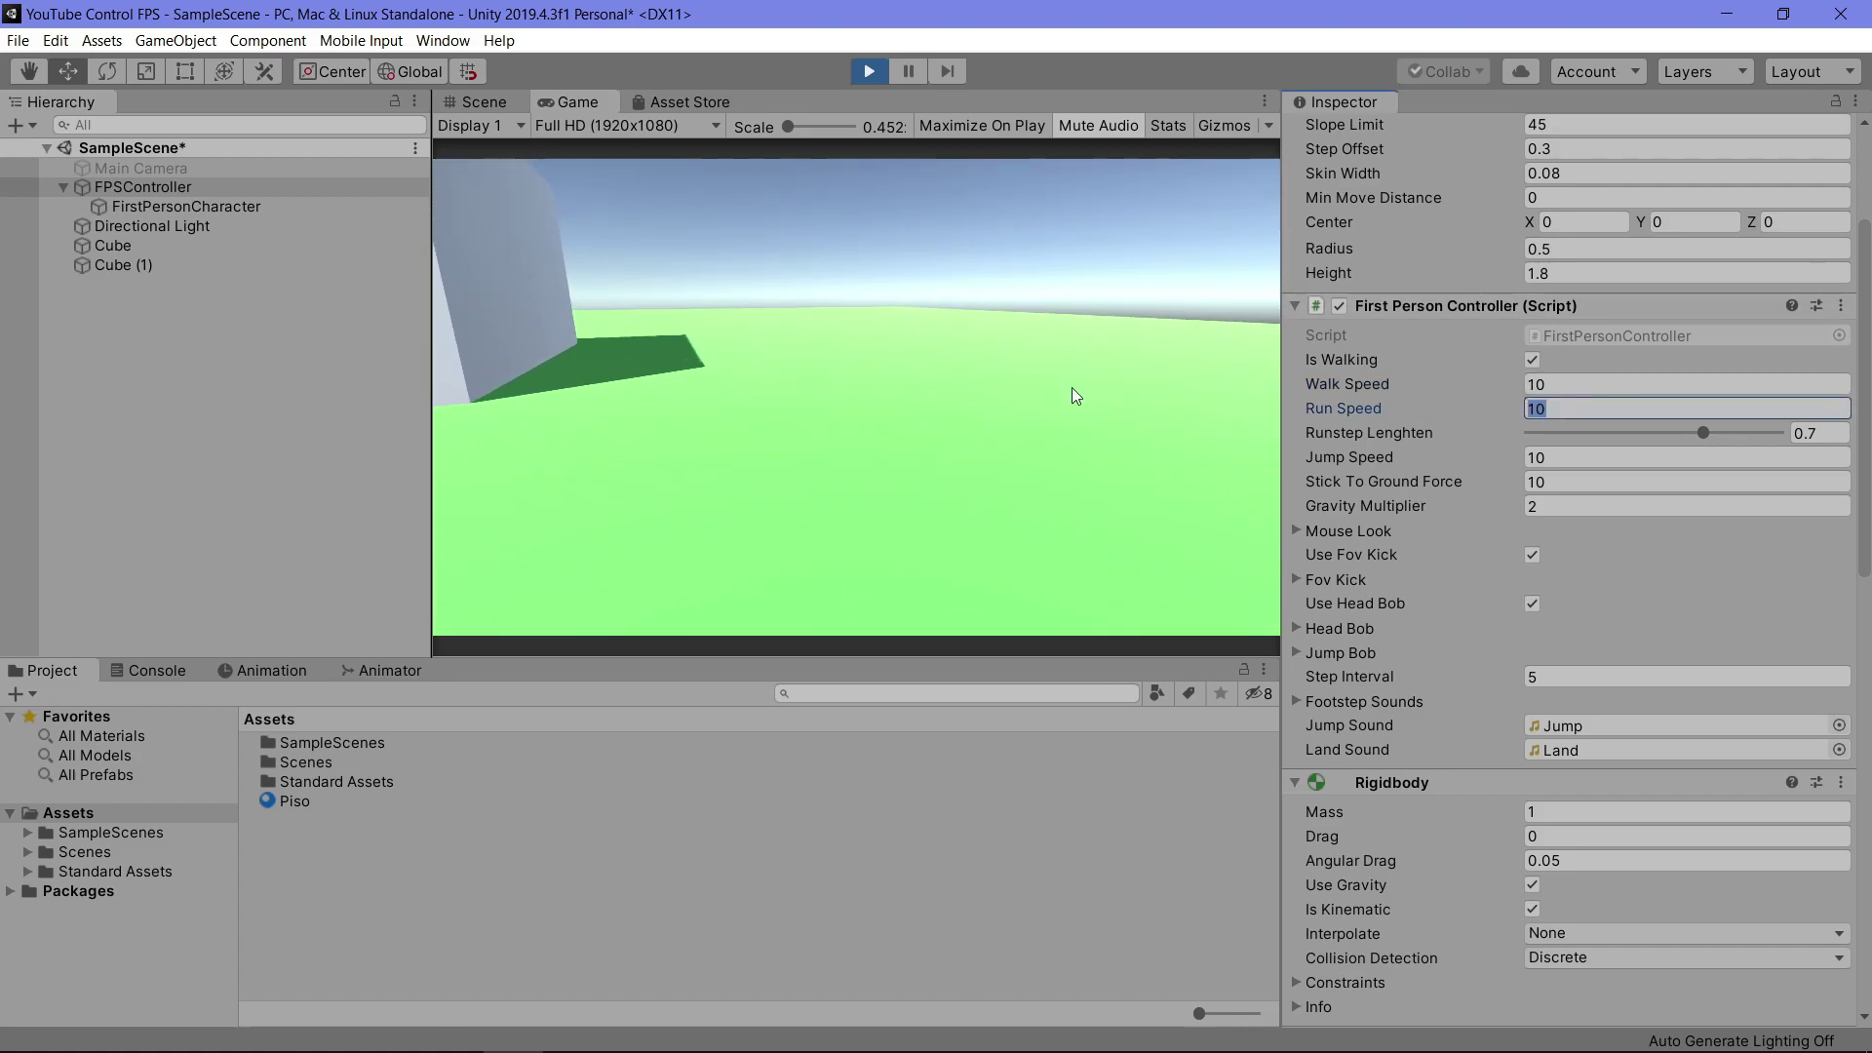
{"action": "left_click", "coordinate": [1701, 414]}
{"action": "type", "text": "20"}
{"action": "left_click", "coordinate": [1040, 395]}
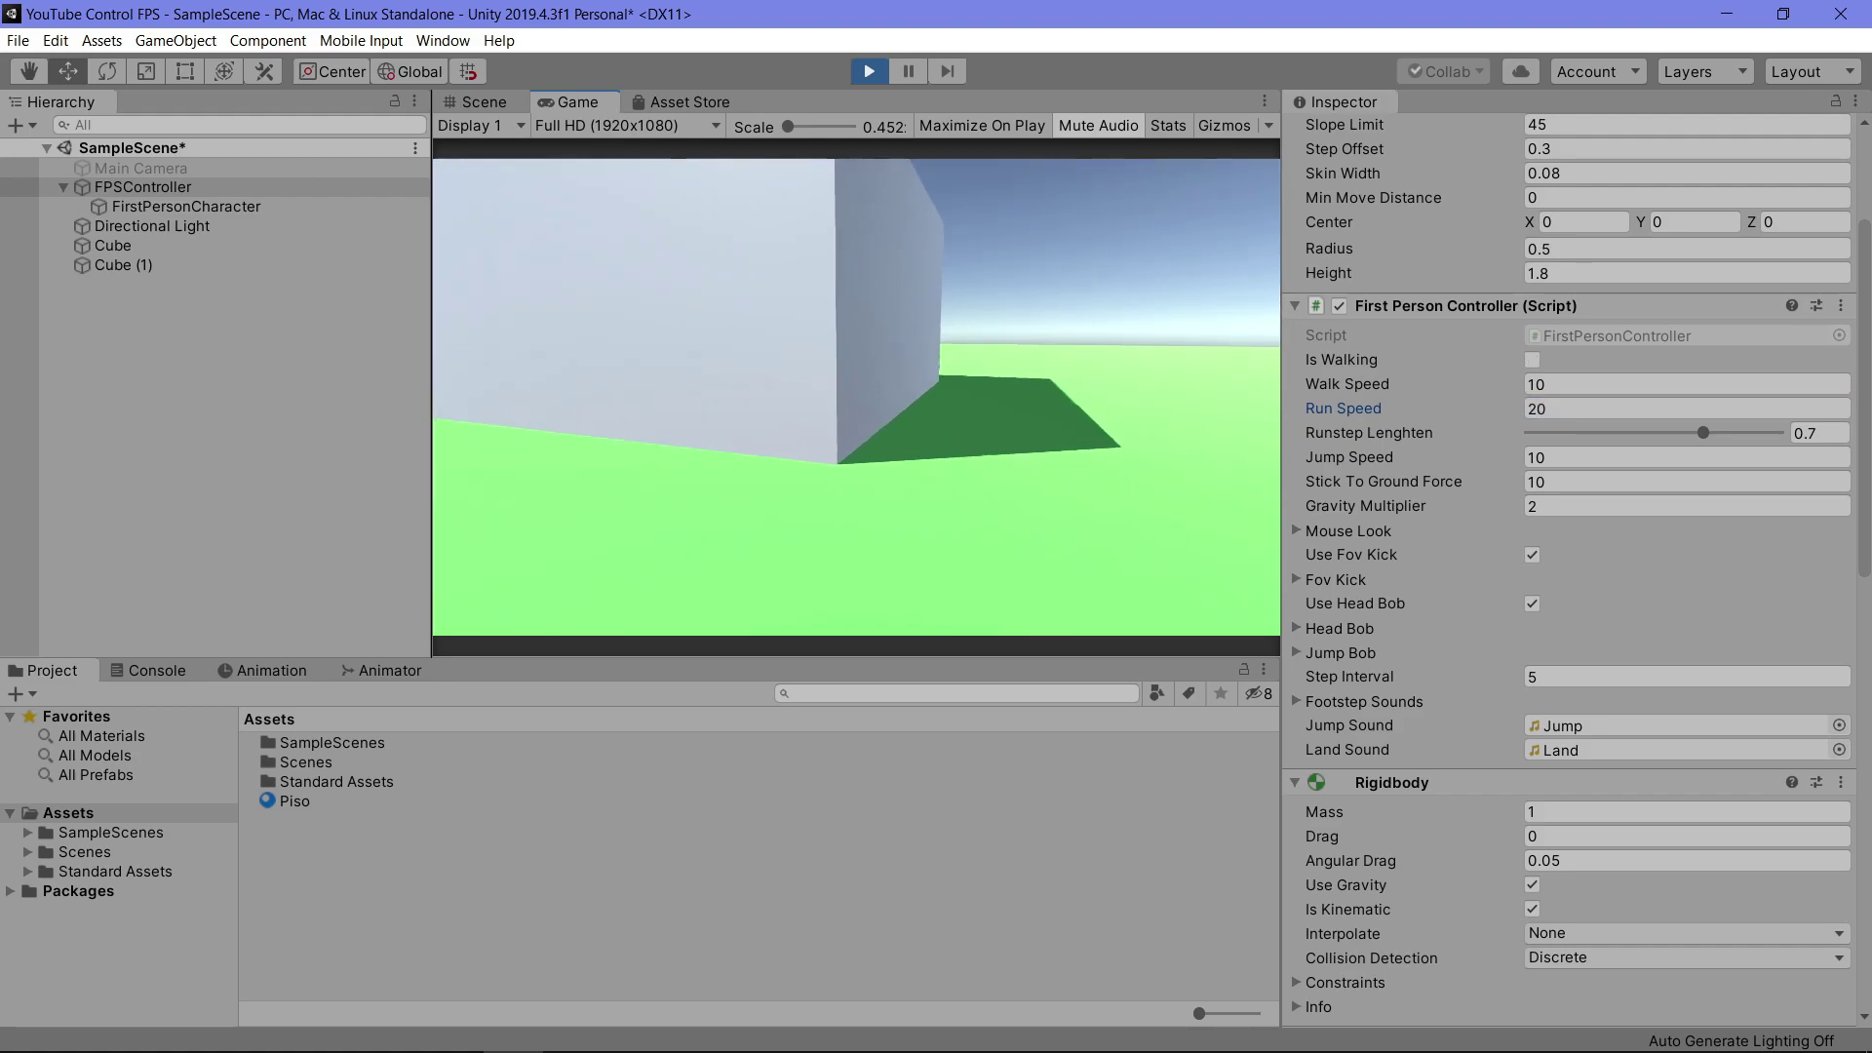
Run around the large cube, then set Jump Speed to 20
{"action": "key", "text": "s"}
{"action": "key", "text": "shift+w"}
{"action": "key", "text": "w"}
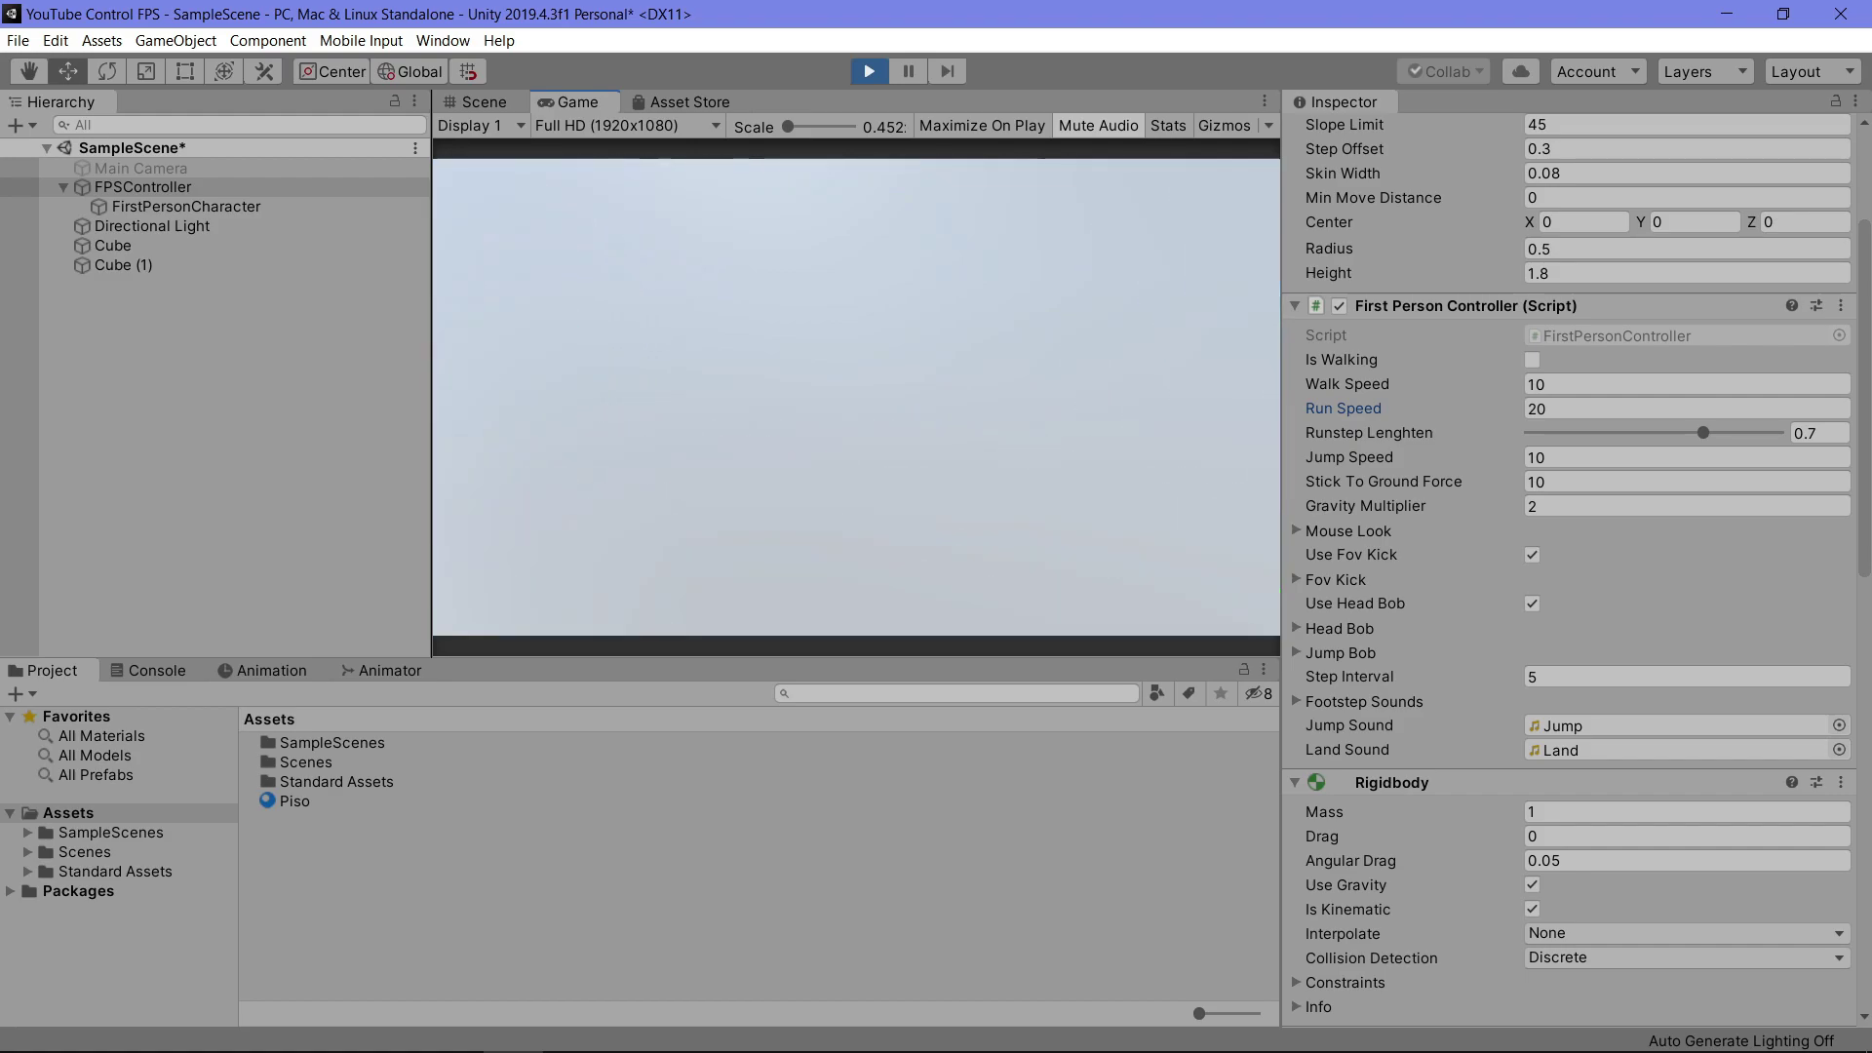
{"action": "key", "text": "s"}
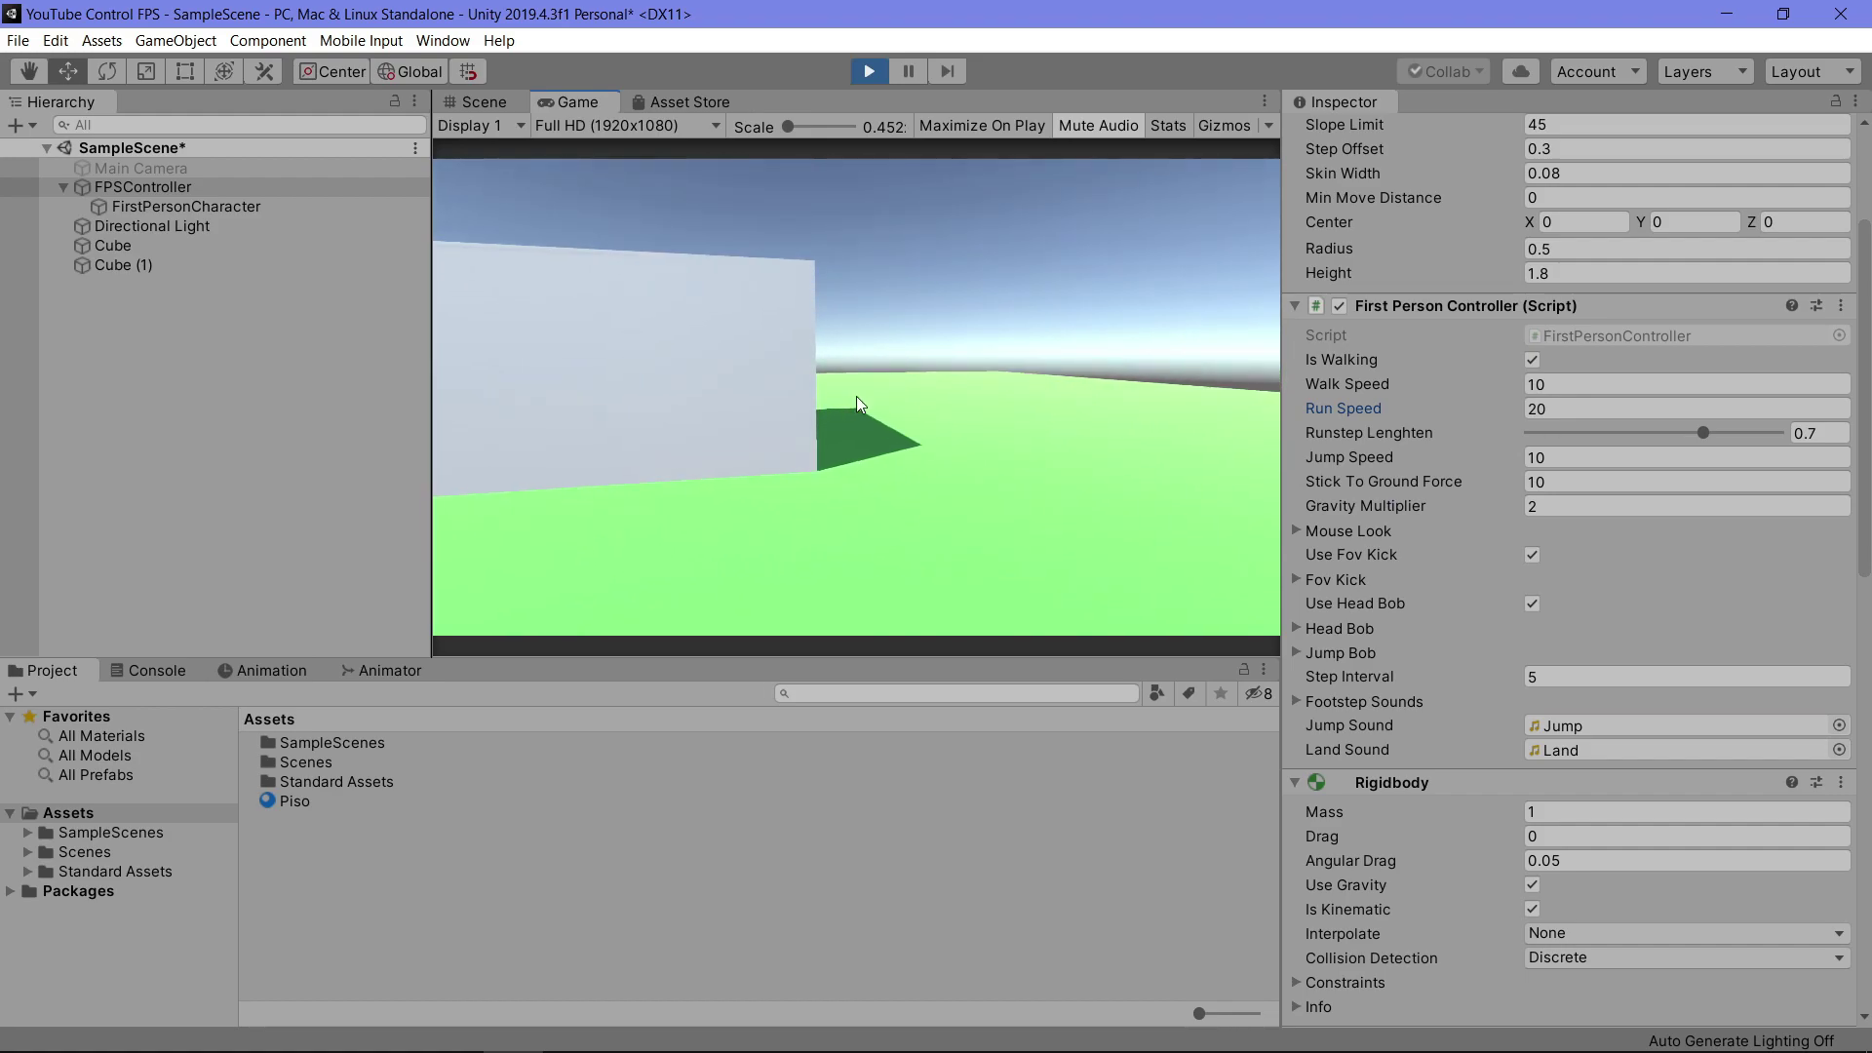
{"action": "left_click", "coordinate": [1554, 458]}
{"action": "type", "text": "200"}
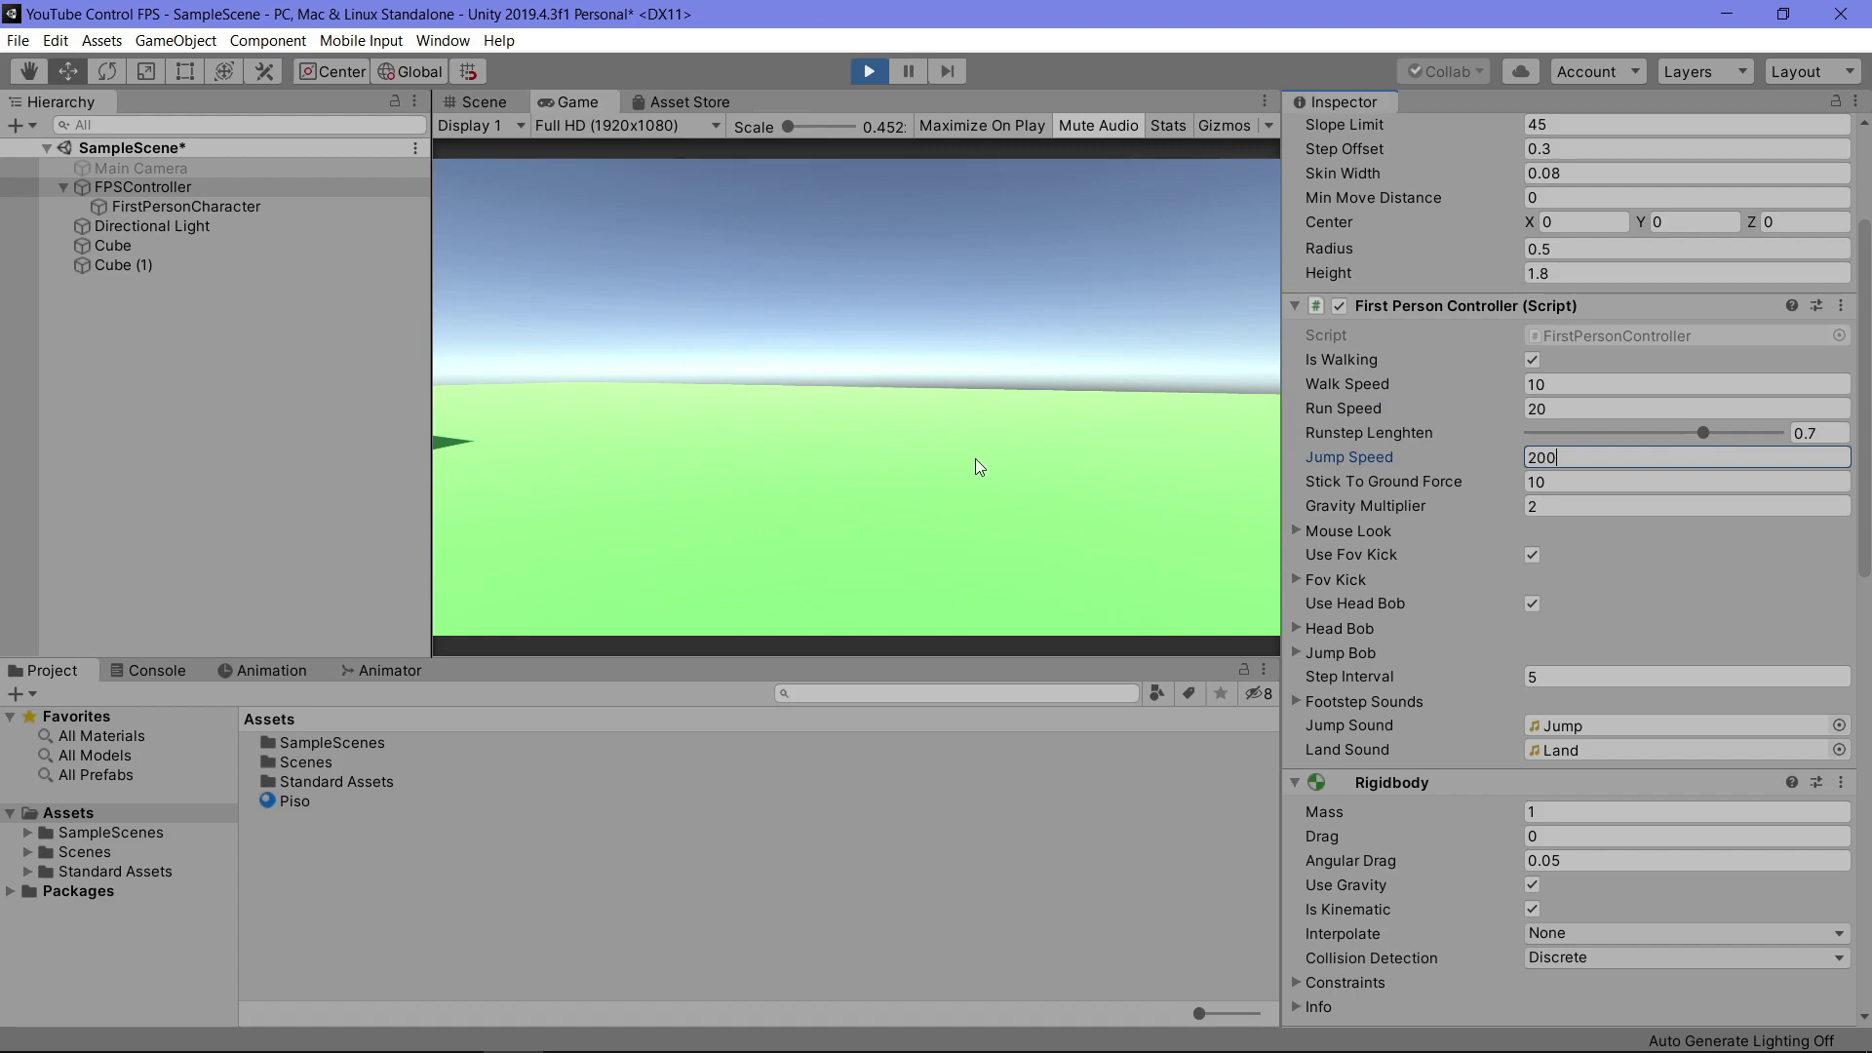
{"action": "left_click", "coordinate": [980, 467]}
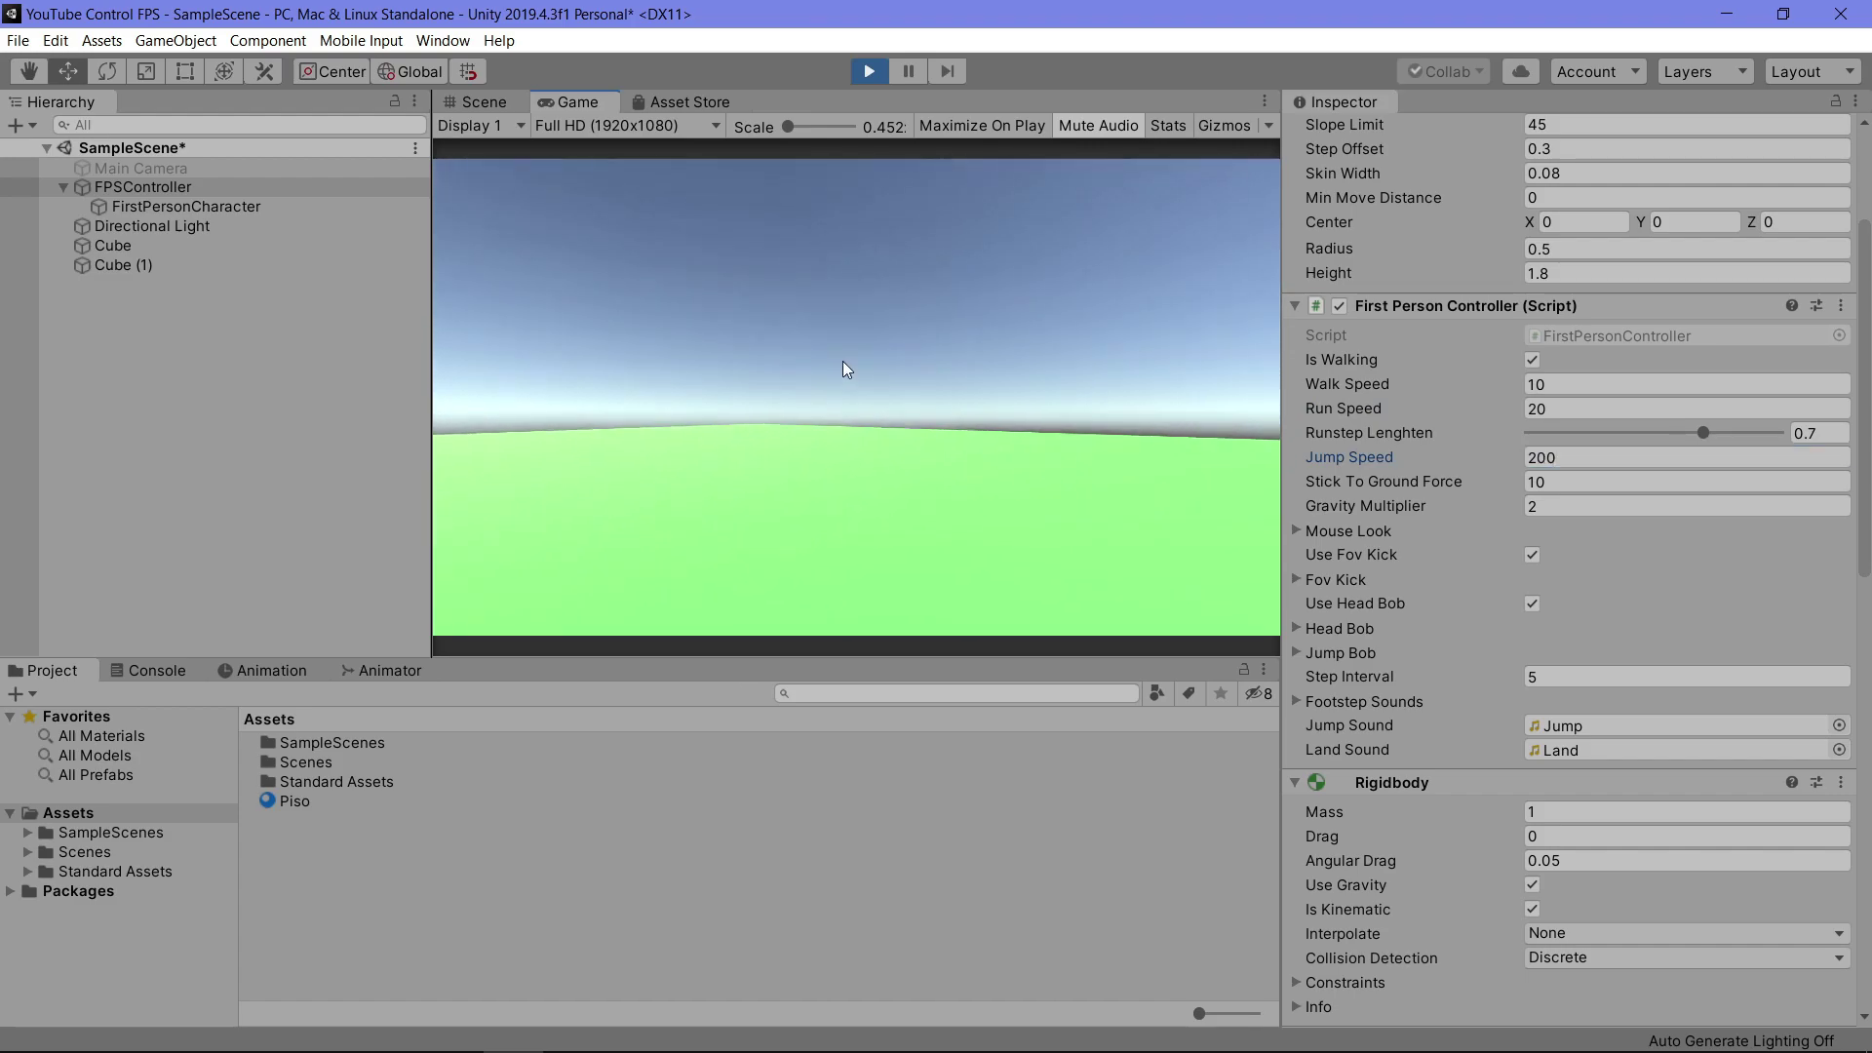
{"action": "key", "text": "Escape"}
{"action": "left_click", "coordinate": [1574, 459]}
{"action": "type", "text": "20"}
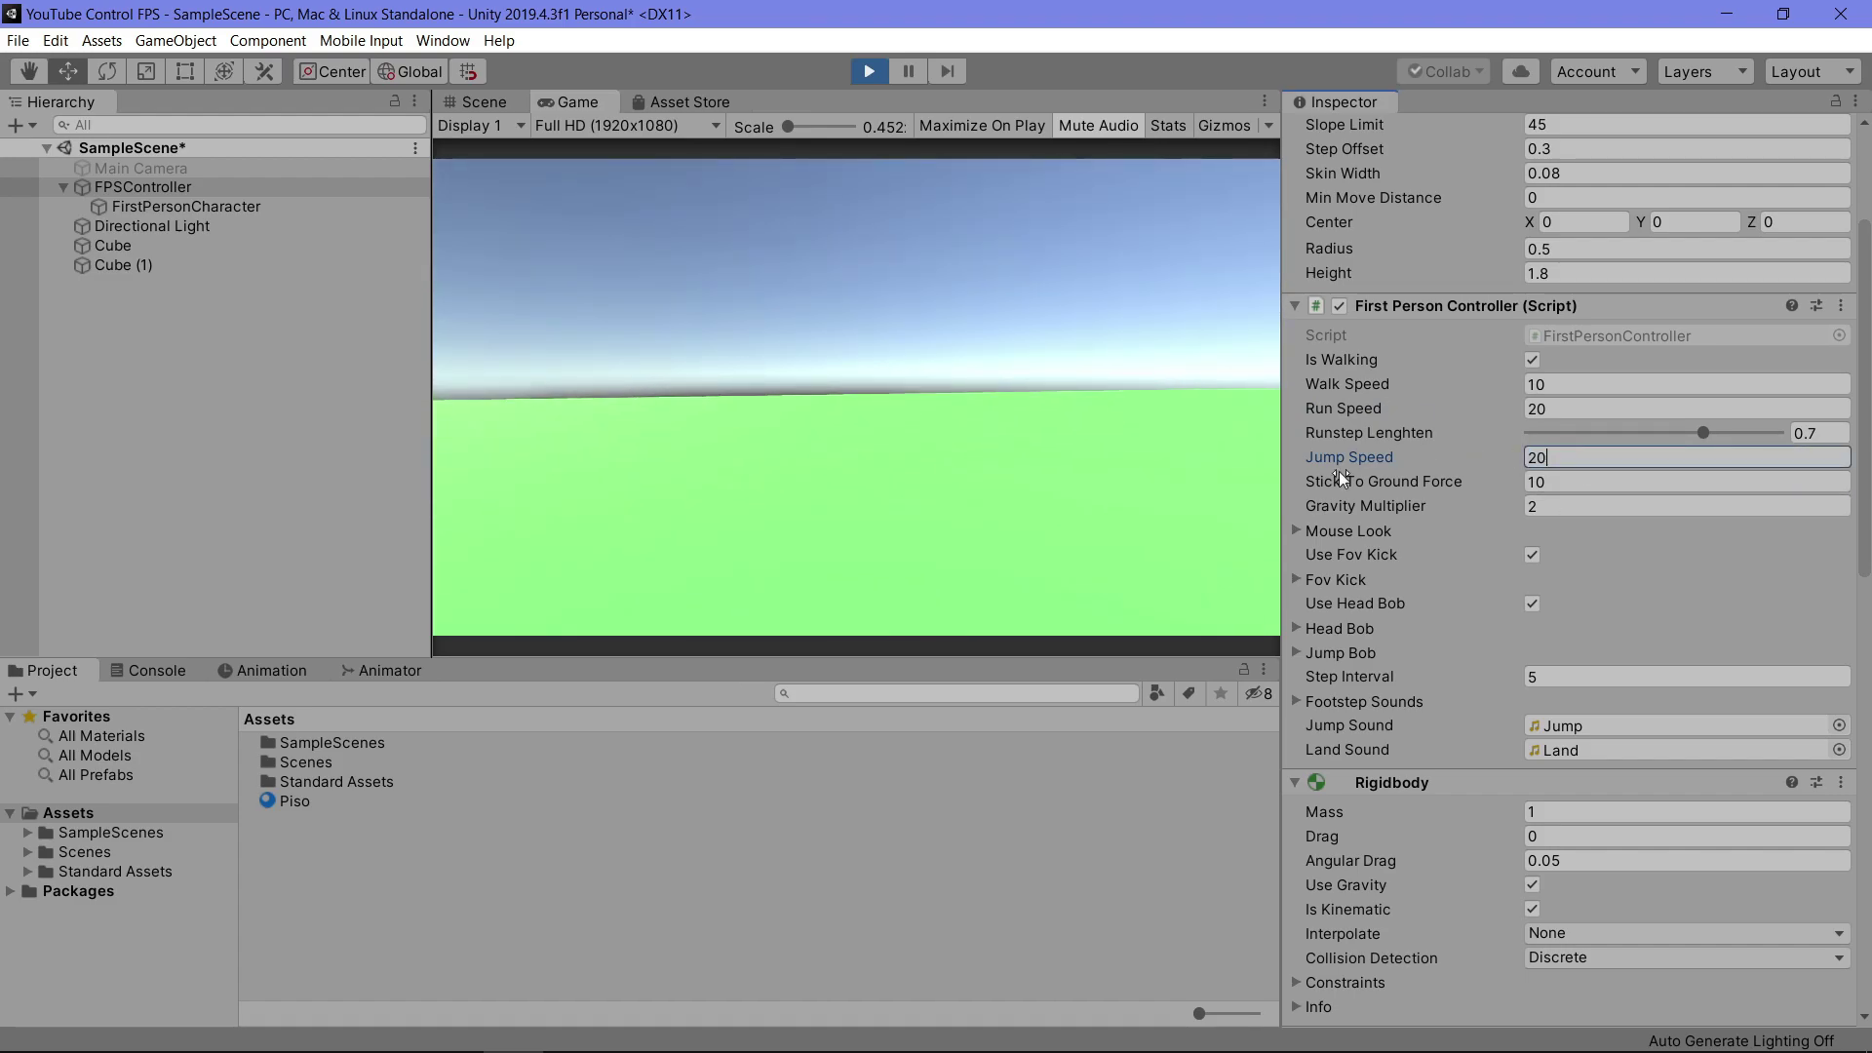
{"action": "left_click", "coordinate": [1072, 468]}
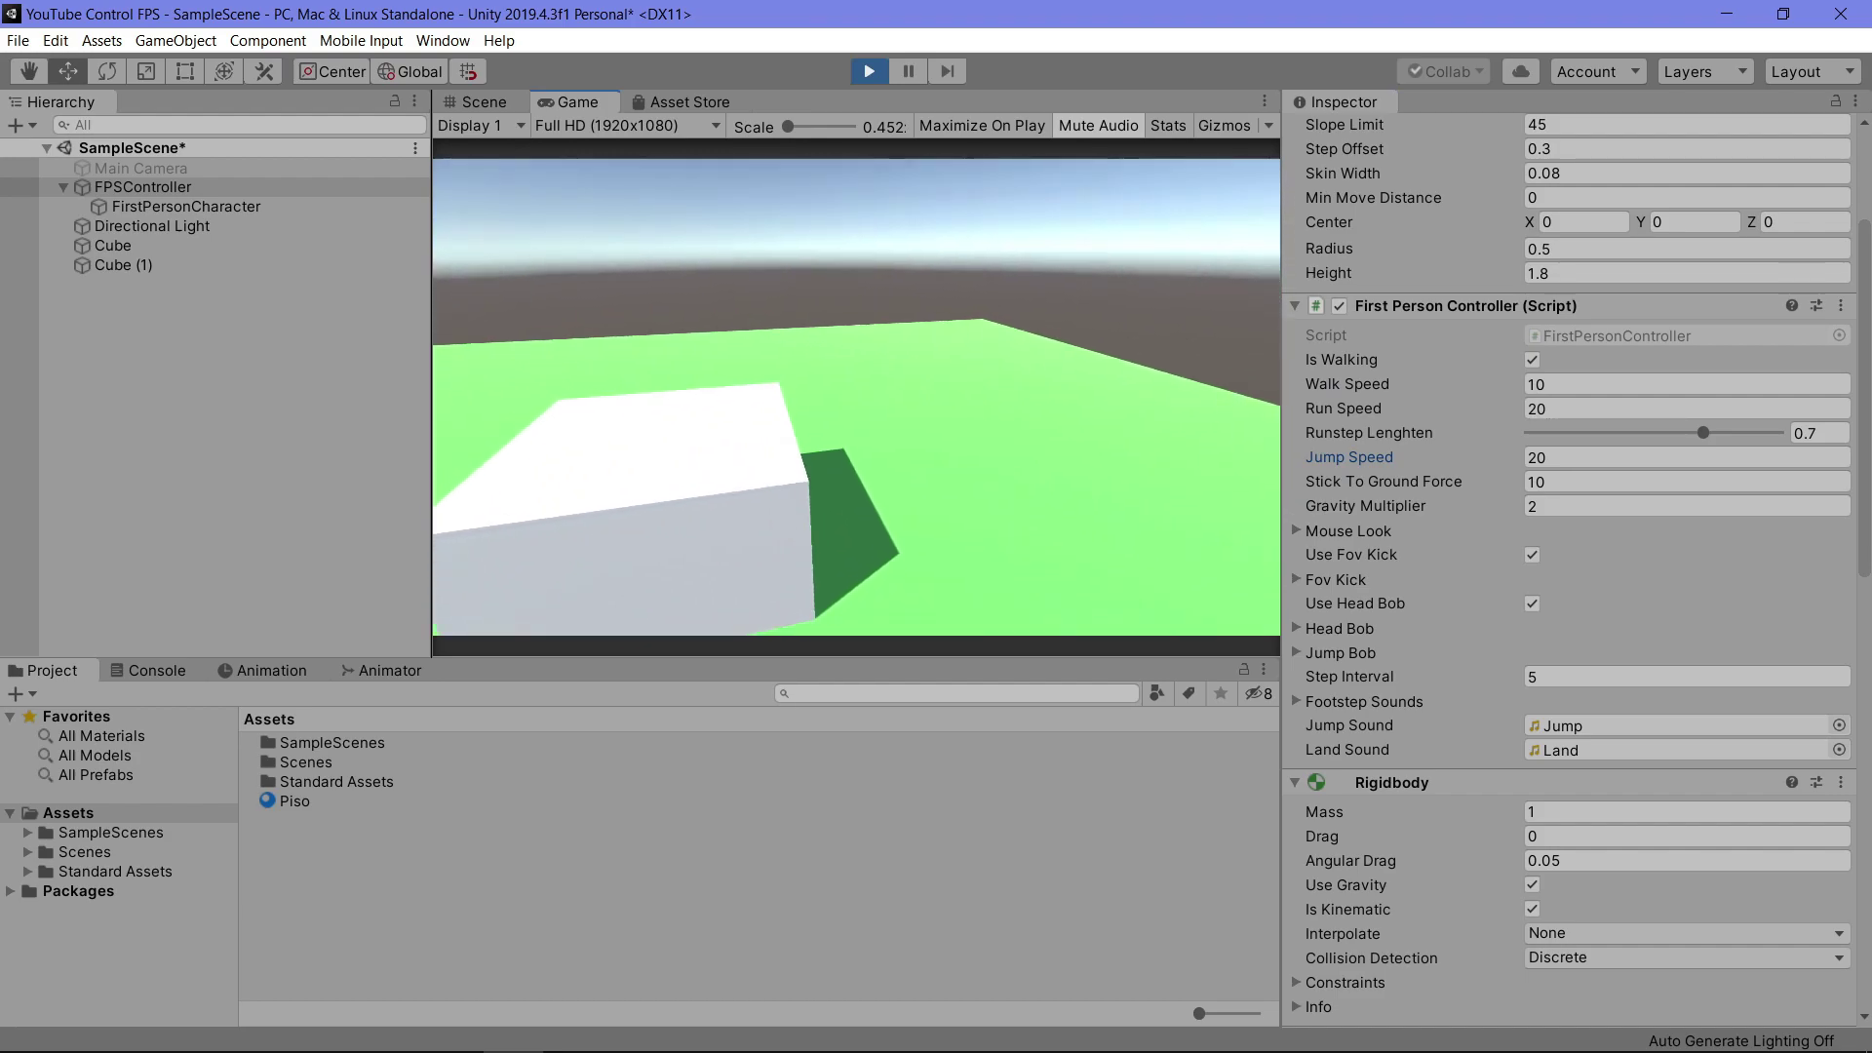
Set the Gravity Multiplier to 5 and test a jump
{"action": "key", "text": "Escape"}
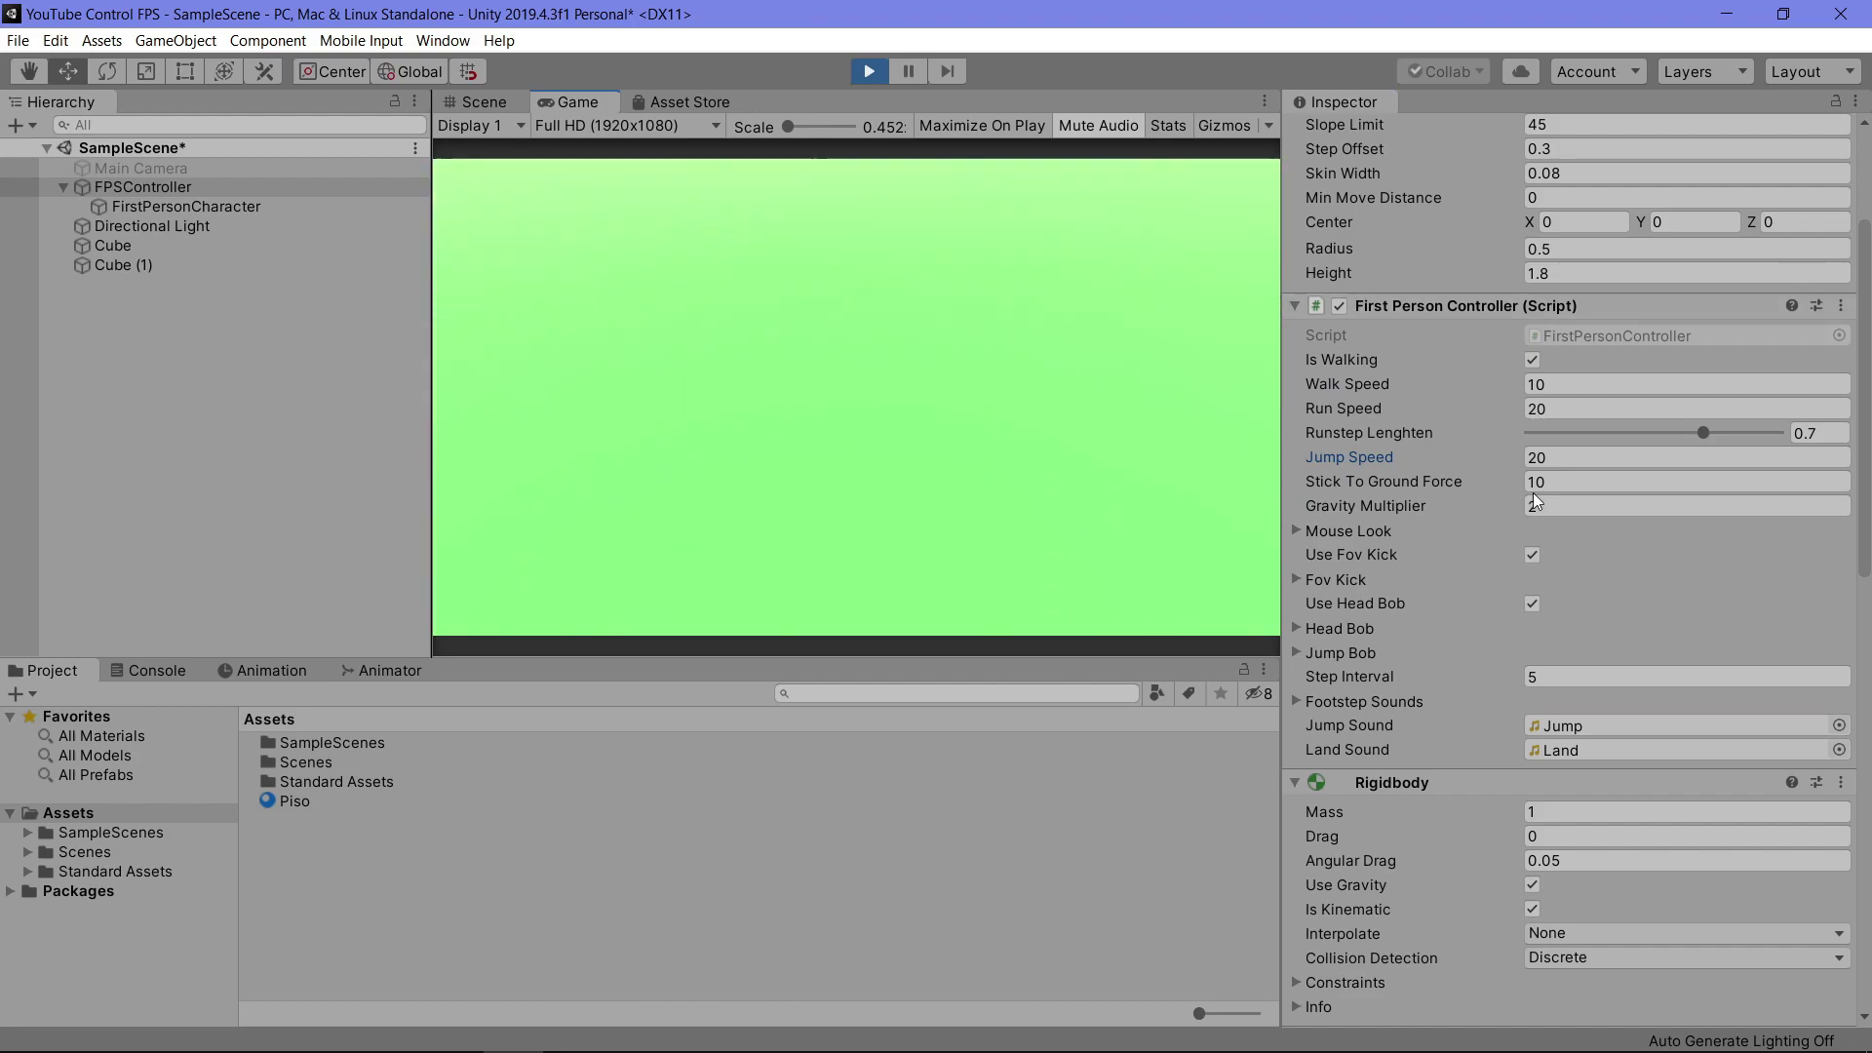
{"action": "type", "text": "5"}
{"action": "left_click", "coordinate": [1057, 412]}
{"action": "key", "text": "space"}
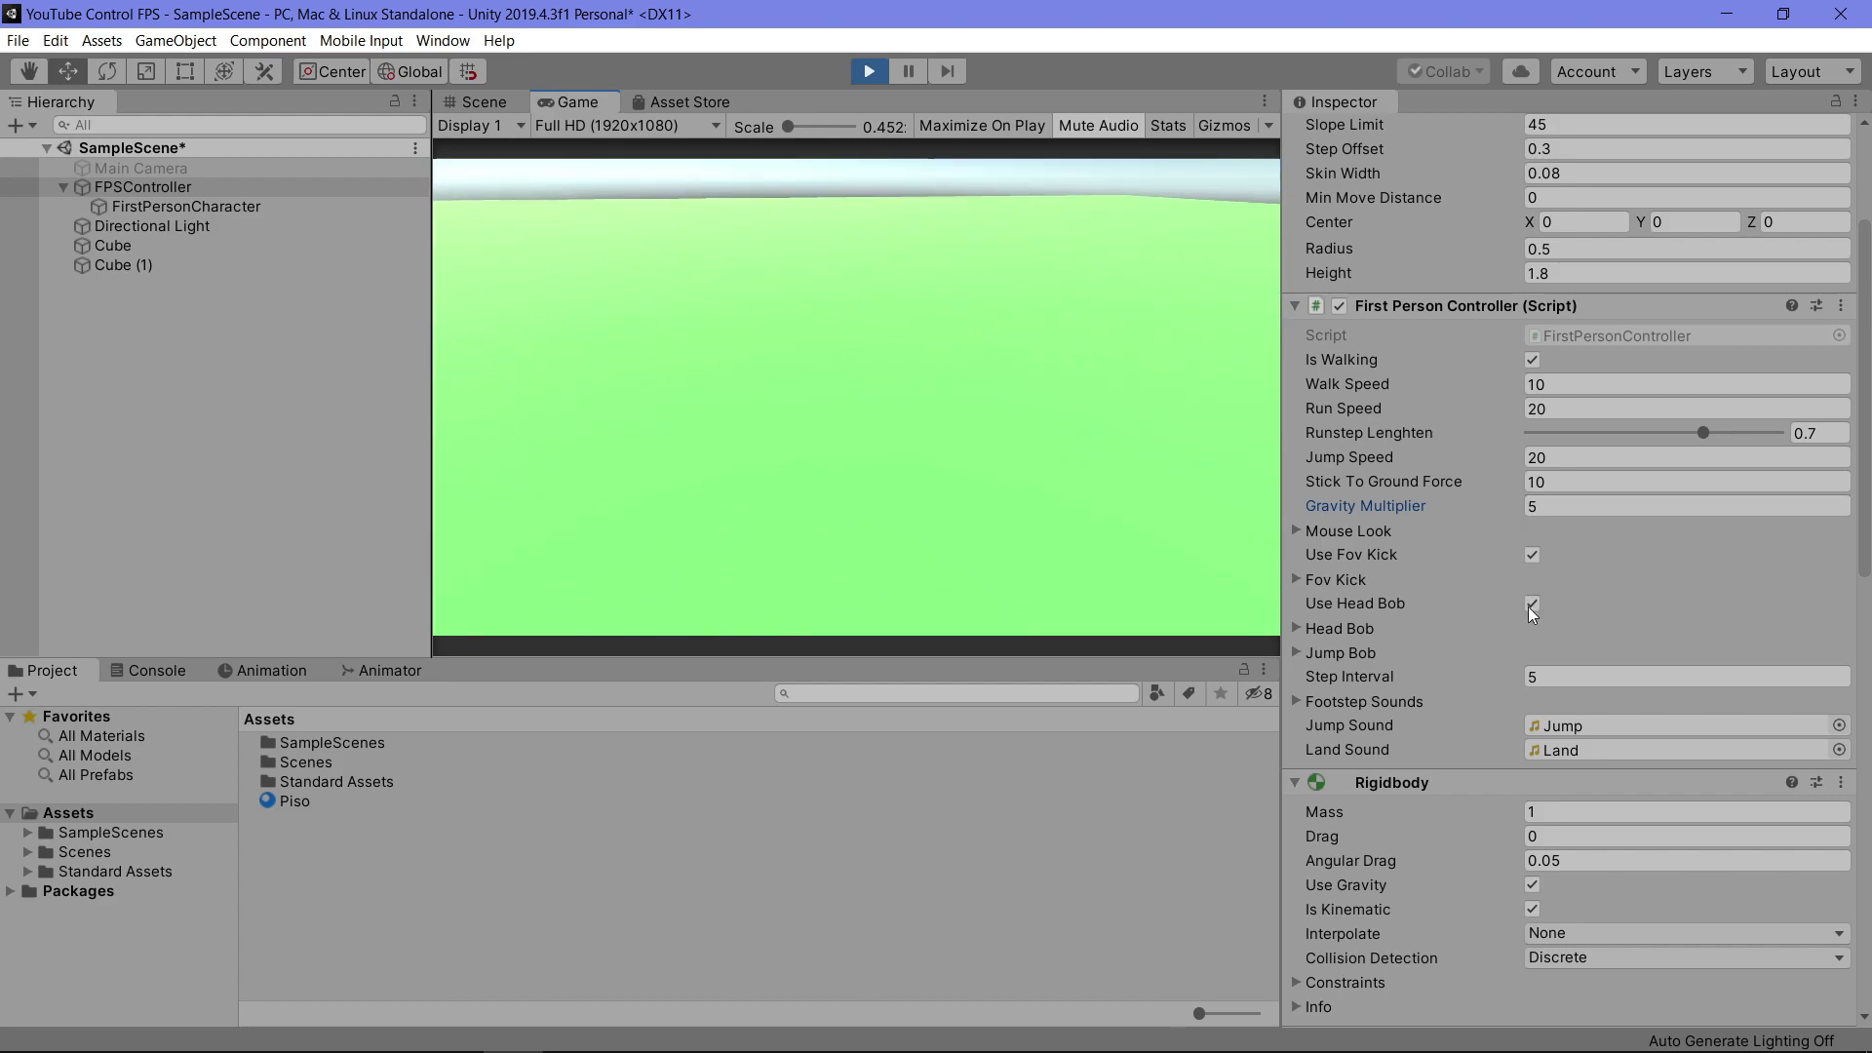
{"action": "scroll", "coordinate": [1453, 684], "scroll_direction": "down", "scroll_amount": 4}
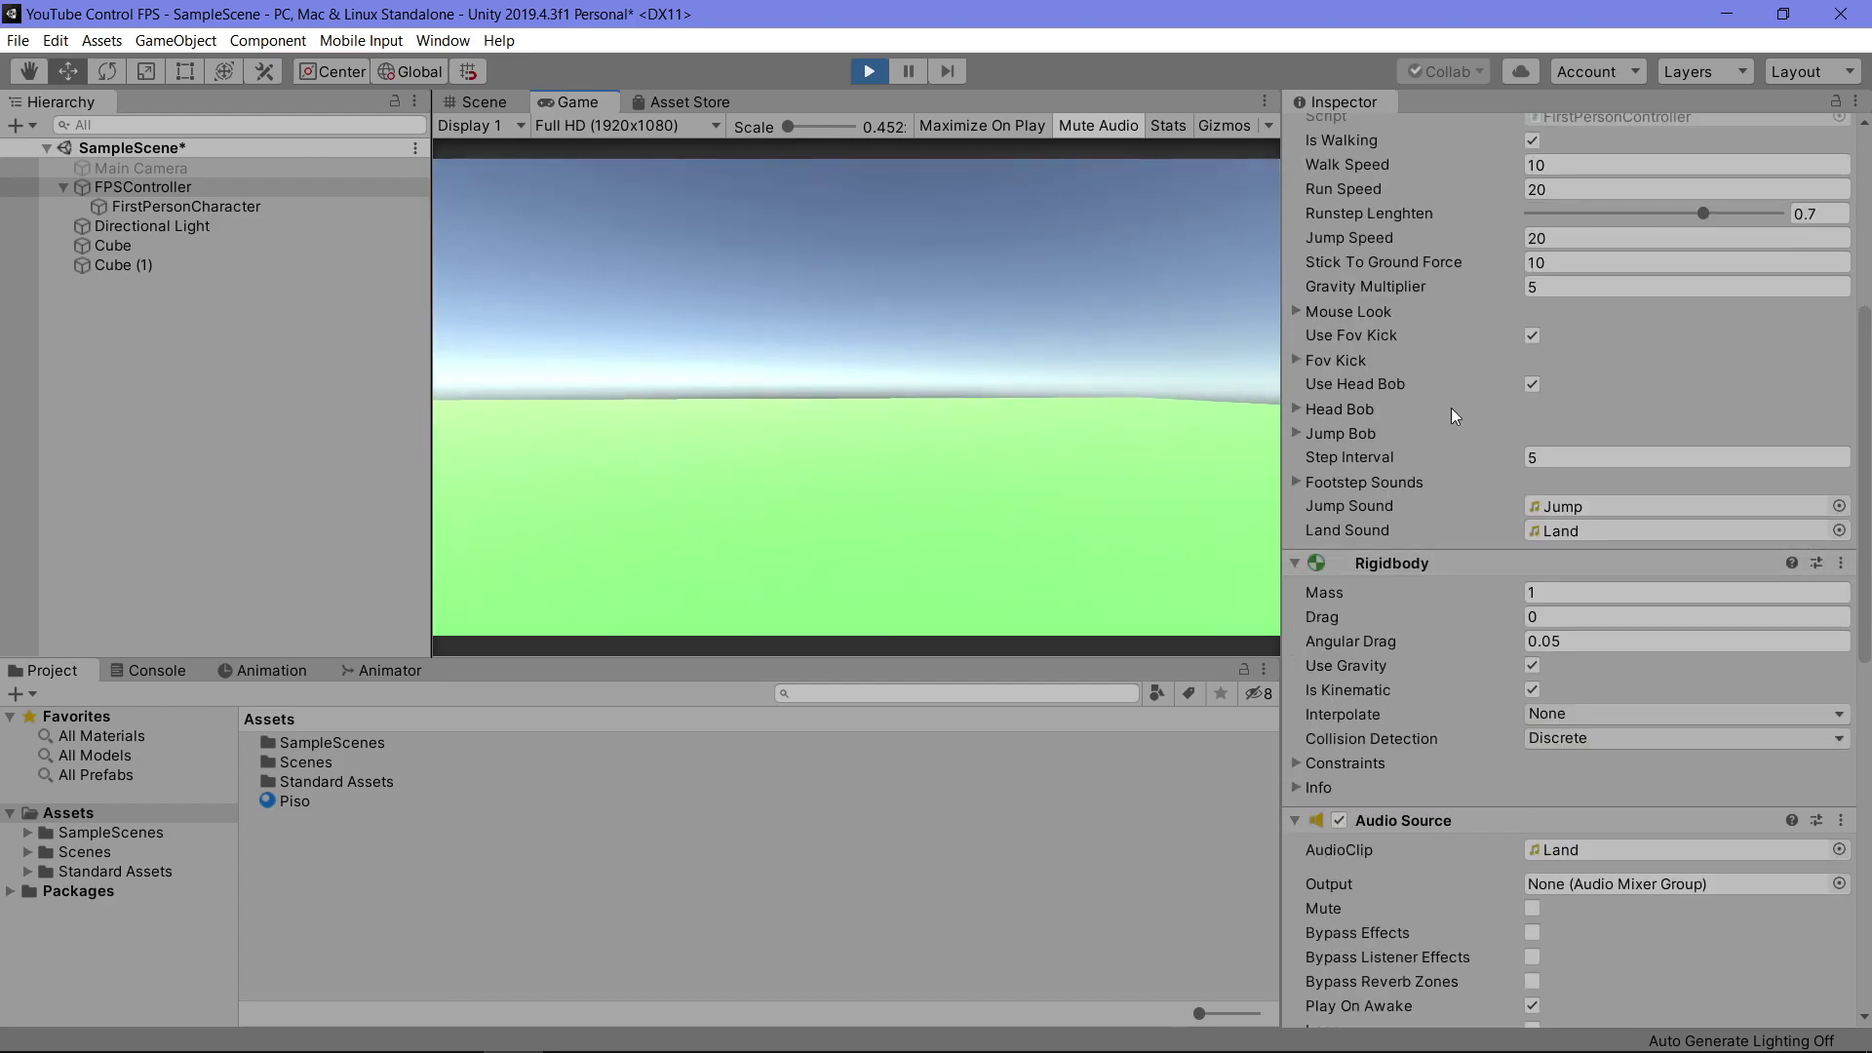
{"action": "scroll", "coordinate": [1454, 409], "scroll_direction": "up", "scroll_amount": 8}
Stop play and locate the FirstPersonController script in the Project window
{"action": "left_click", "coordinate": [877, 79]}
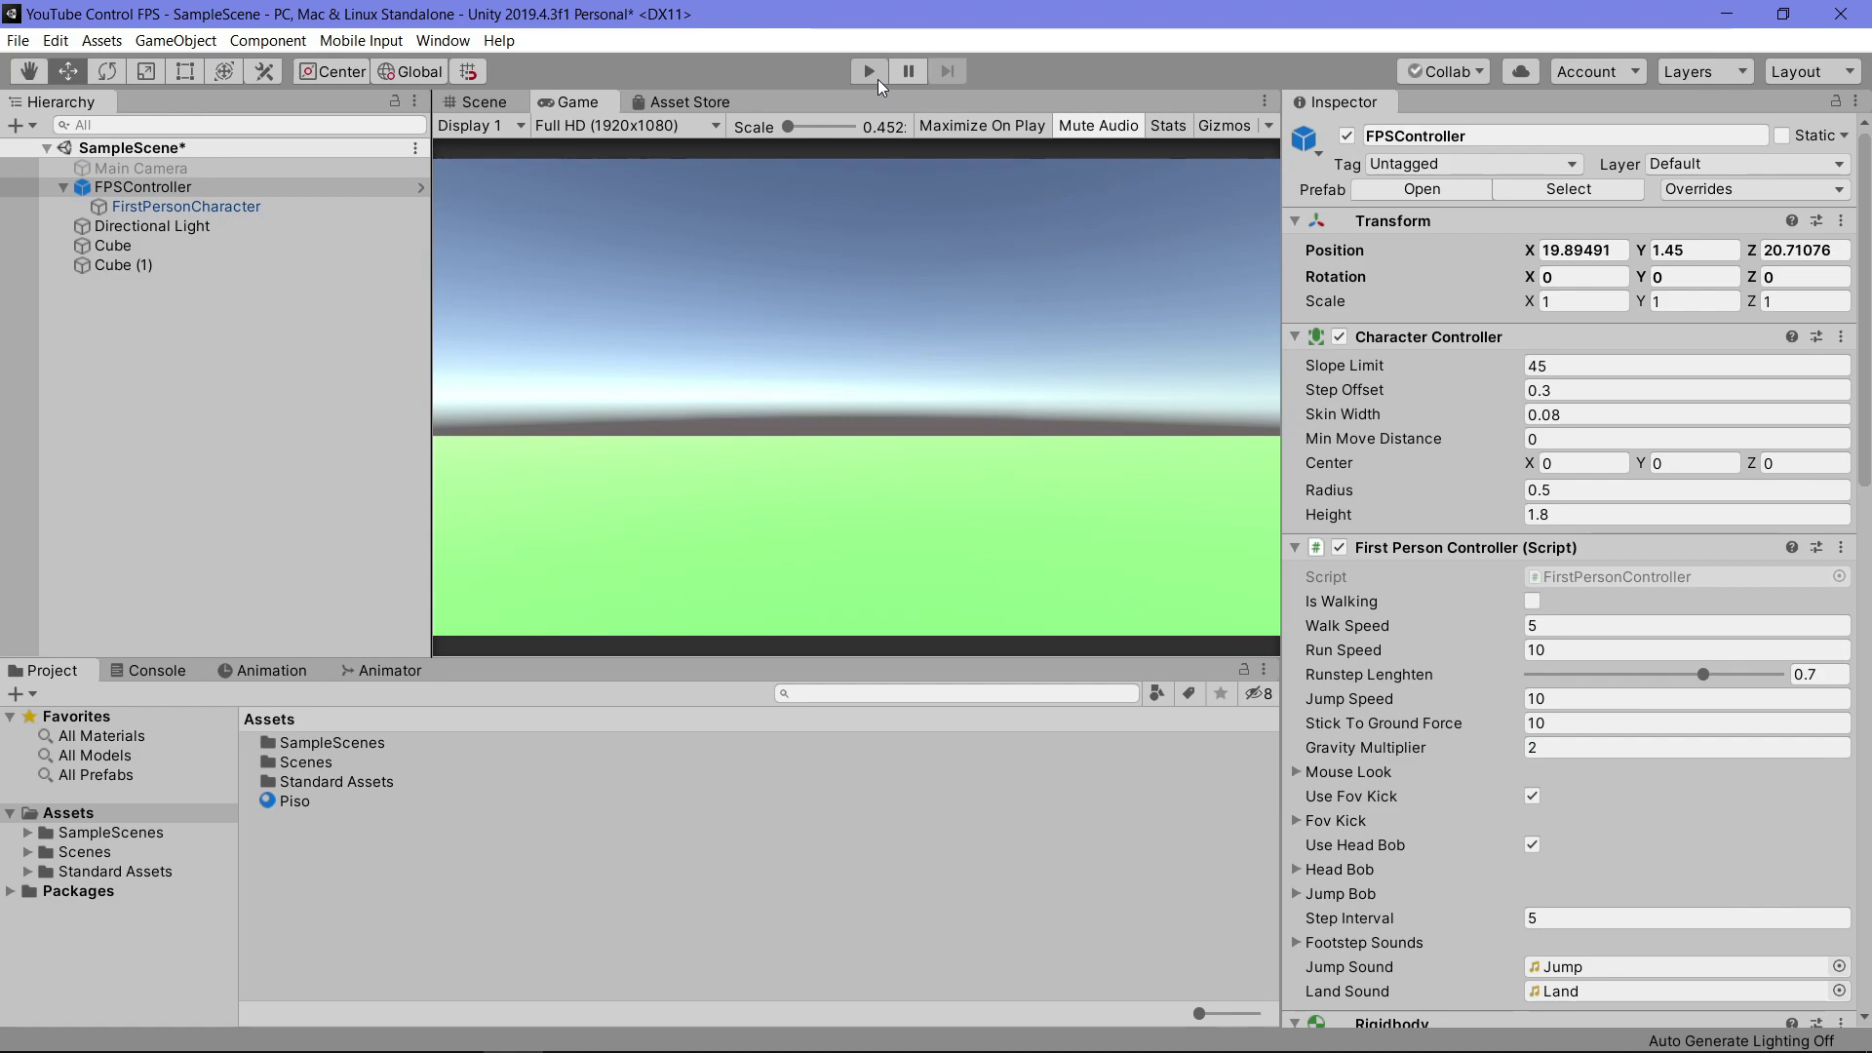
{"action": "scroll", "coordinate": [1477, 544], "scroll_direction": "down", "scroll_amount": 4}
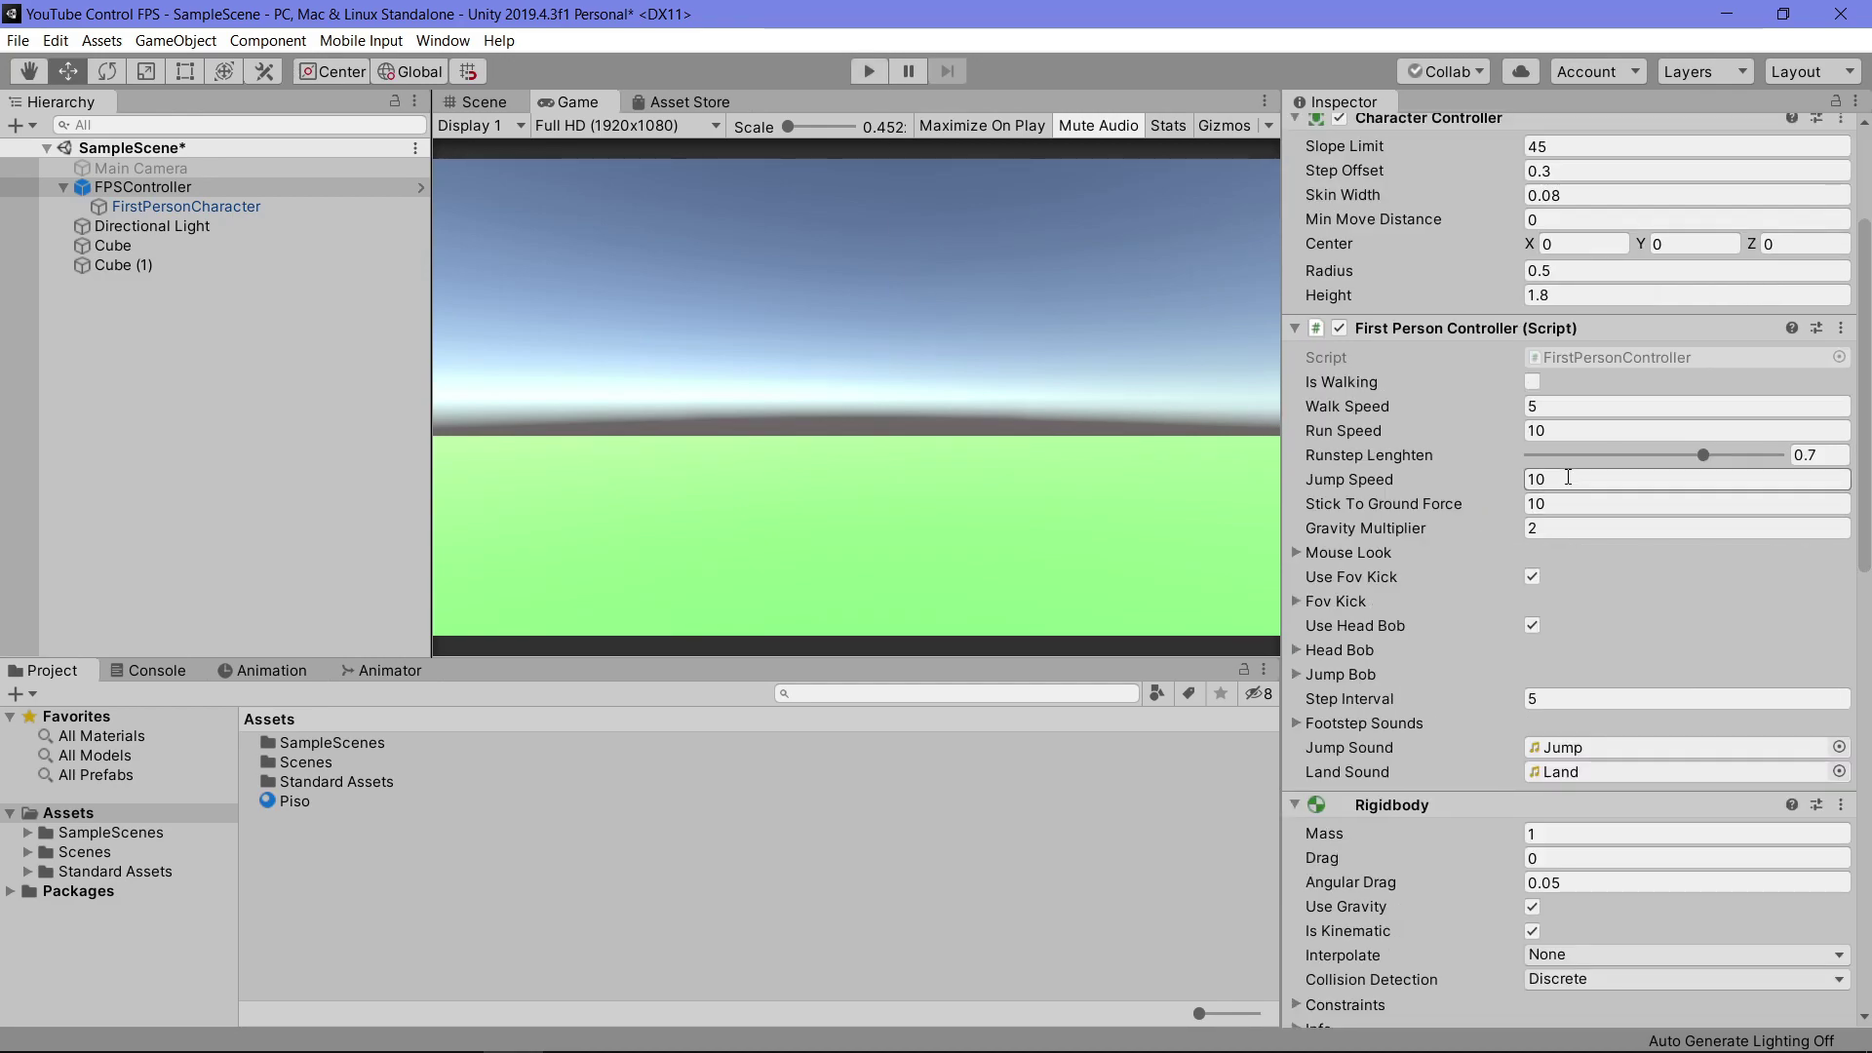
{"action": "left_click", "coordinate": [1612, 359]}
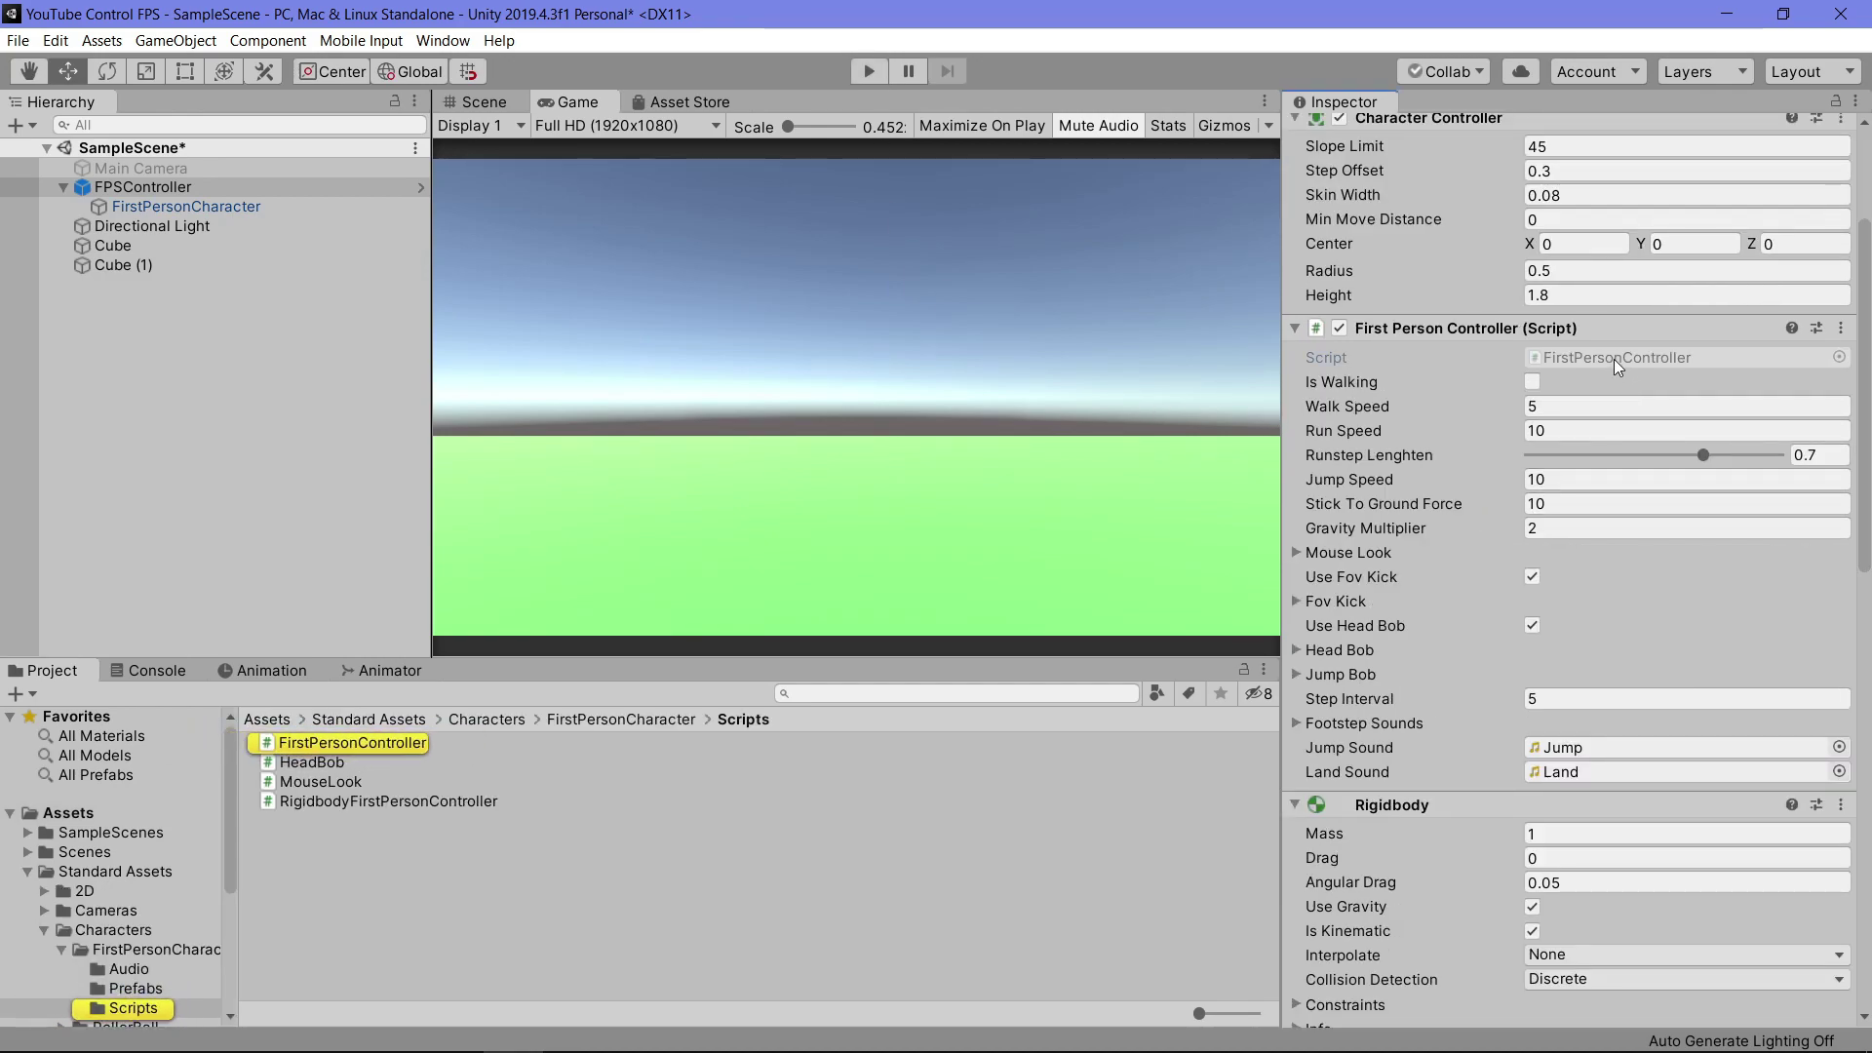
Open FirstPersonController.cs in Visual Studio and scroll through Update() and PlayLandingSound()
{"action": "double_click", "coordinate": [1612, 359]}
{"action": "scroll", "coordinate": [340, 659], "scroll_direction": "down", "scroll_amount": 8}
{"action": "scroll", "coordinate": [341, 659], "scroll_direction": "down", "scroll_amount": 8}
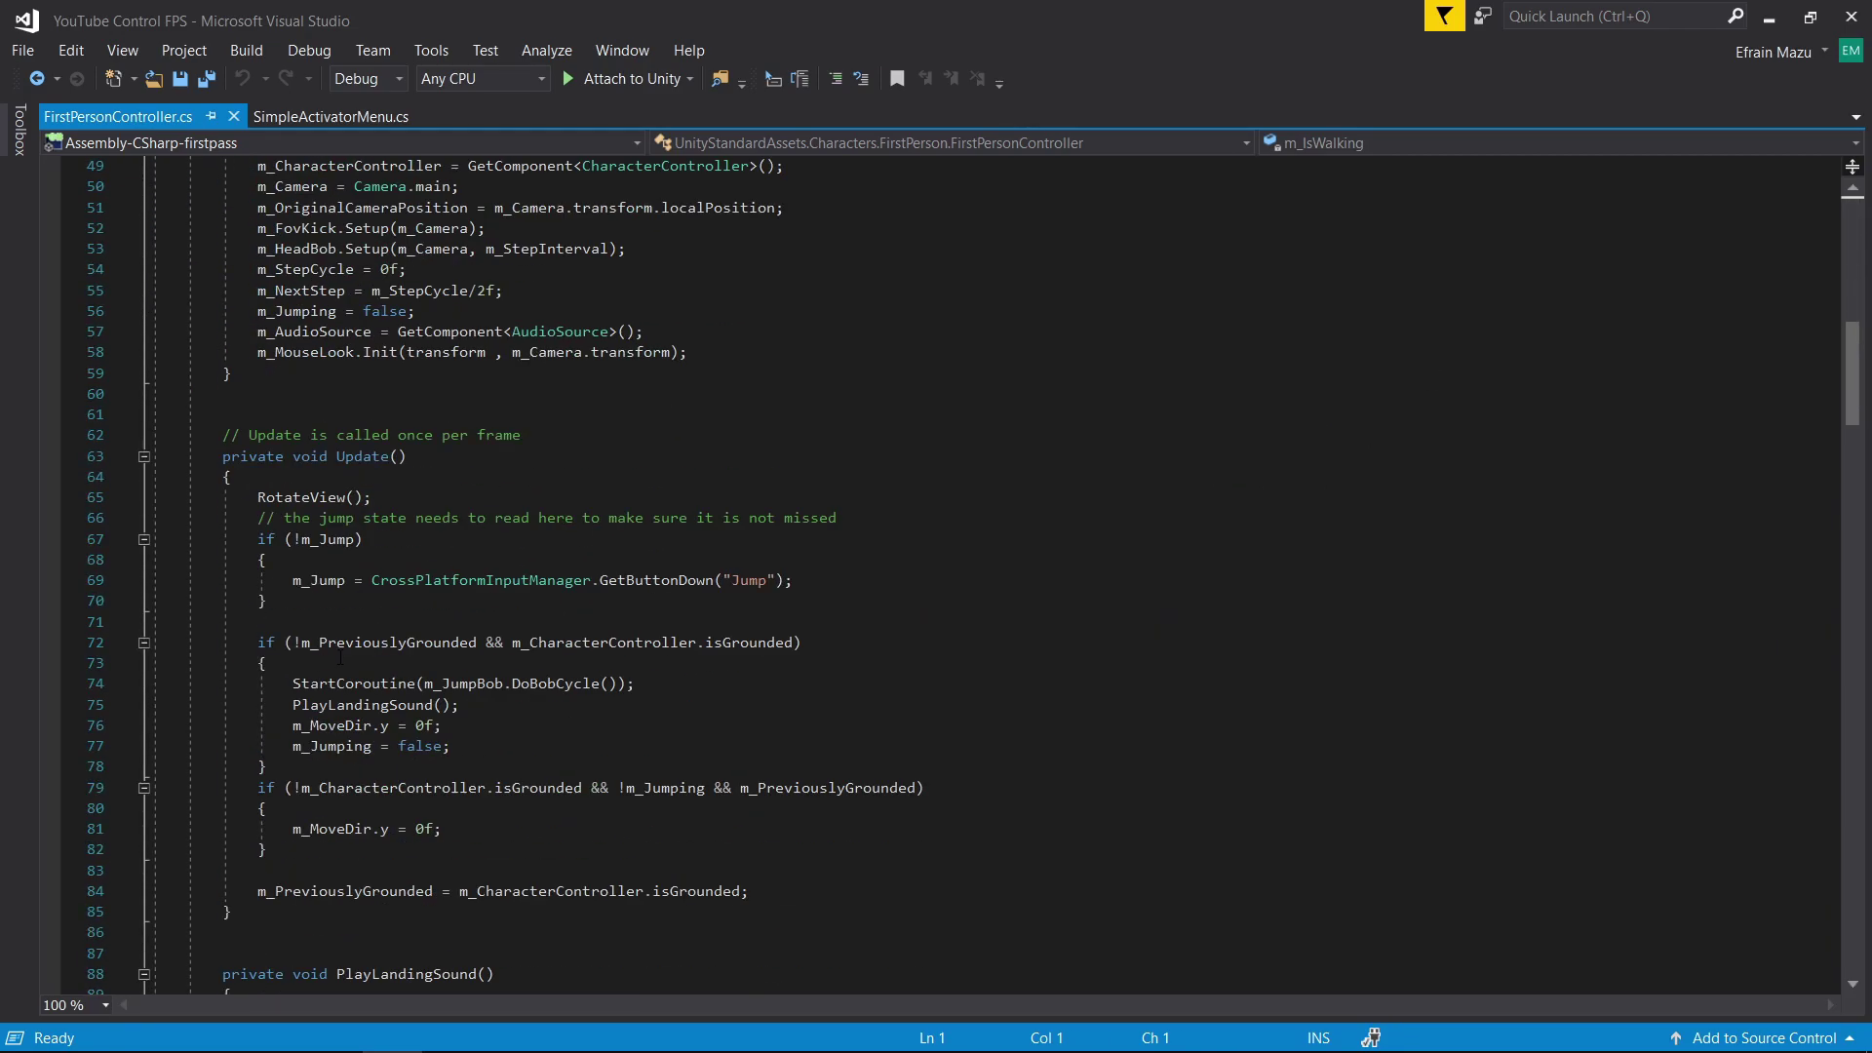
{"action": "scroll", "coordinate": [340, 659], "scroll_direction": "down", "scroll_amount": 18}
{"action": "scroll", "coordinate": [351, 655], "scroll_direction": "down", "scroll_amount": 6}
{"action": "scroll", "coordinate": [370, 652], "scroll_direction": "up", "scroll_amount": 11}
{"action": "scroll", "coordinate": [390, 646], "scroll_direction": "up", "scroll_amount": 8}
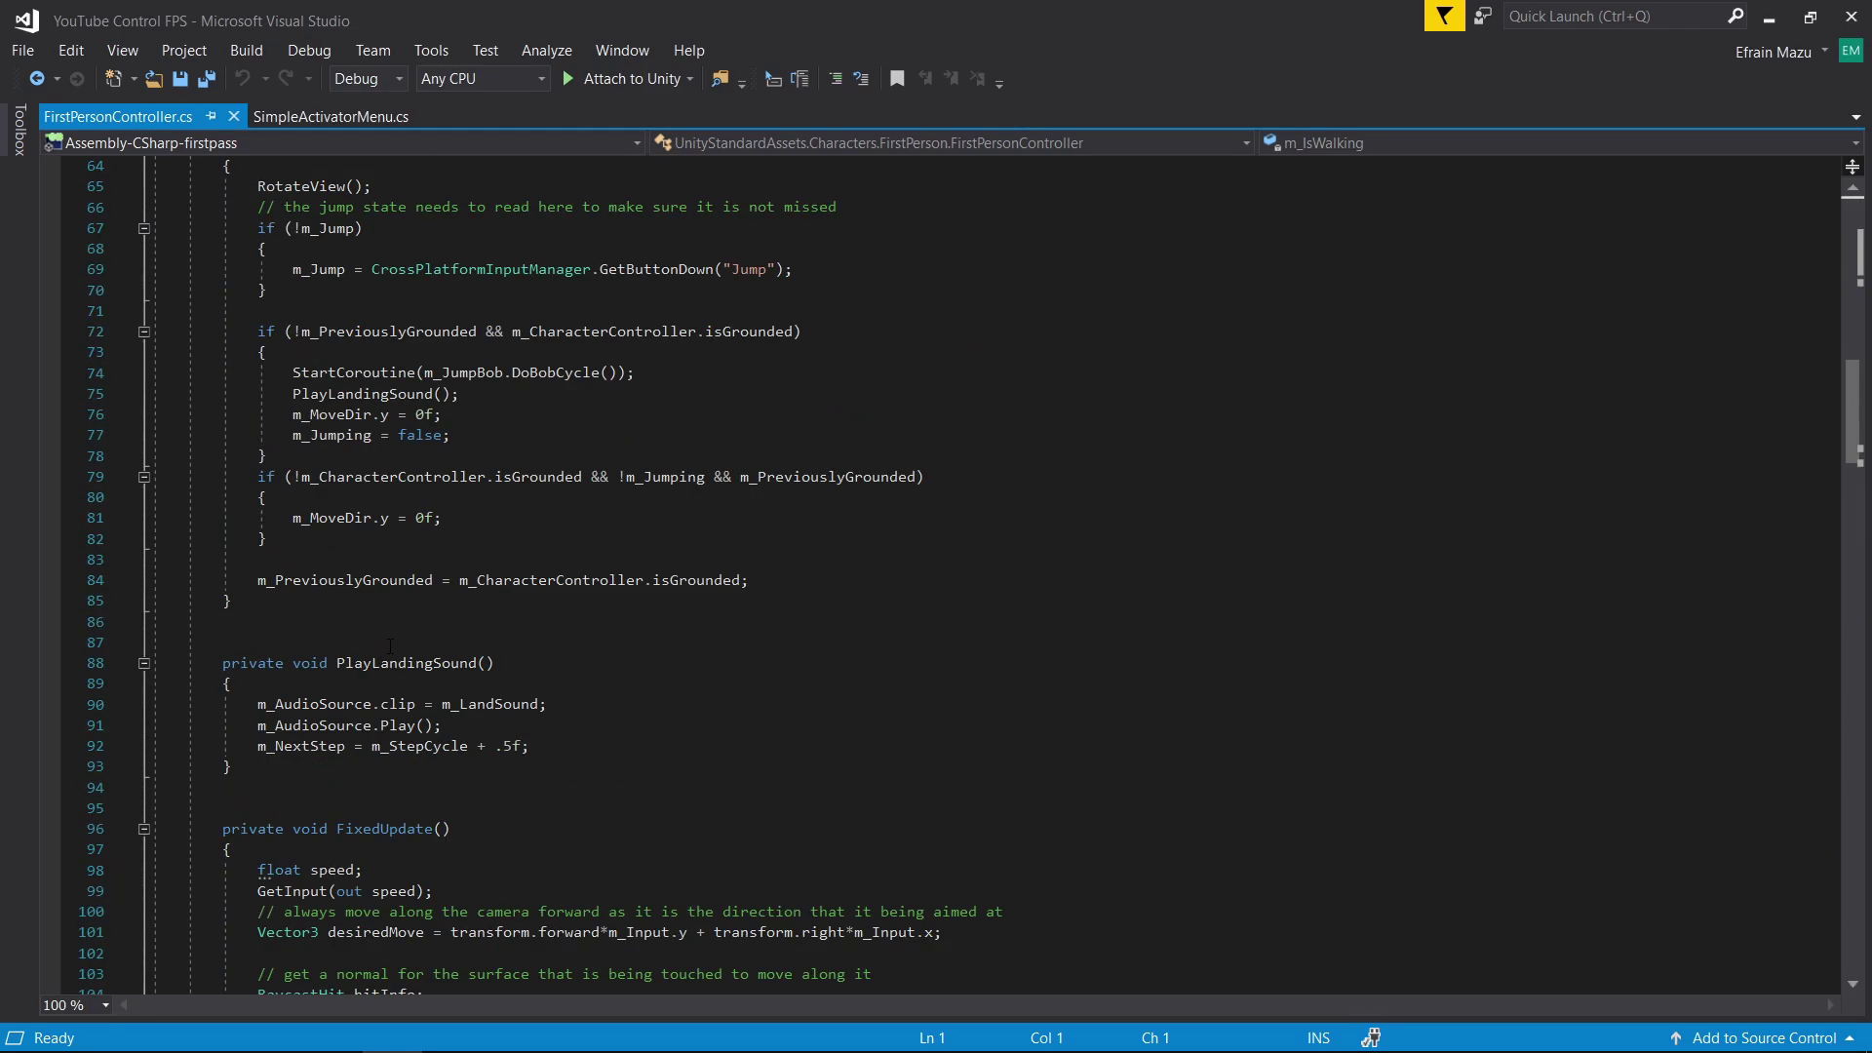
{"action": "scroll", "coordinate": [390, 646], "scroll_direction": "up", "scroll_amount": 12}
{"action": "scroll", "coordinate": [414, 614], "scroll_direction": "down", "scroll_amount": 7}
{"action": "scroll", "coordinate": [442, 576], "scroll_direction": "down", "scroll_amount": 6}
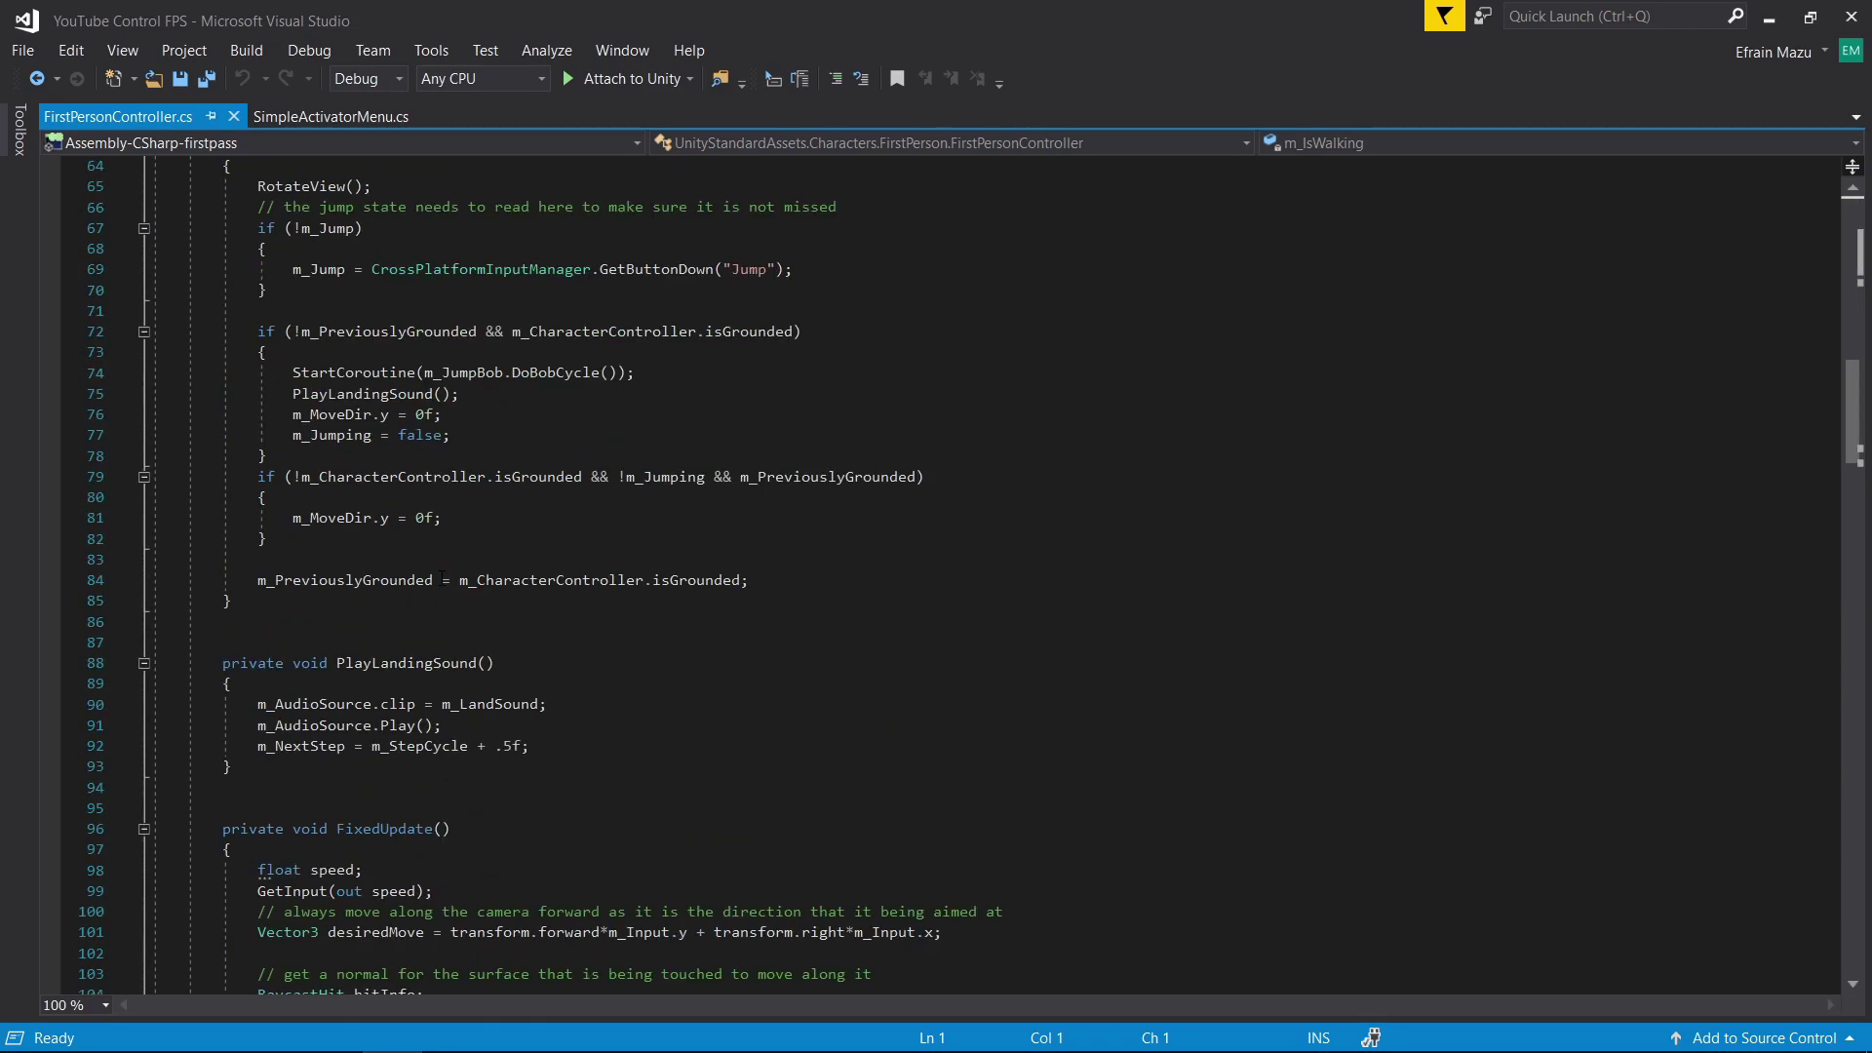